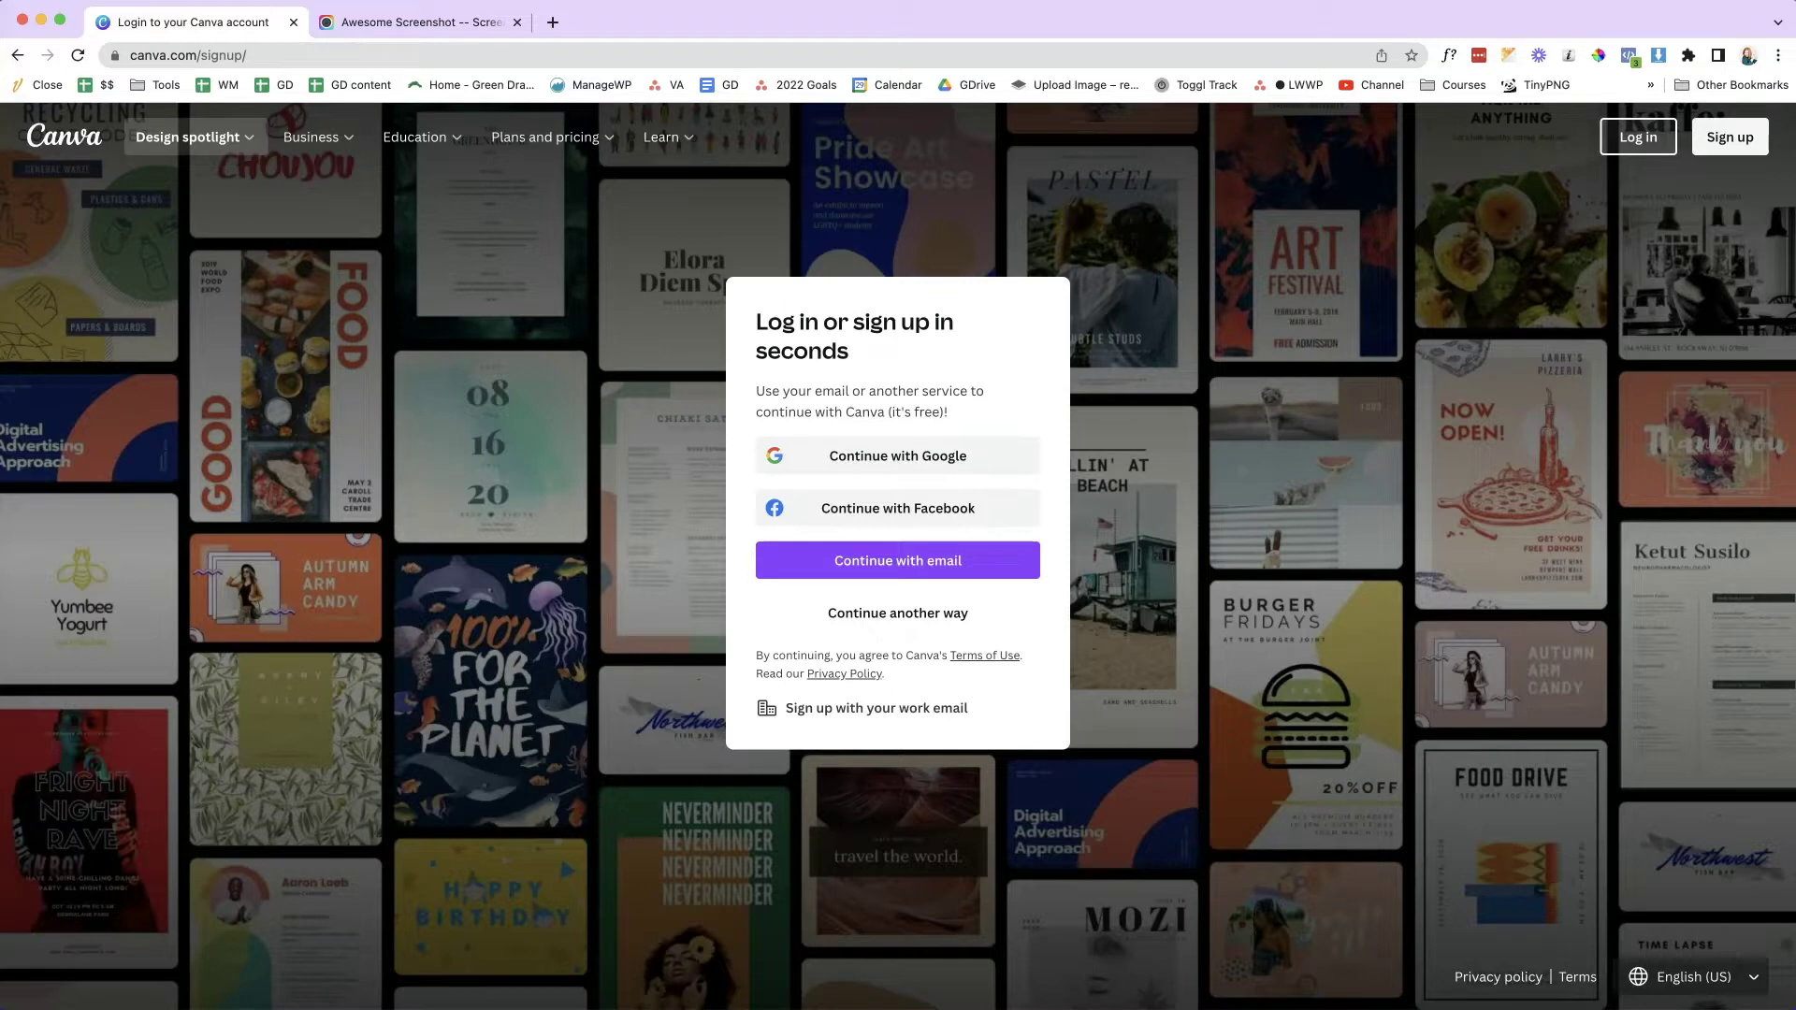
- Switch to the Awesome Screenshot website tab
left_click(481, 28)
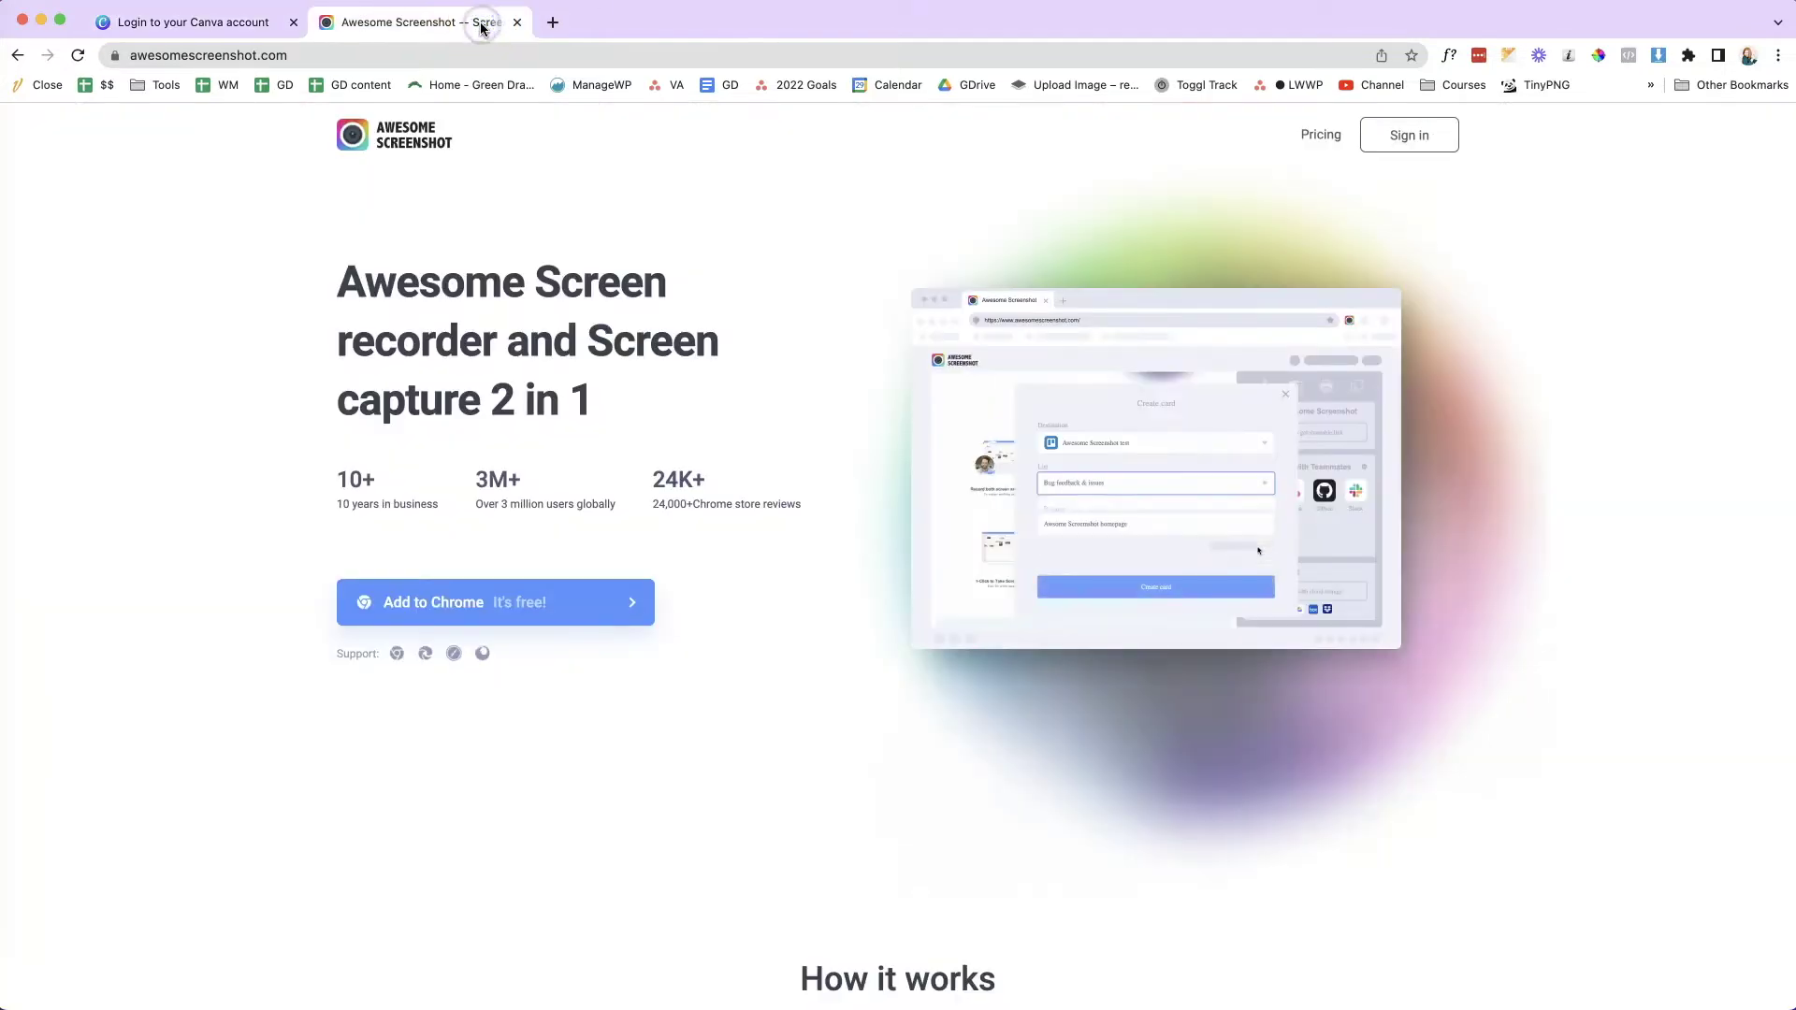
- Open the Awesome Screenshot listing in the Chrome Web Store and enlarge its window
left_click(1111, 175)
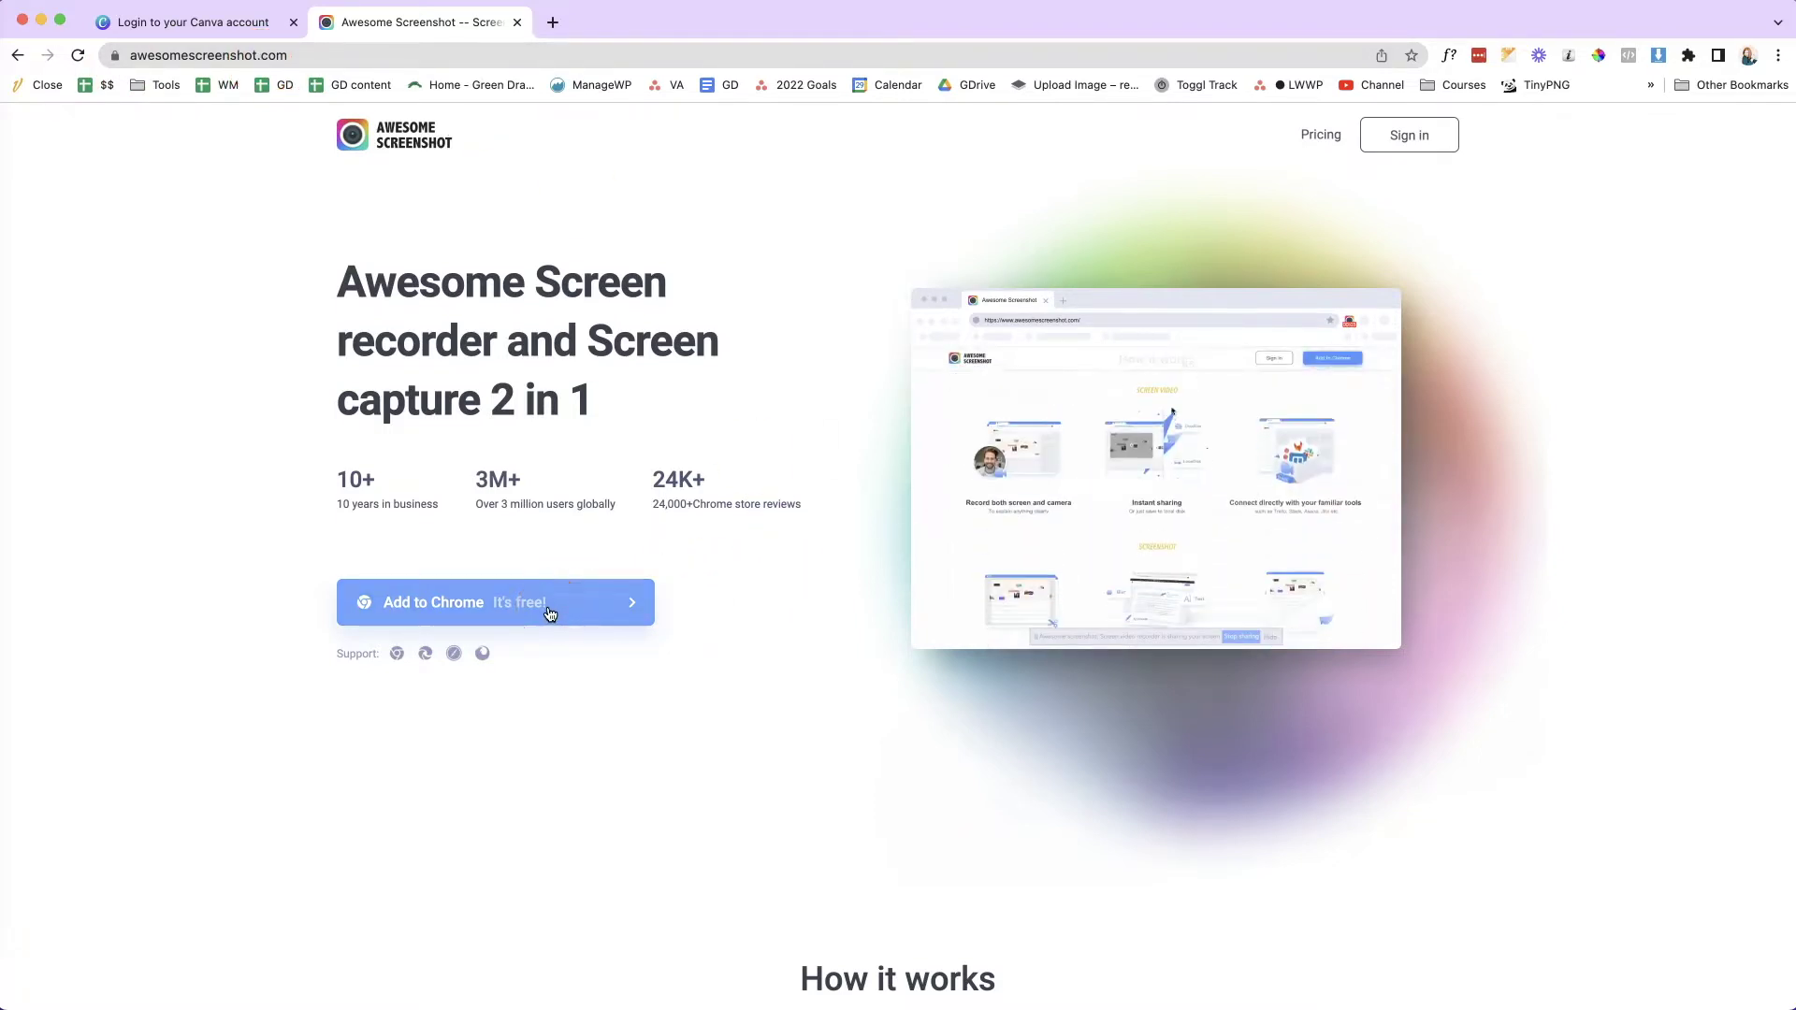
left_click(473, 606)
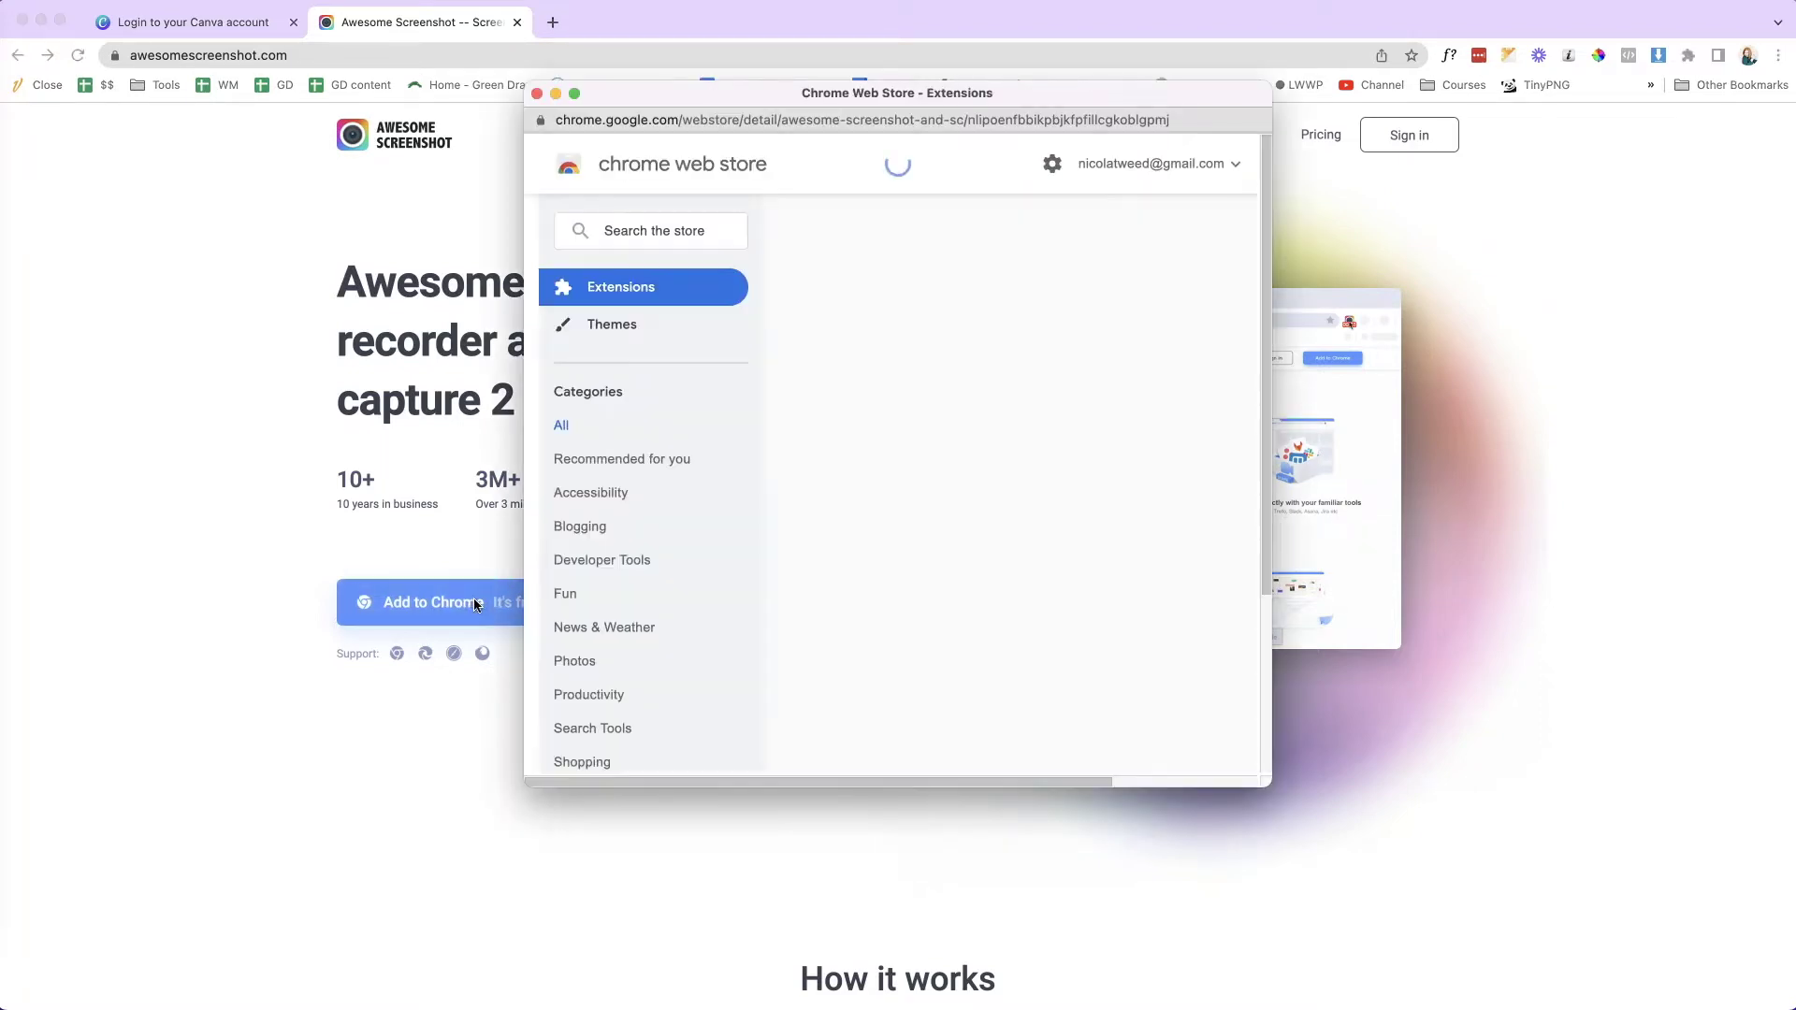
left_click(998, 561)
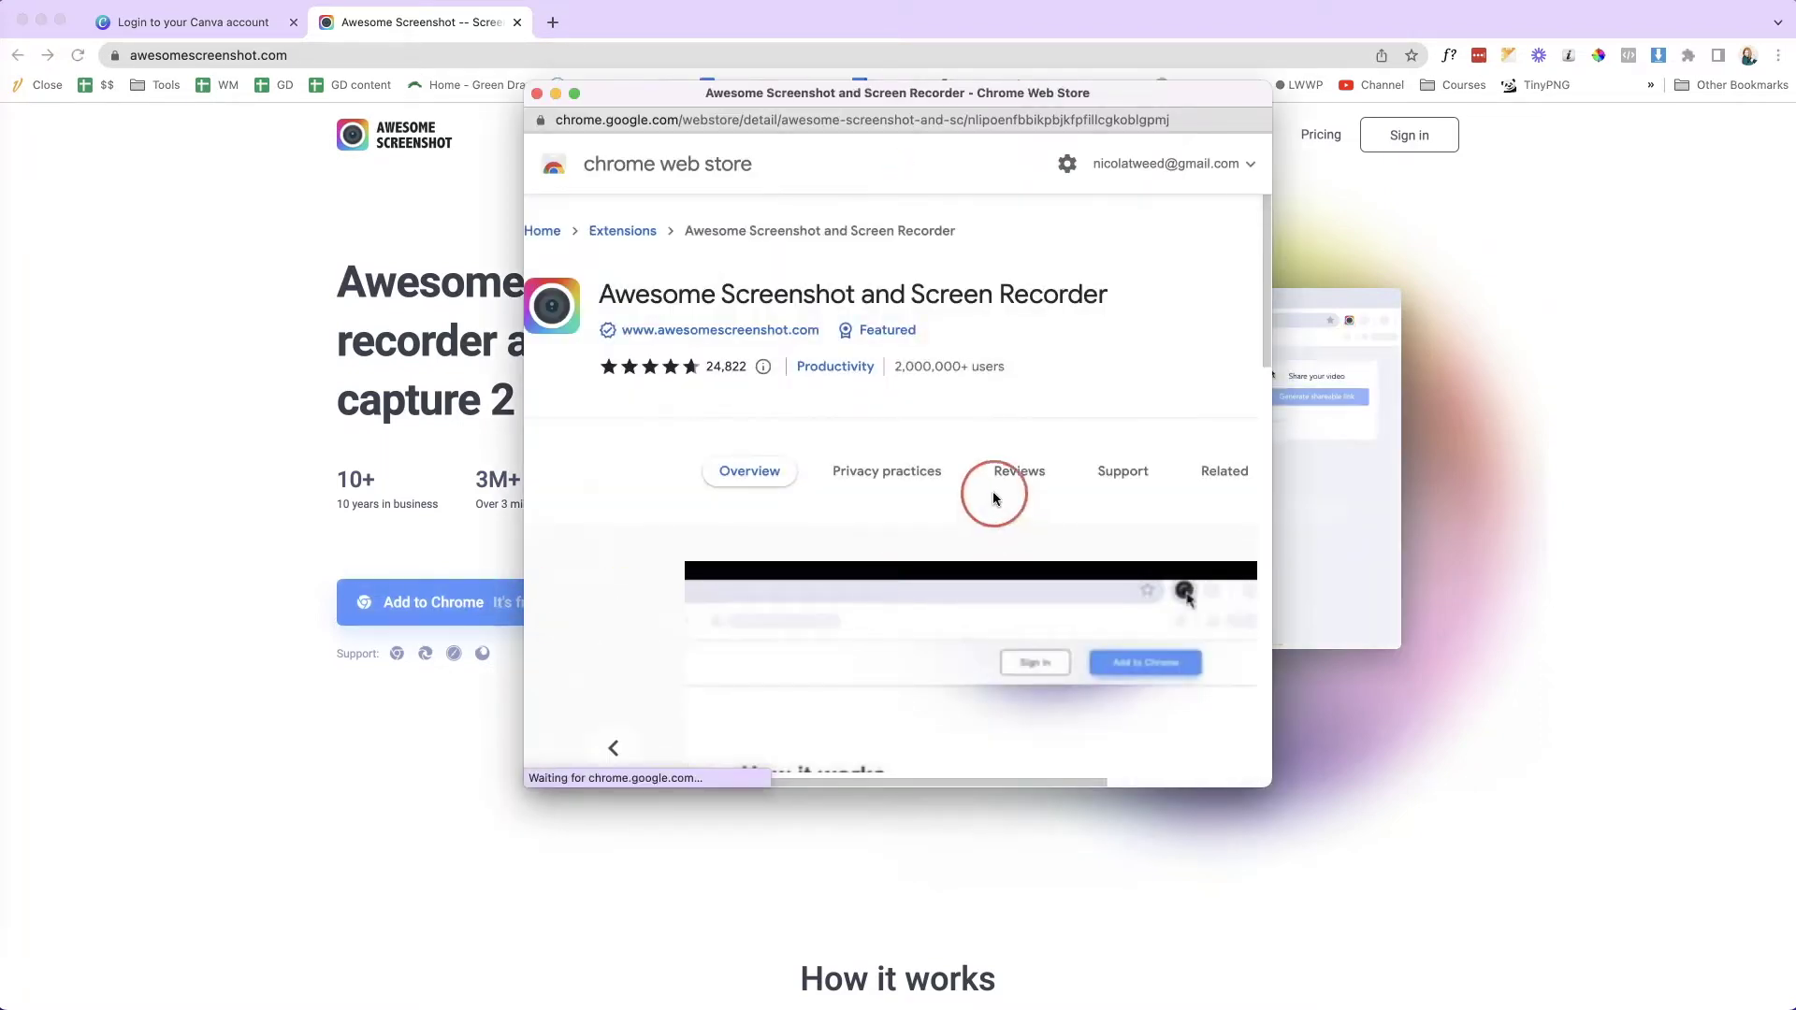
scroll(993, 498, "down", 10)
scroll(993, 503, "right", 2)
scroll(994, 503, "right", 2)
scroll(994, 504, "down", 6)
left_click(1388, 902)
left_click_drag(1271, 786, 1726, 885)
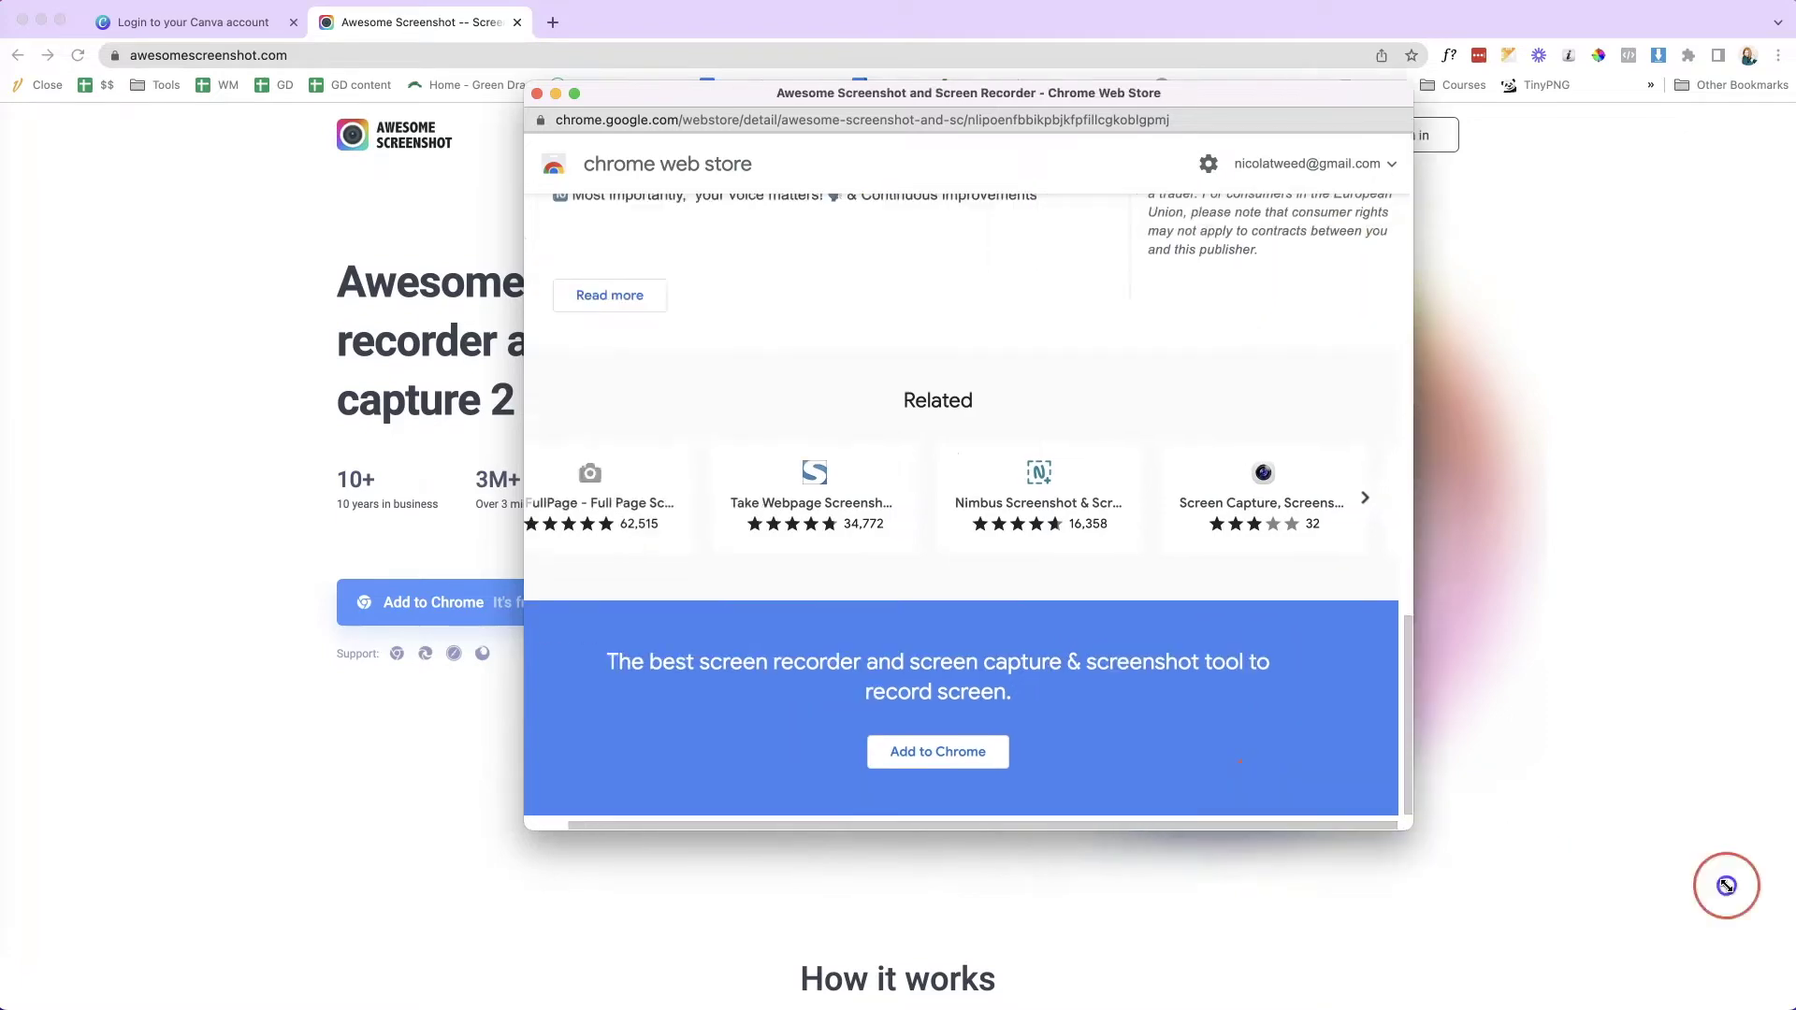
scroll(1372, 650, "up", 15)
- Add the extension to Chrome, then close its setup page and the Awesome Screenshot website
left_click(1657, 287)
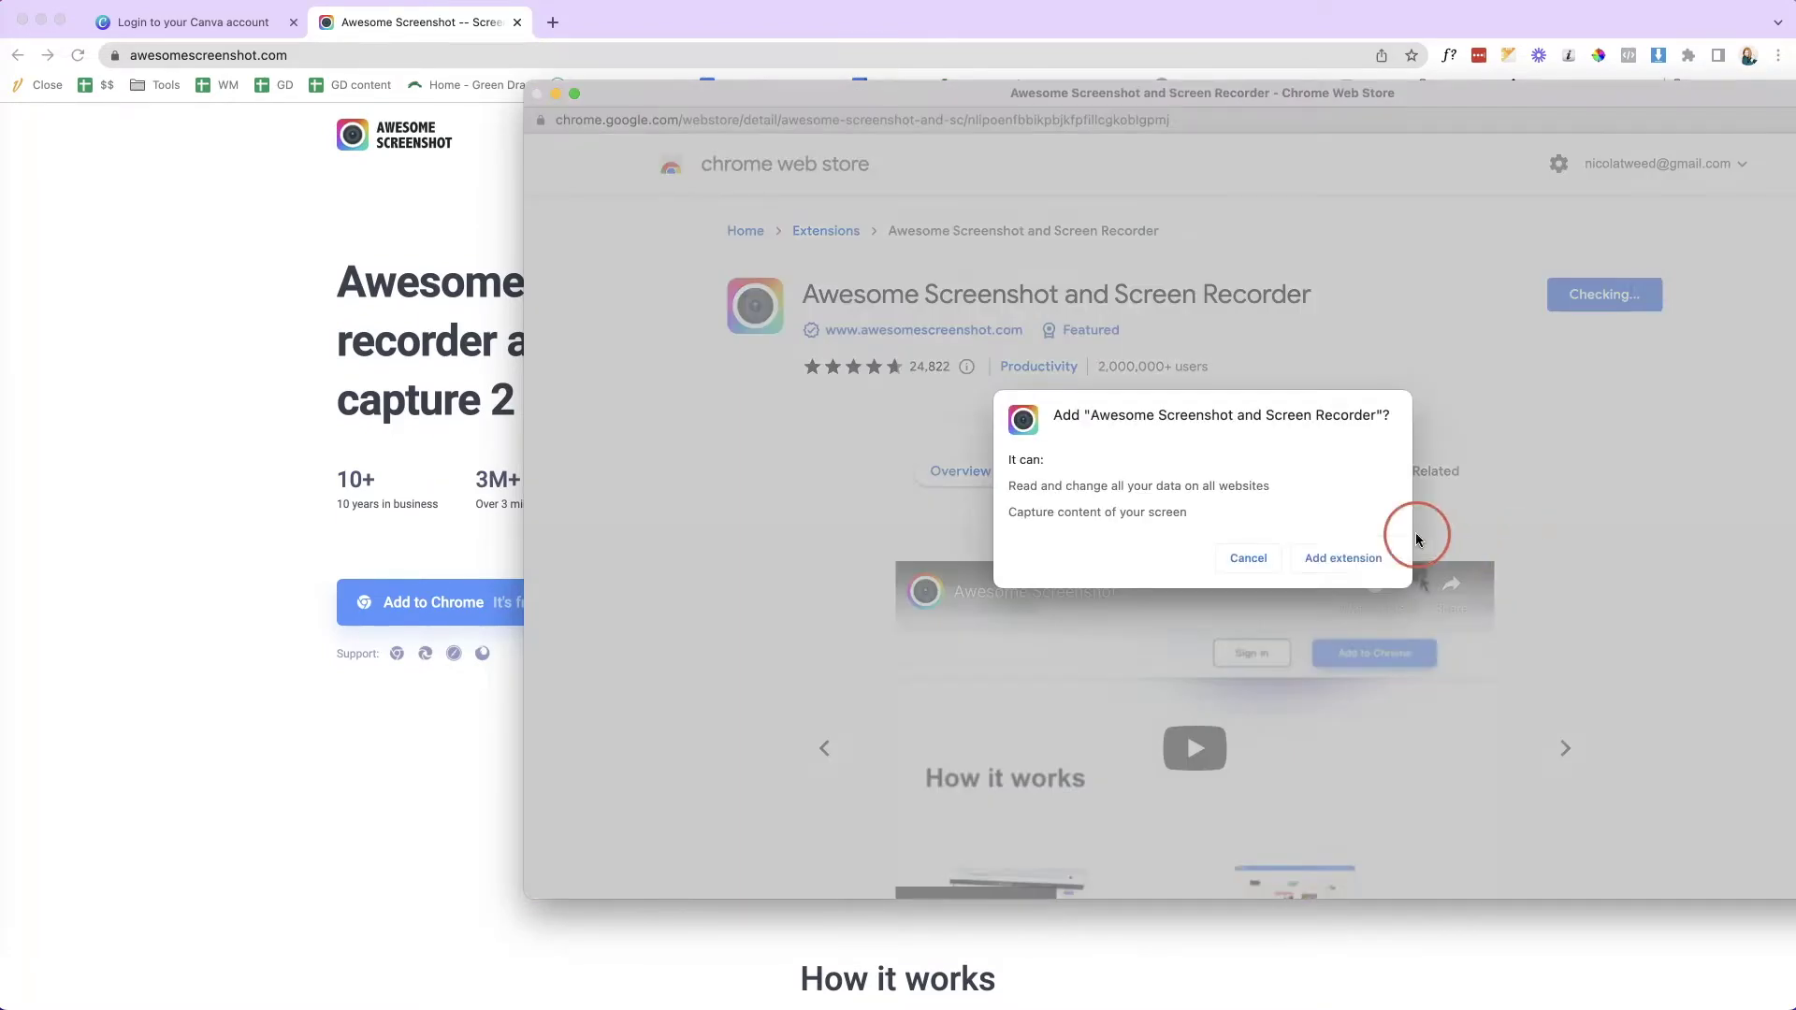
left_click(1361, 556)
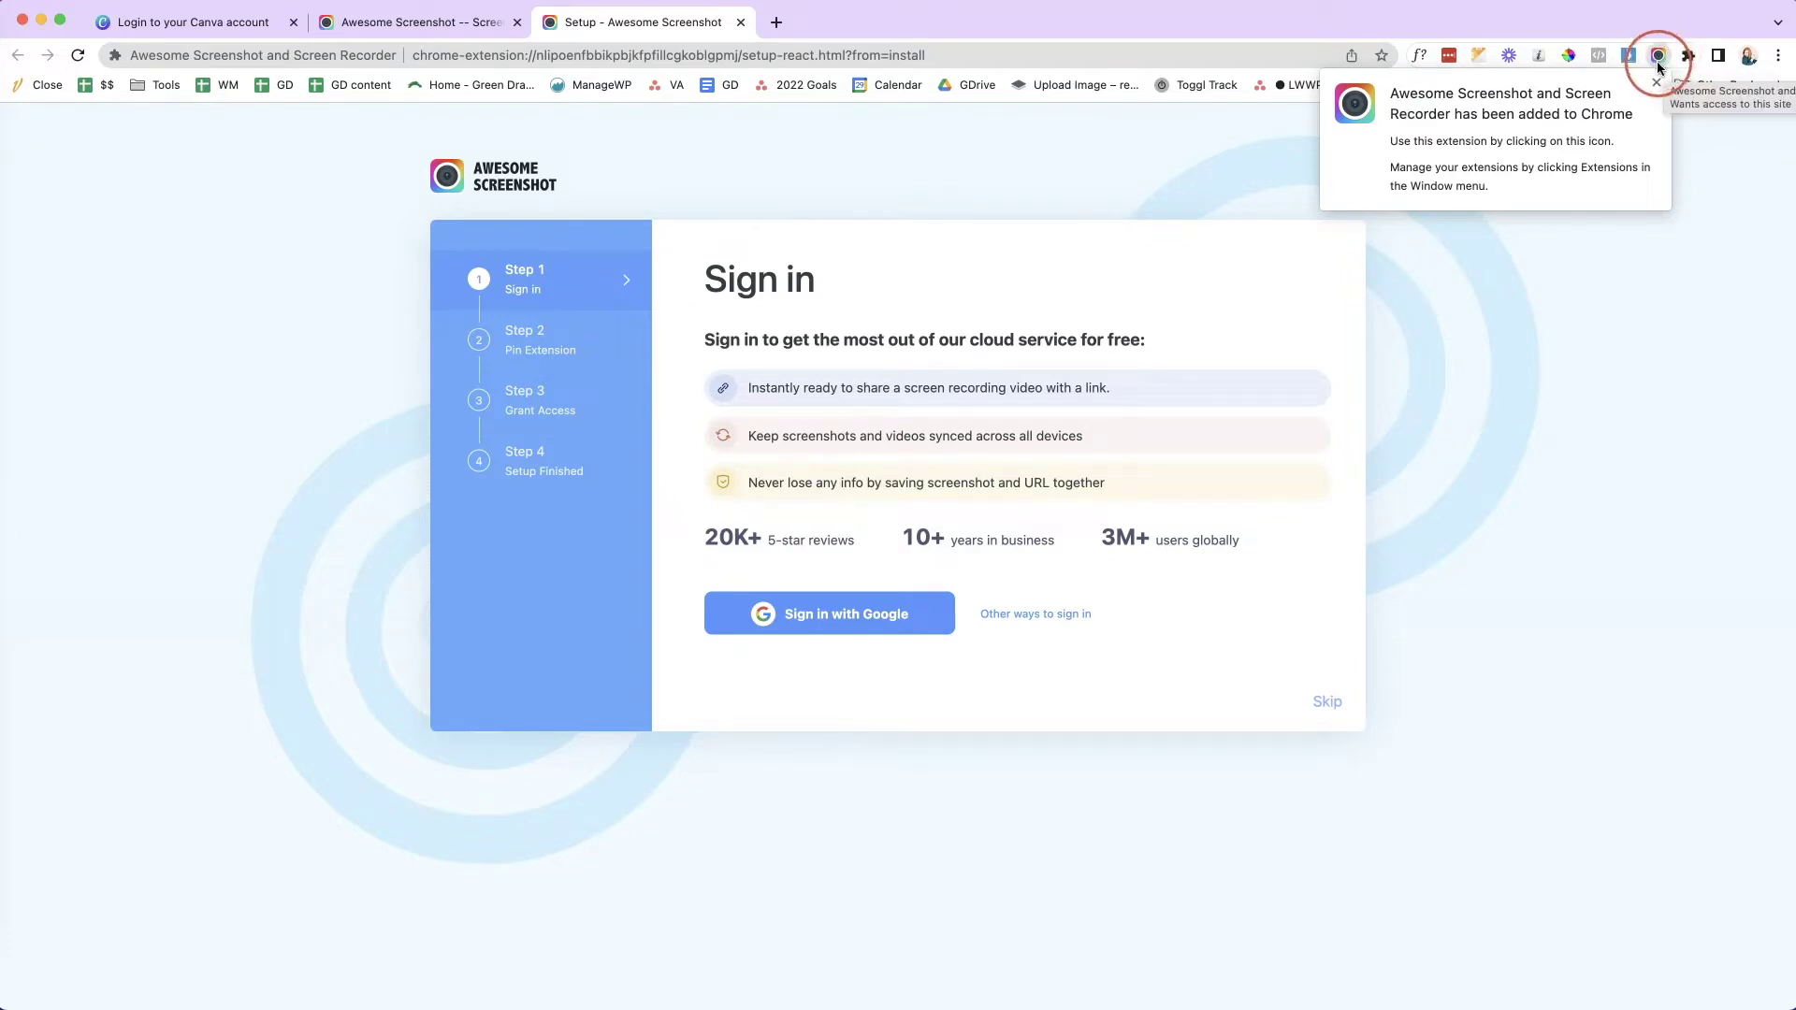
left_click(814, 380)
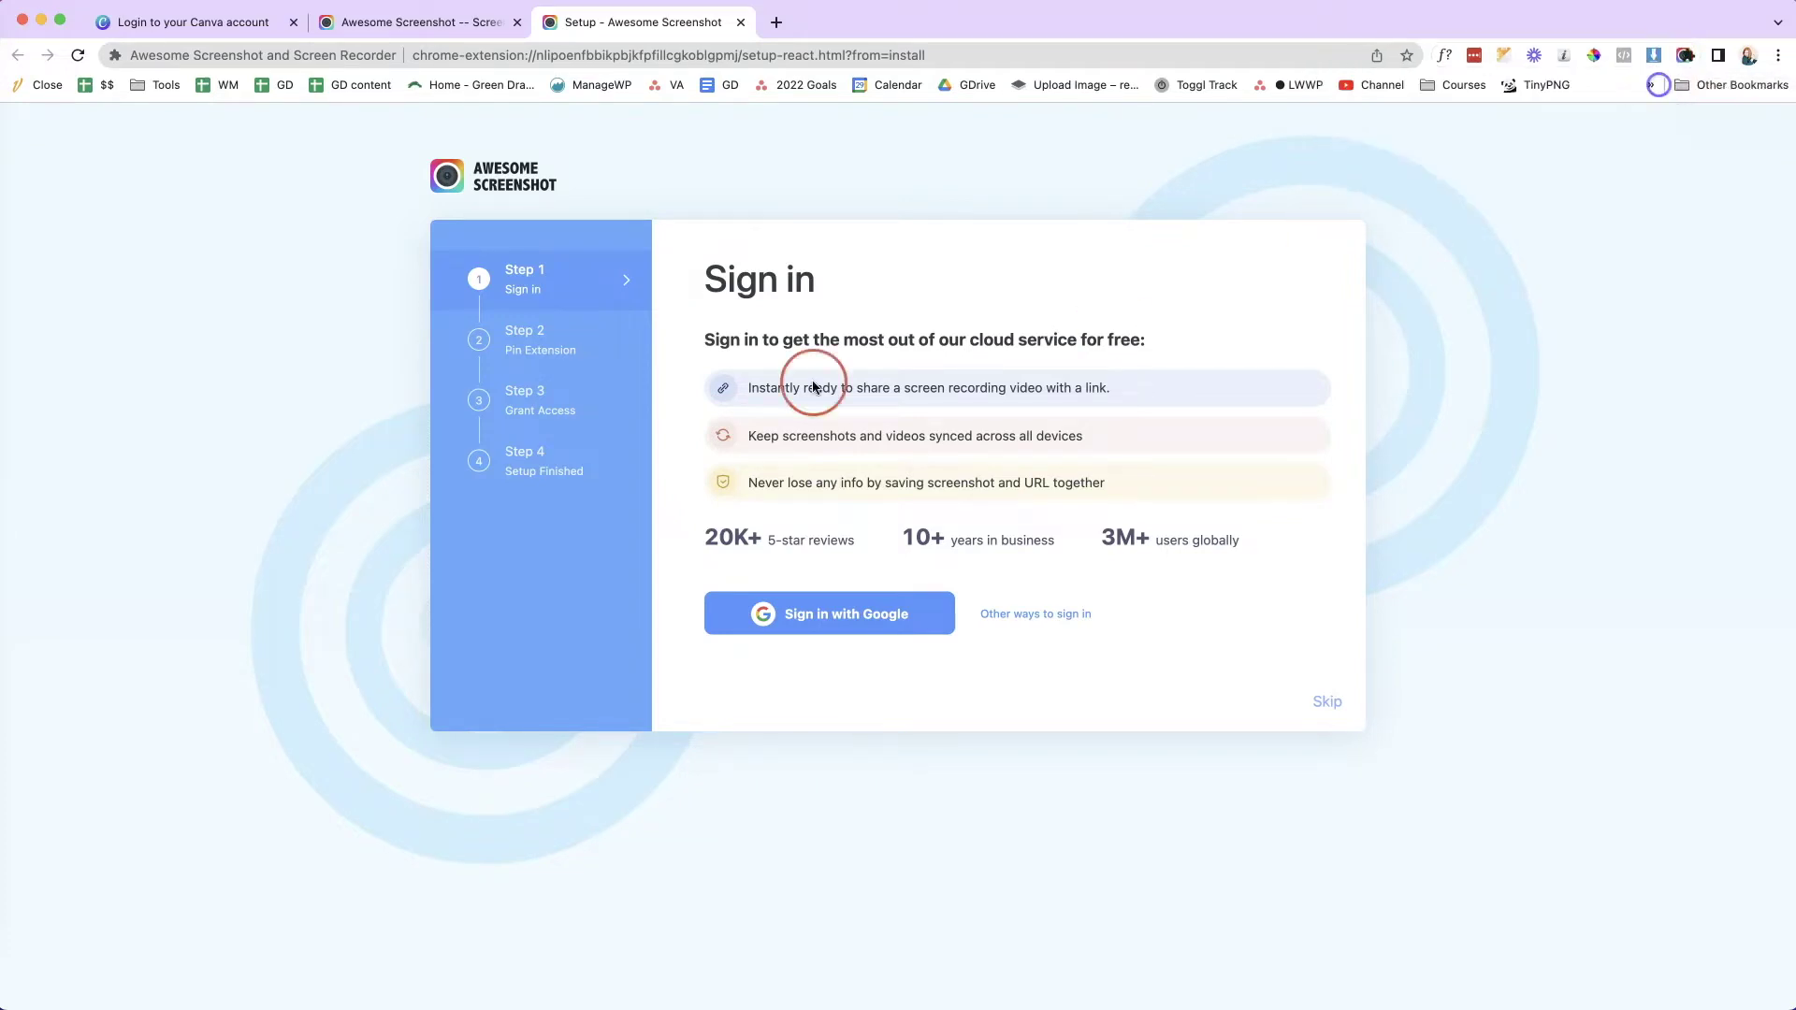
left_click(740, 21)
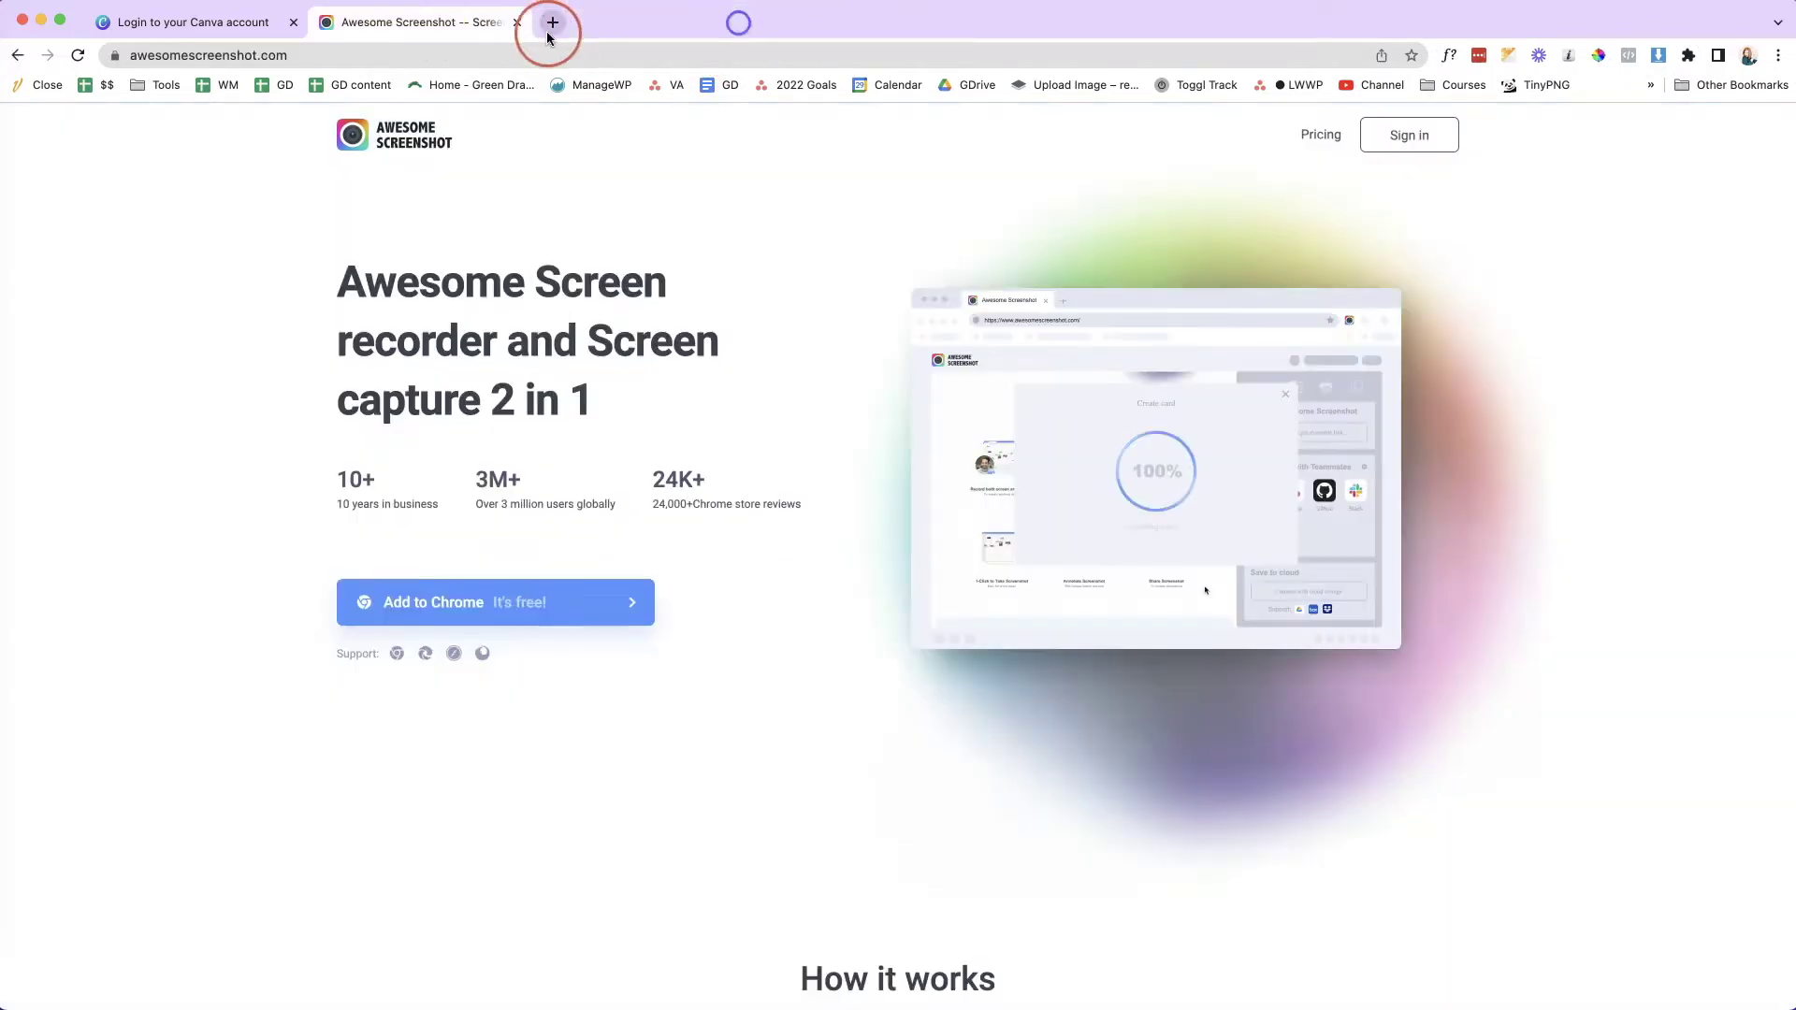
left_click(517, 22)
- Load the business website's homepage in a new browser tab
left_click(516, 23)
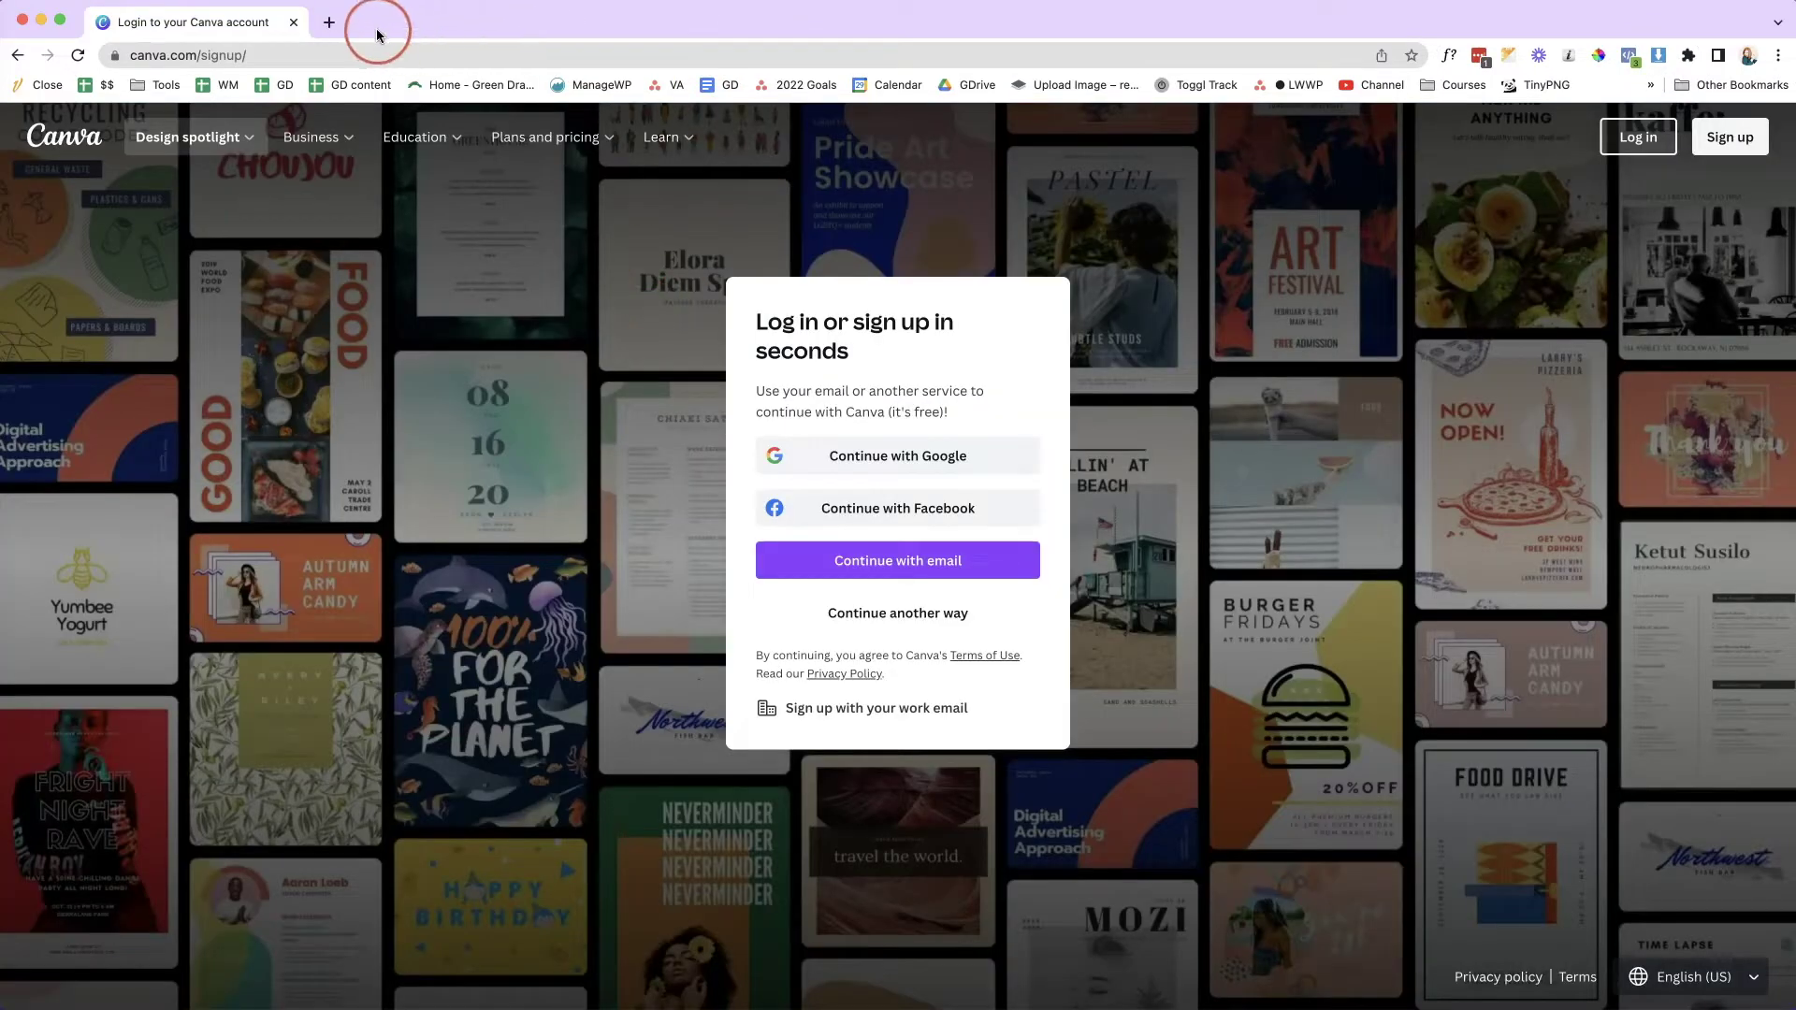
left_click(329, 23)
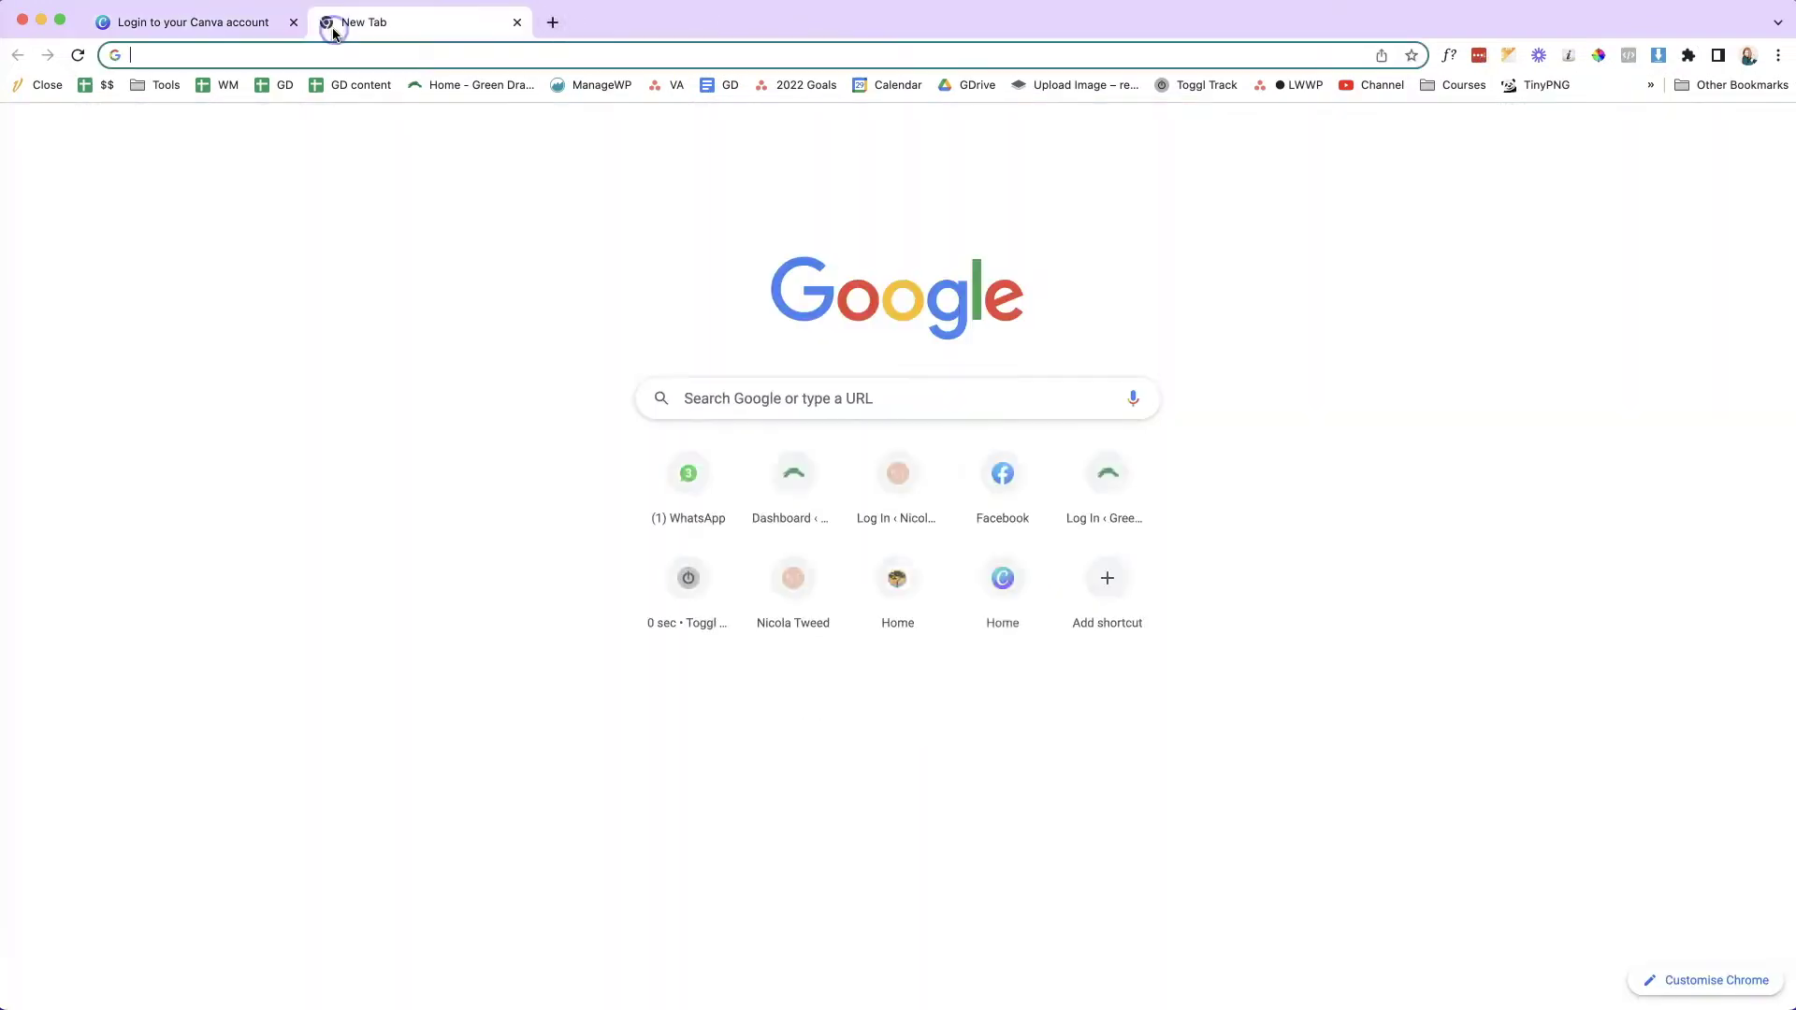
type("nicolatweed.com")
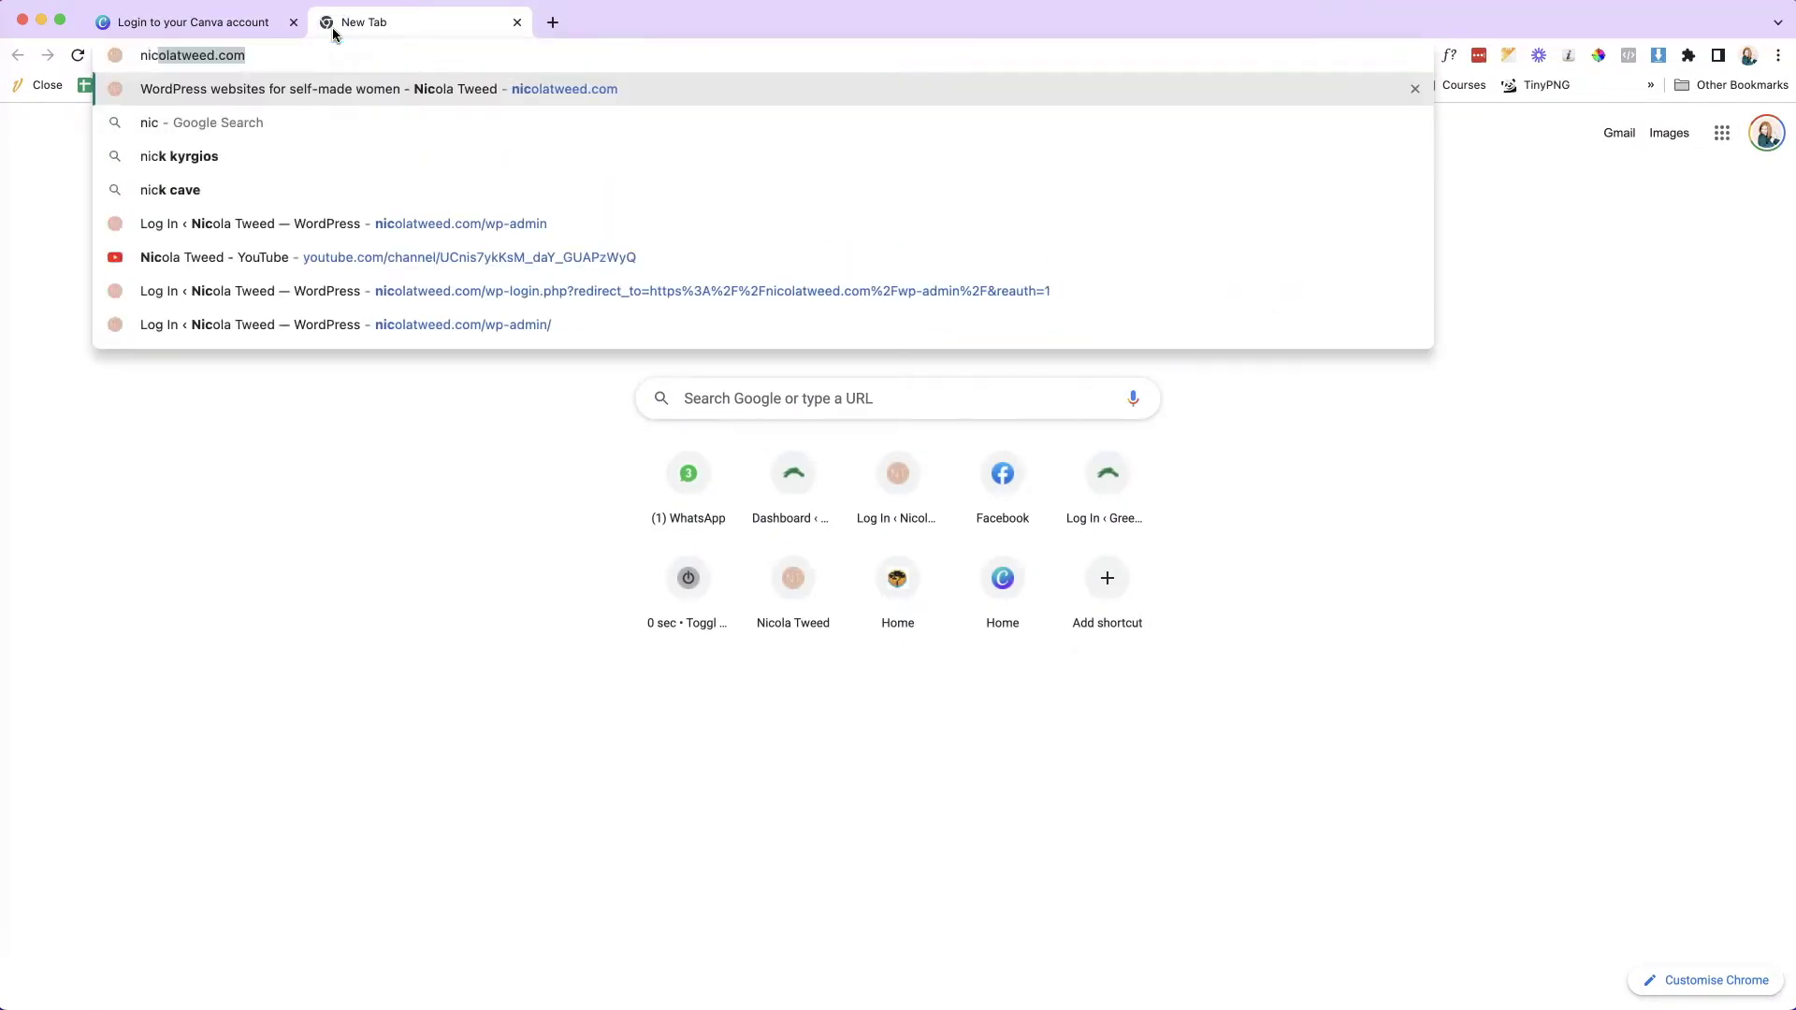
key("Return")
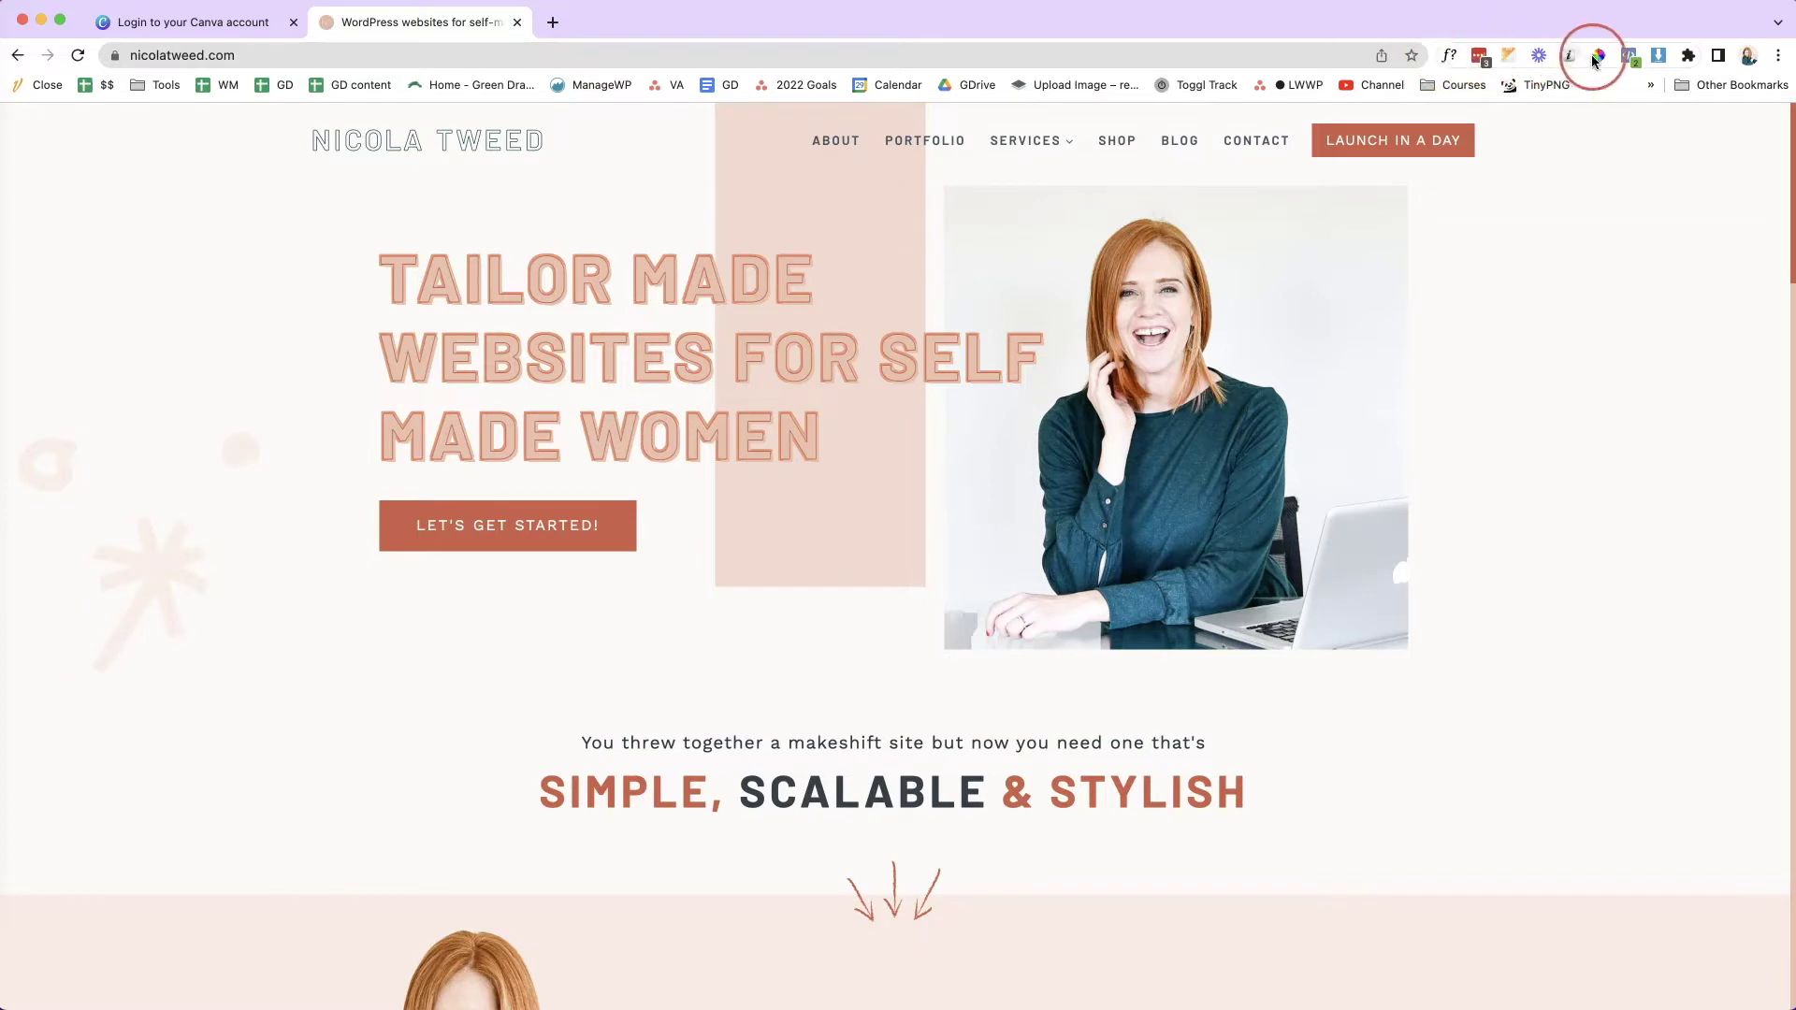
- Pin the Awesome Screenshot extension to the Chrome toolbar
left_click(1688, 58)
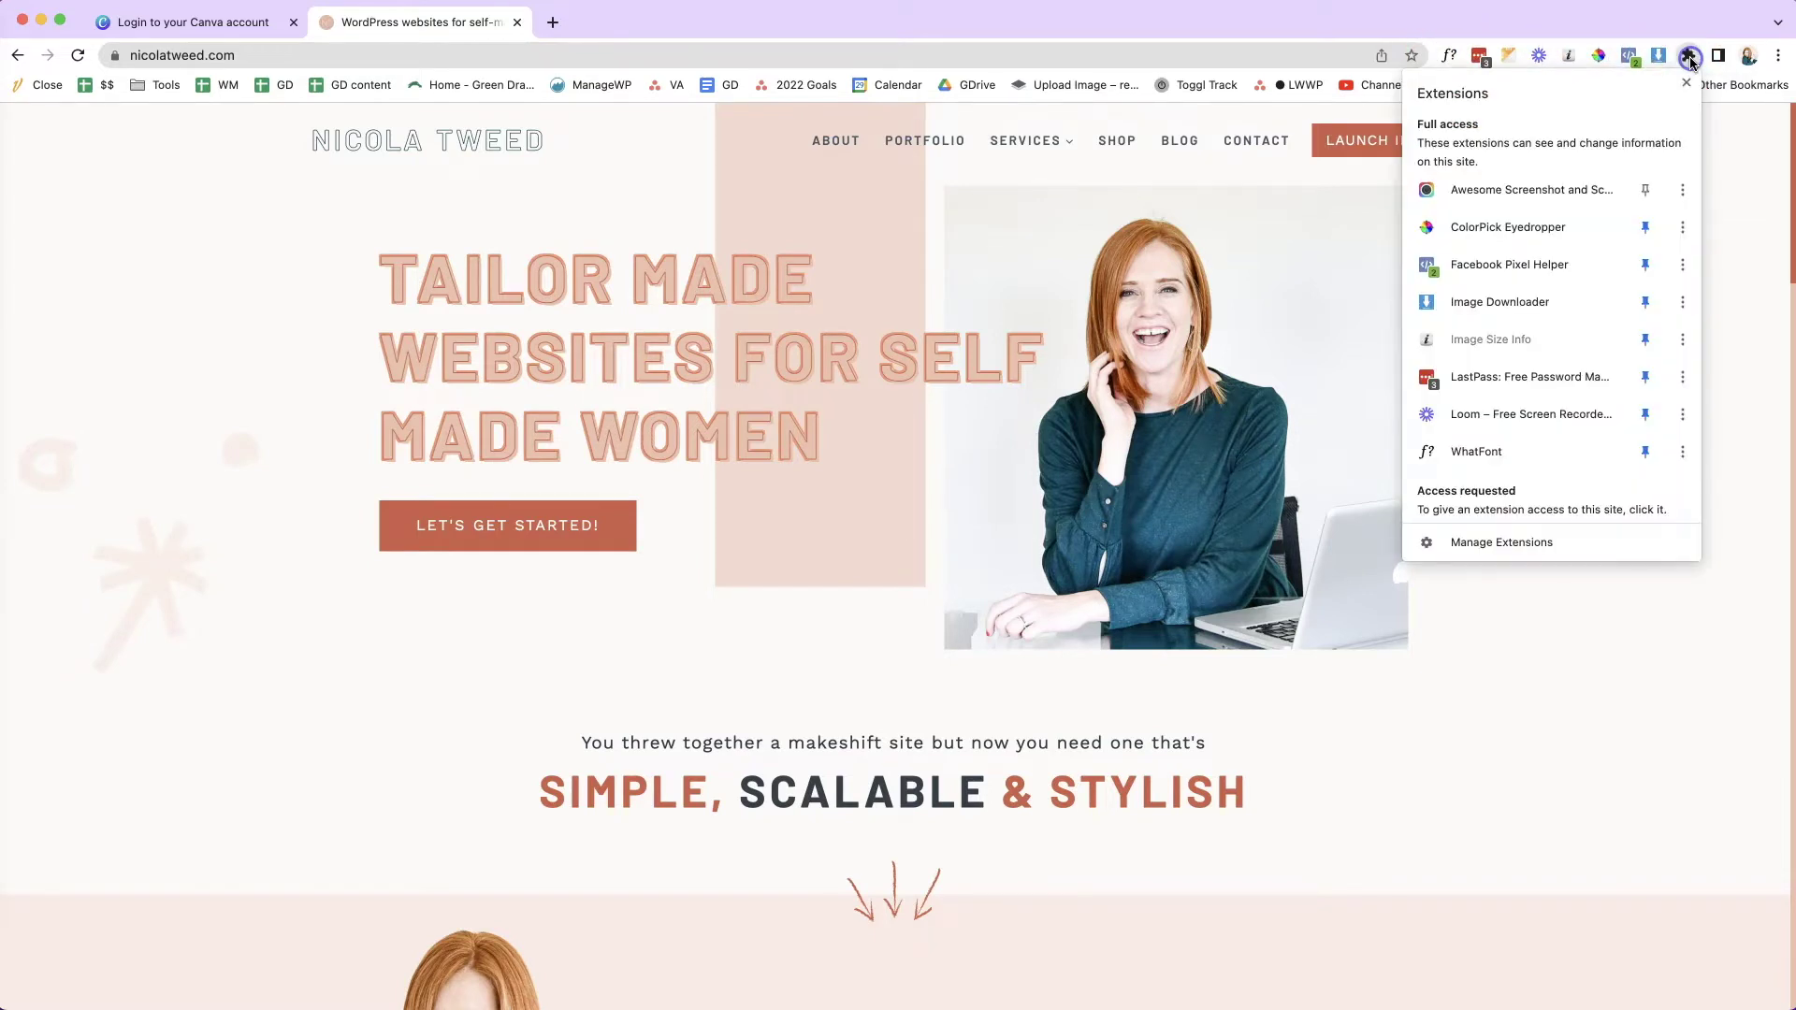
left_click(1646, 191)
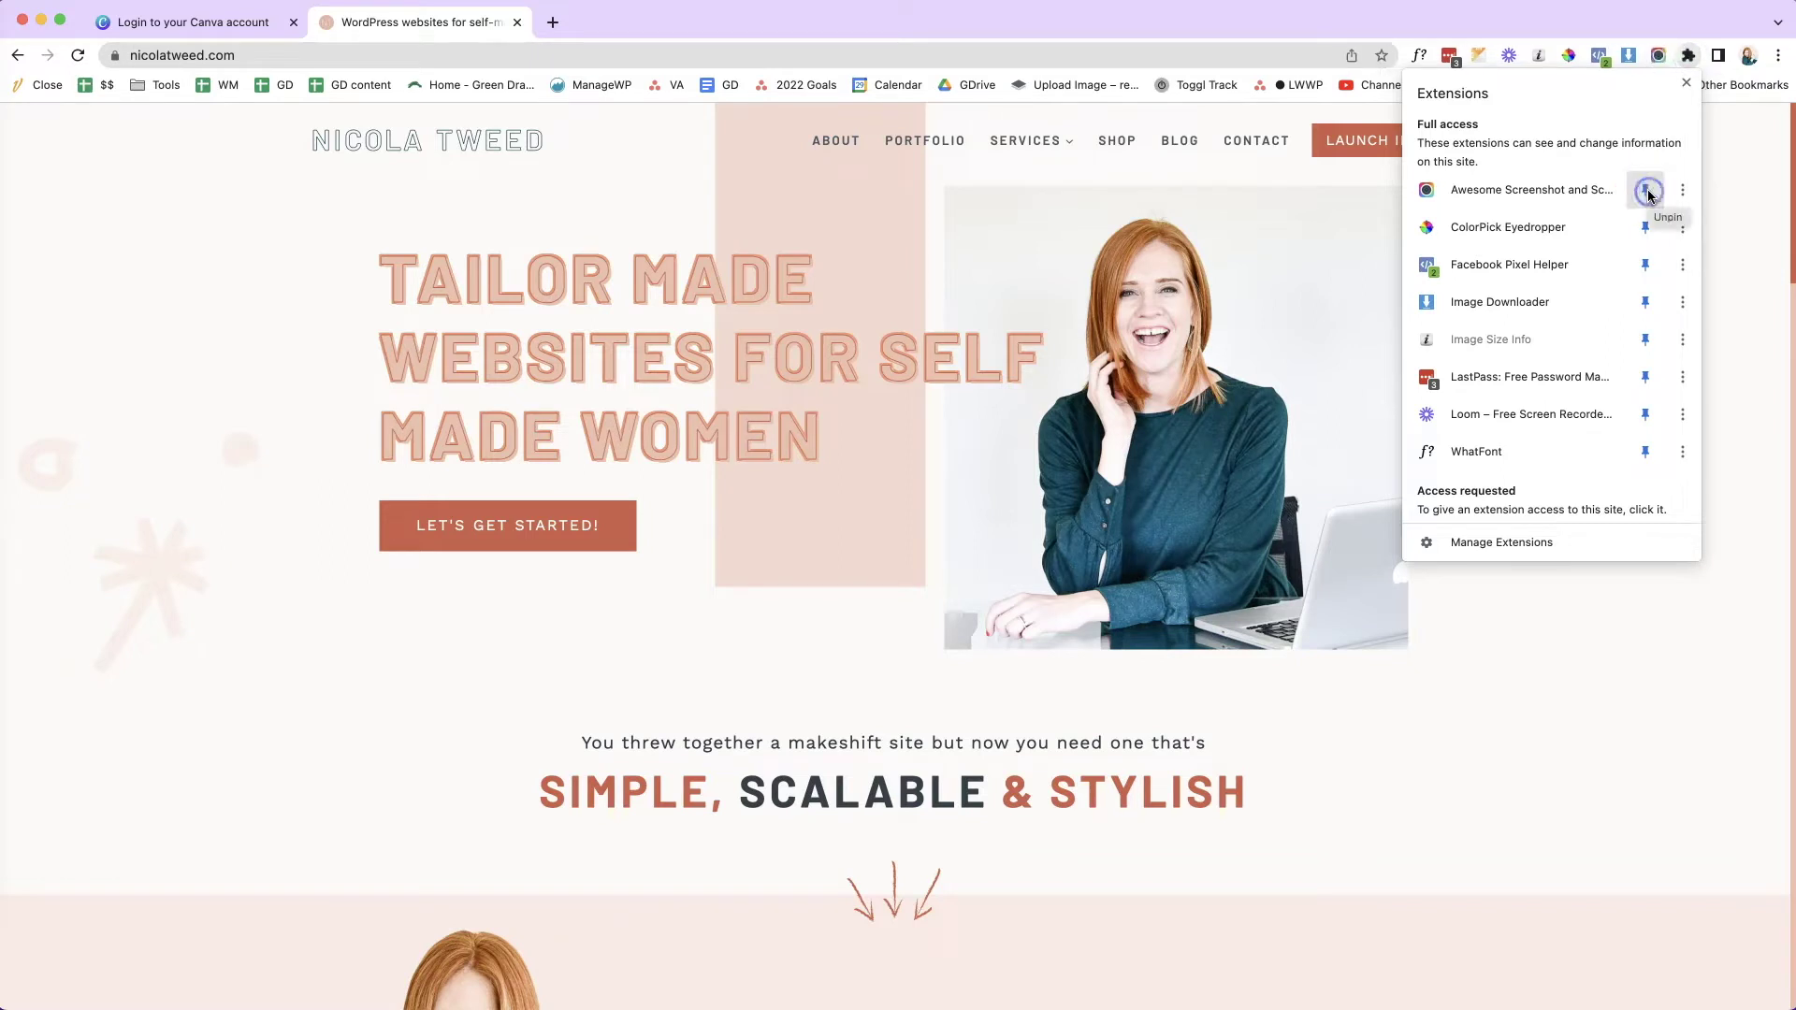
left_click(1760, 206)
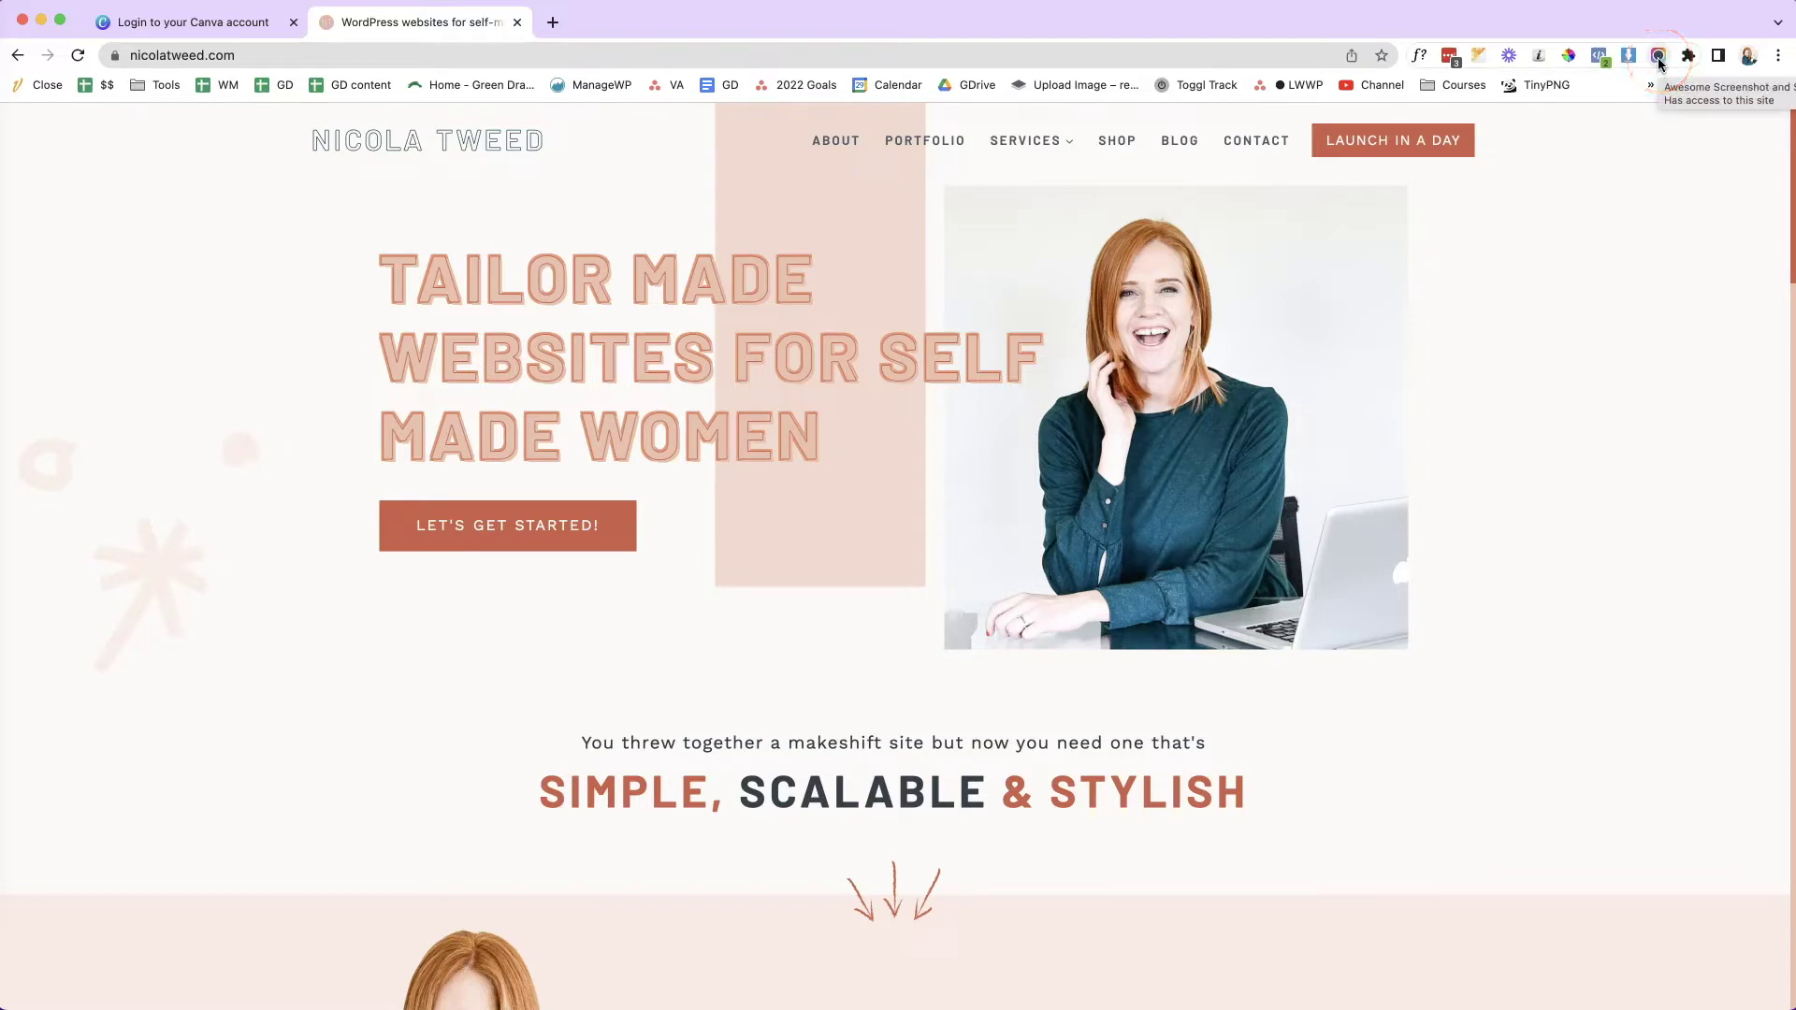
- Capture a full-page screenshot of the website with Awesome Screenshot
left_click(1658, 58)
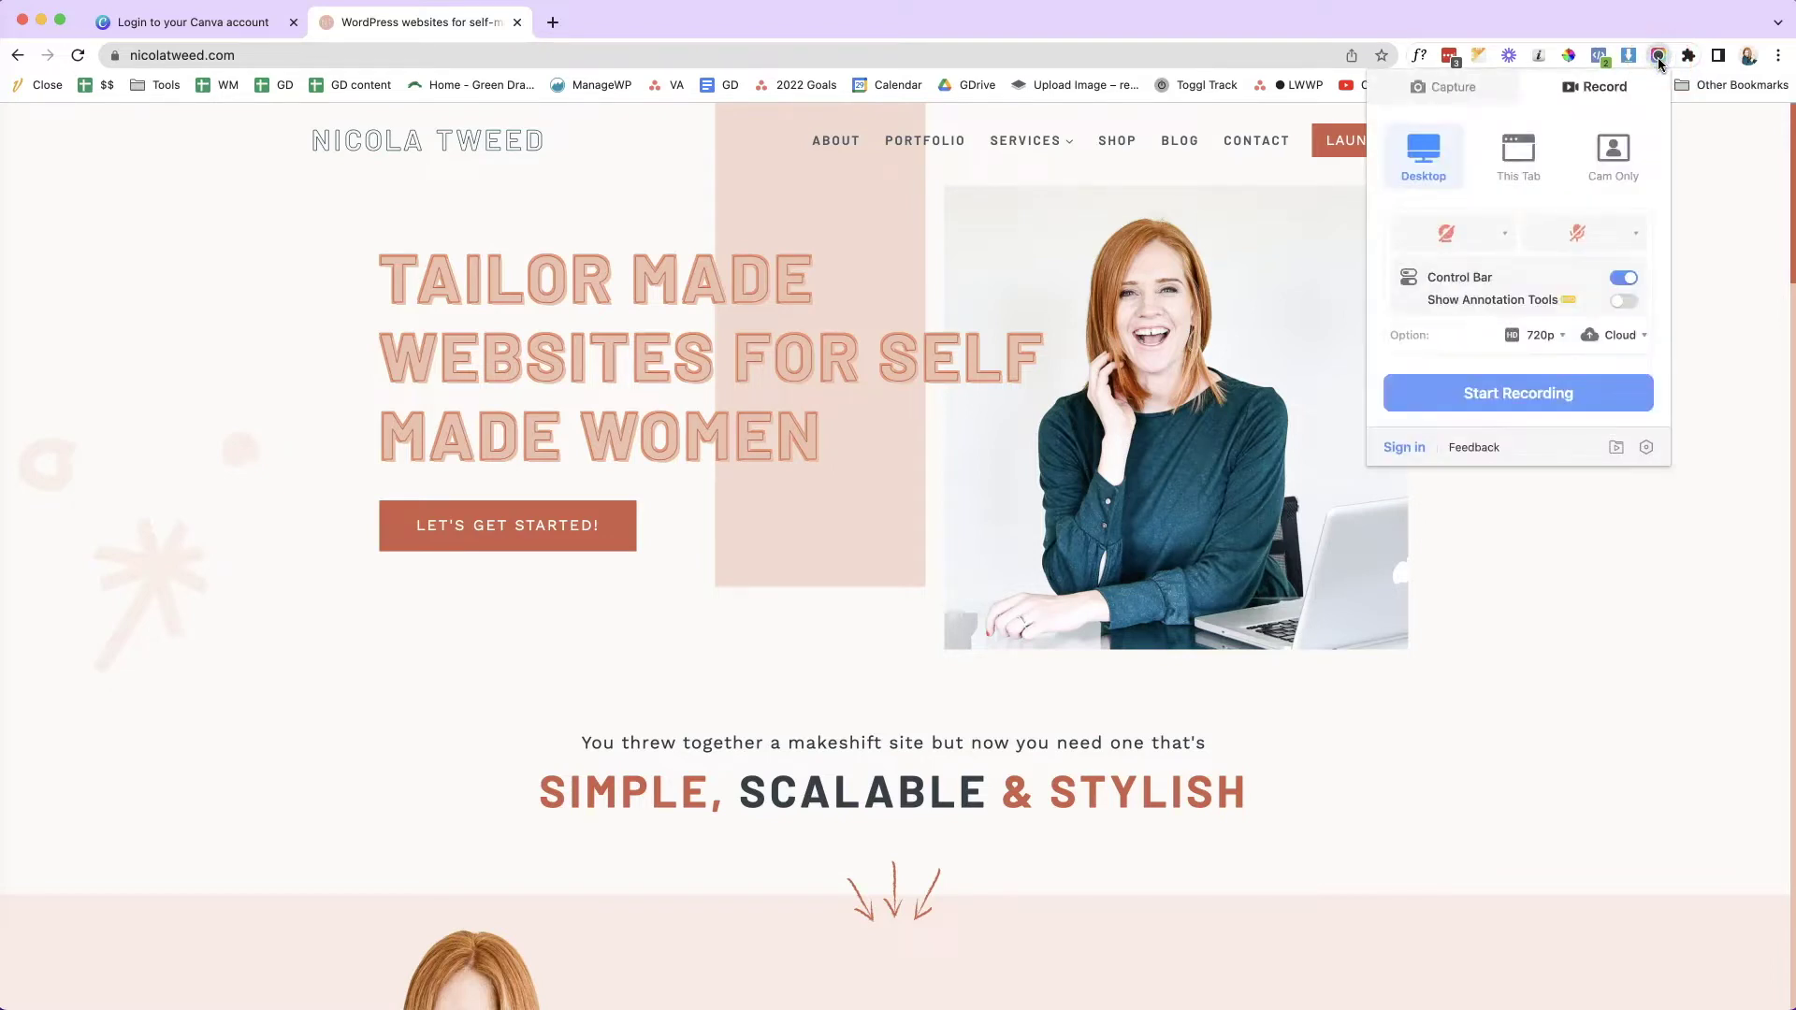
left_click(1429, 91)
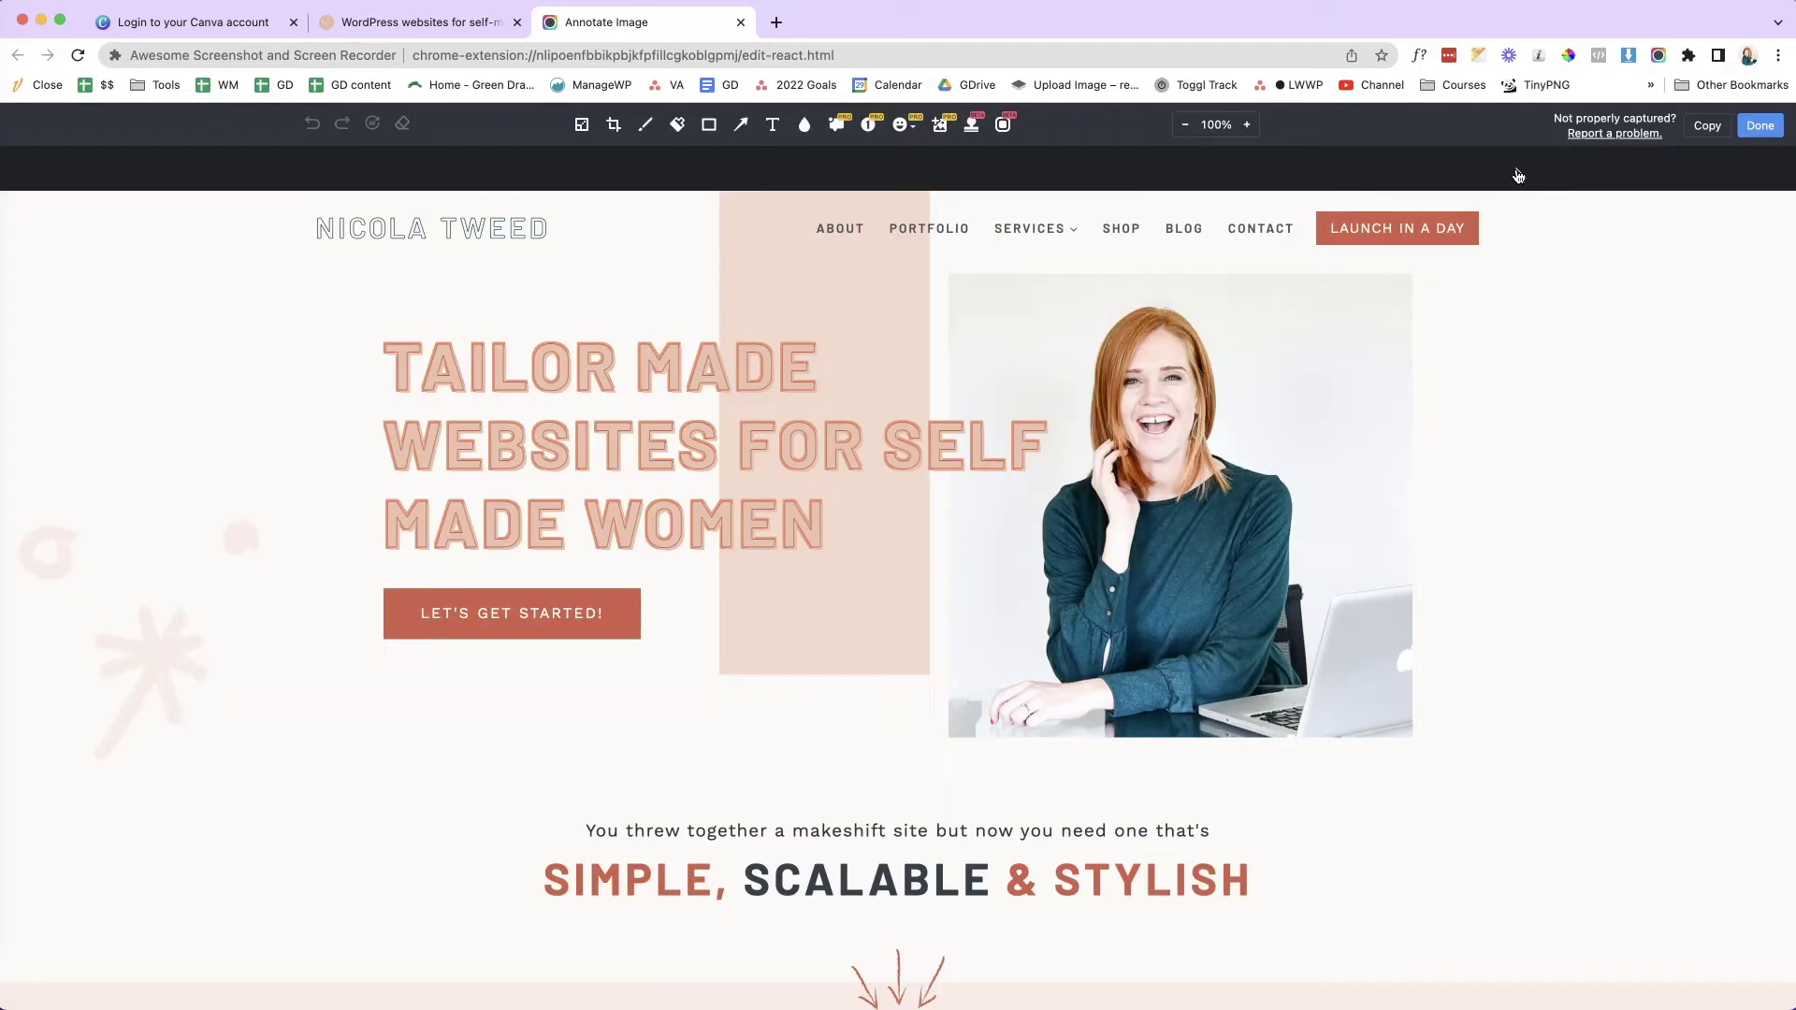
left_click(1544, 171)
left_click(1748, 140)
left_click(1693, 246)
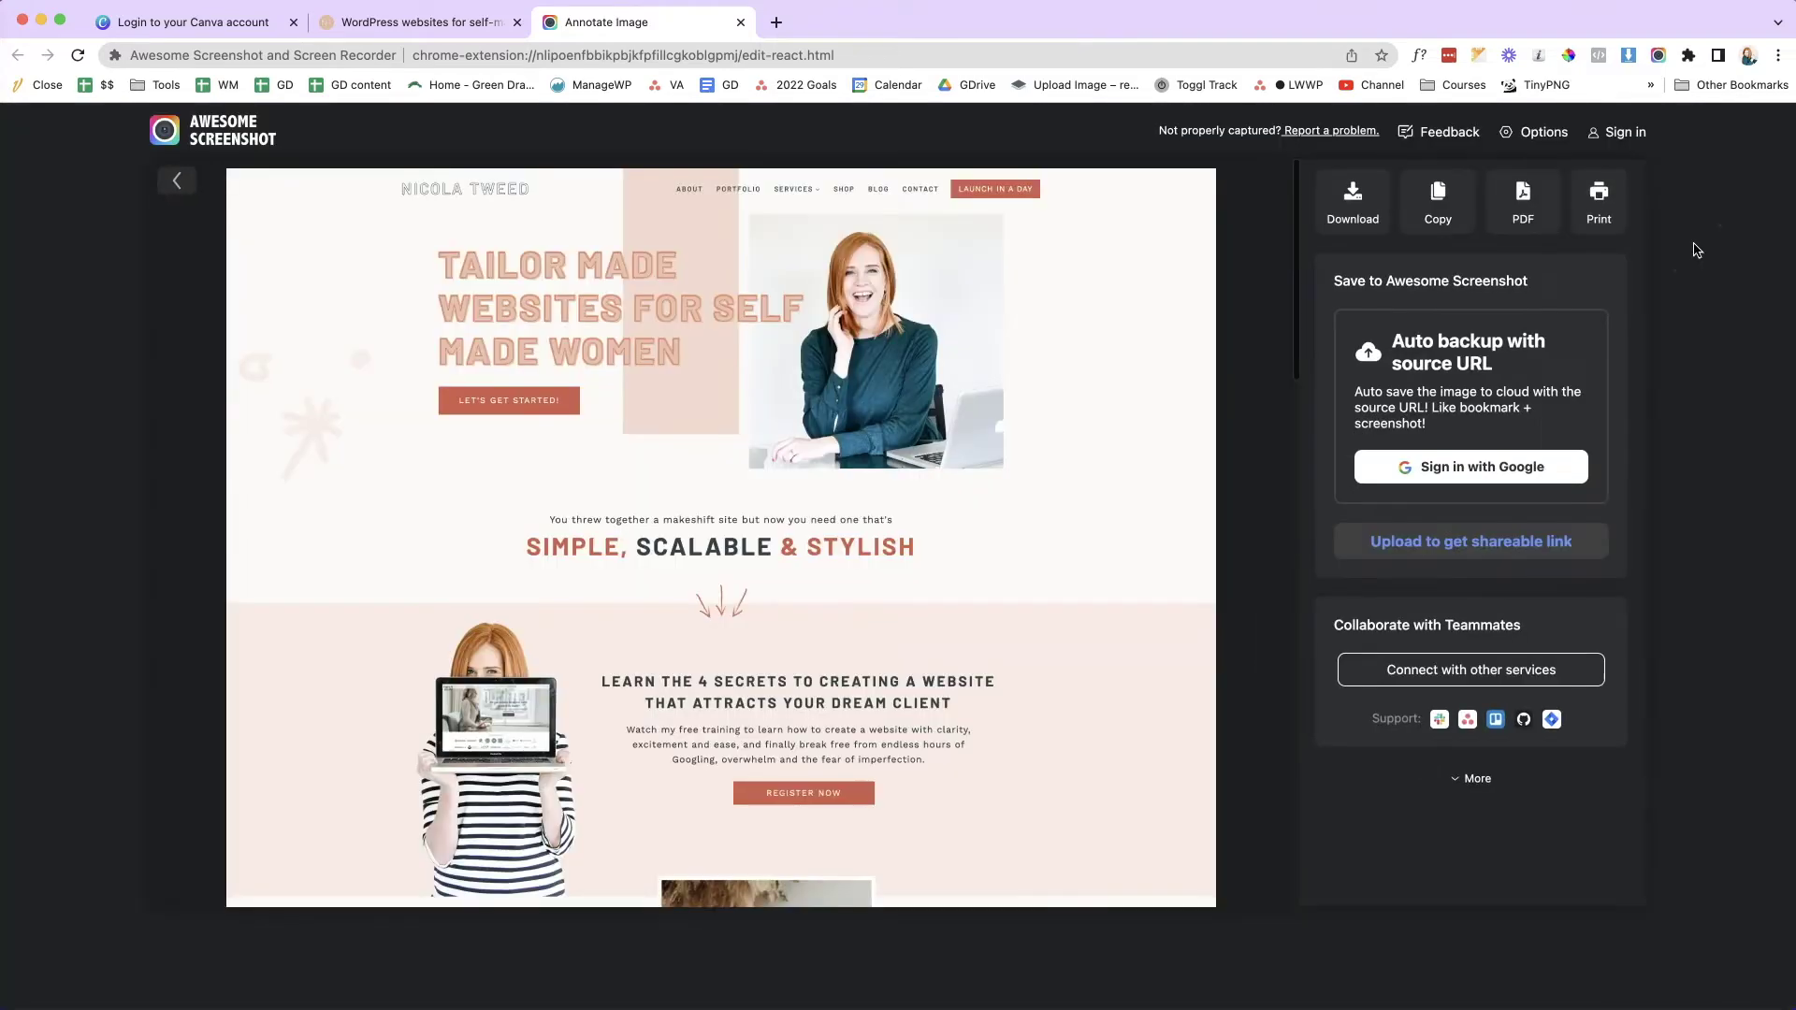
- Download the capture as a PNG to the Desktop, named 'website screengrab'
left_click(1364, 197)
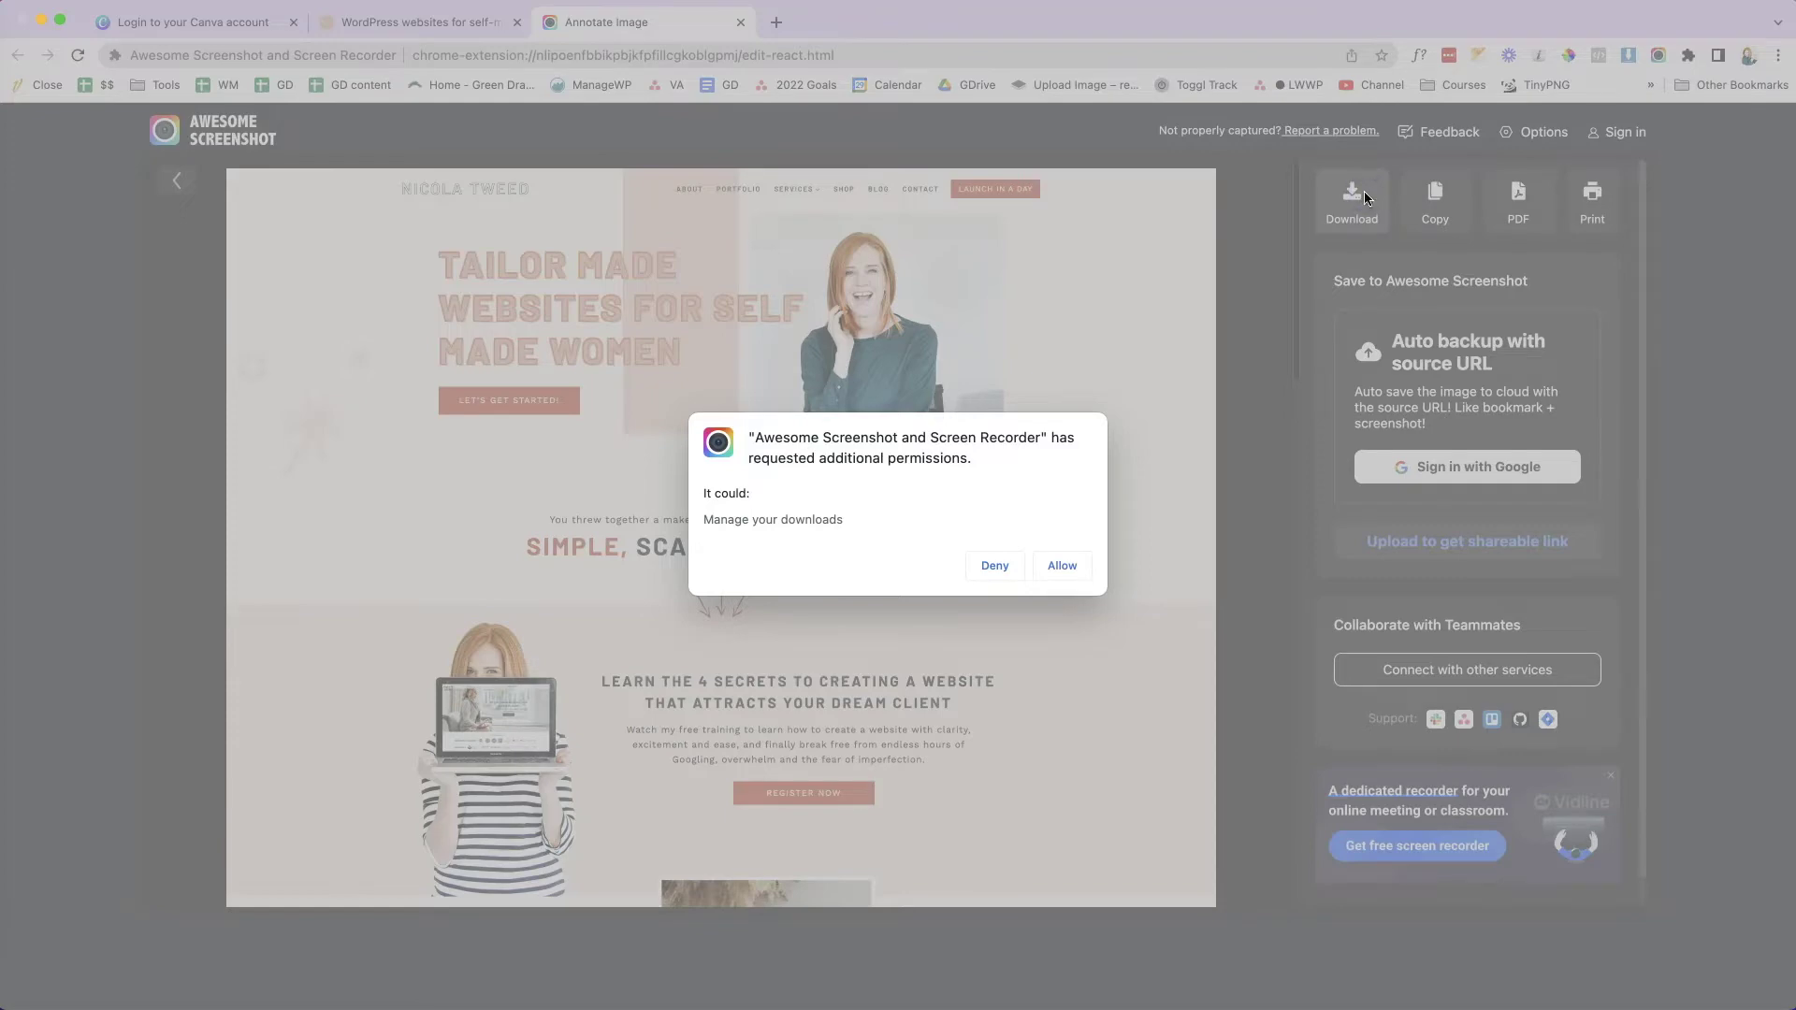
left_click(1063, 567)
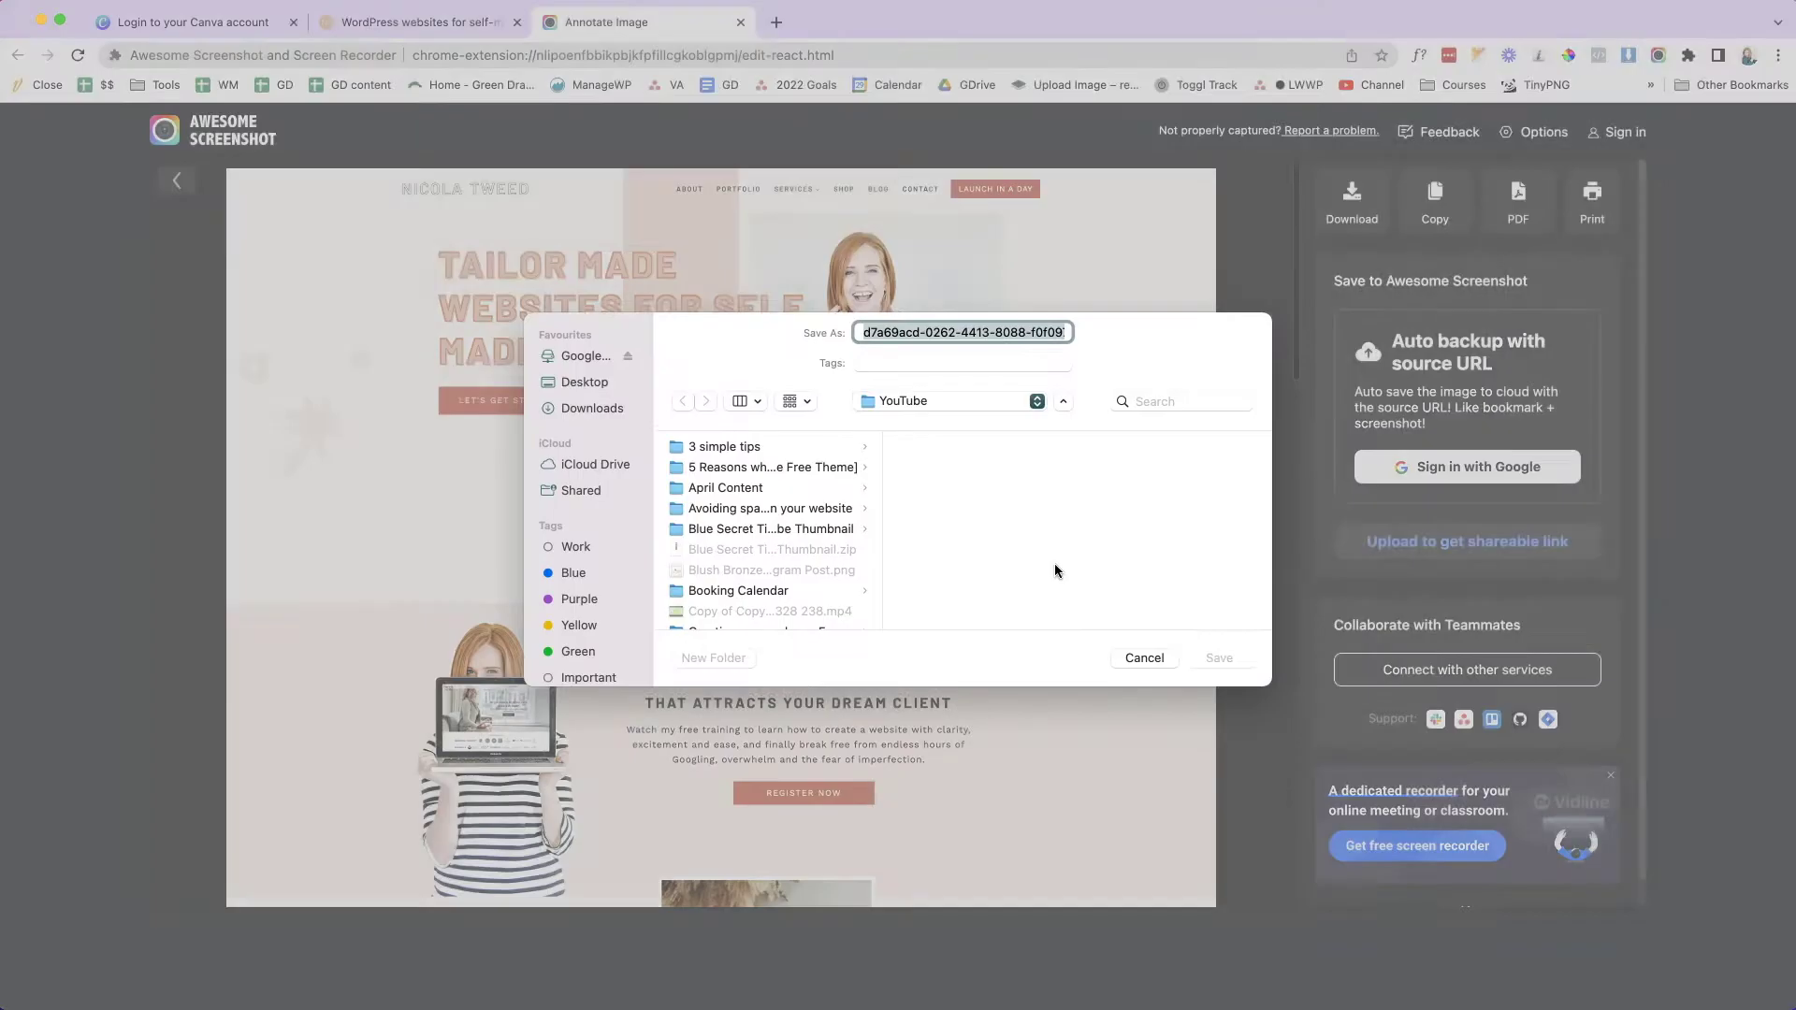
left_click(823, 390)
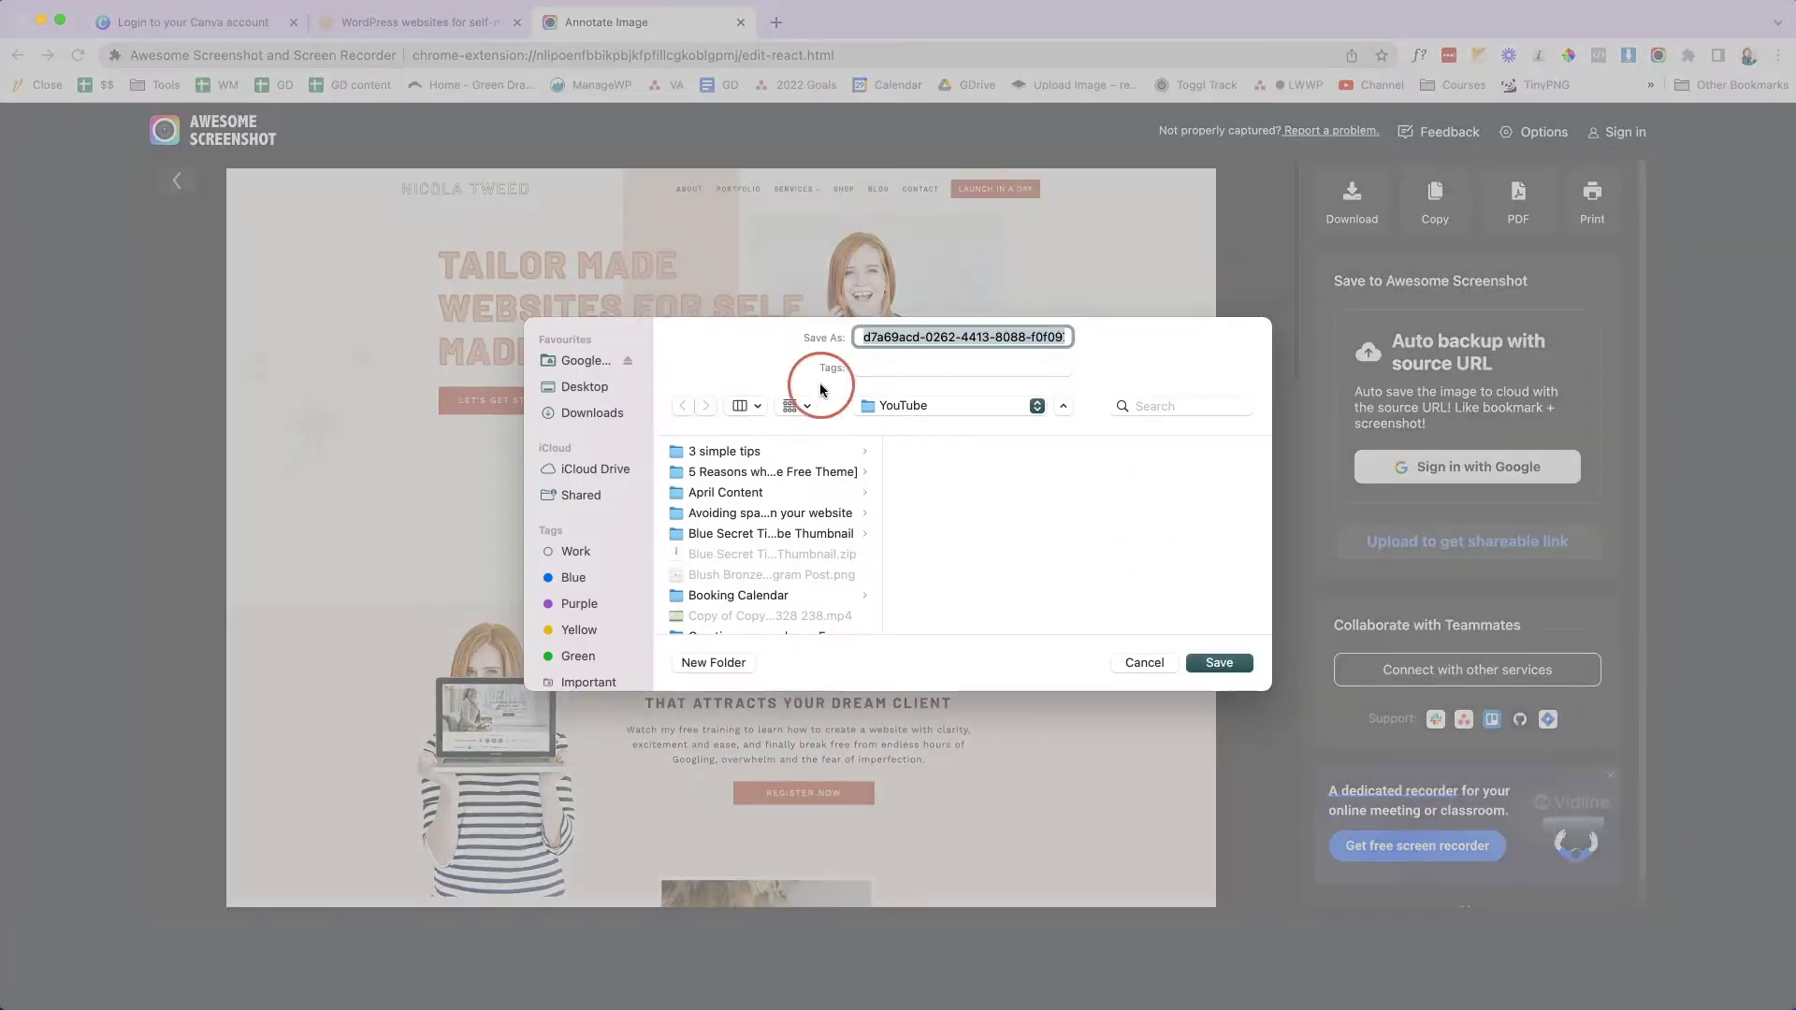
left_click(582, 389)
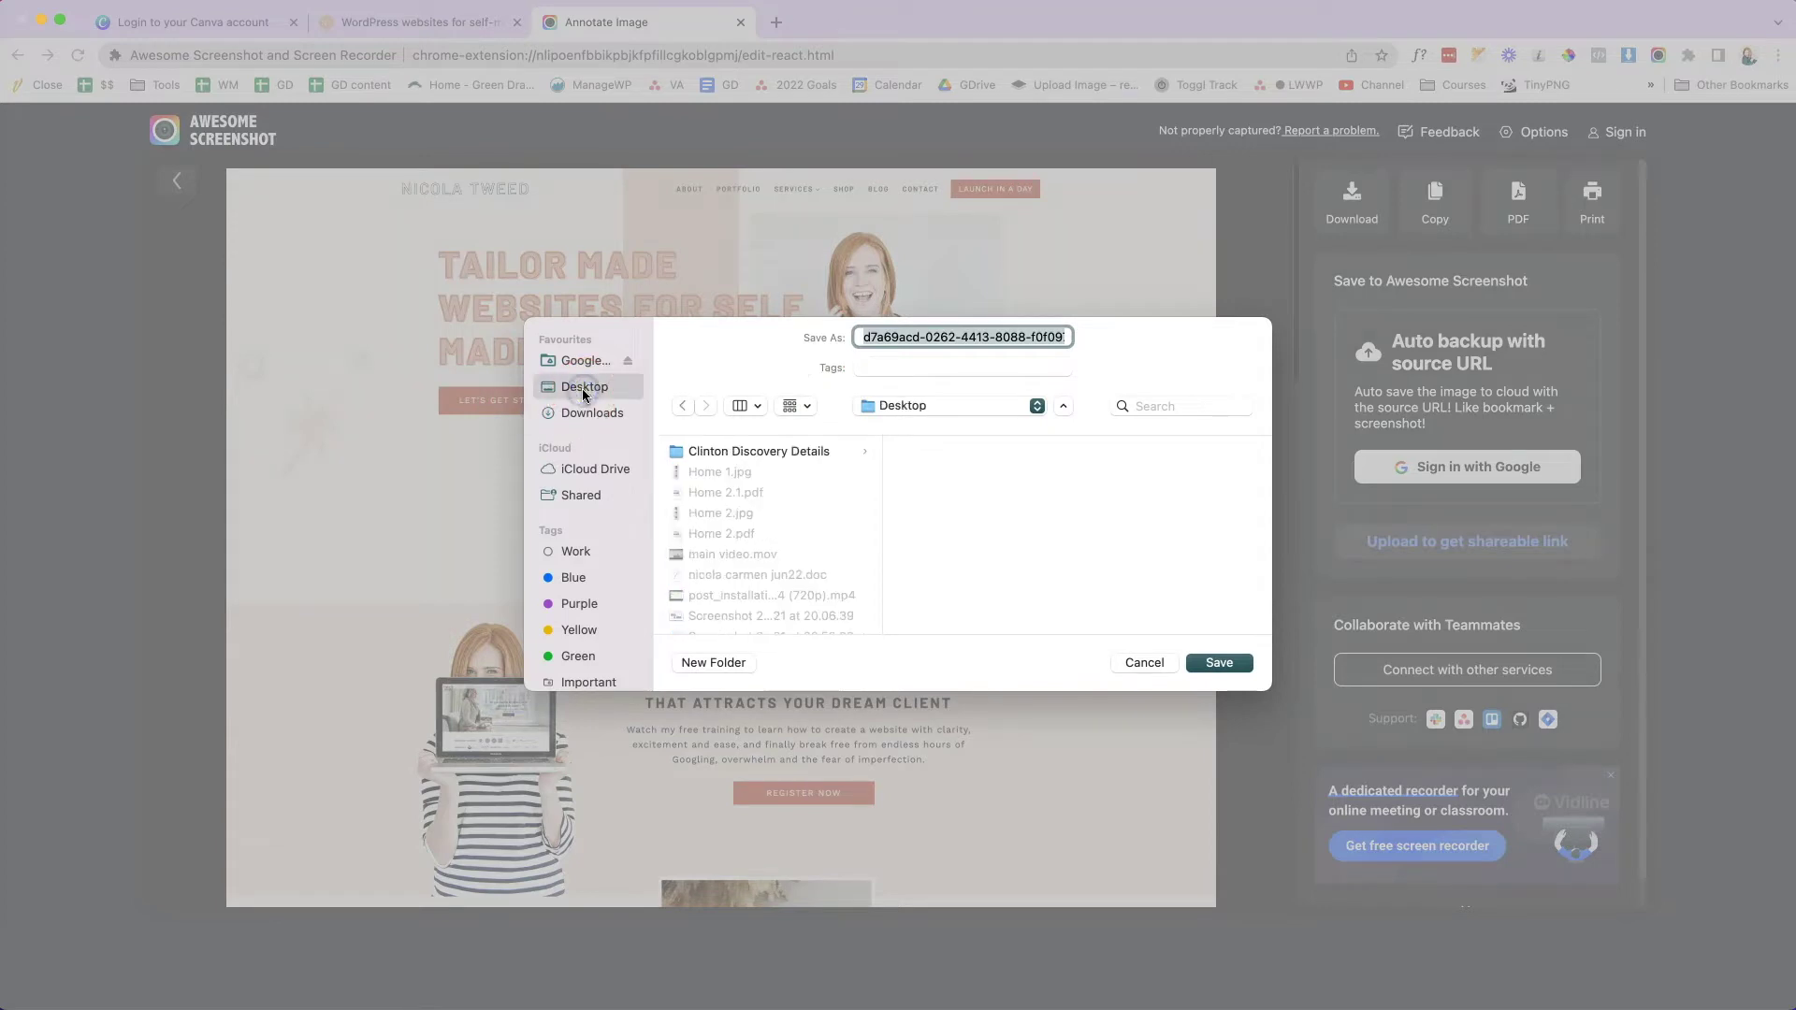
type("website c")
key("BackSpace")
type("screengrab")
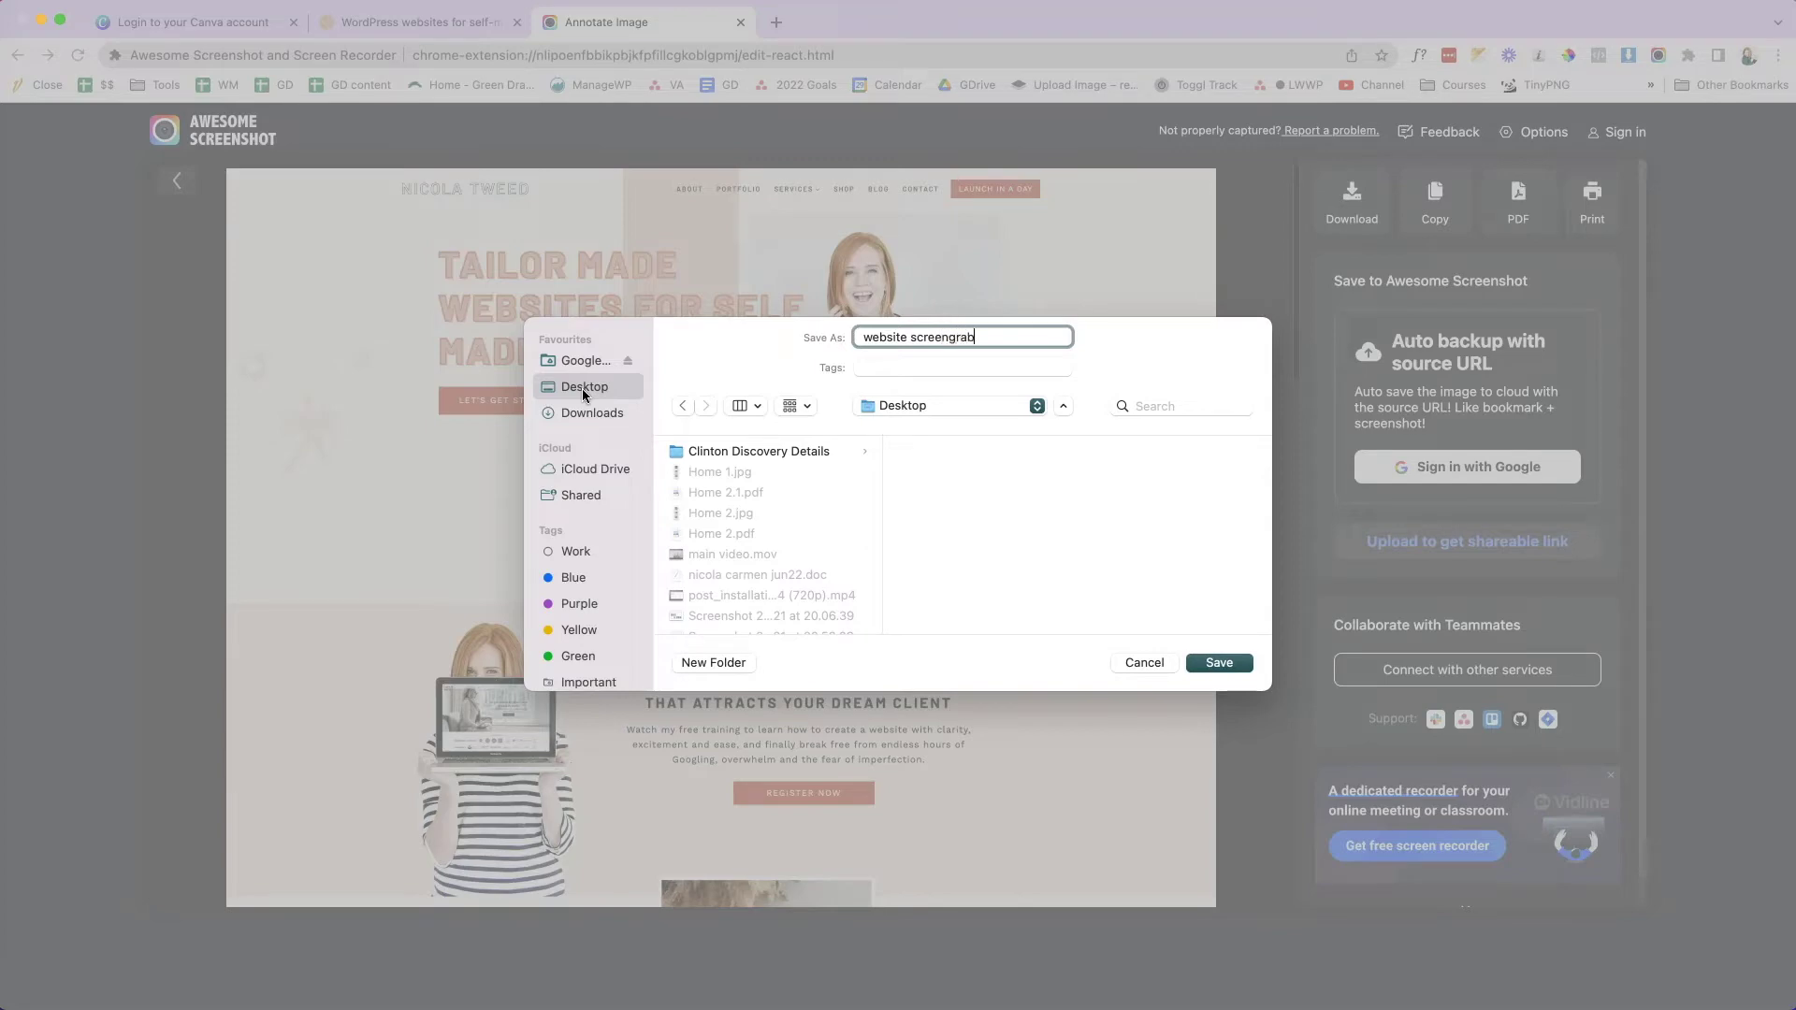
key("Return")
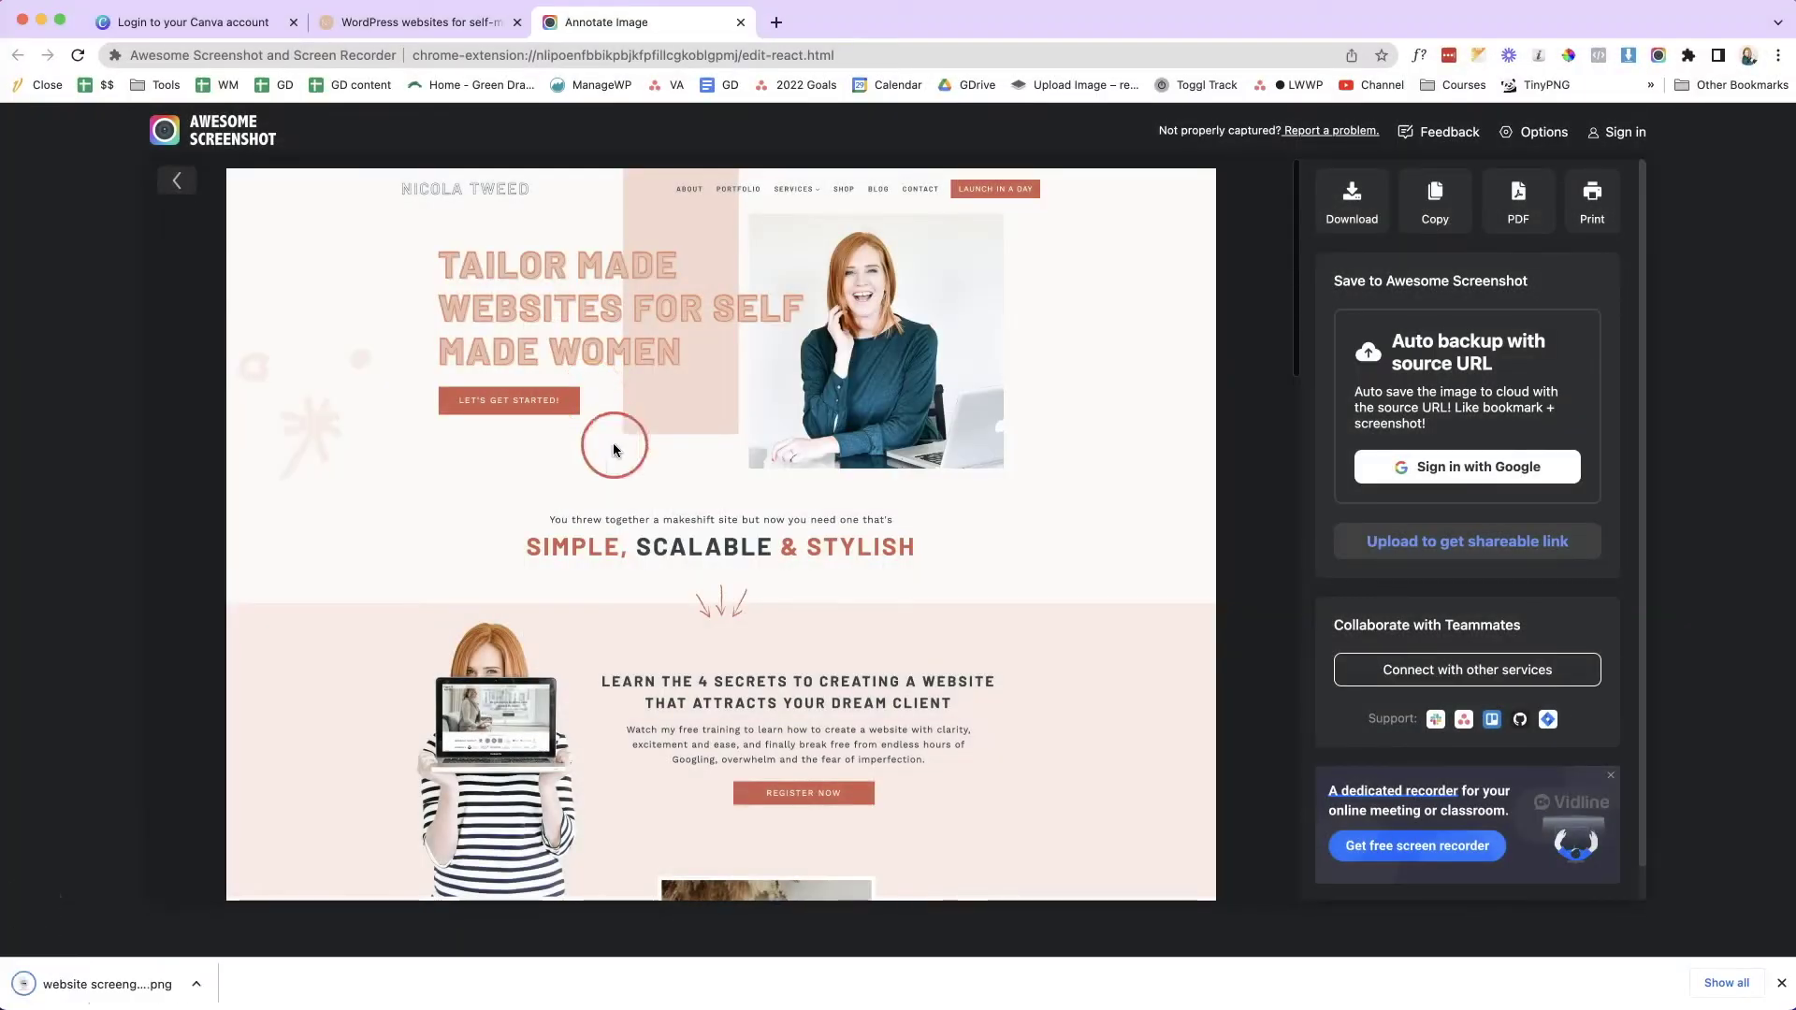
- Return to the Canva sign-up tab
scroll(753, 462, "down", 15)
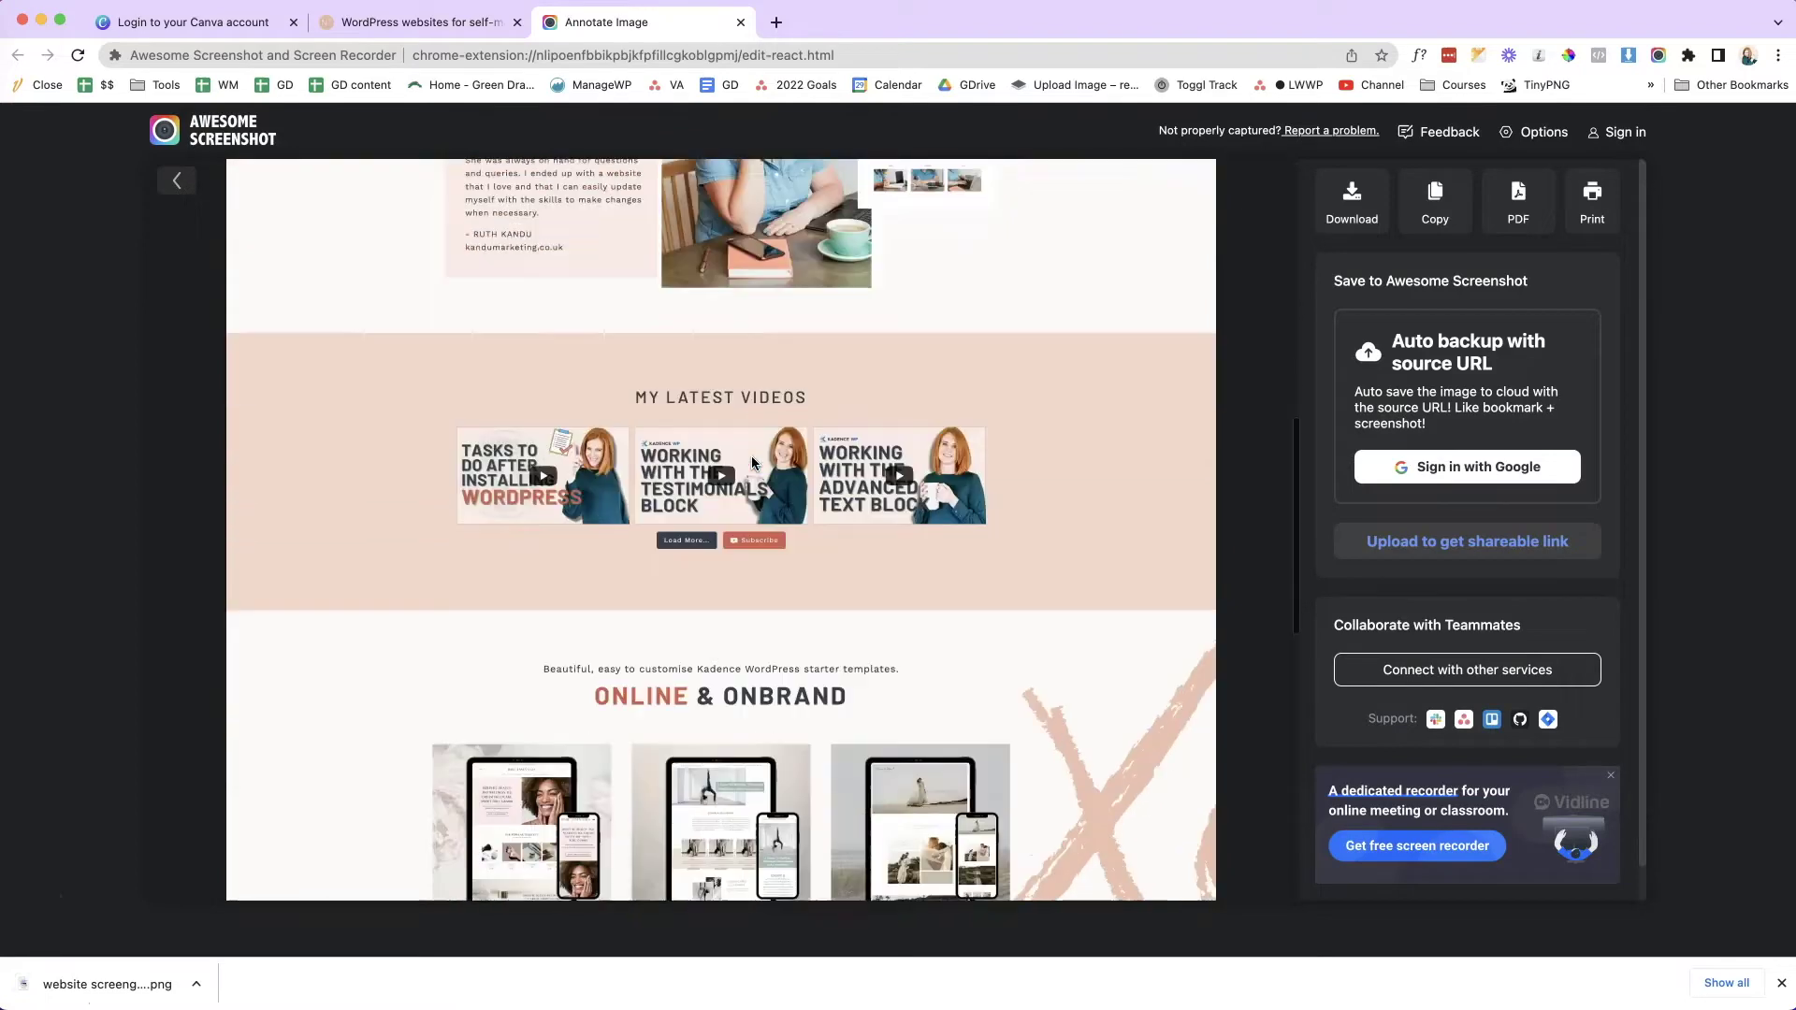
scroll(753, 460, "down", 5)
scroll(750, 458, "up", 20)
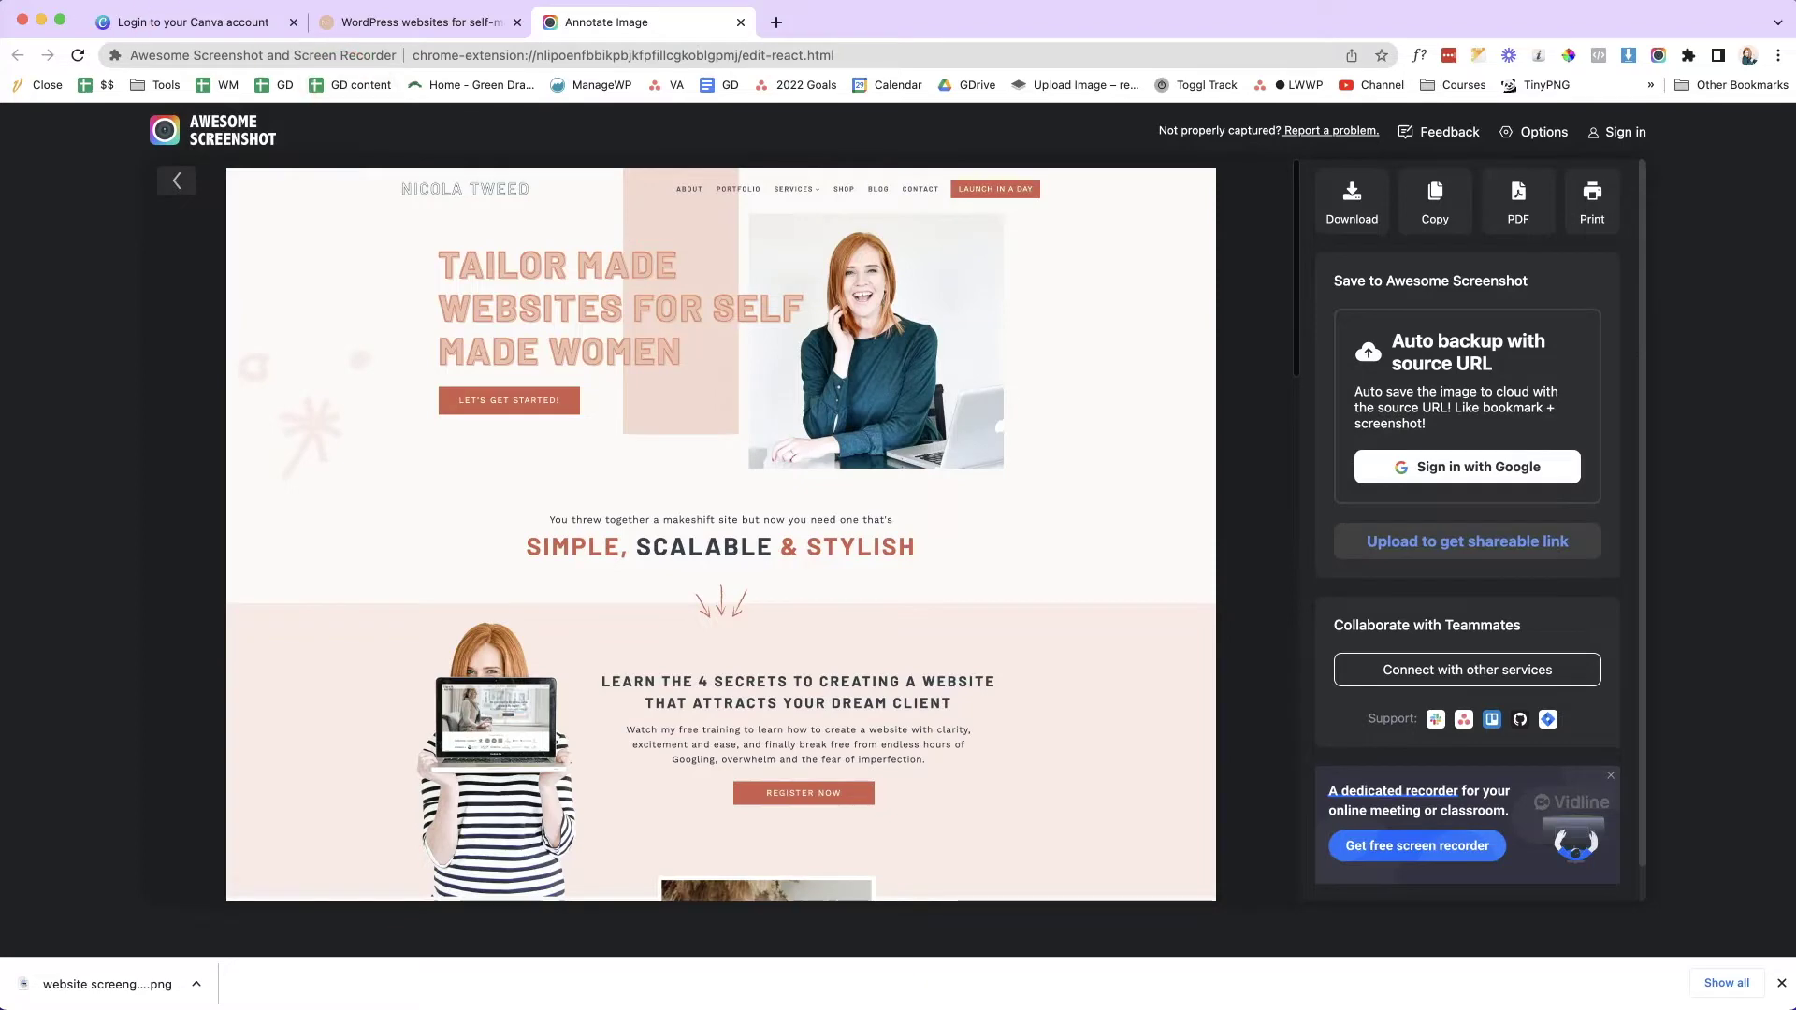
left_click(131, 22)
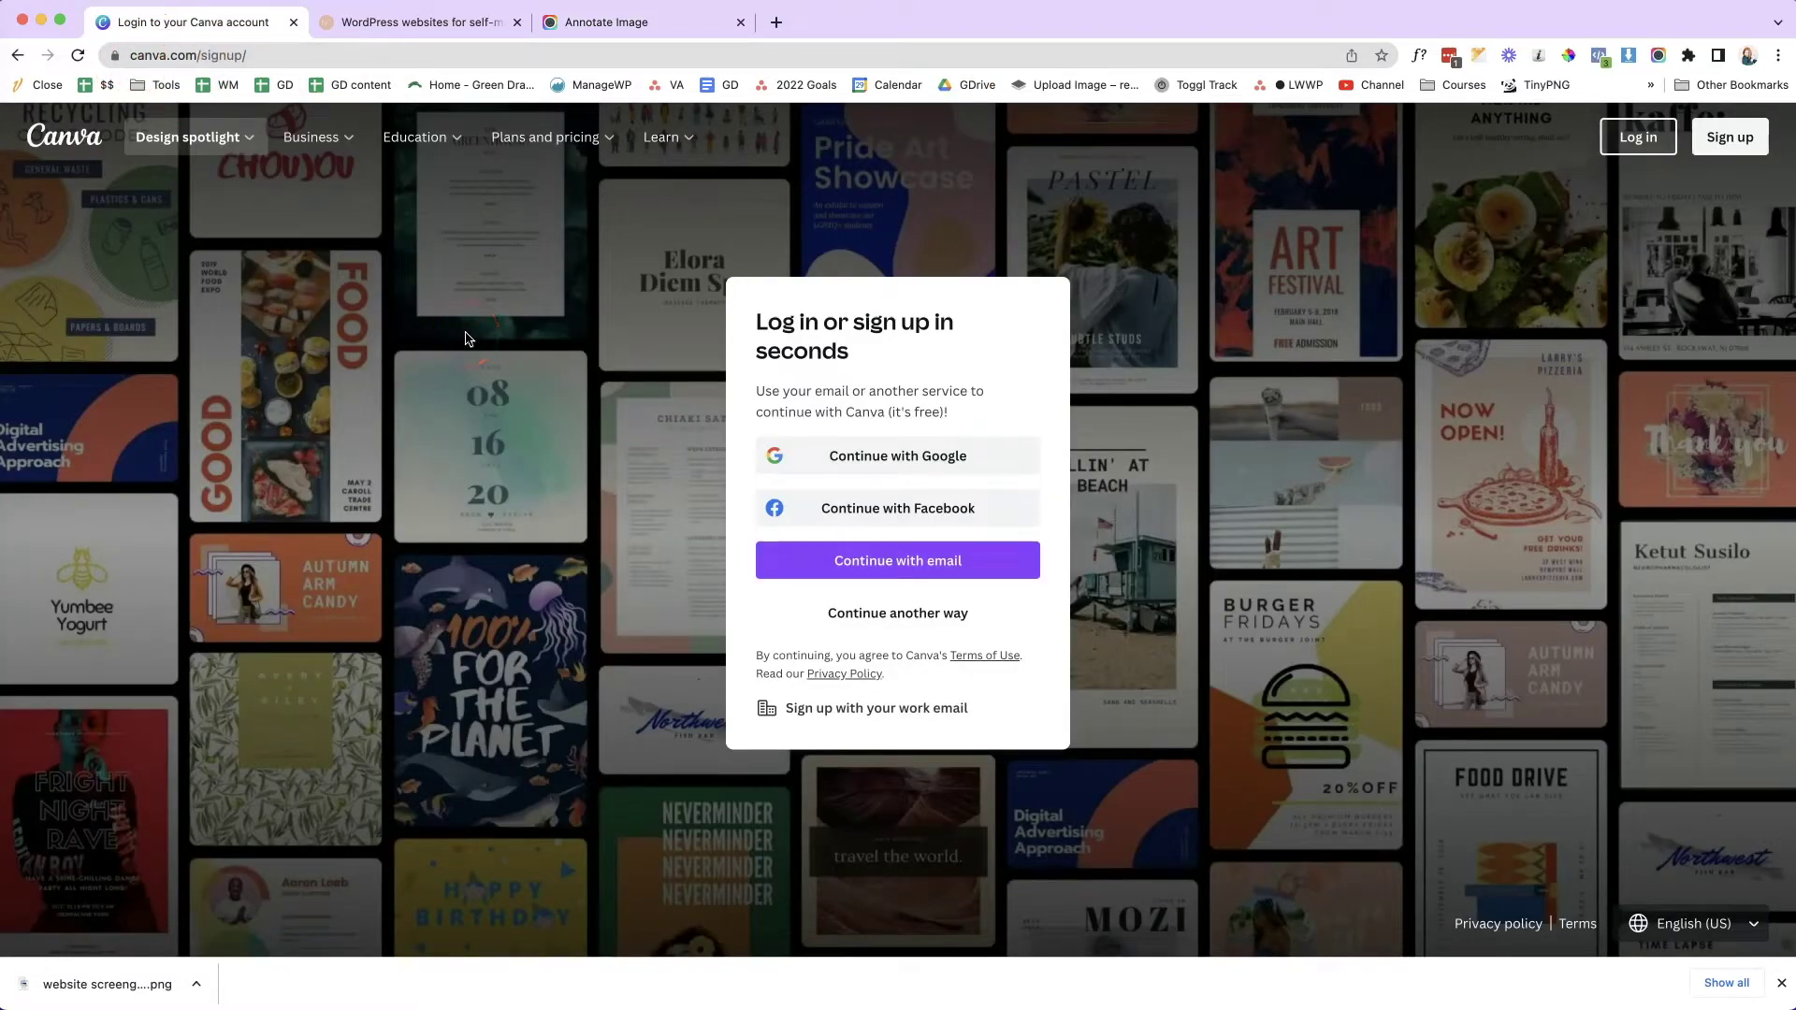
- Create a Canva account with an e-mail address, name and password, skipping team creation
left_click(1728, 138)
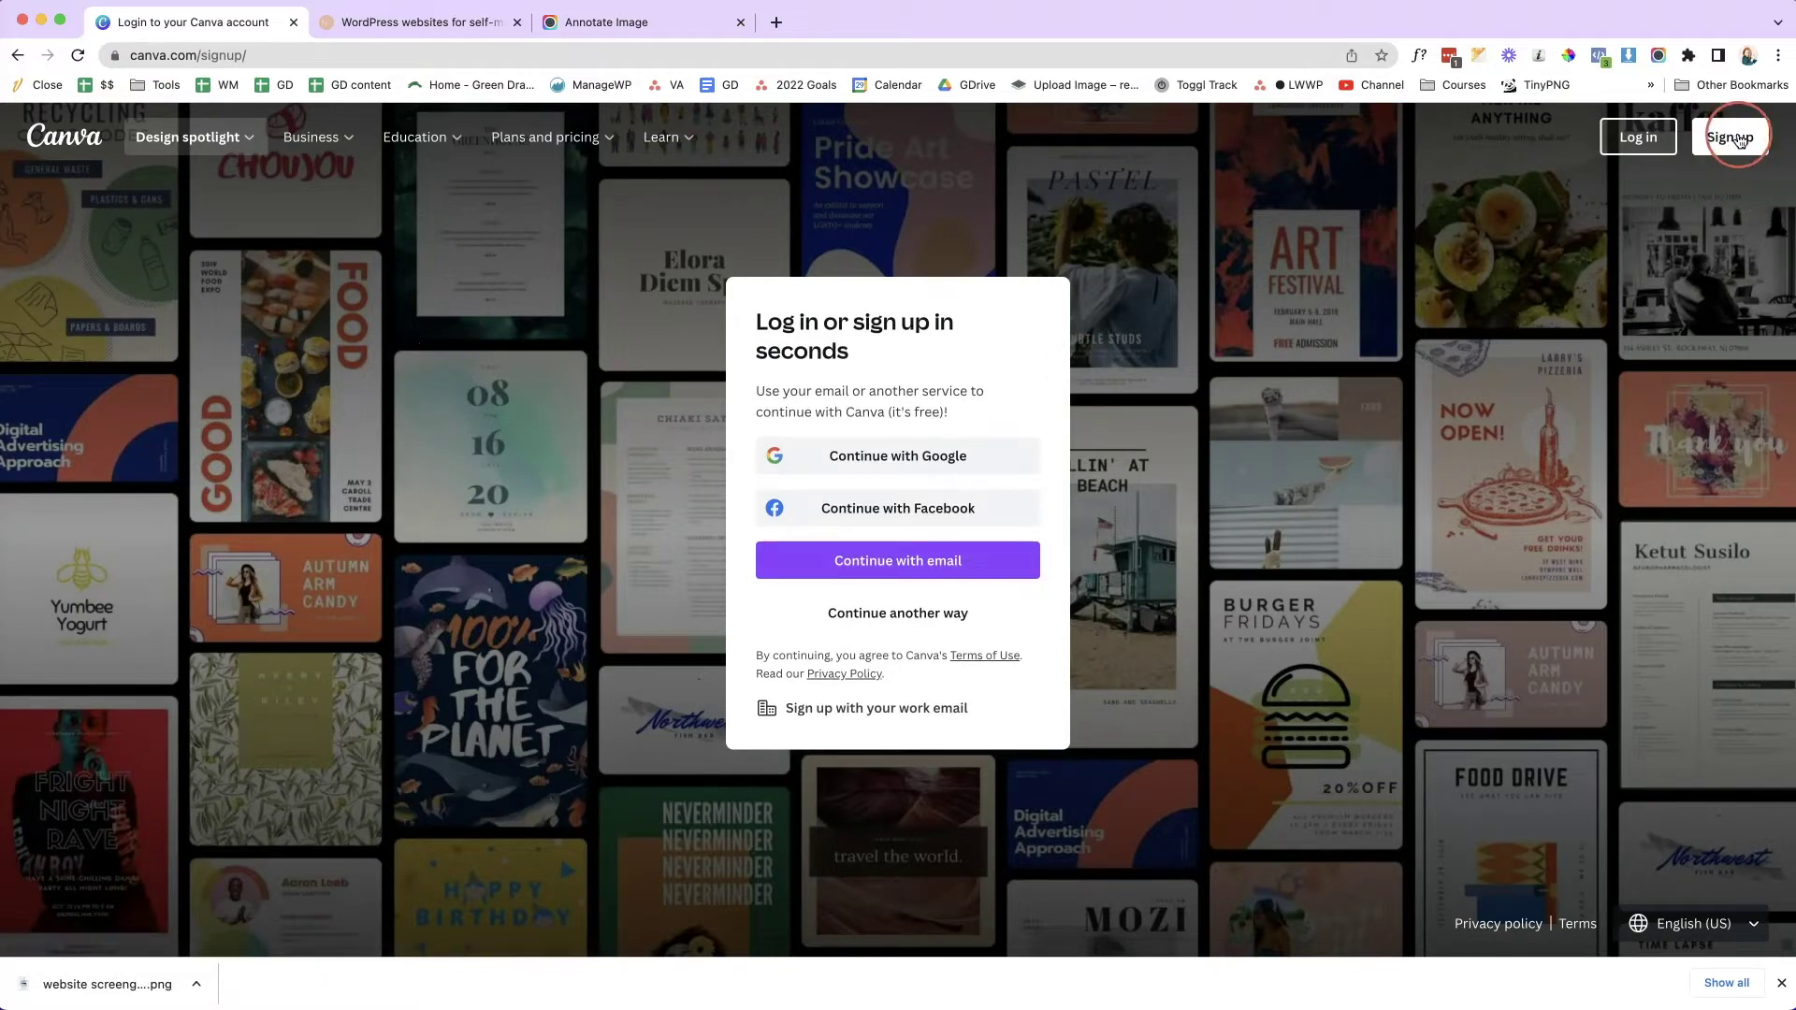
left_click(820, 562)
left_click(851, 421)
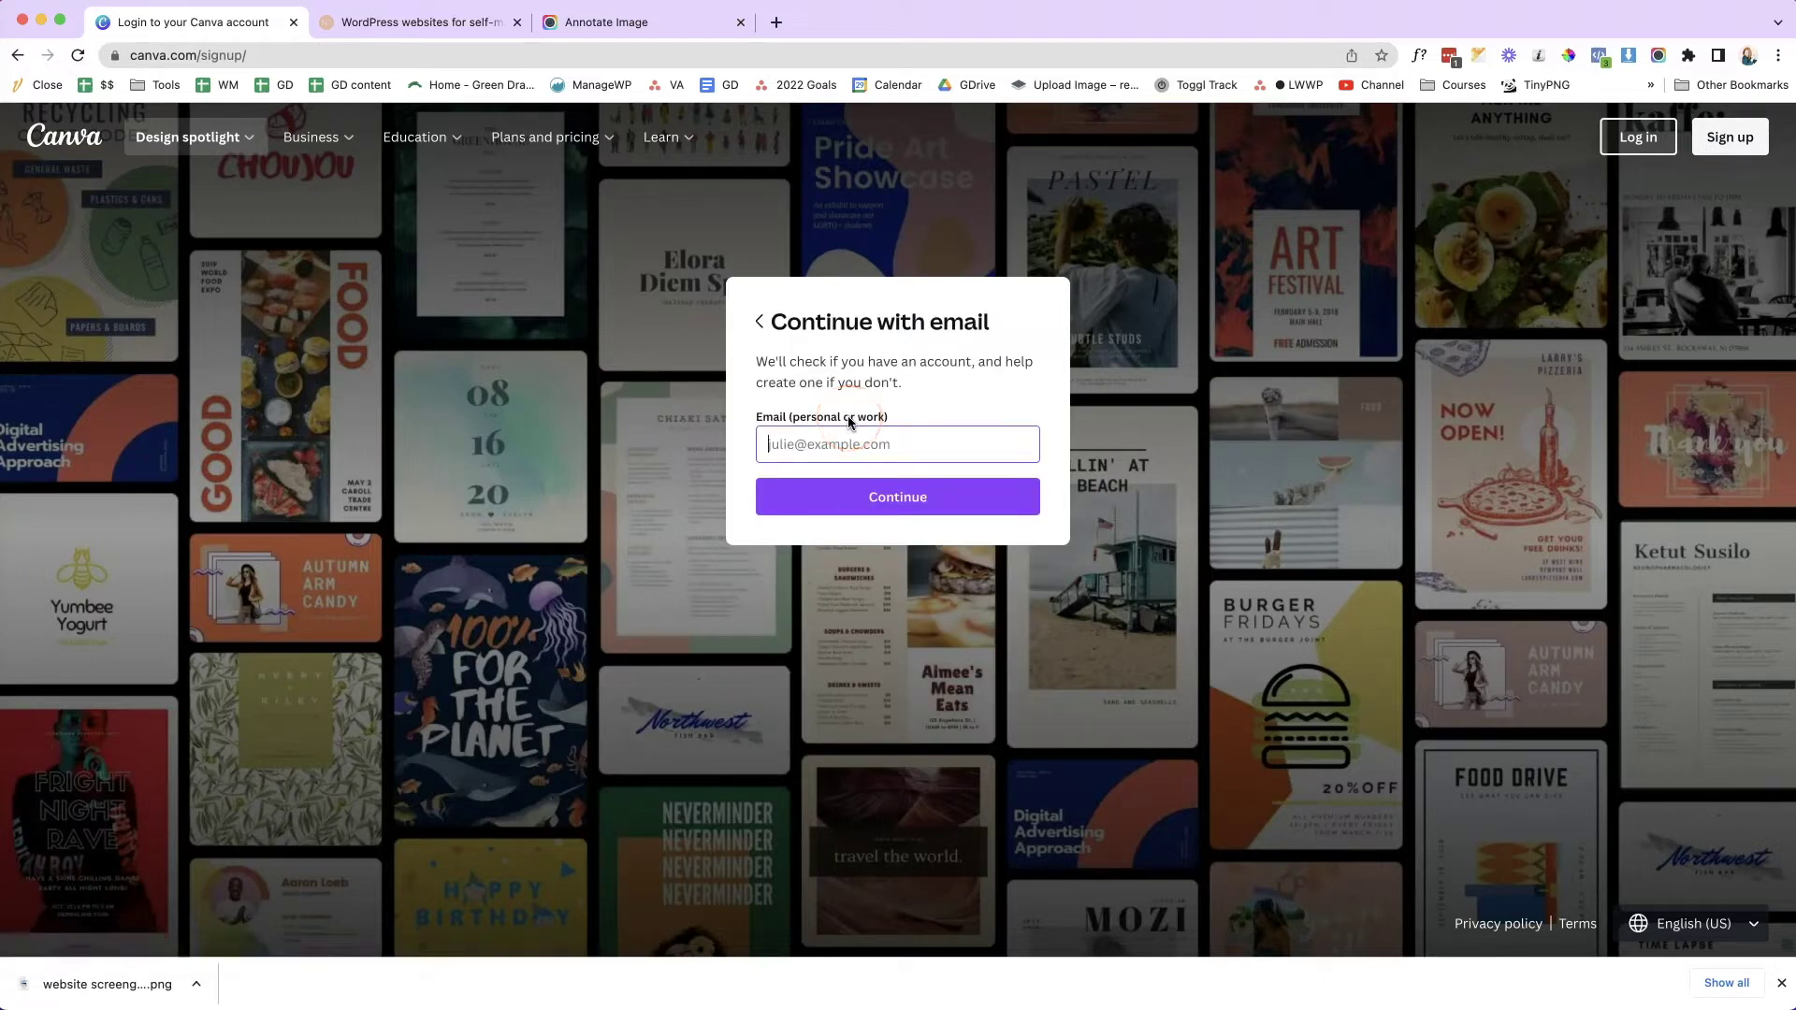
left_click(811, 501)
left_click(1147, 500)
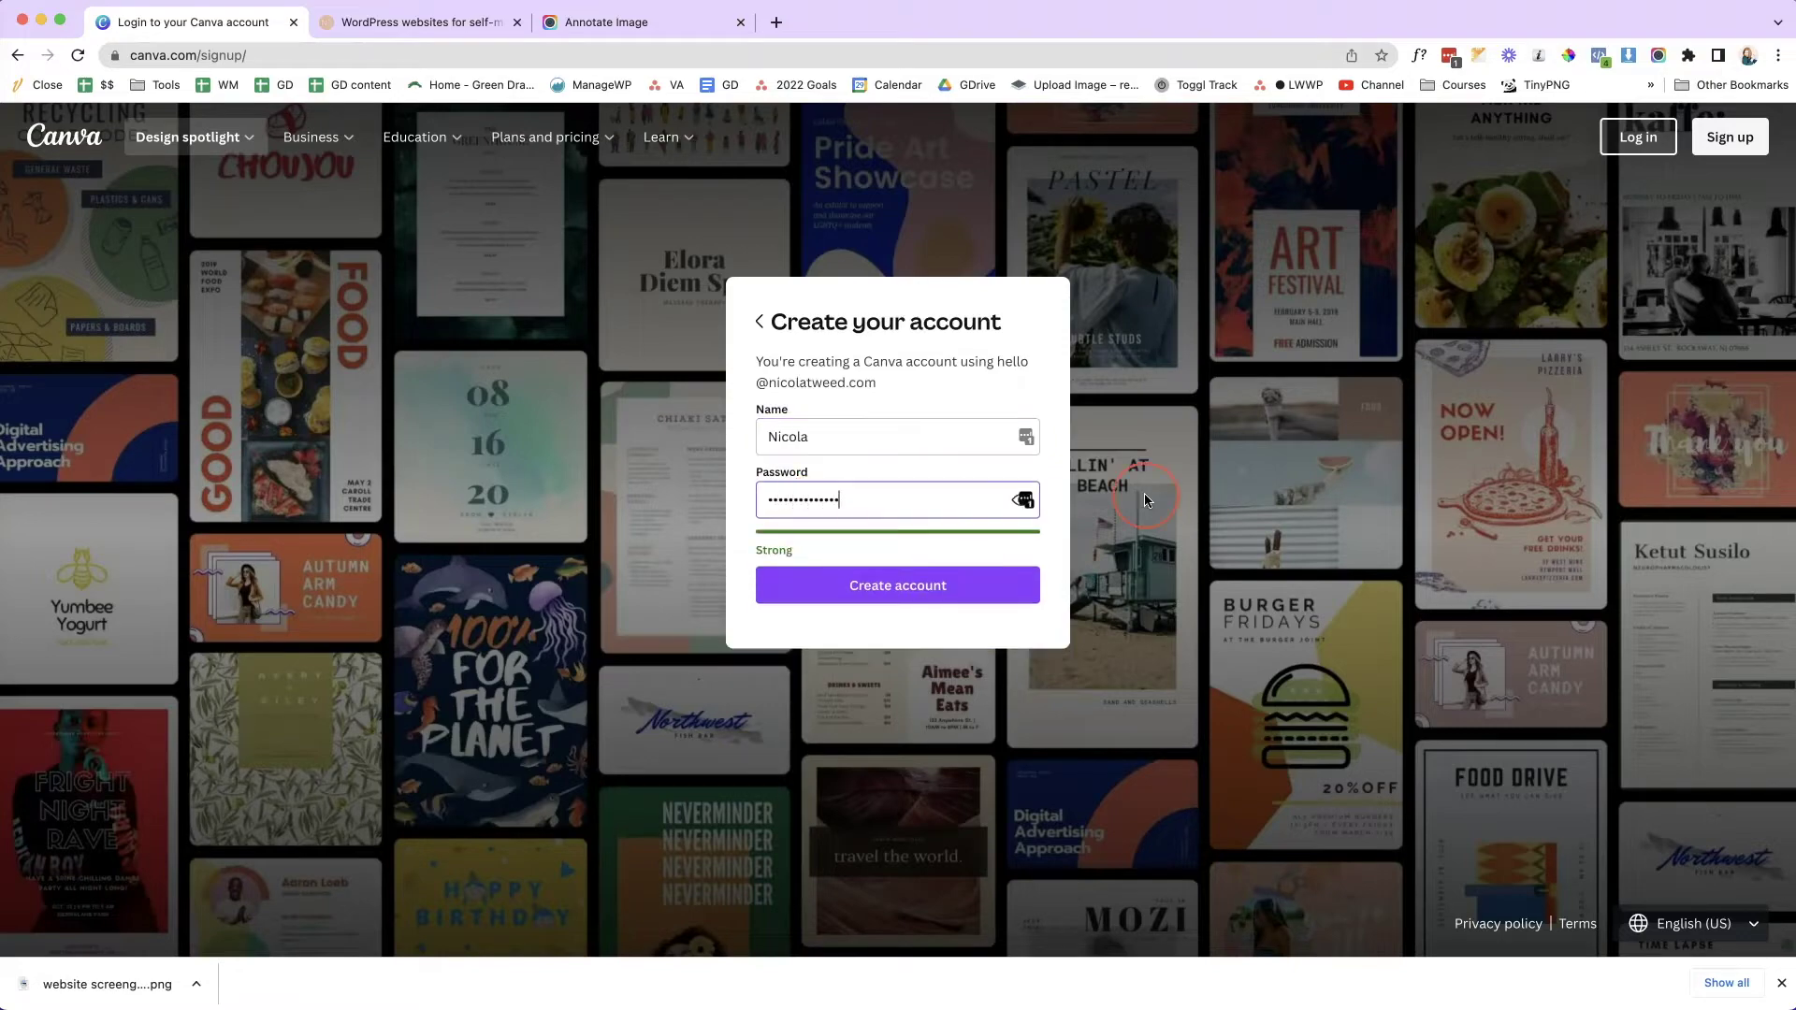
left_click(1319, 505)
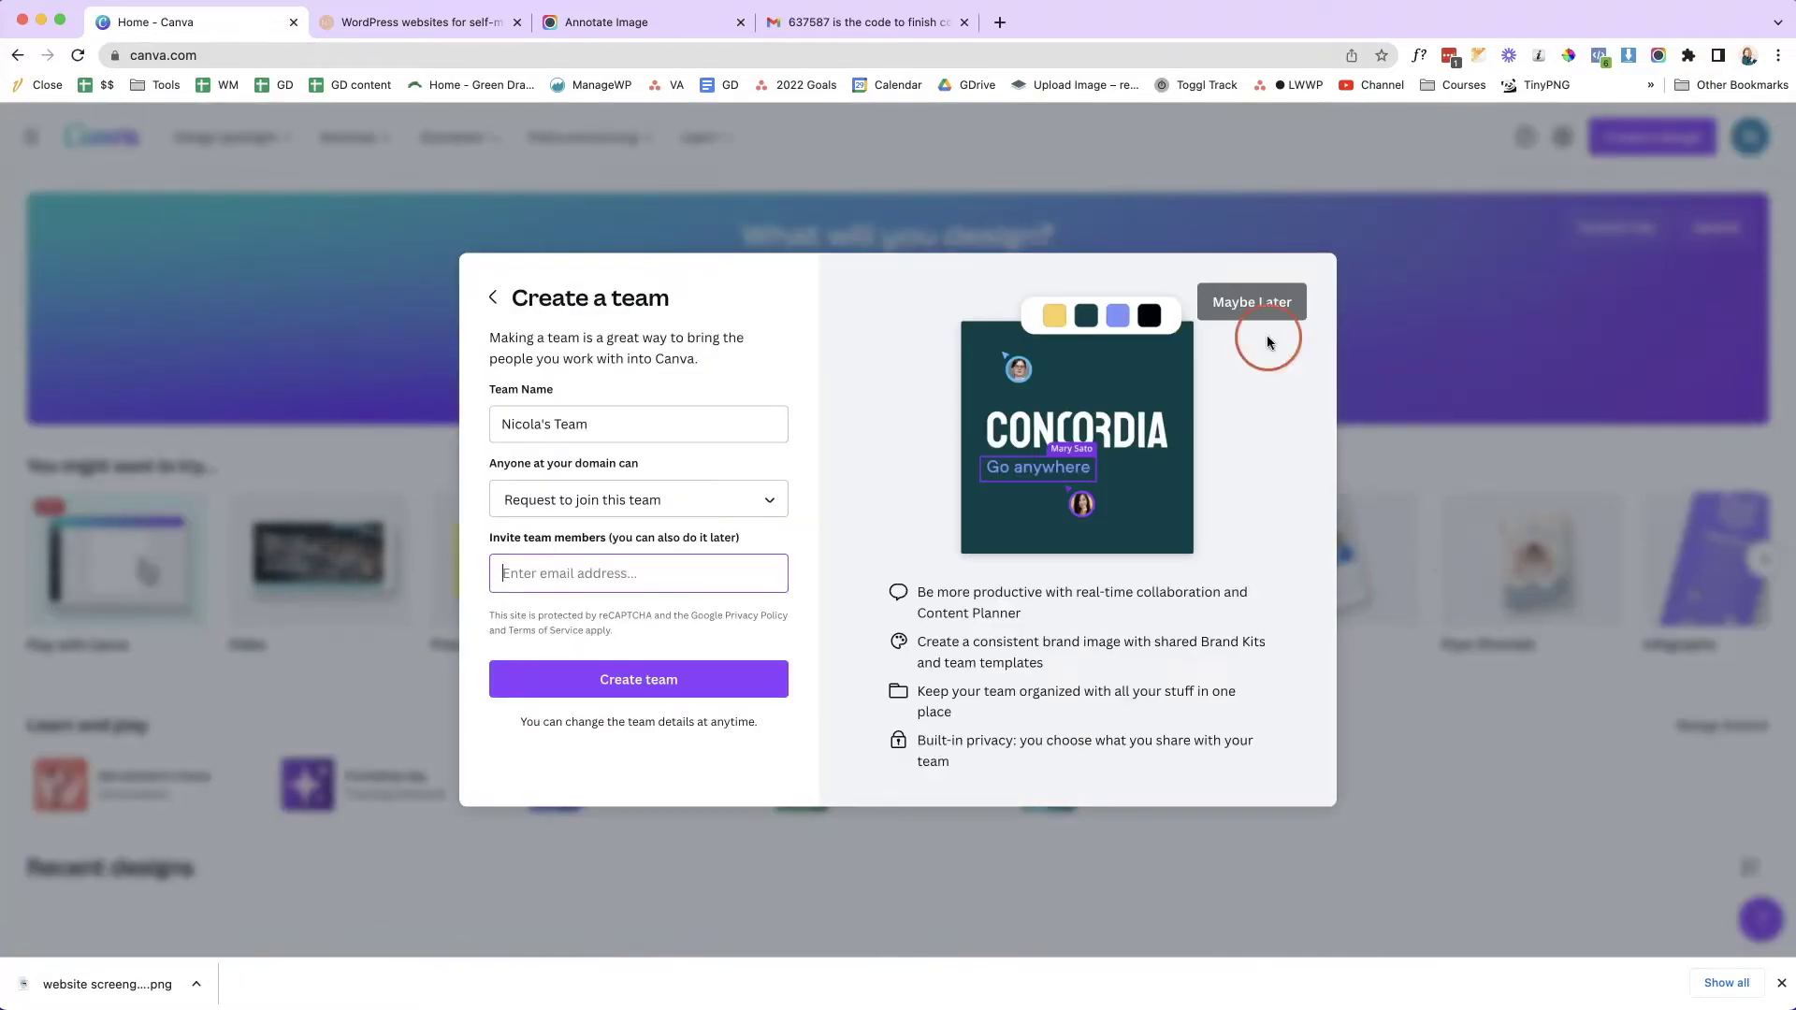
left_click(1265, 314)
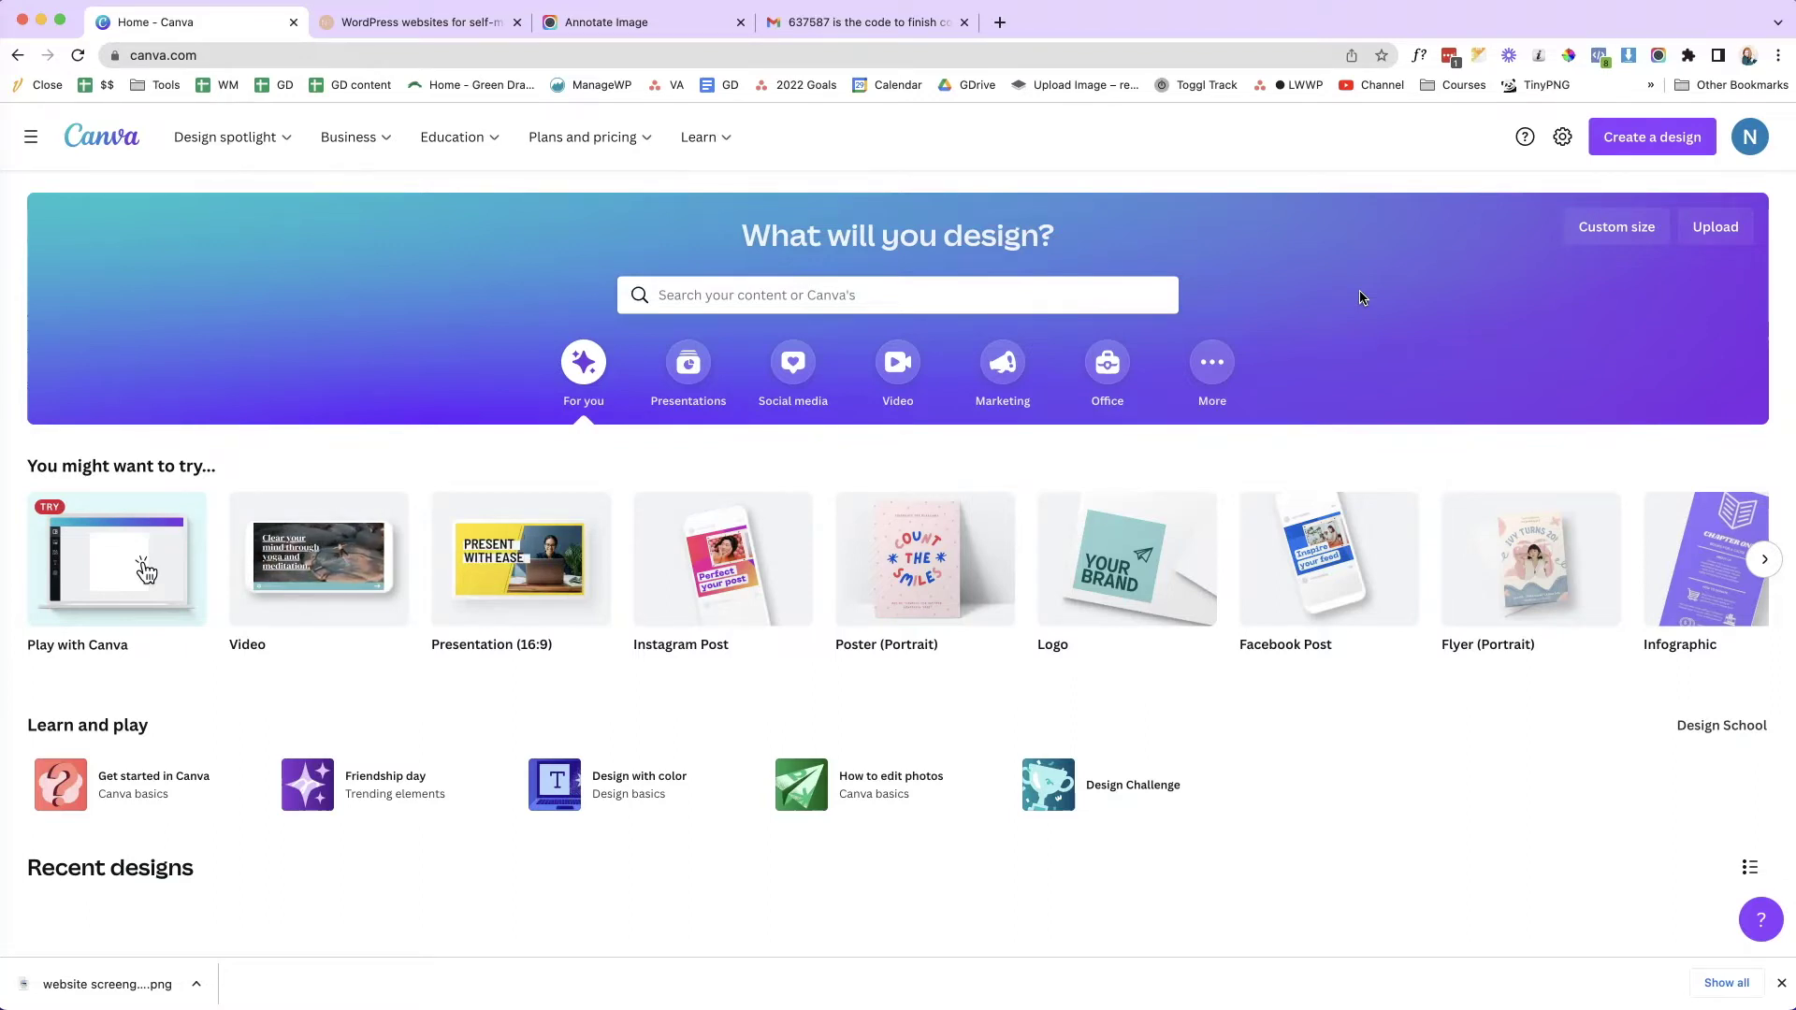
- Search Canva templates for 'launch'
left_click(1112, 293)
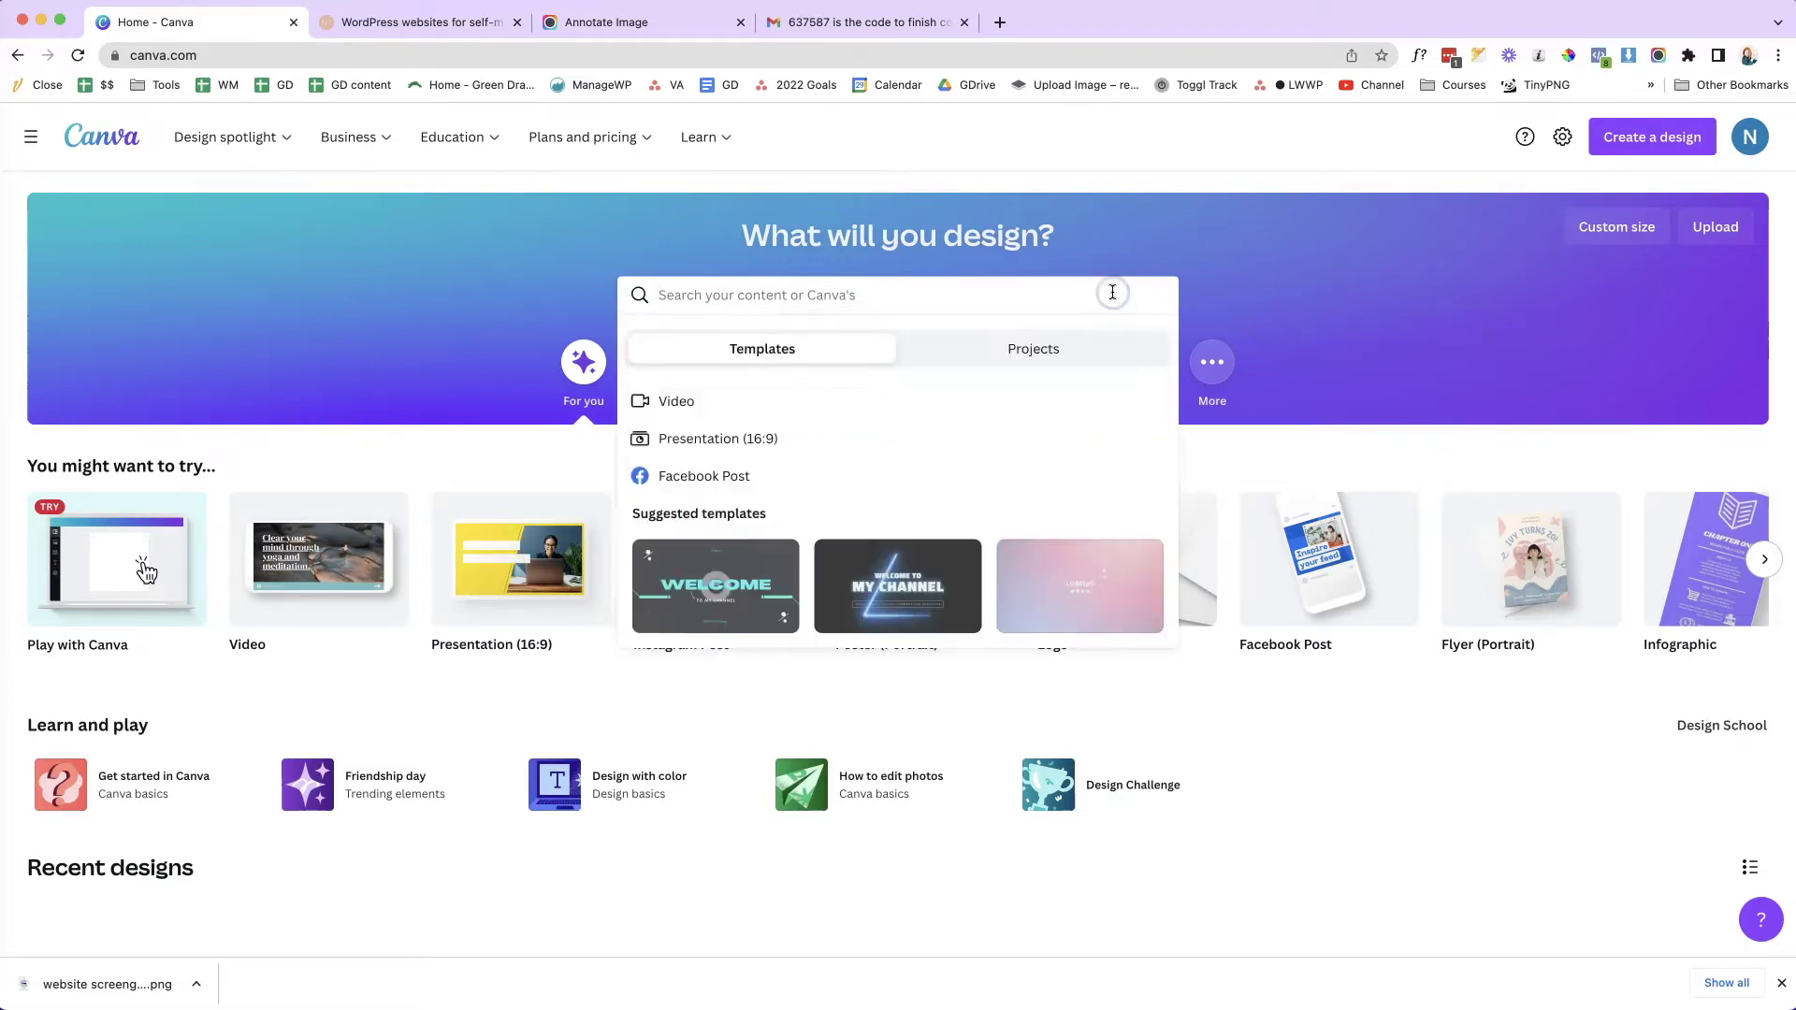
type("launch")
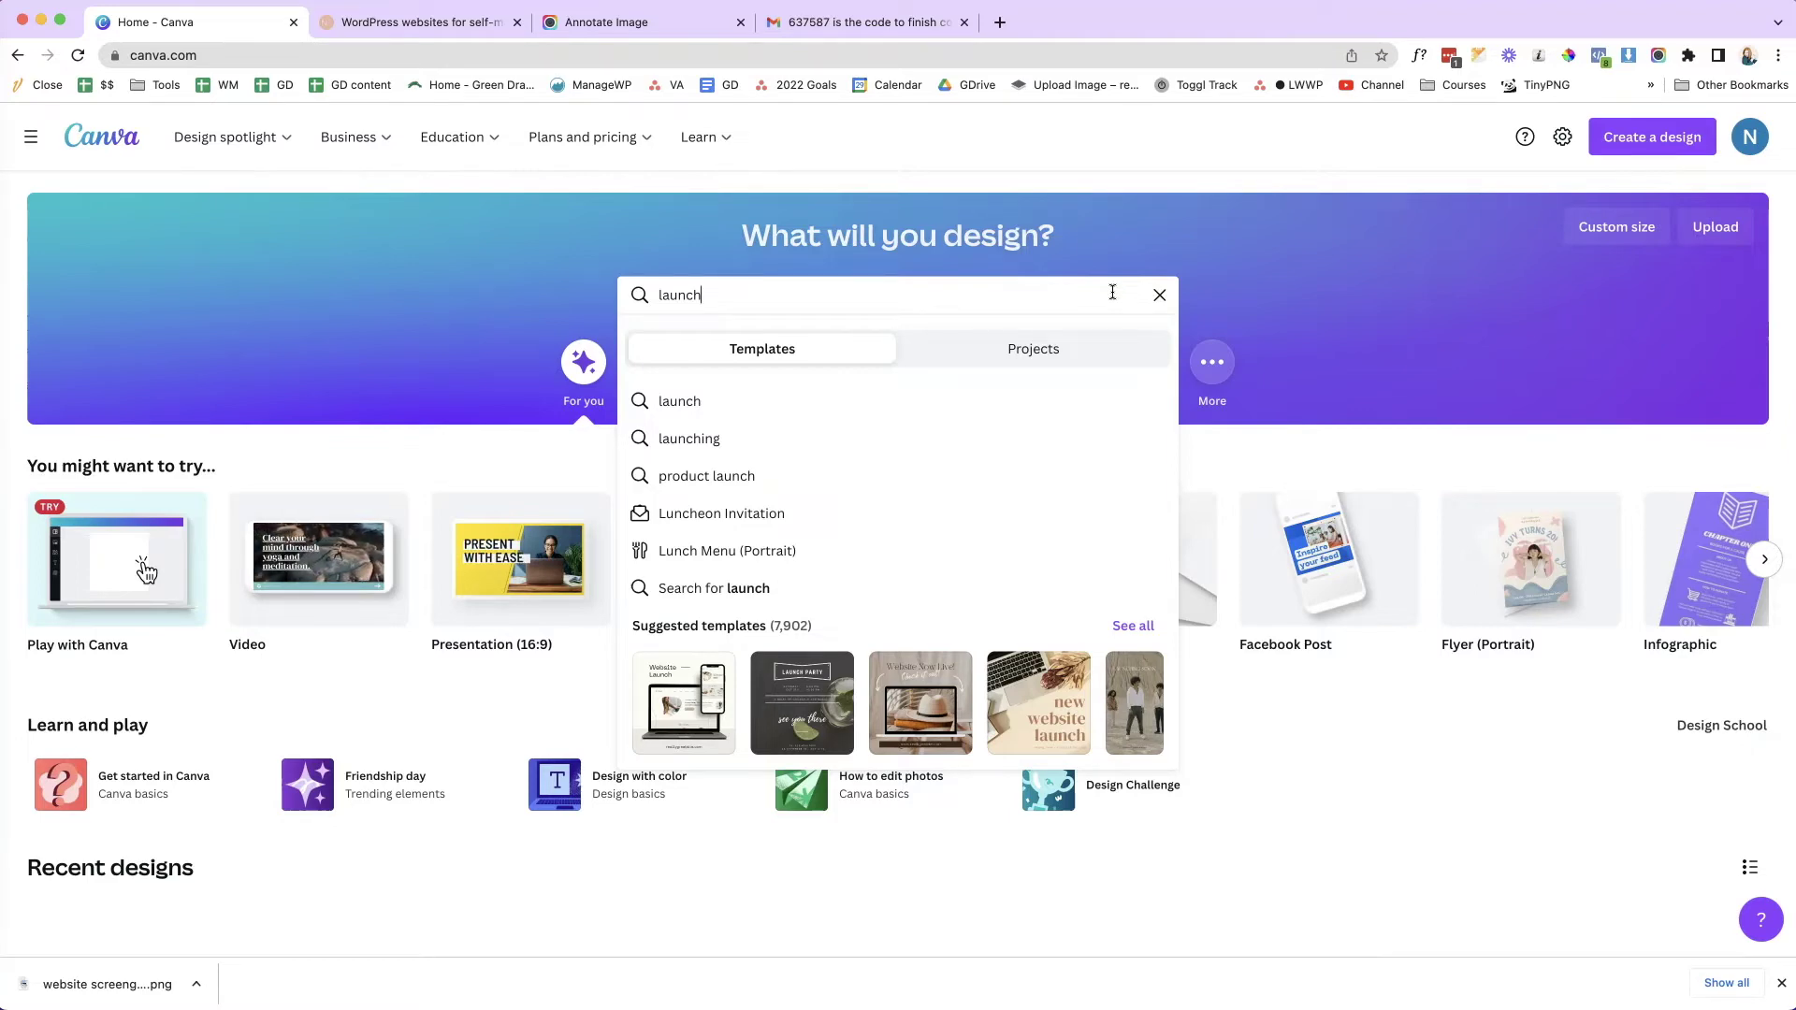
key("Return")
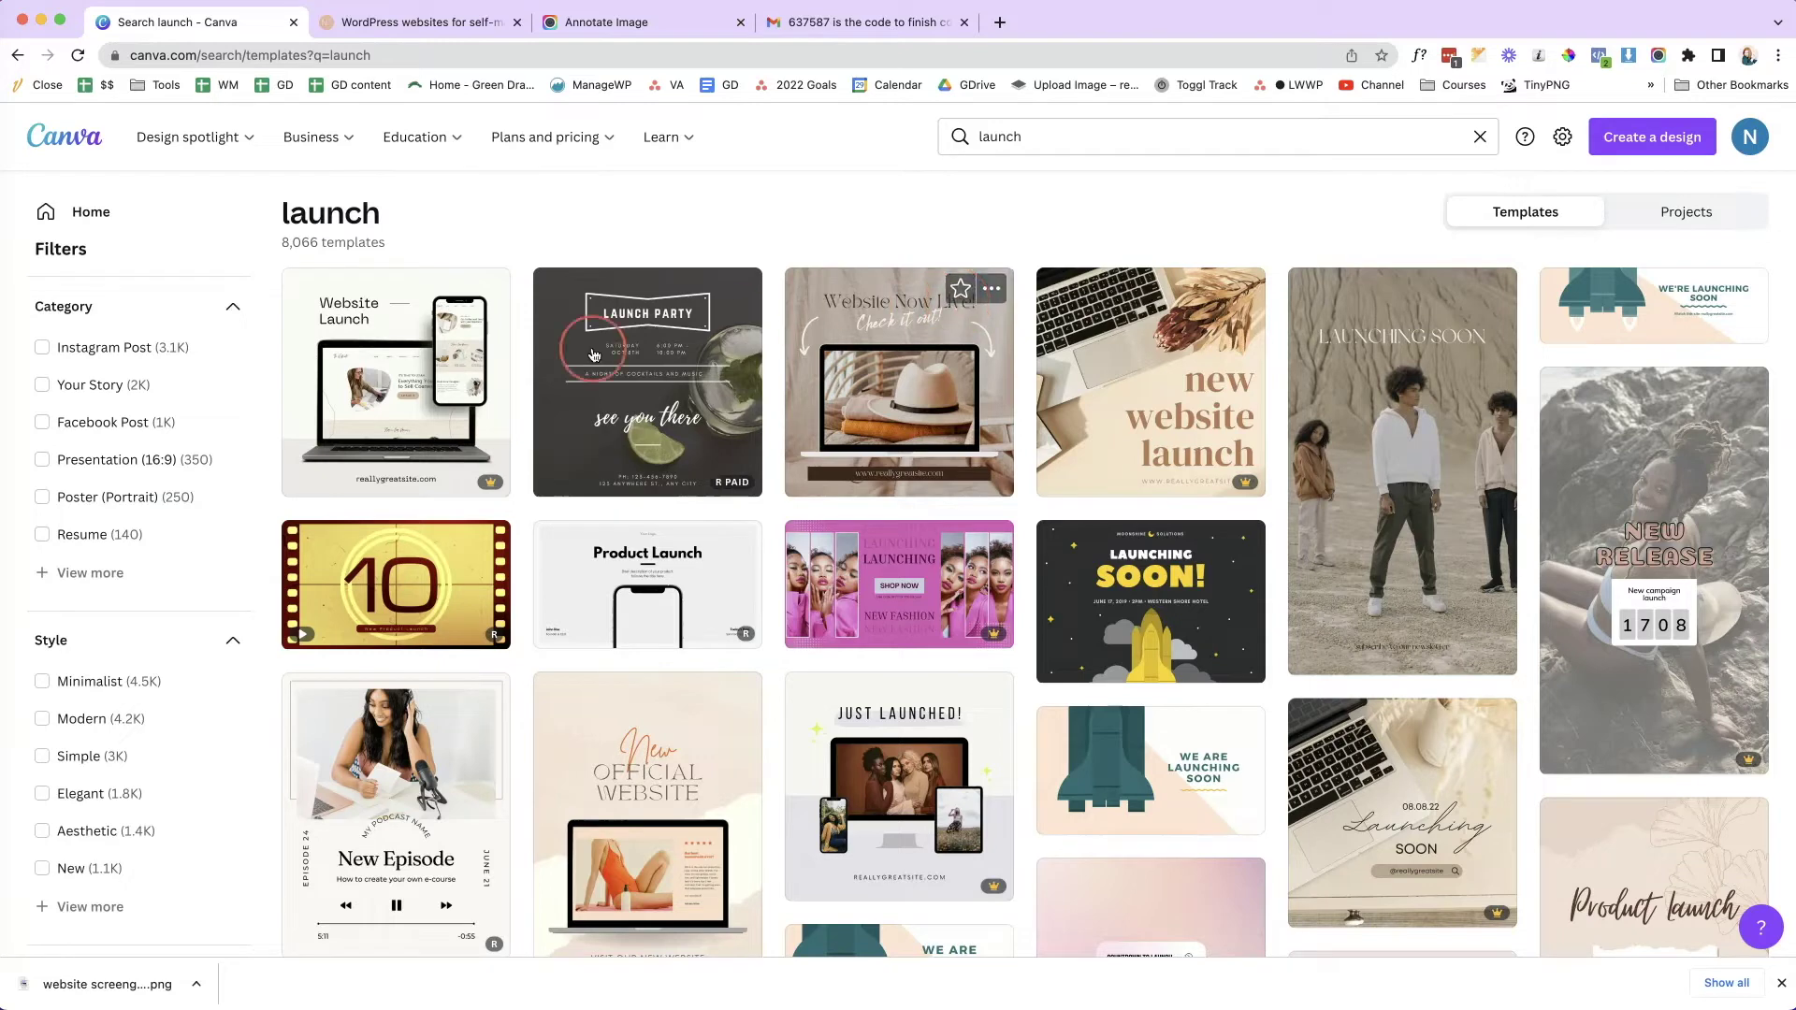
- Browse the results and open the 'Website Now Live' Instagram post template
mouse_move(479, 485)
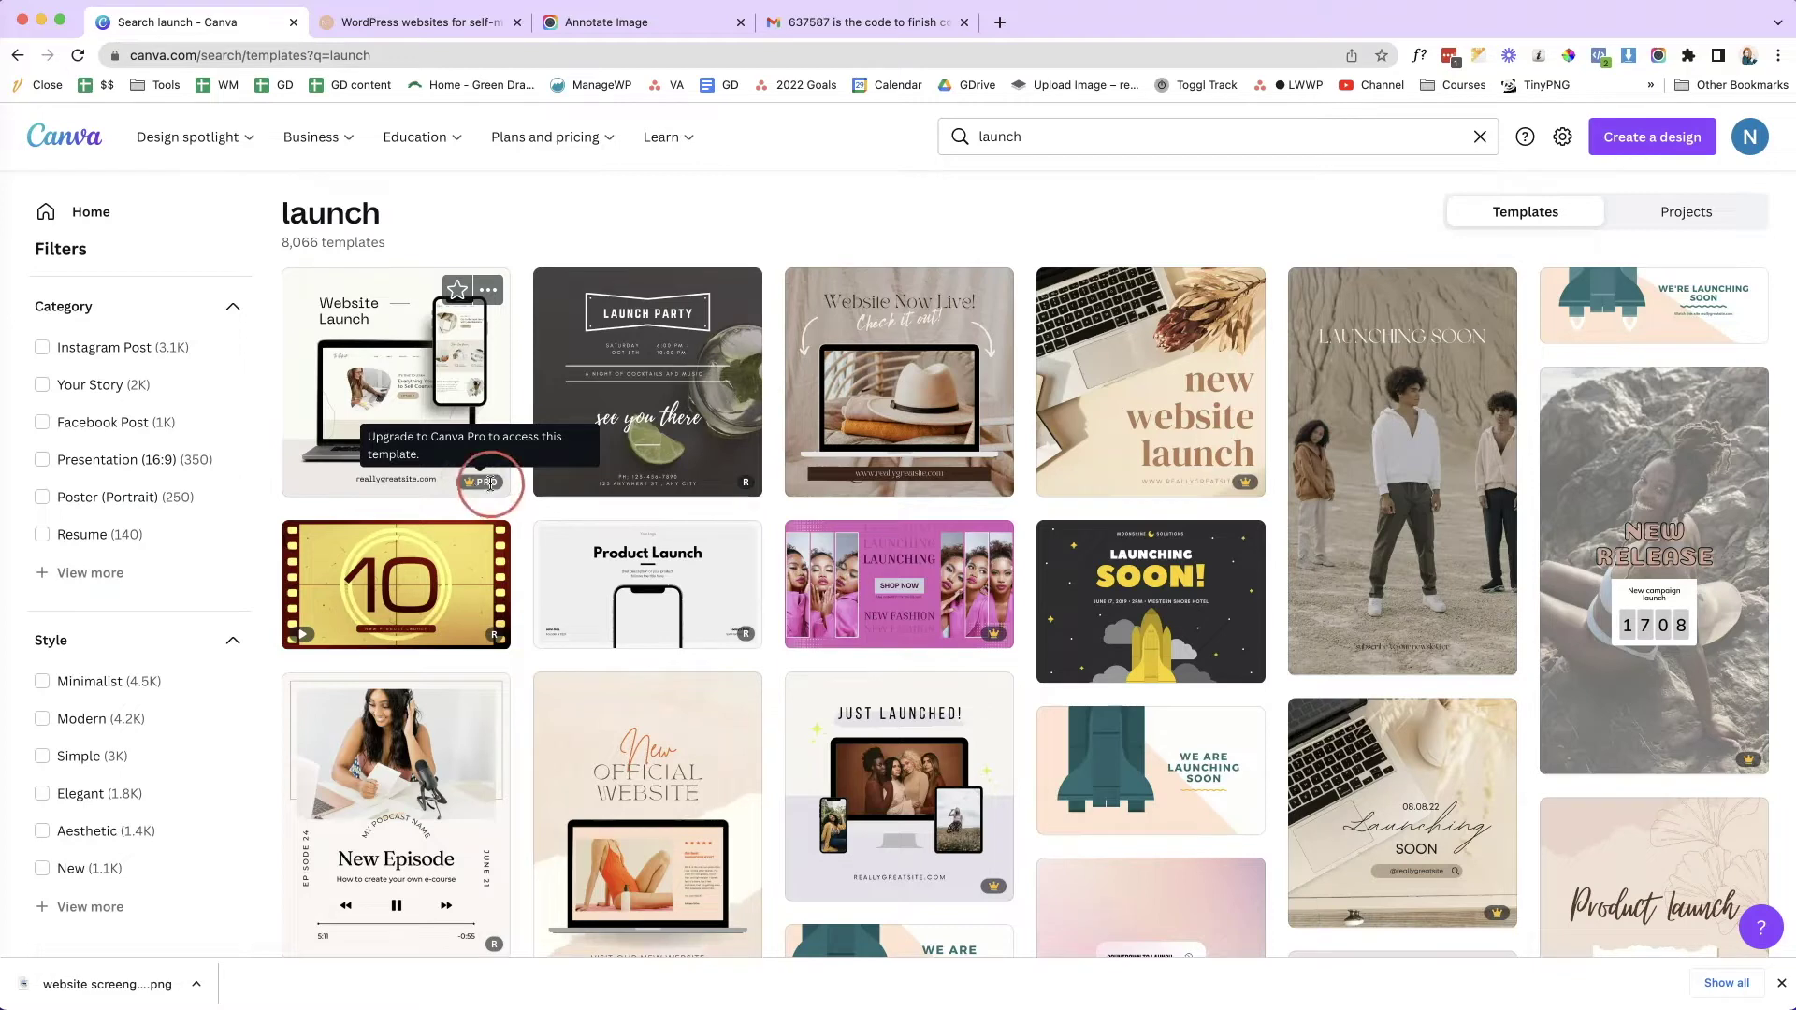
left_click(1236, 247)
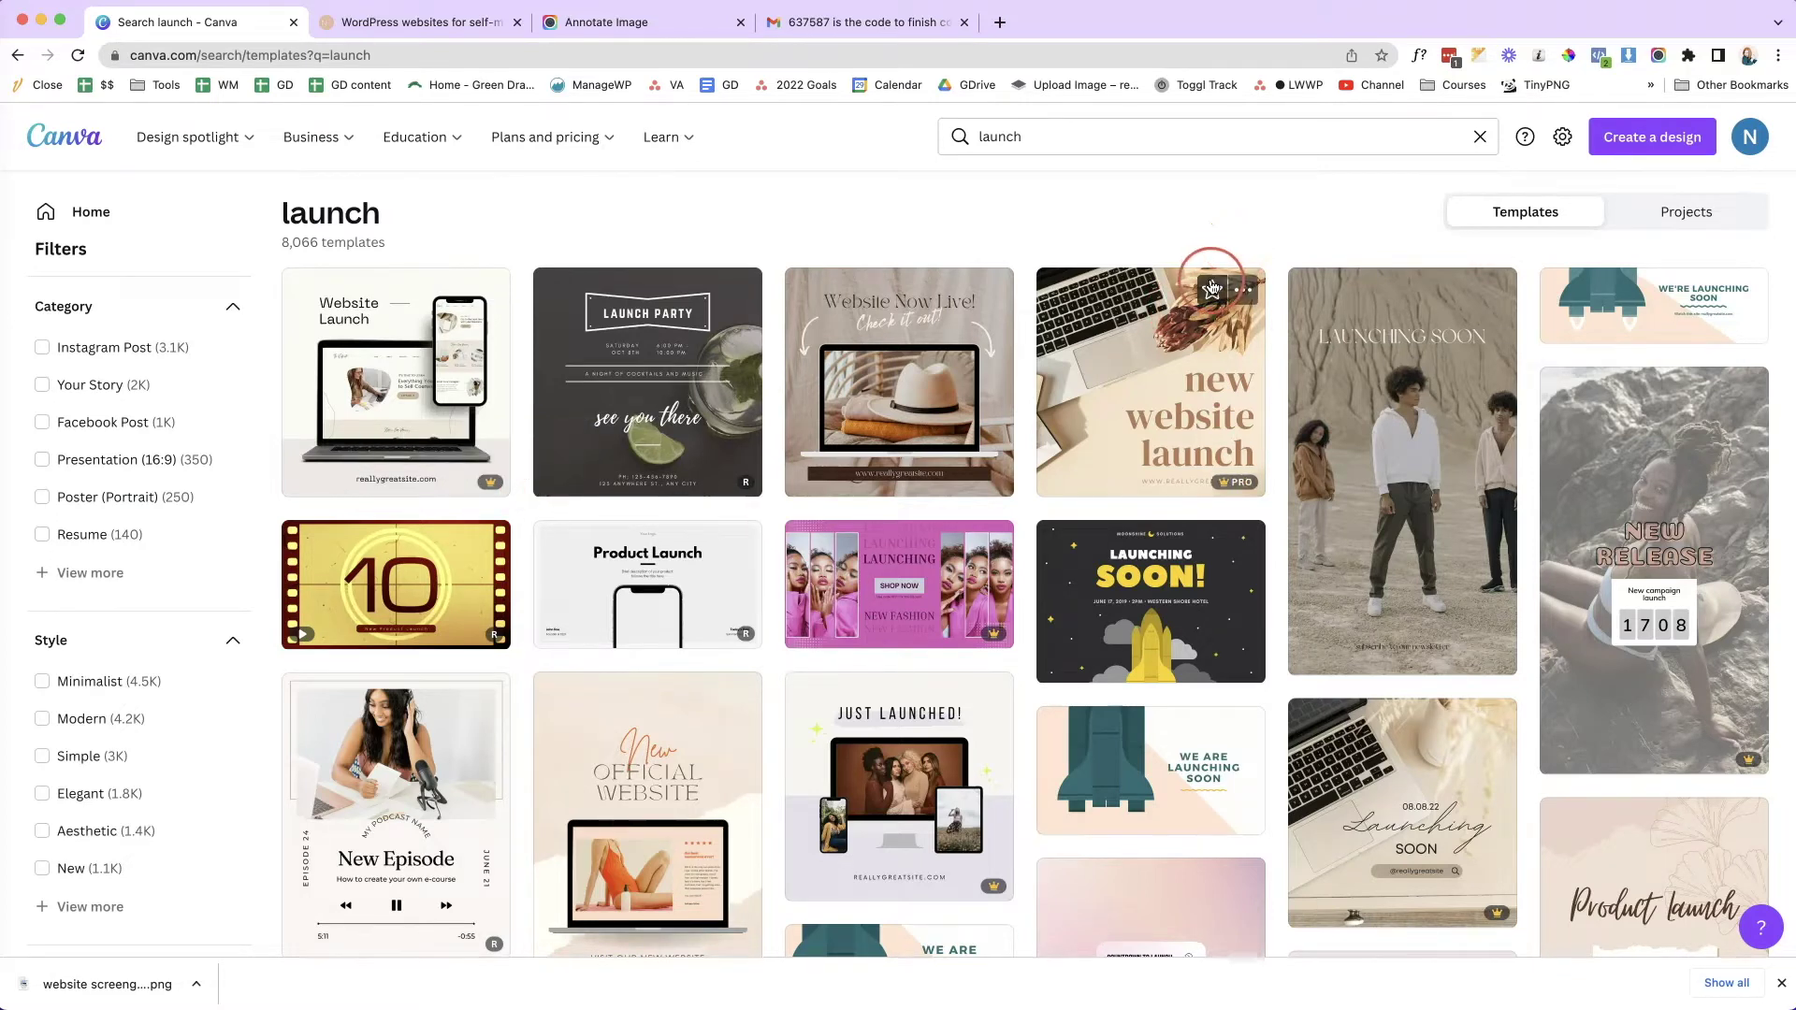
scroll(1211, 281, "down", 5)
scroll(1211, 285, "down", 8)
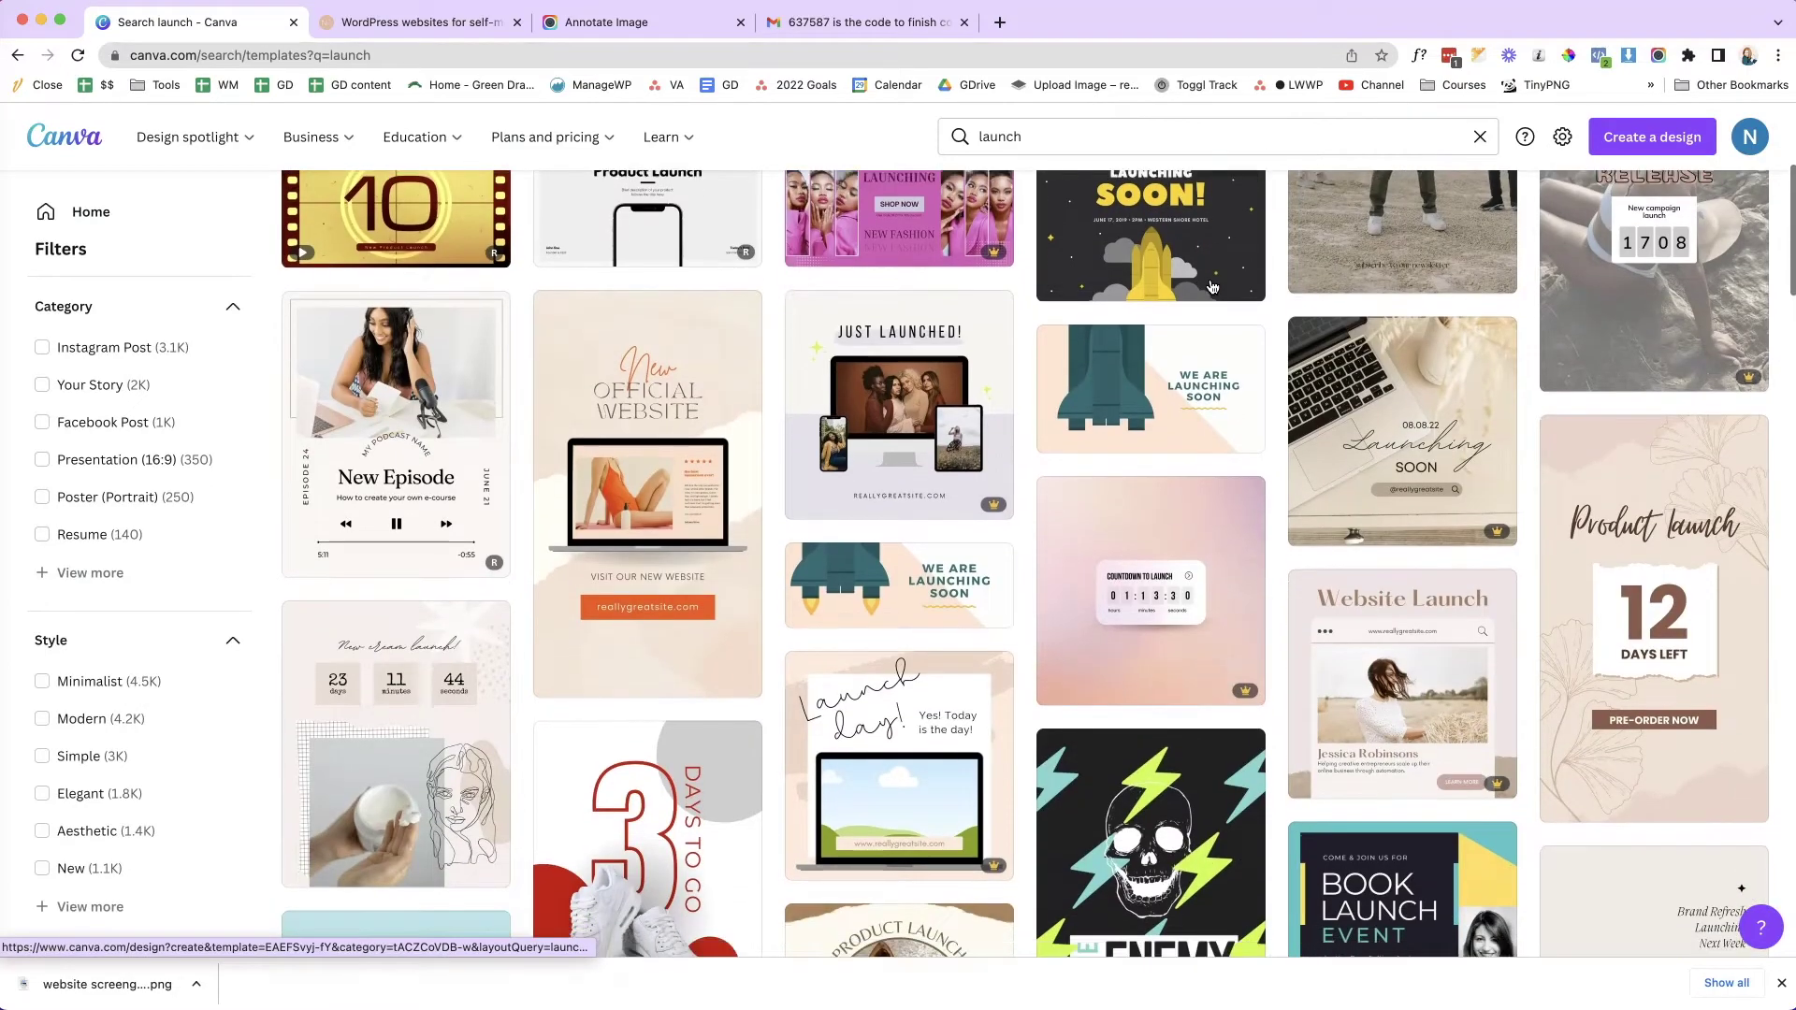
scroll(1211, 286, "down", 4)
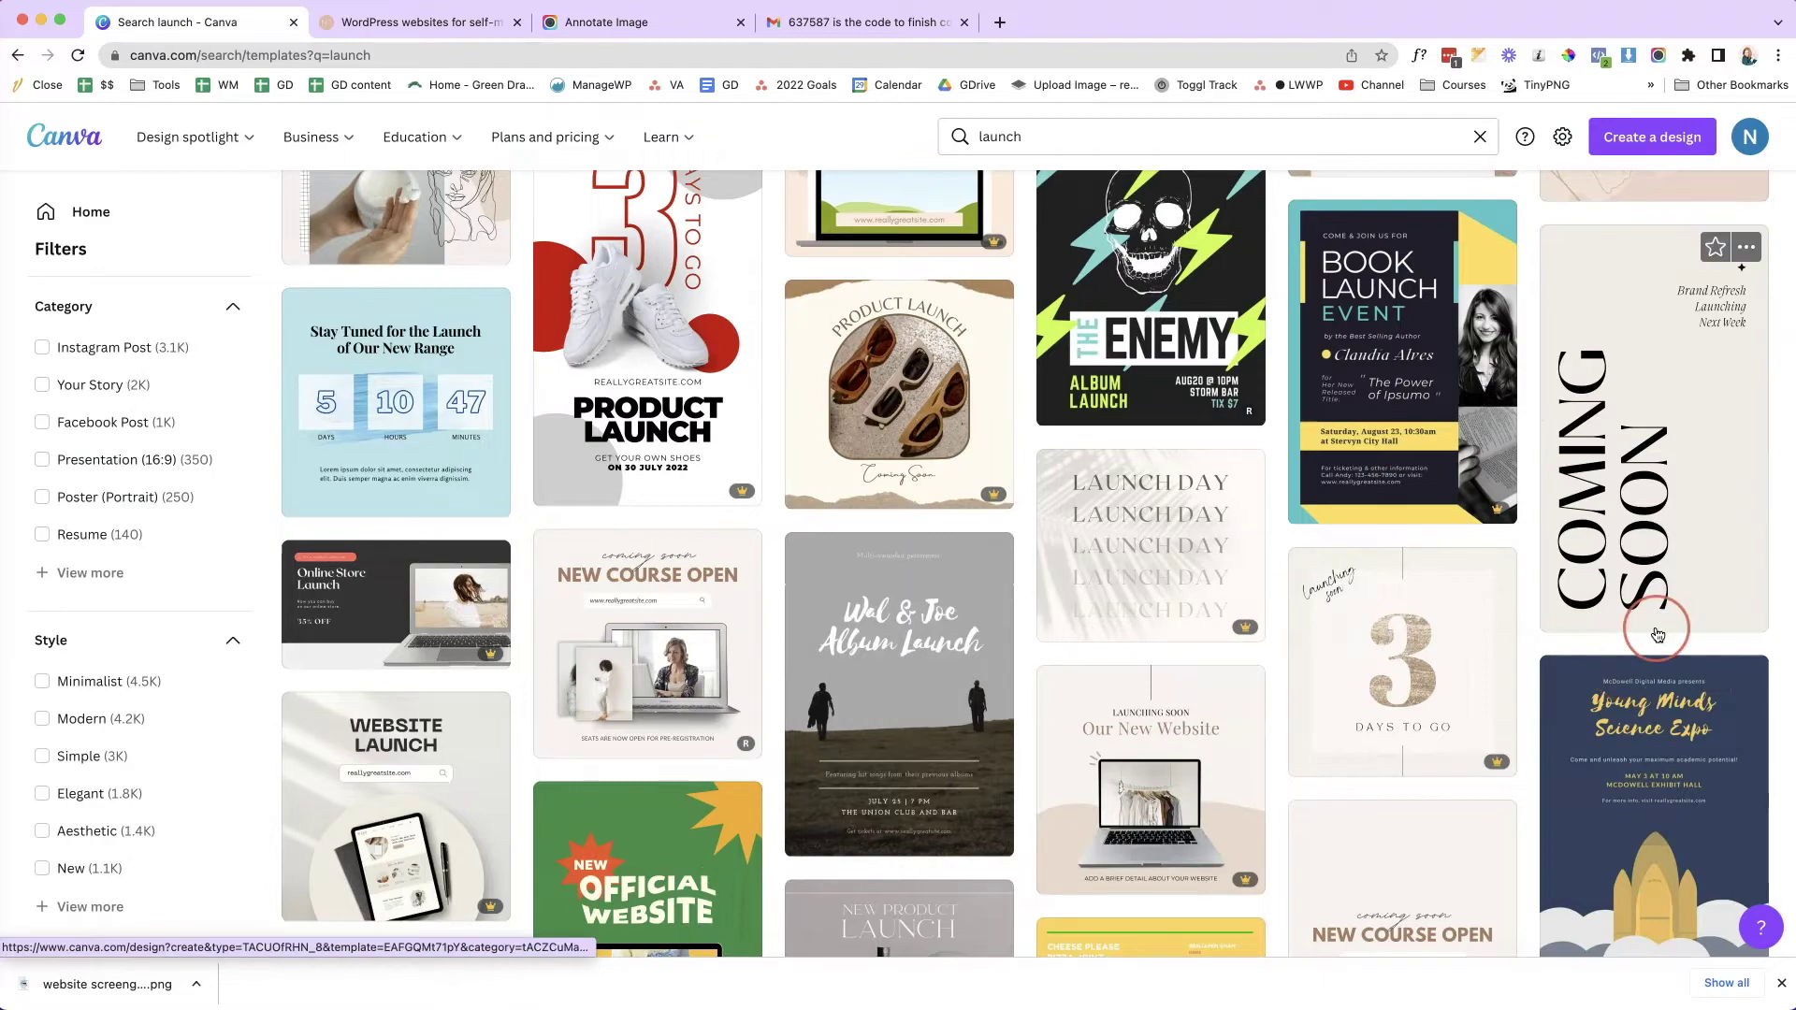
scroll(1656, 631, "down", 3)
scroll(1656, 634, "down", 7)
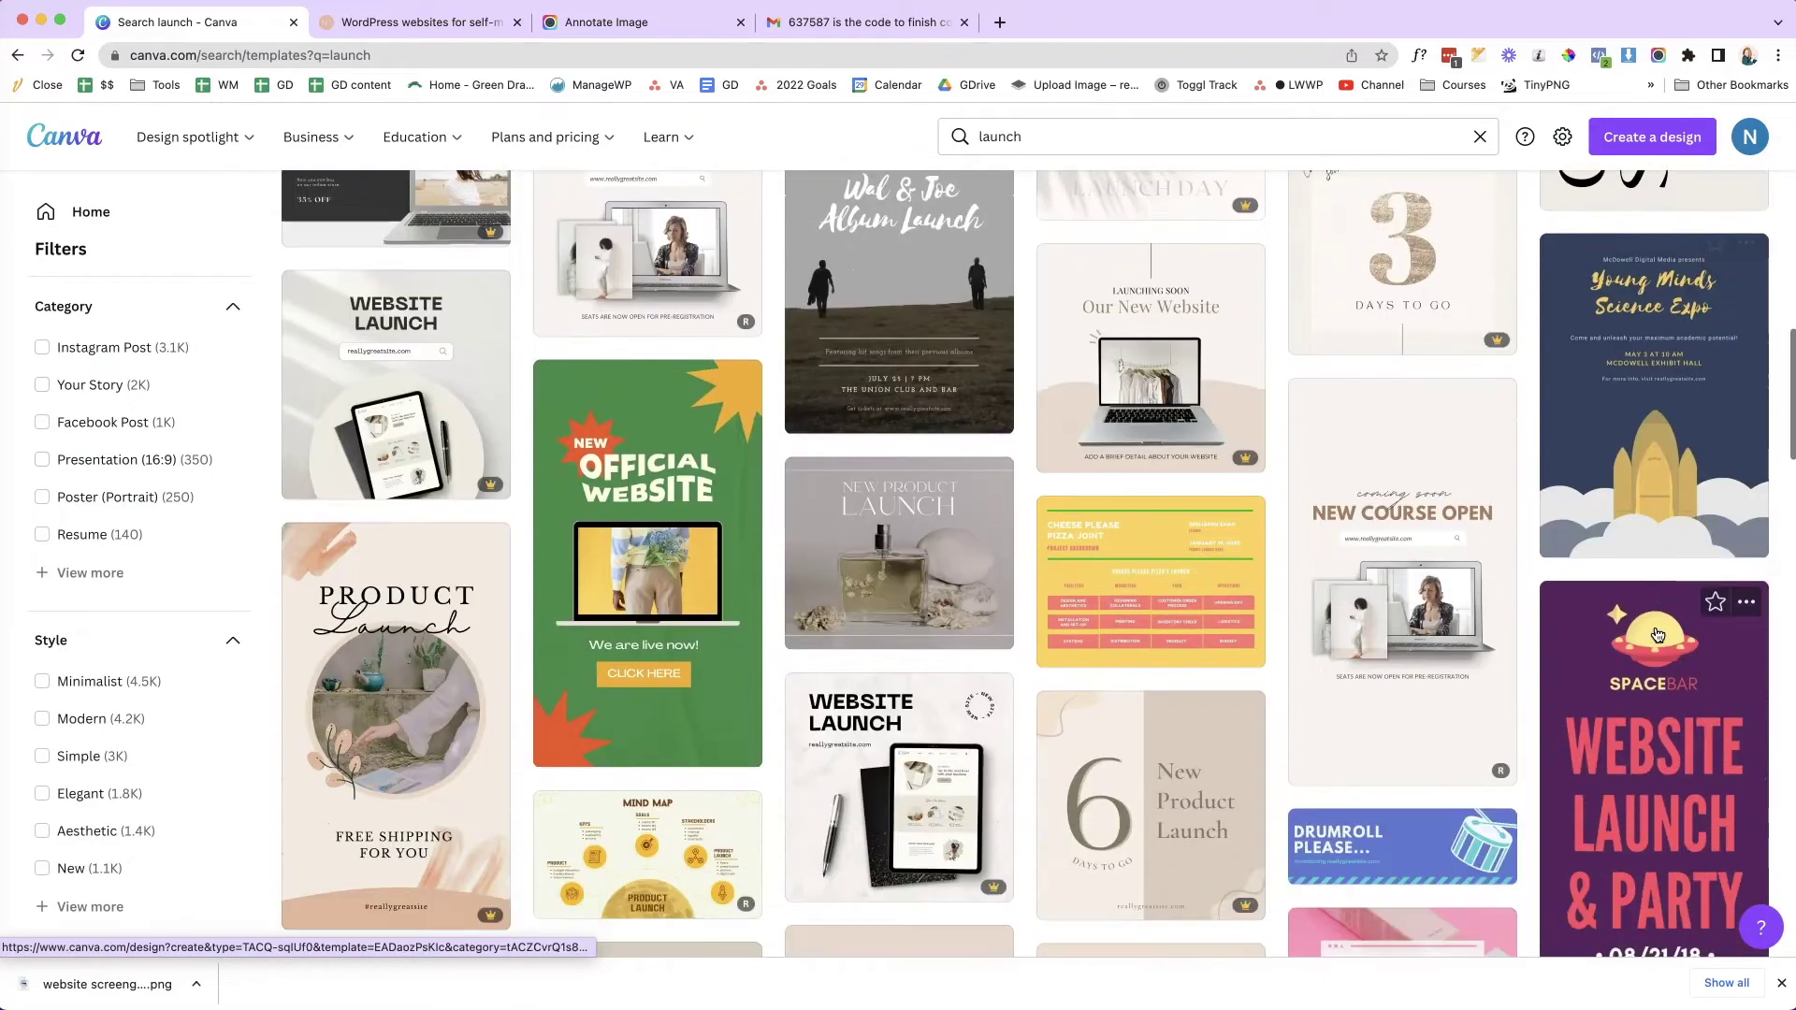
scroll(1656, 634, "down", 7)
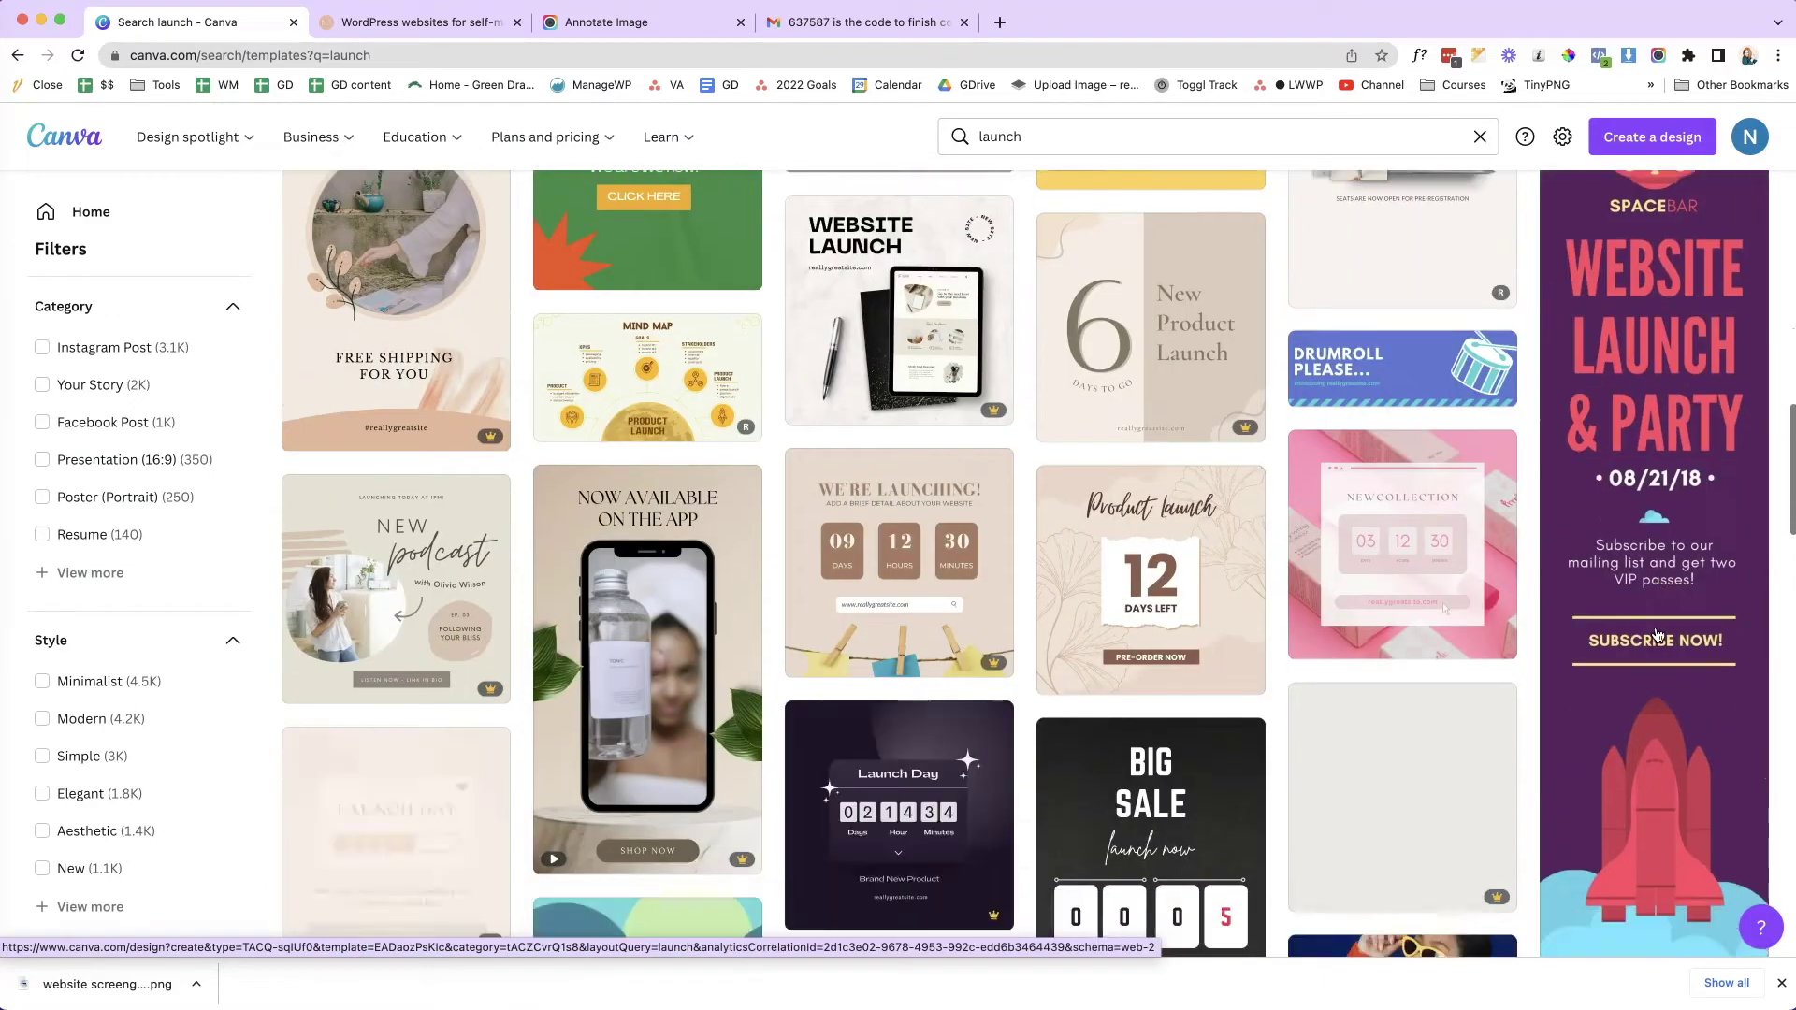
scroll(1656, 634, "up", 3)
scroll(1656, 634, "up", 10)
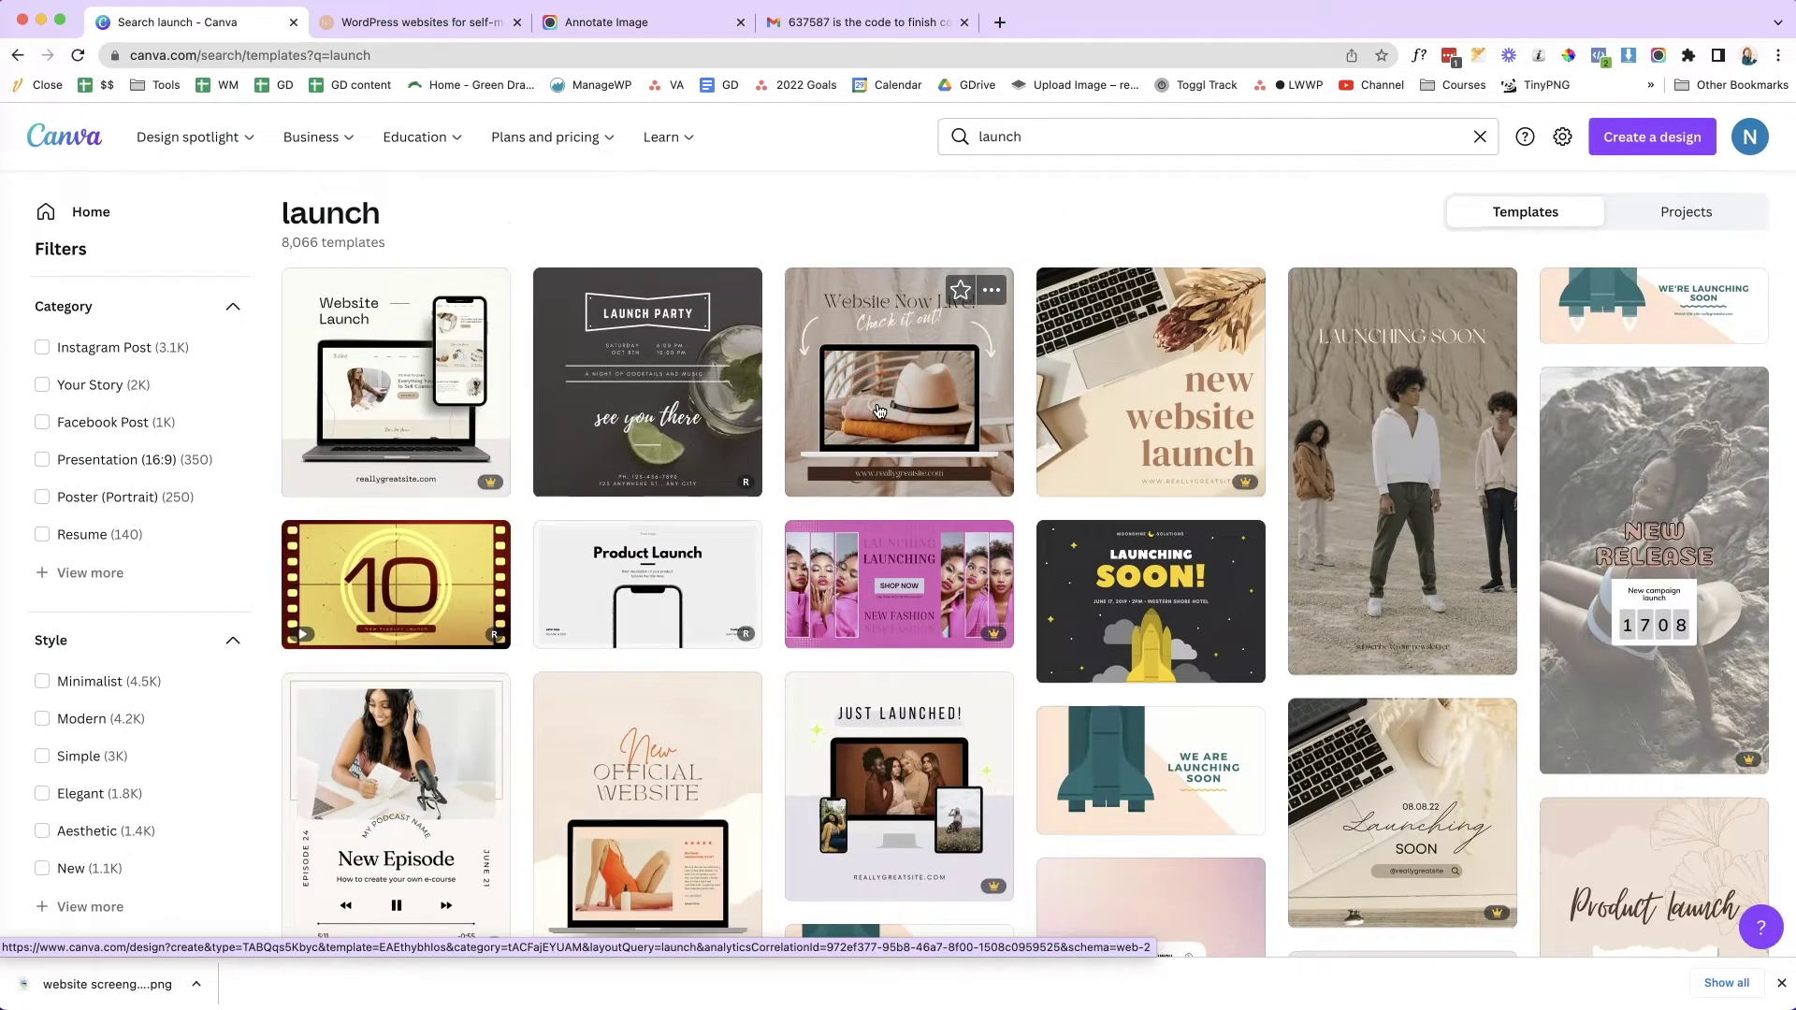
left_click(929, 375)
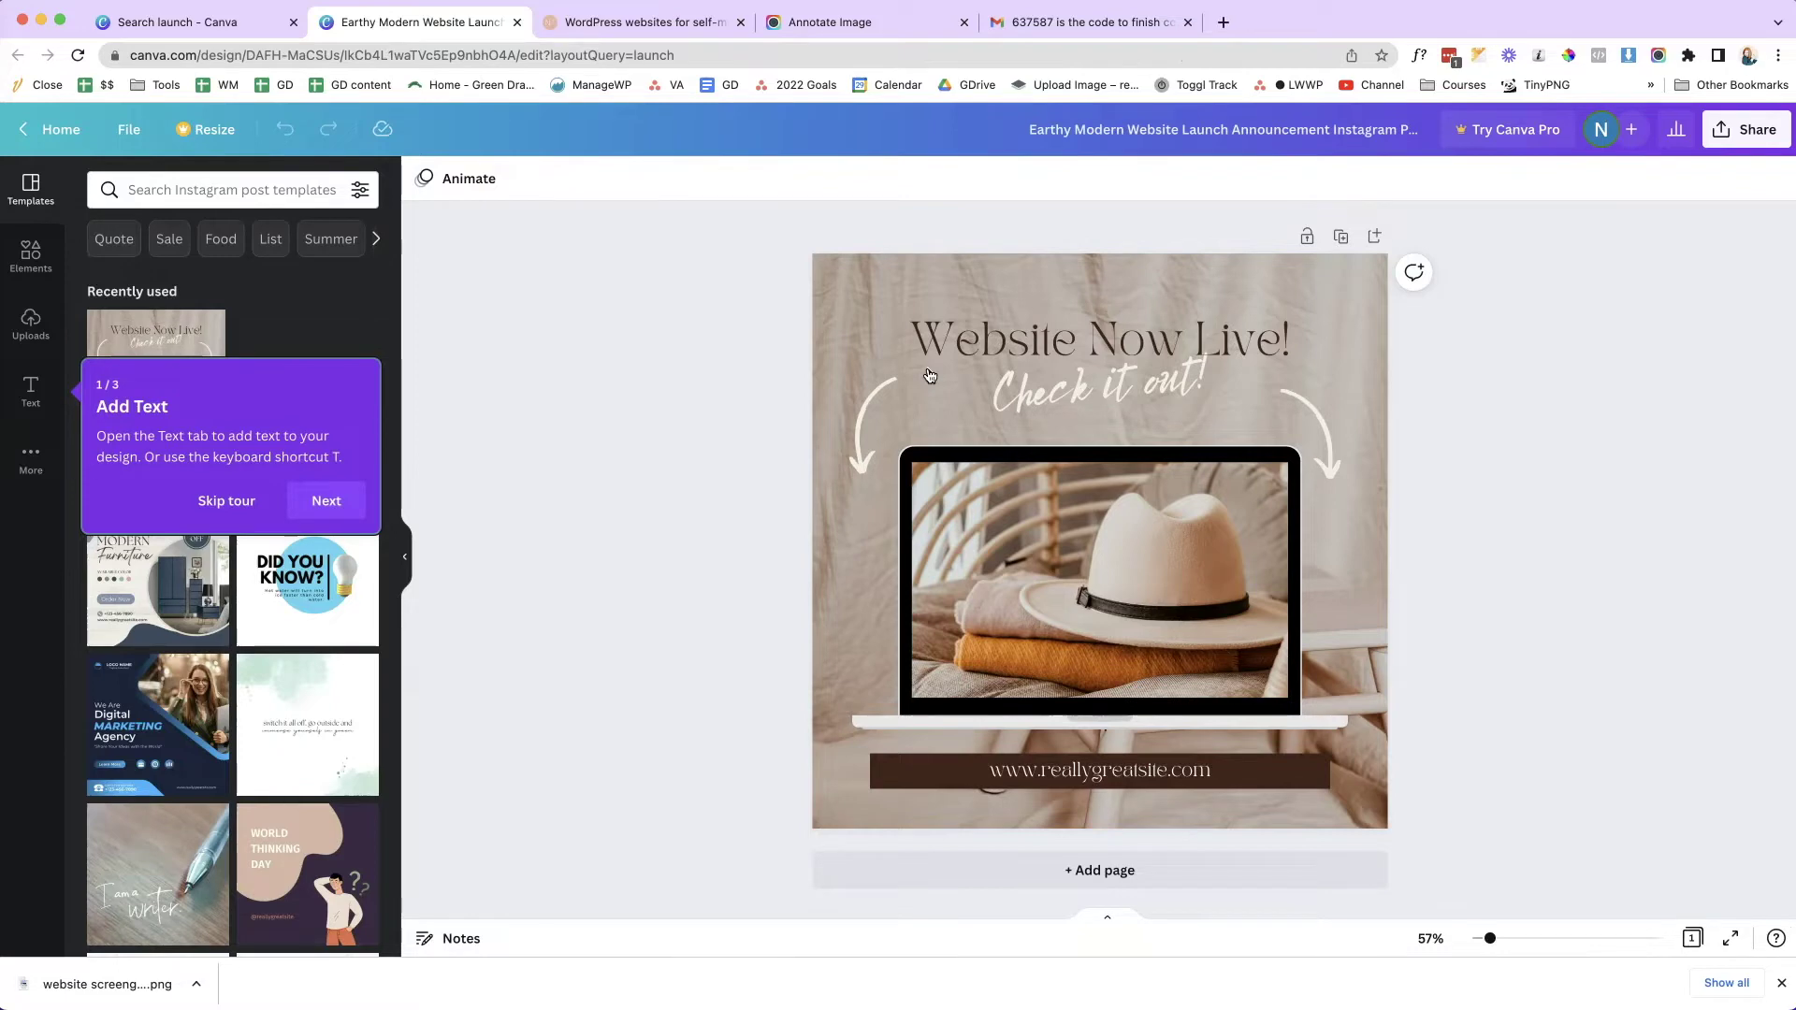
- Skip the editor's introductory tour, leaving the template unedited
left_click(1039, 710)
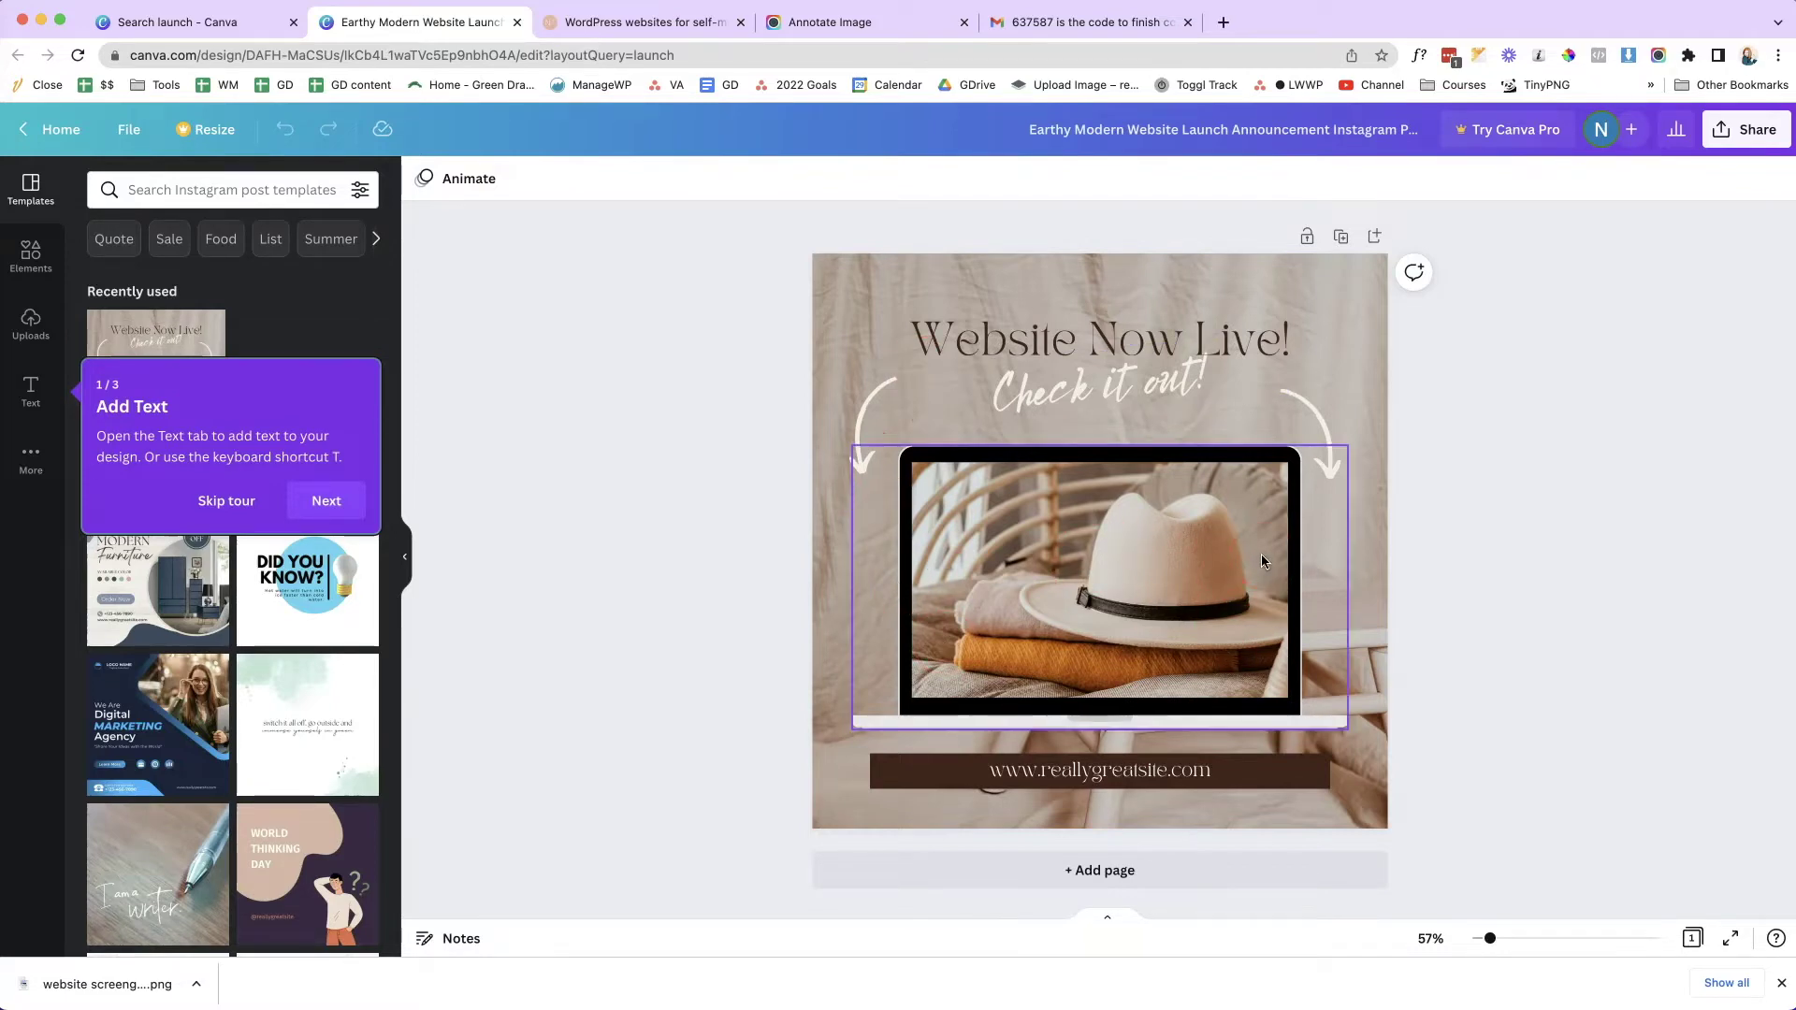
left_click(636, 463)
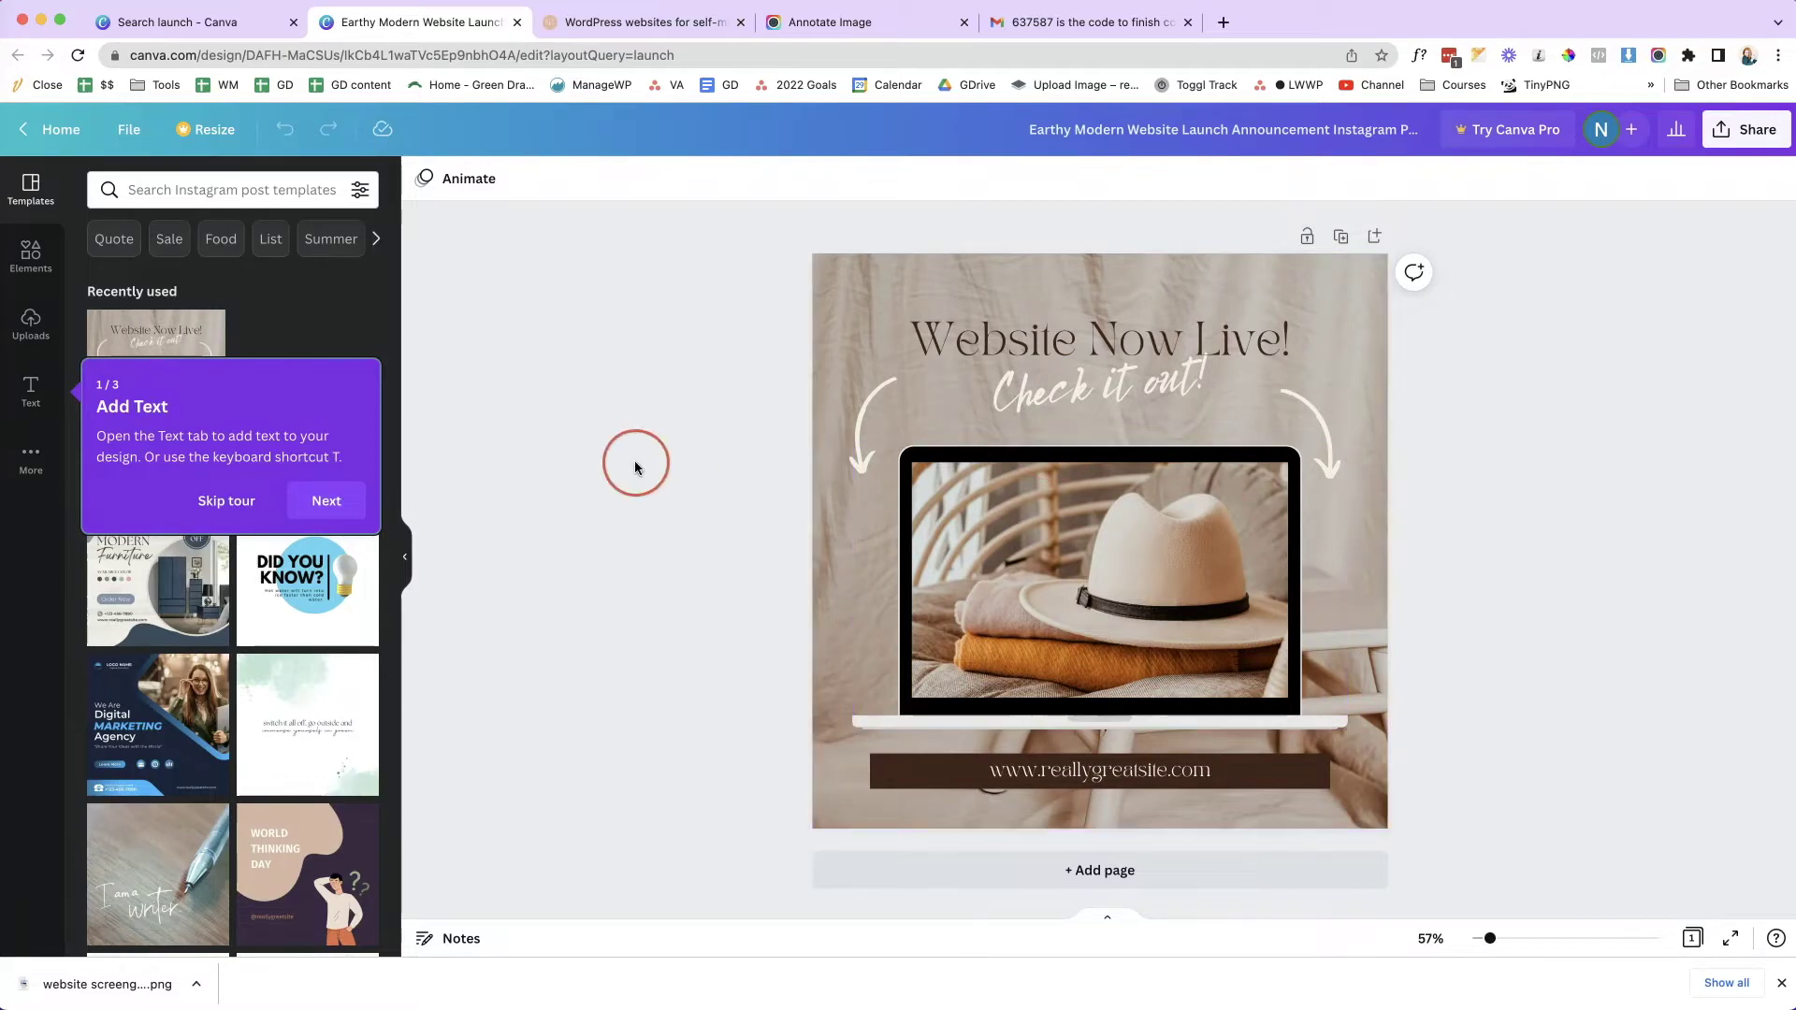
left_click(234, 502)
left_click(605, 432)
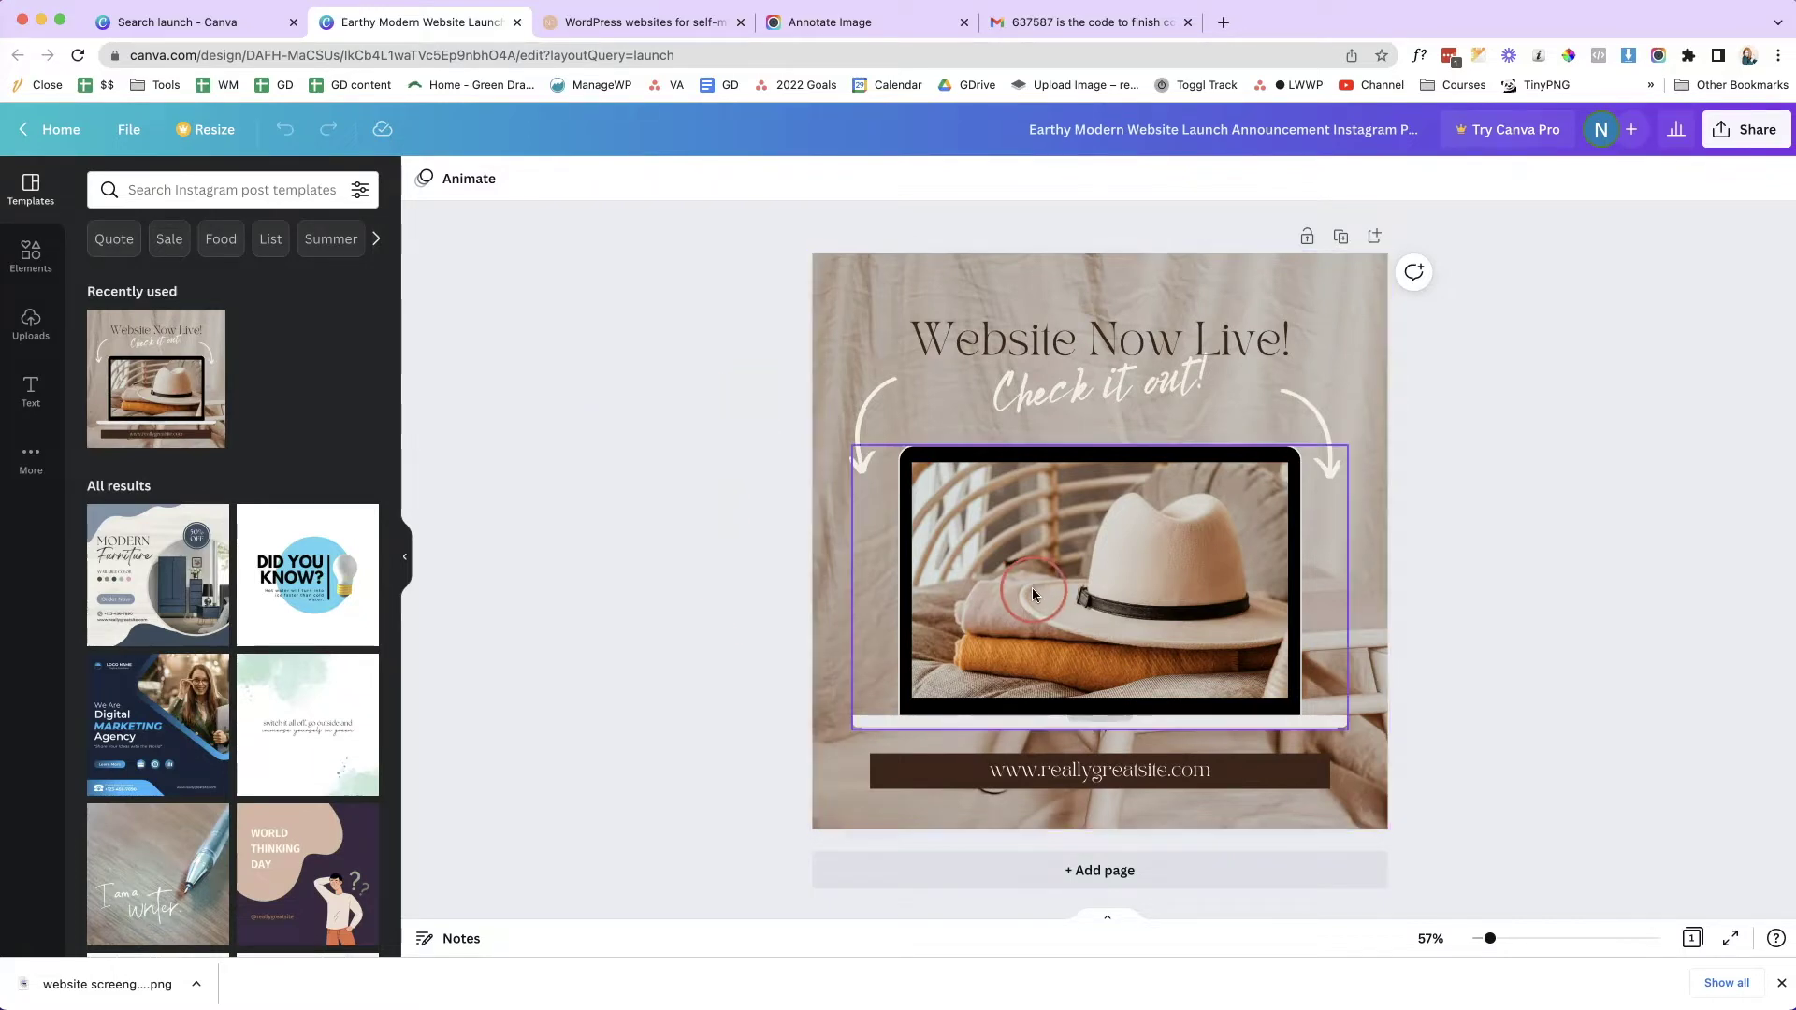
- Upload the downloaded website screenshot PNG into the Uploads panel
left_click(33, 325)
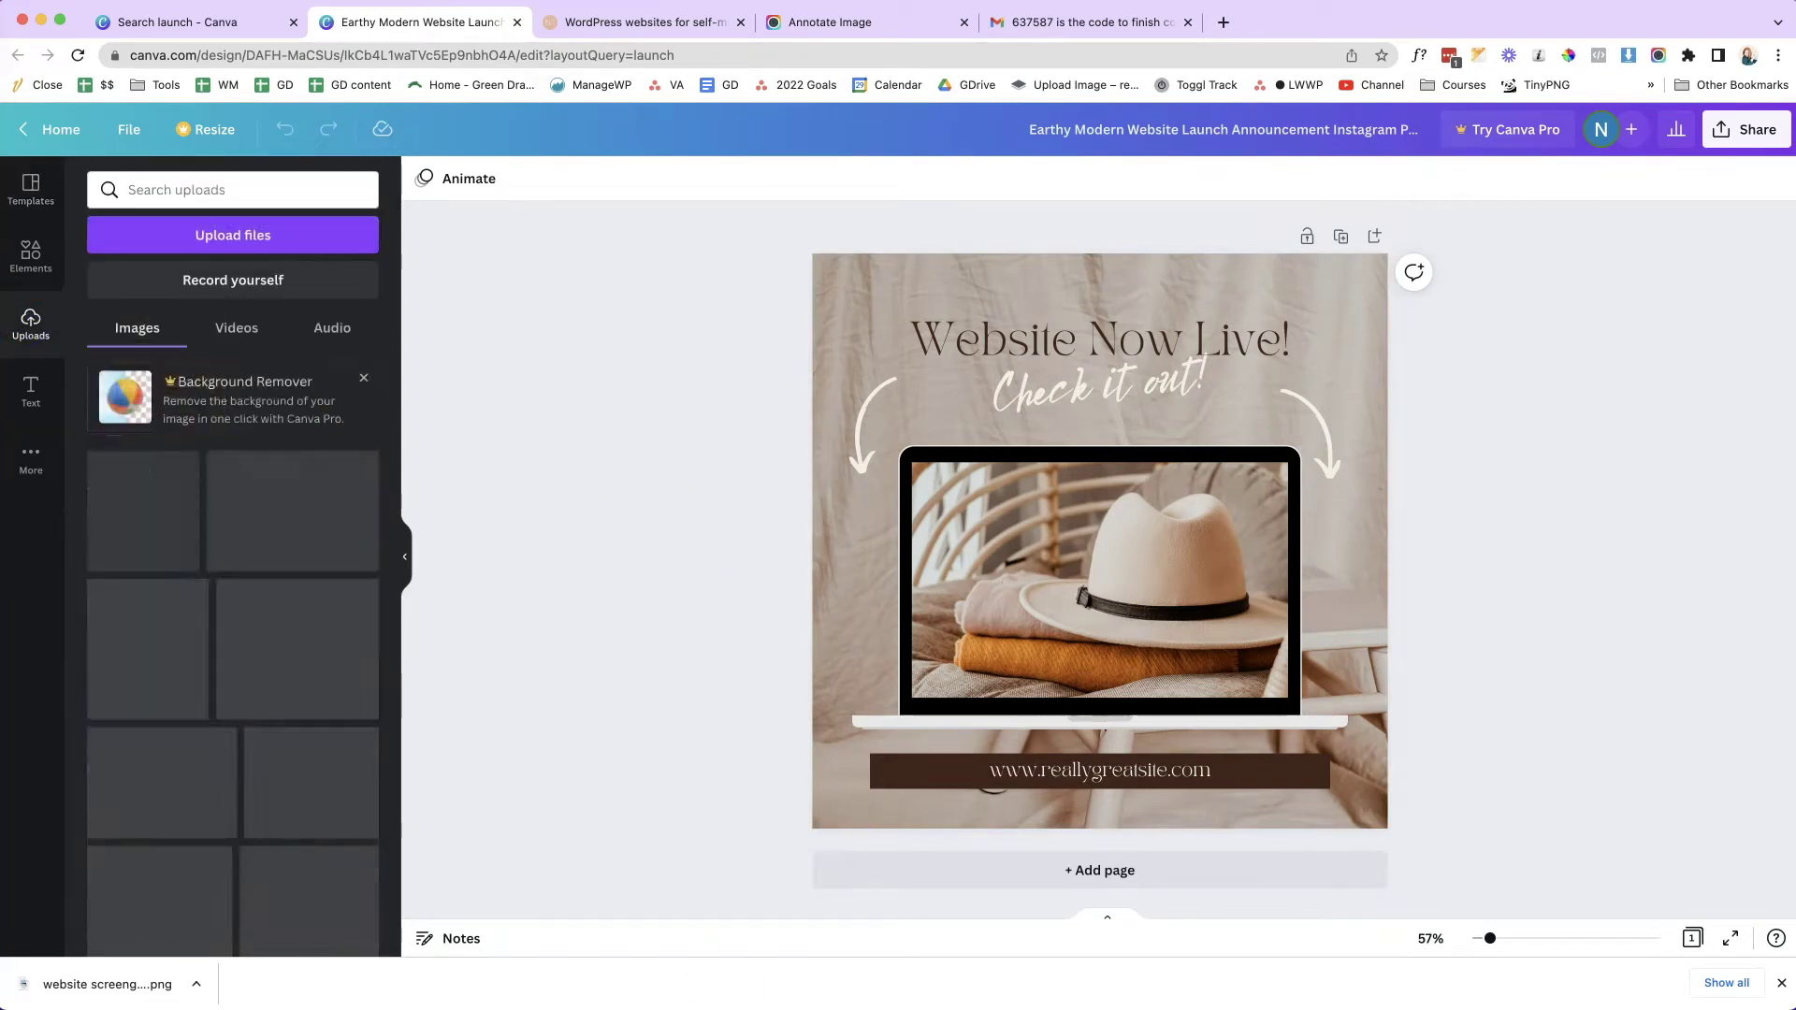
left_click_drag(109, 990, 187, 509)
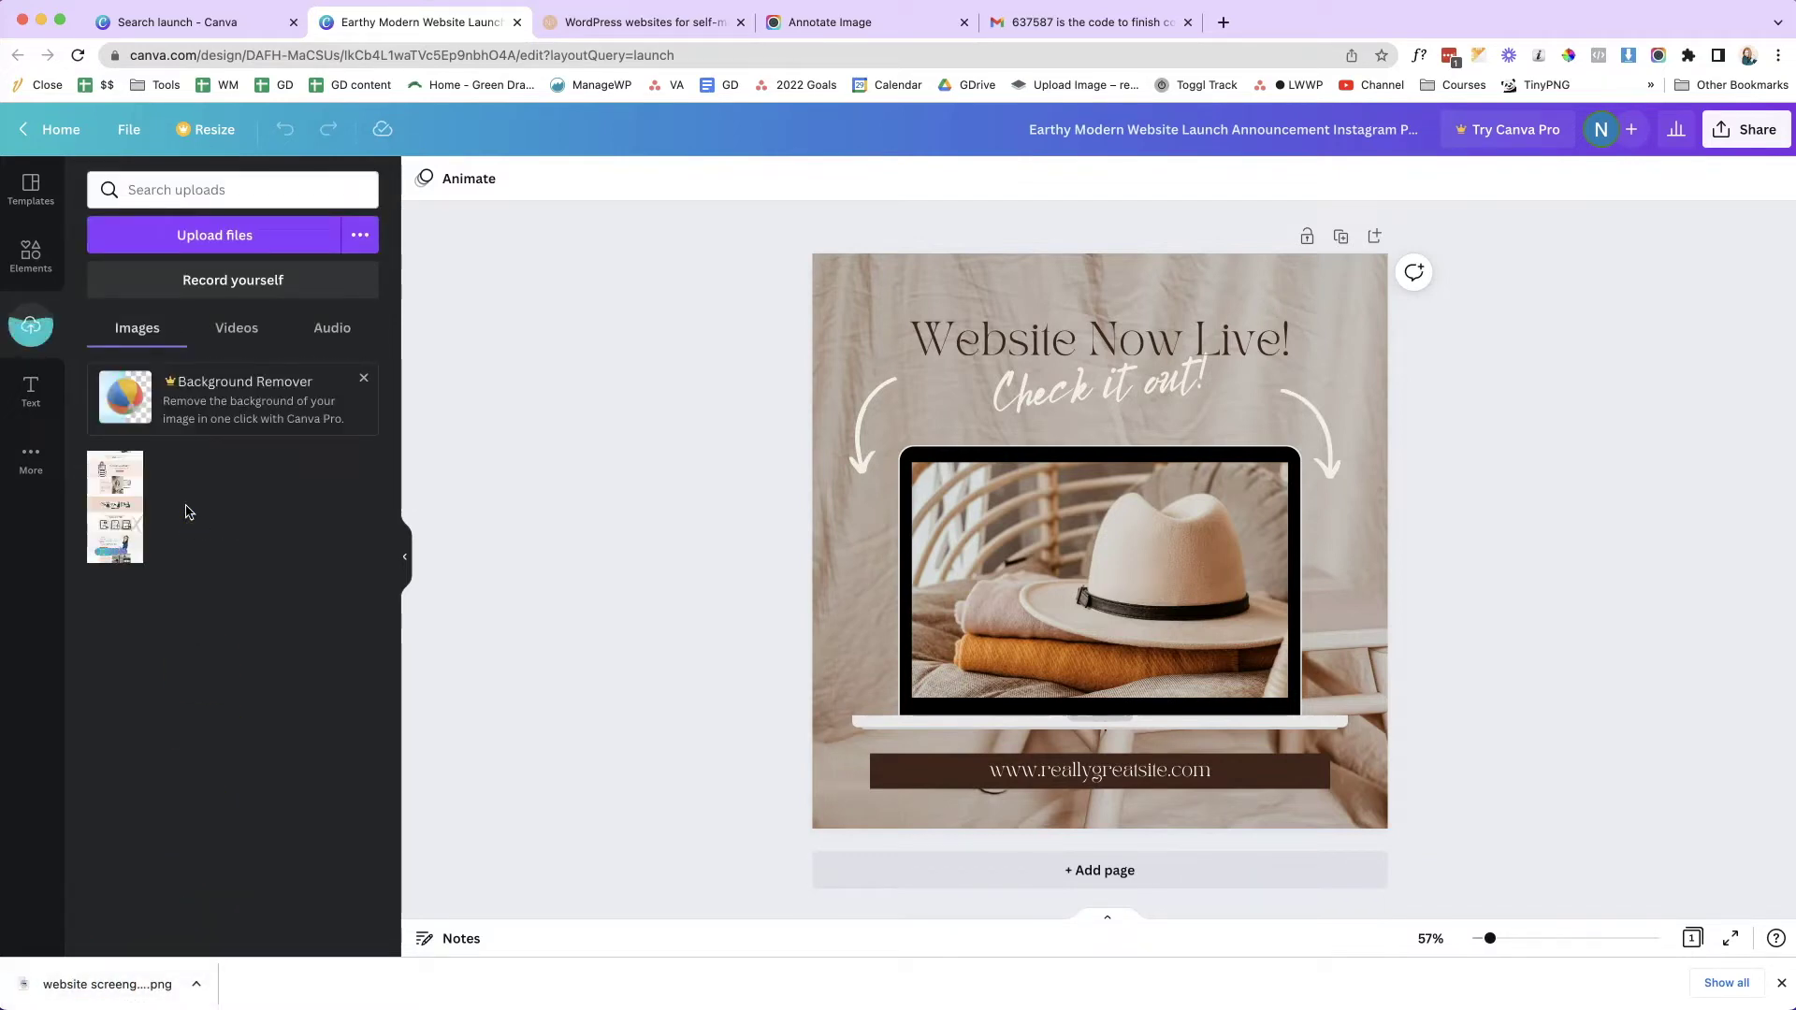
left_click(32, 326)
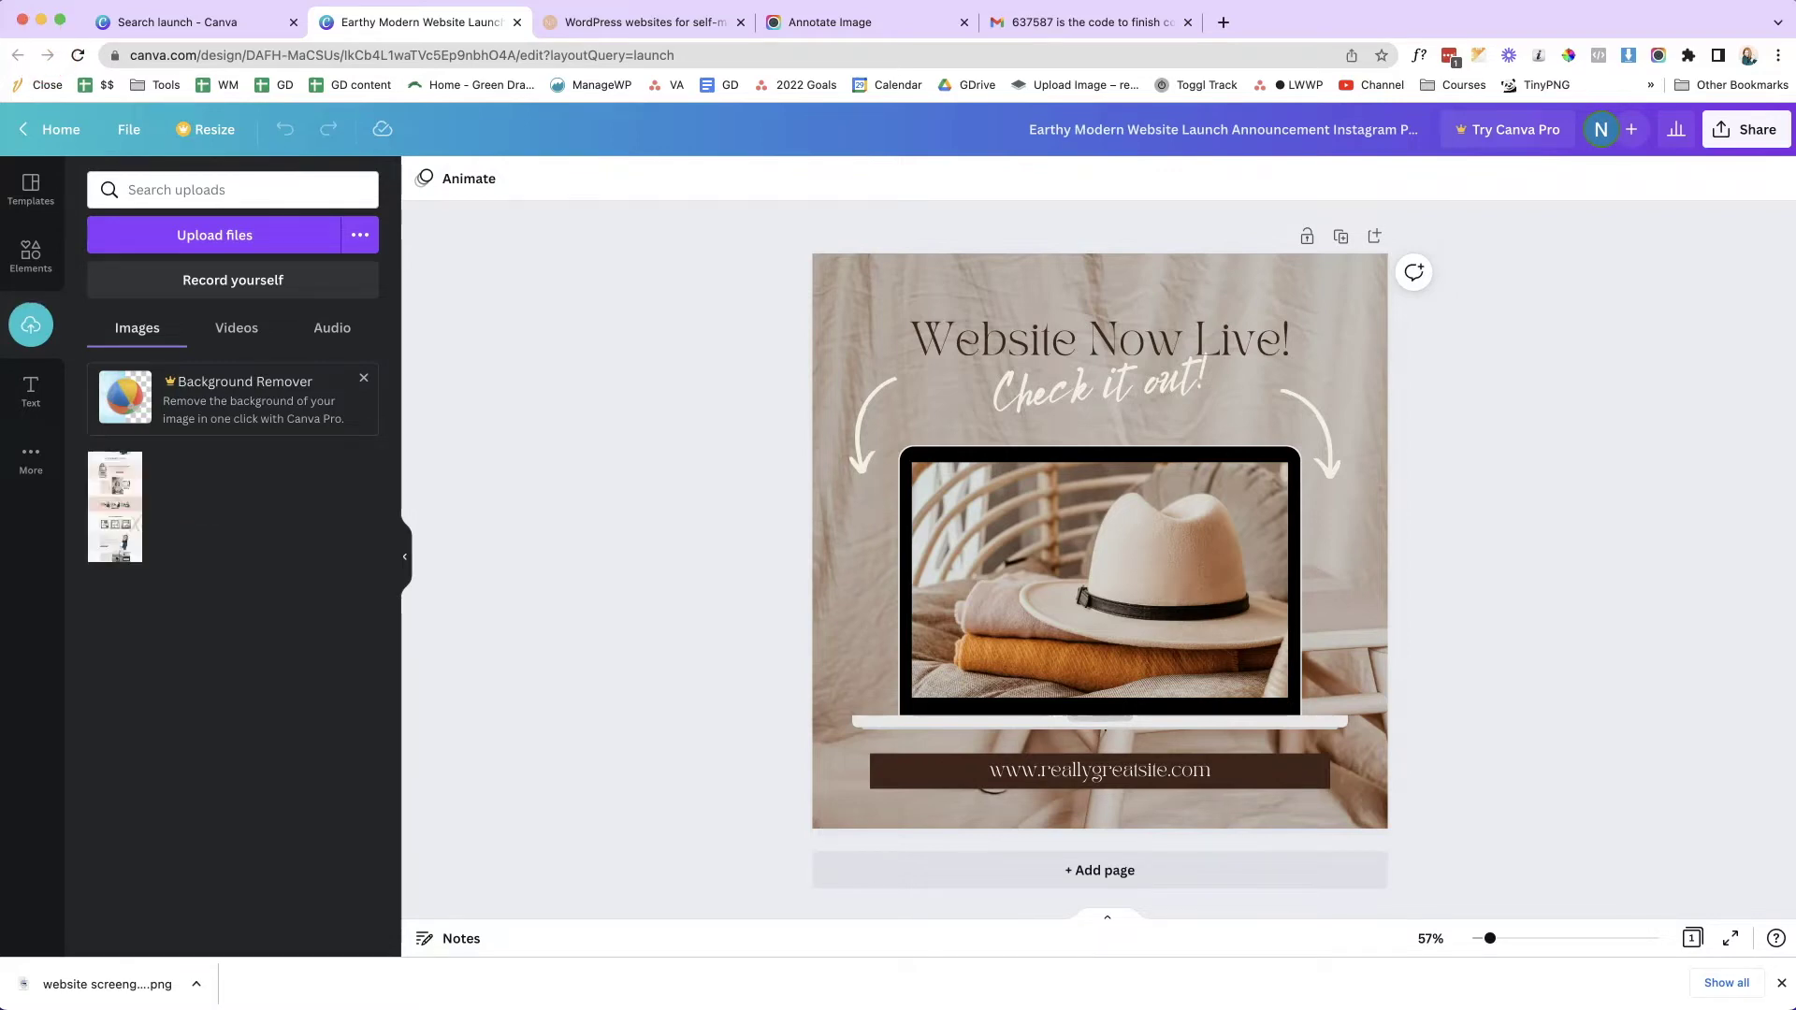
- Drop the uploaded screenshot into the laptop mockup's screen
mouse_move(120, 496)
left_click_drag(112, 497, 1112, 559)
left_click(1655, 921)
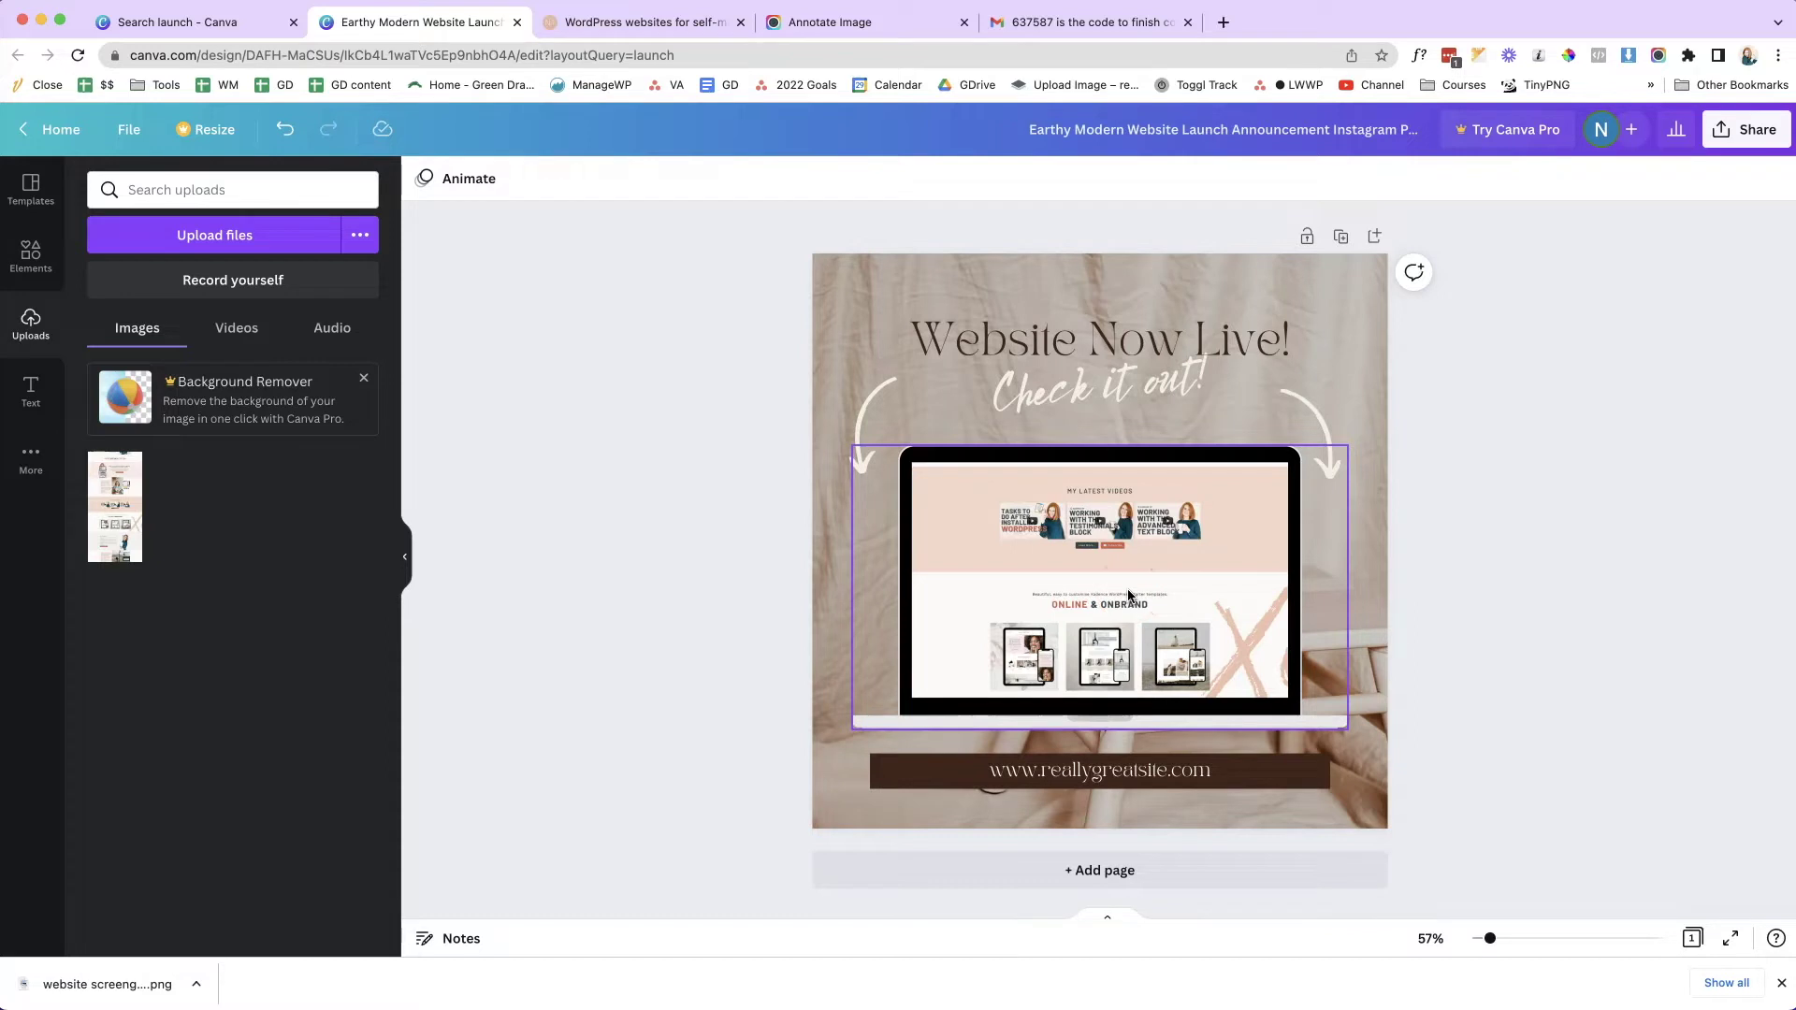
- Reposition the screenshot inside the laptop screen to show the homepage header
left_click(1126, 586)
double_click(1126, 586)
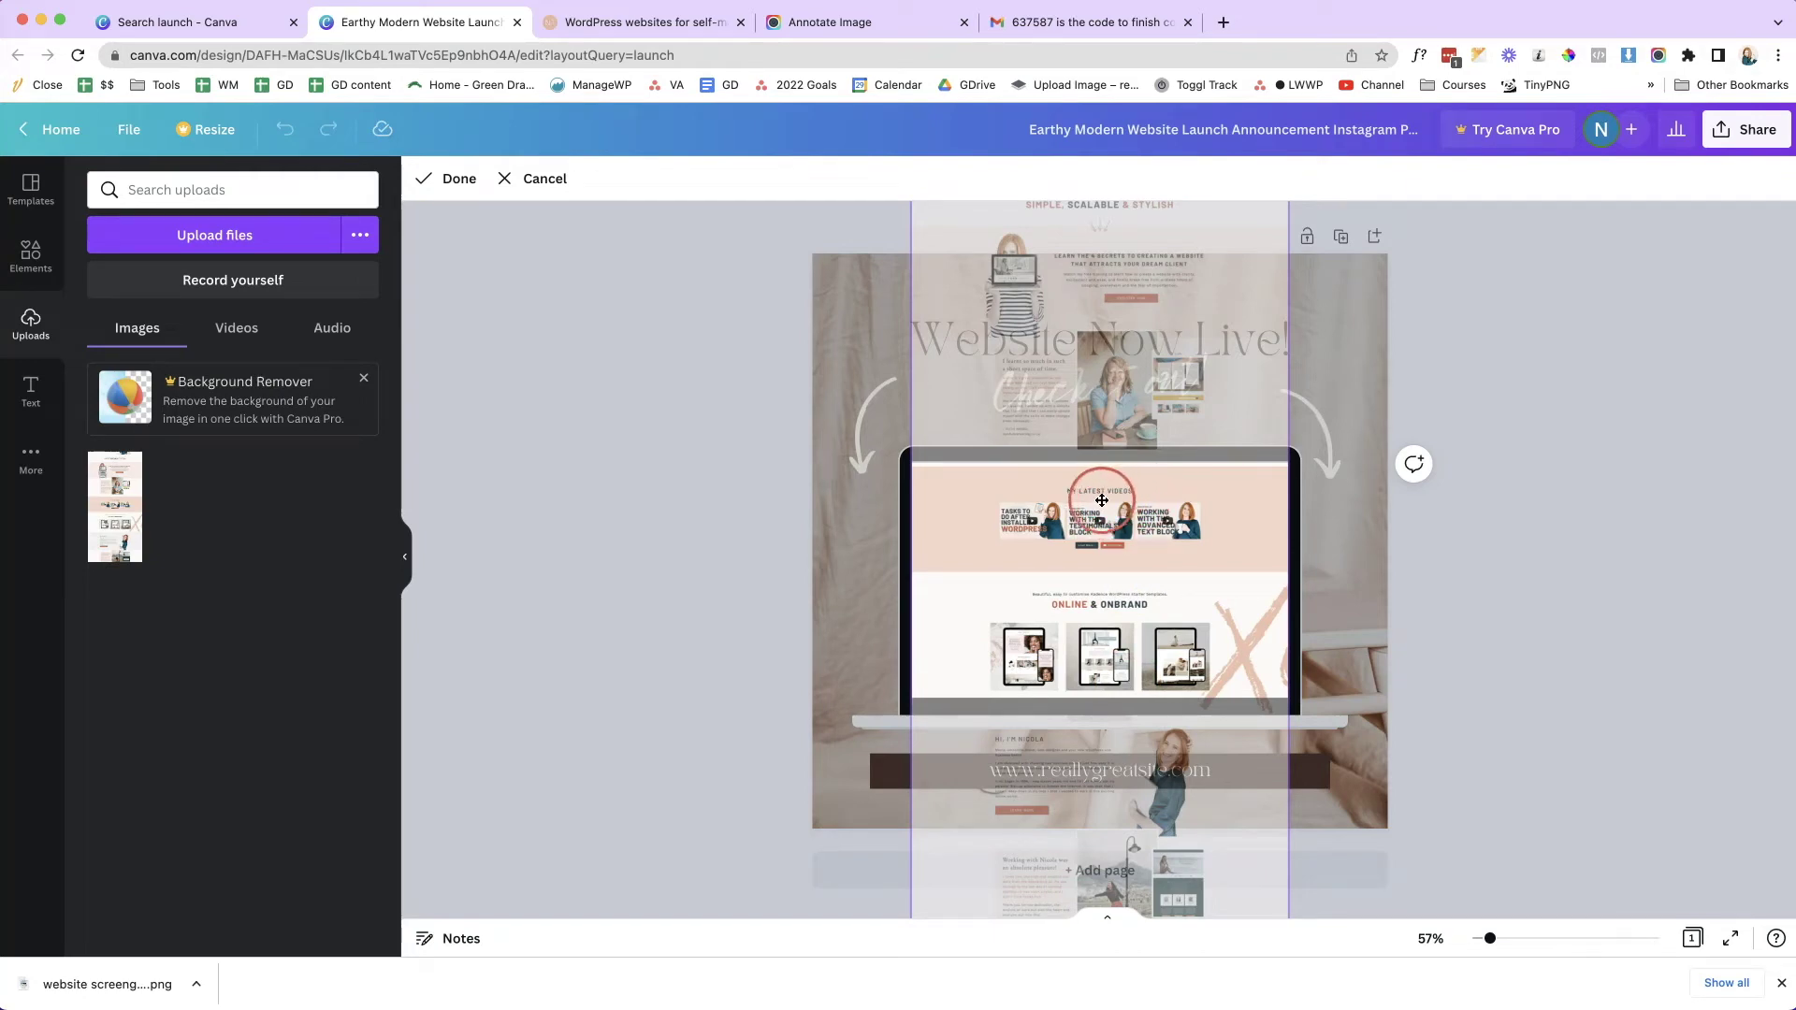
left_click_drag(1106, 487, 1106, 531)
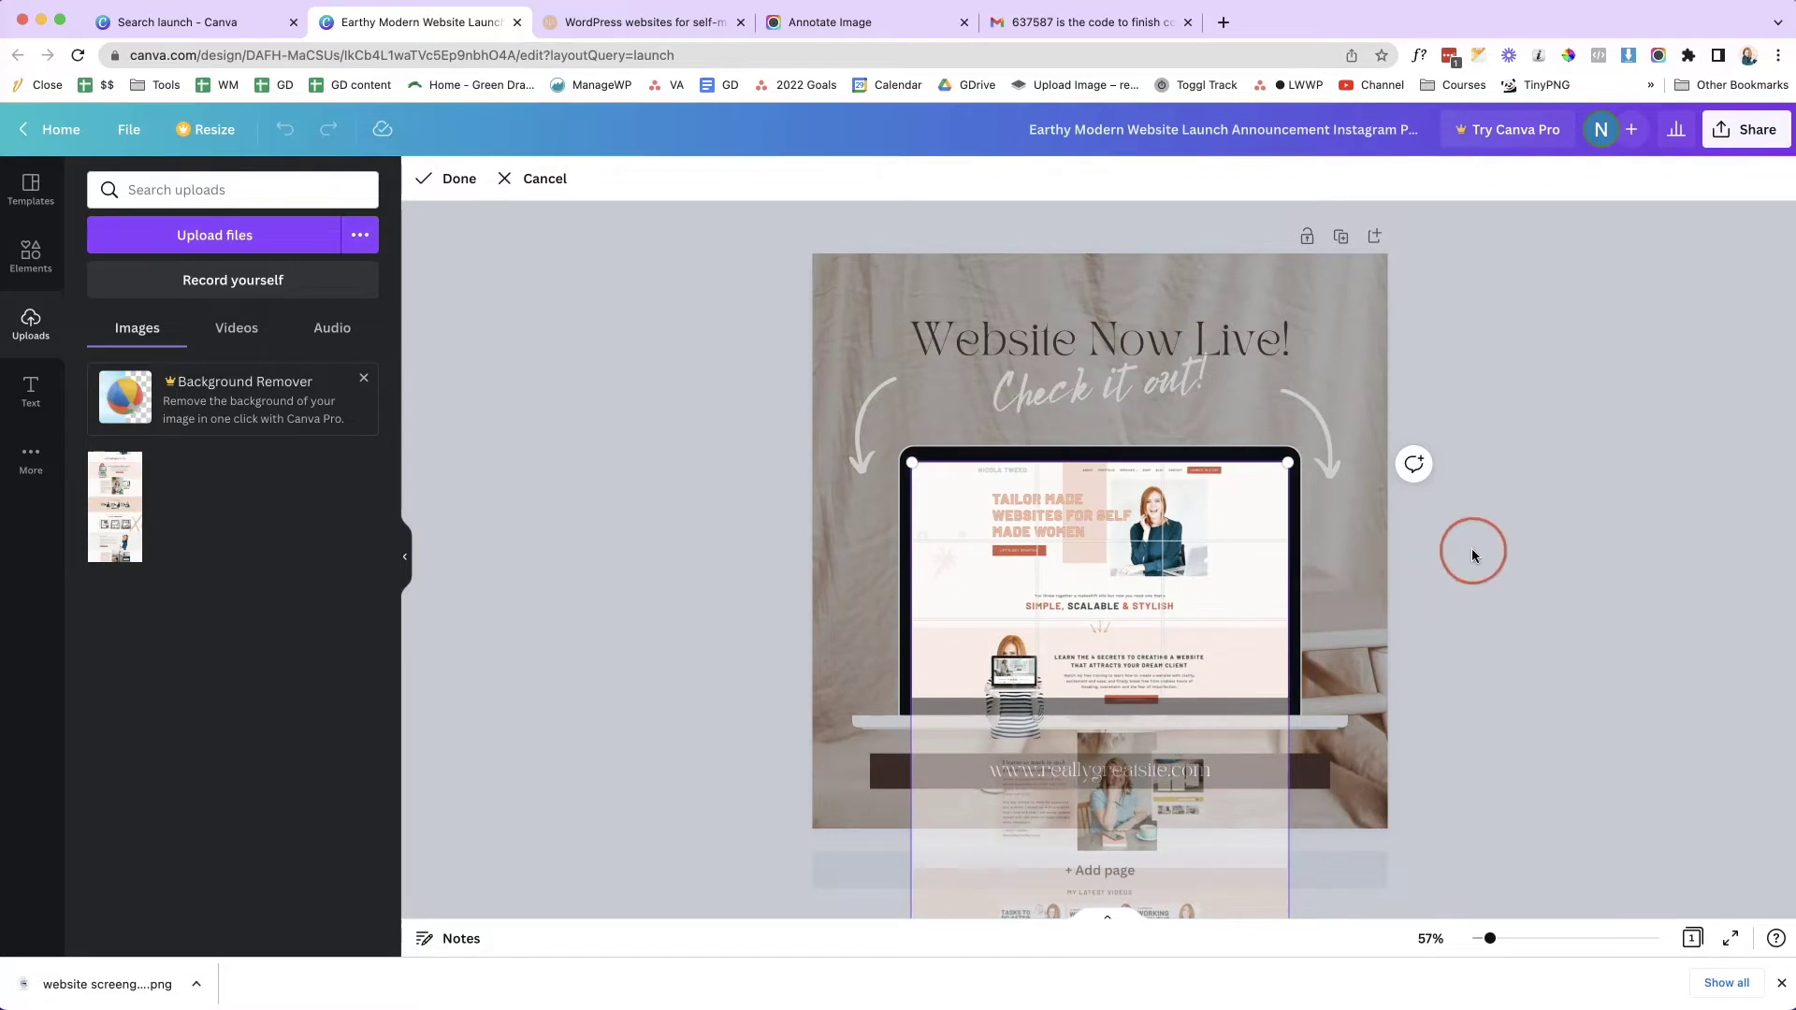
left_click(1472, 548)
left_click(1717, 552)
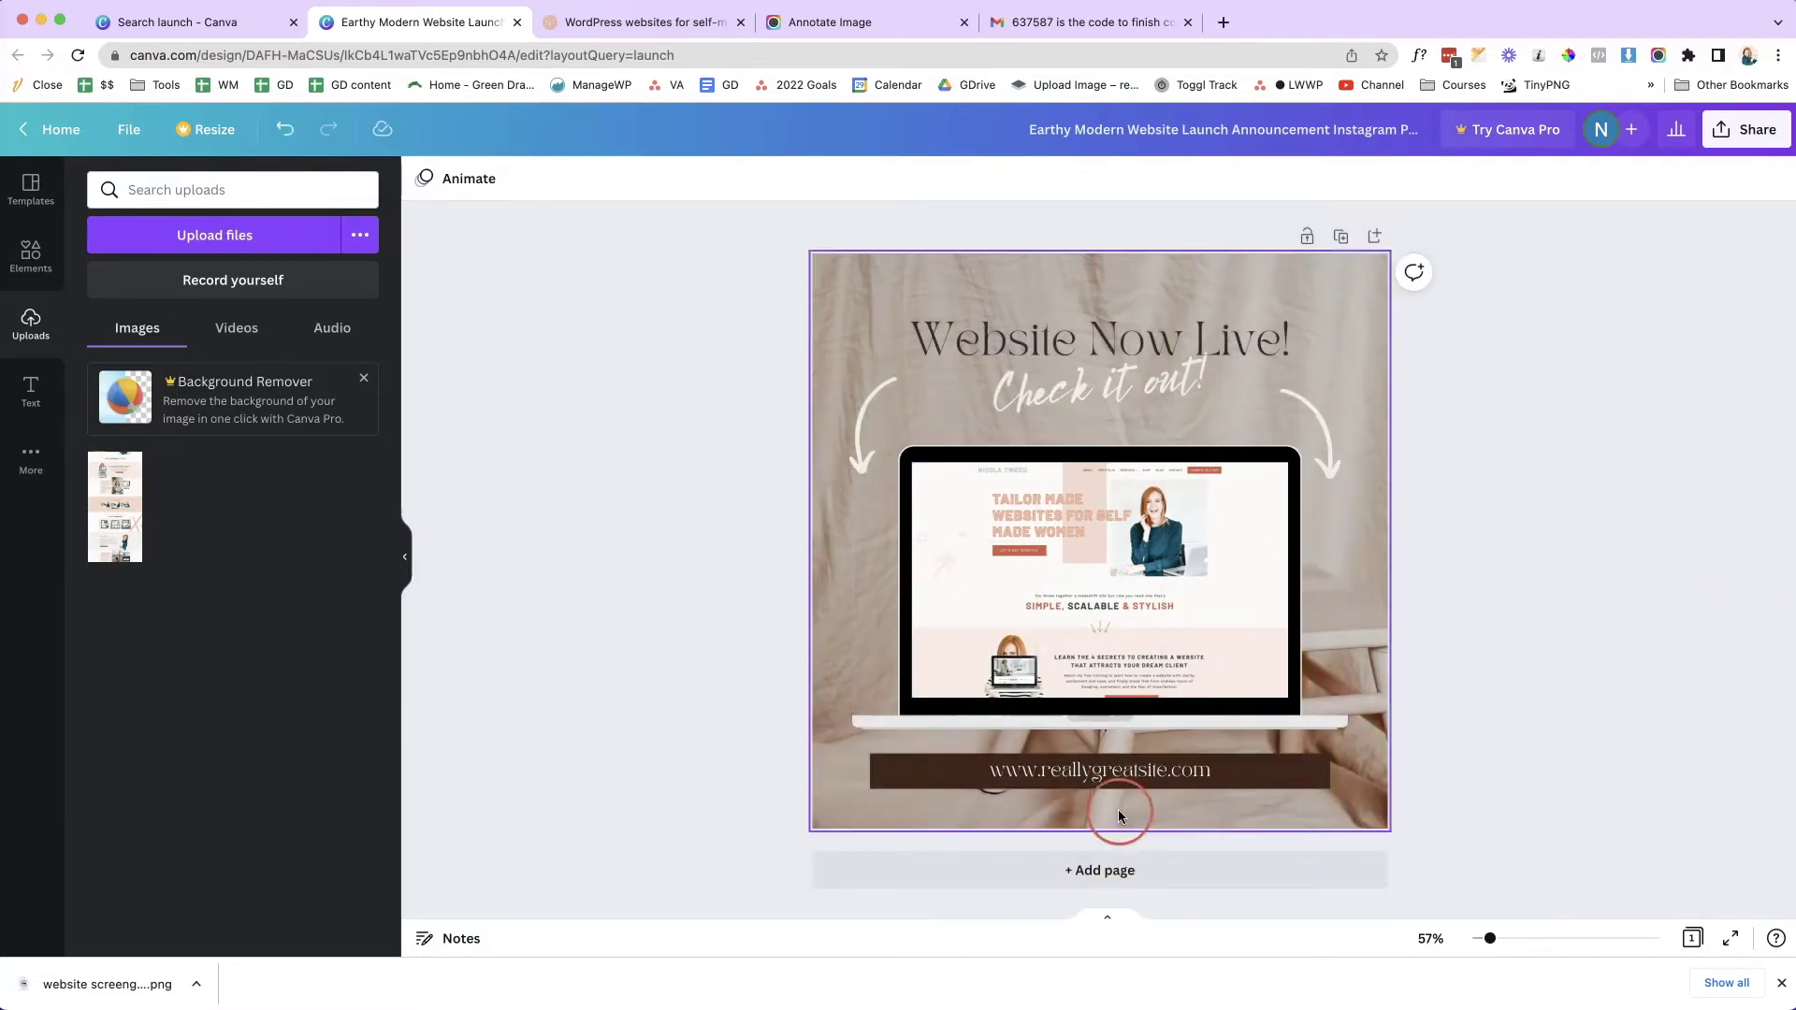
left_click(1119, 773)
left_click(1120, 773)
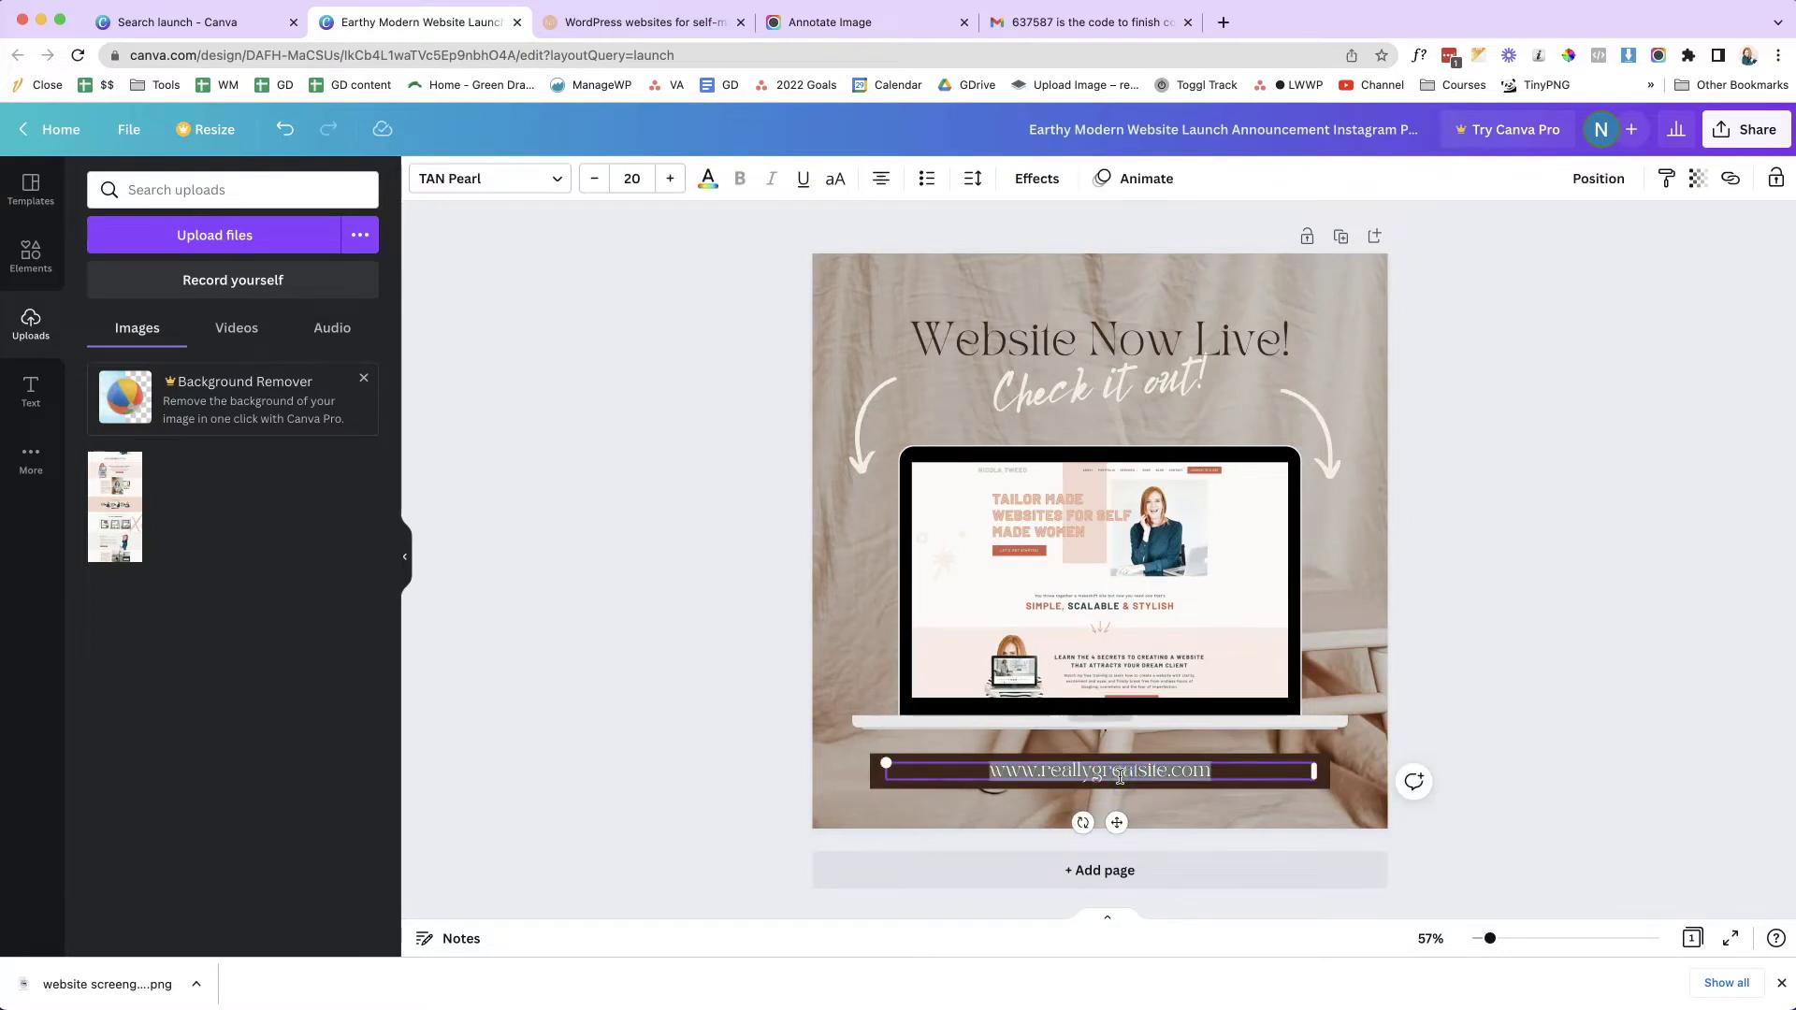
type("n")
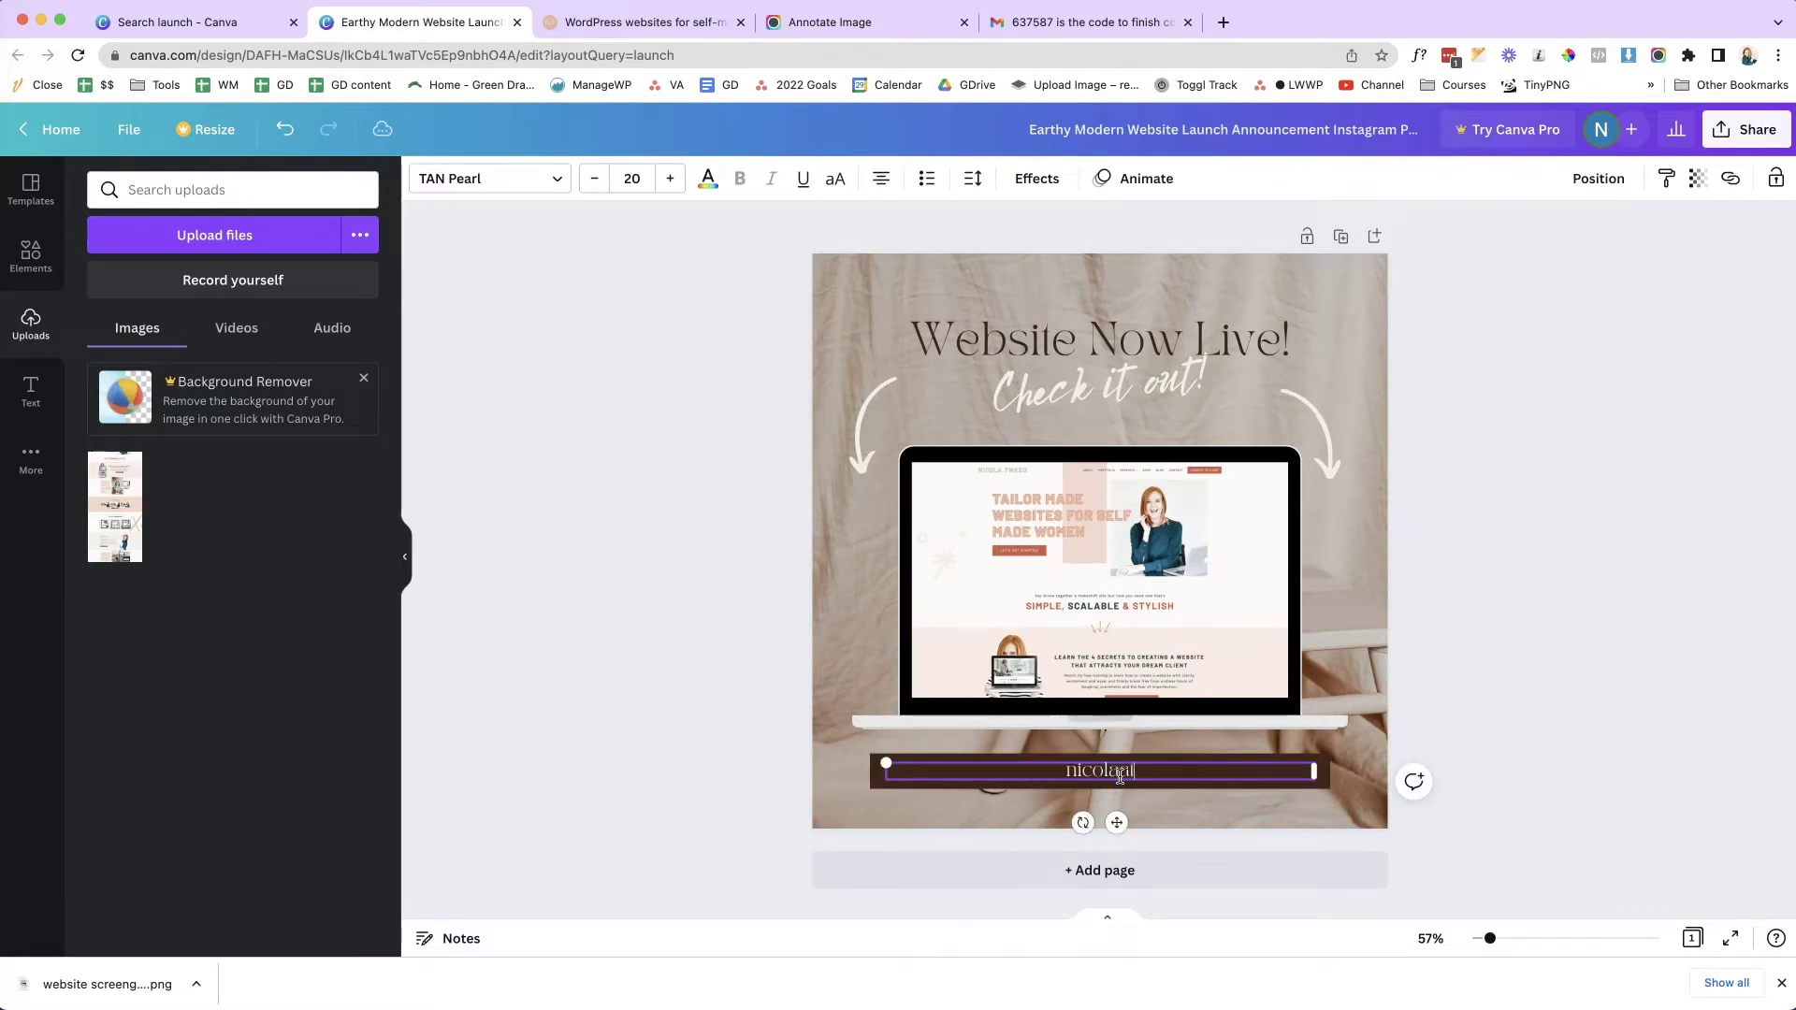
type("icolatweed.com.com")
left_click(1371, 645)
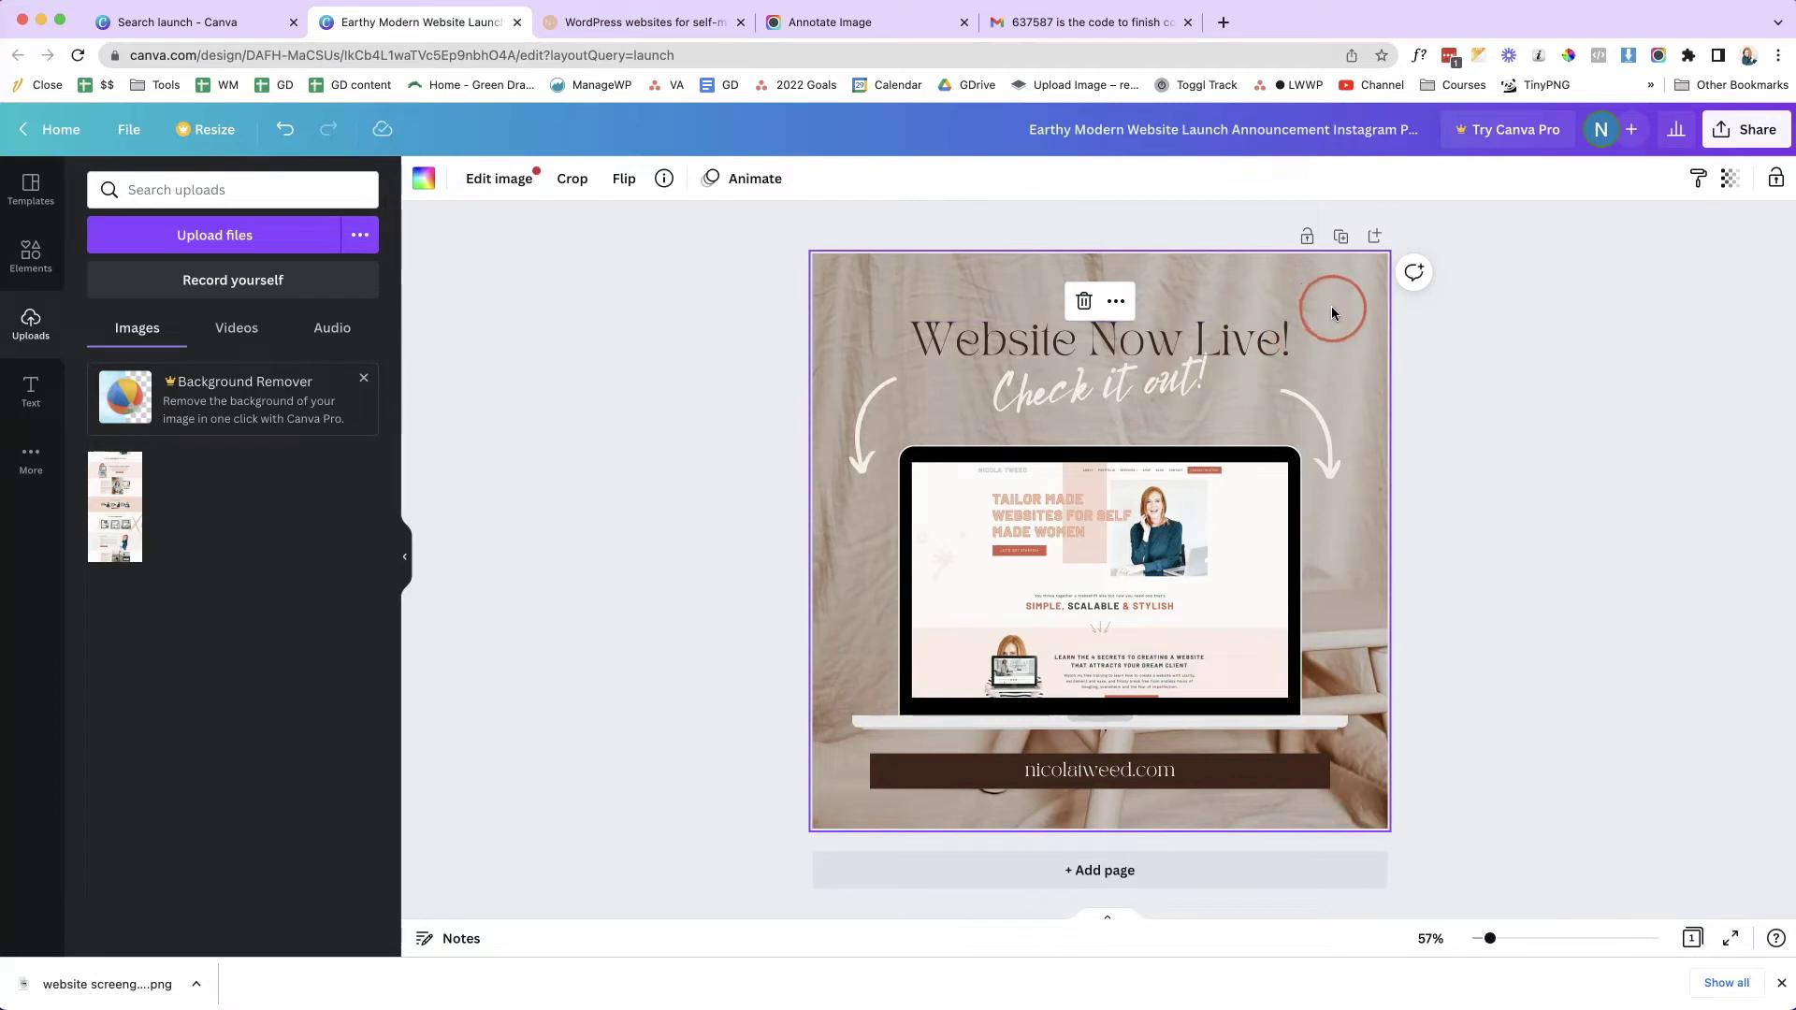
- Delete the background photo from the design and briefly edit the title text
left_click_drag(1338, 309, 762, 294)
left_click(1161, 319)
left_click(1086, 301)
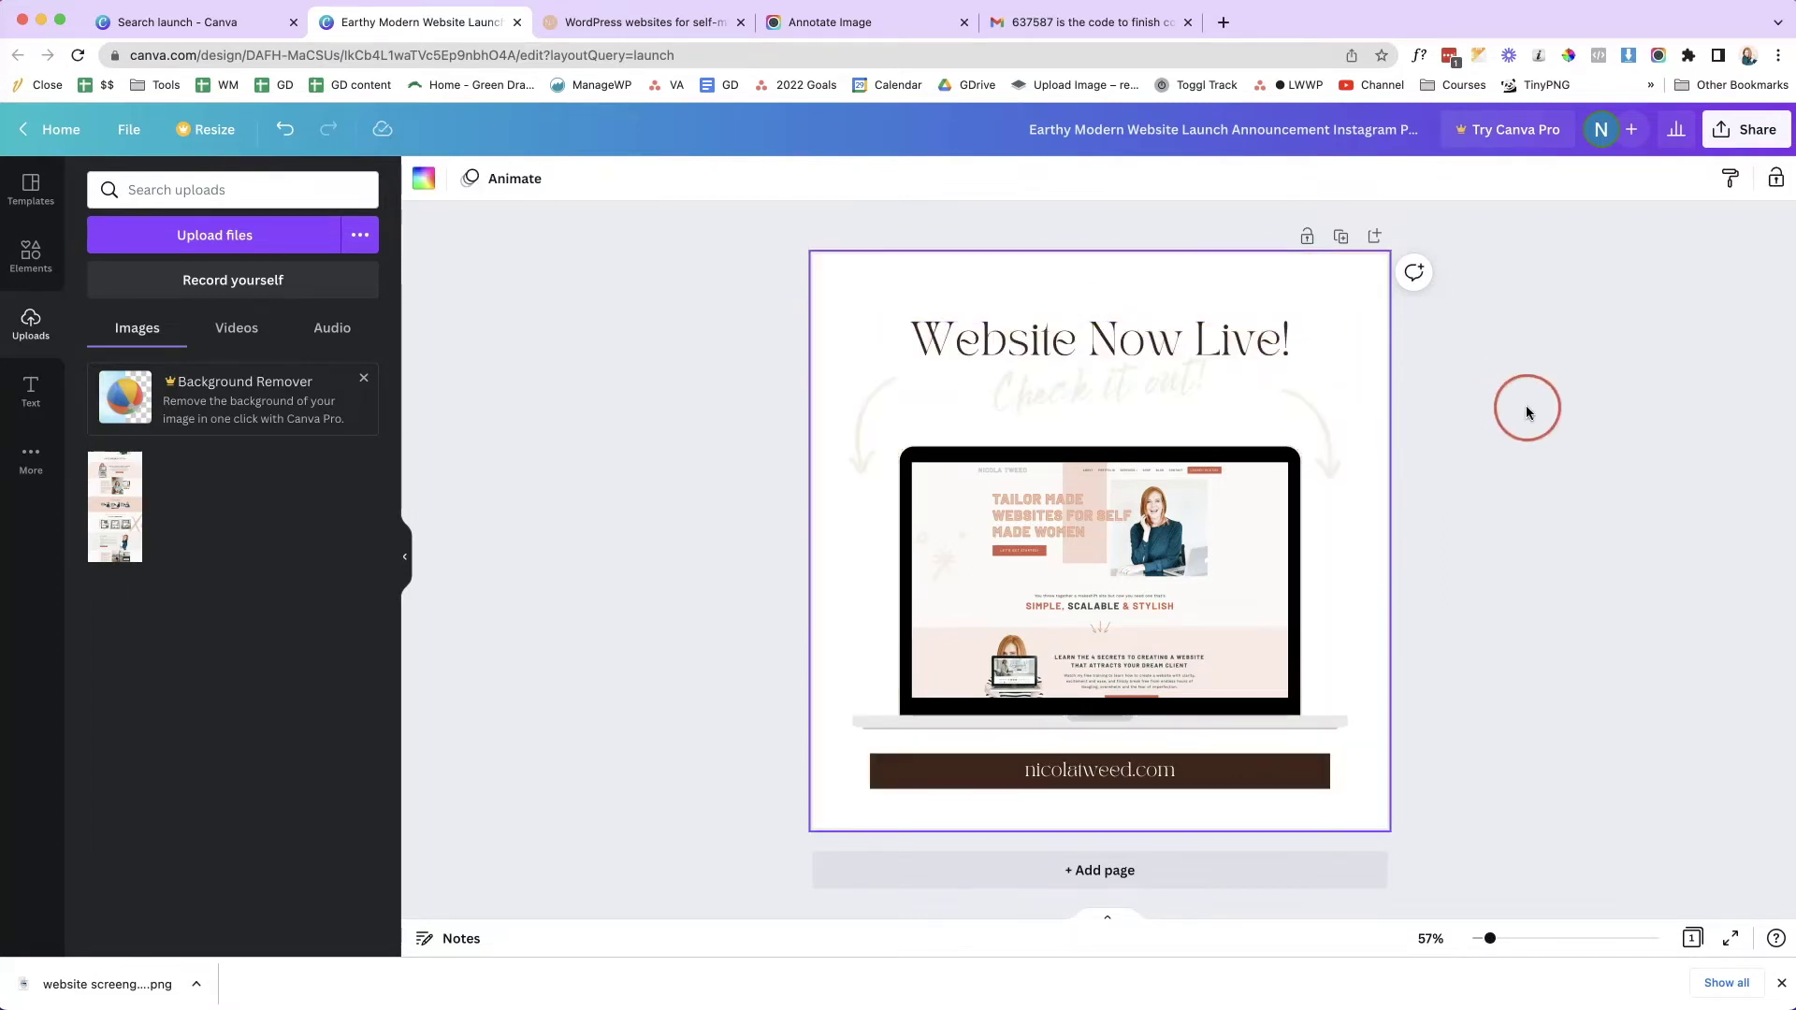
double_click(1169, 345)
left_click(1171, 389)
left_click(1572, 605)
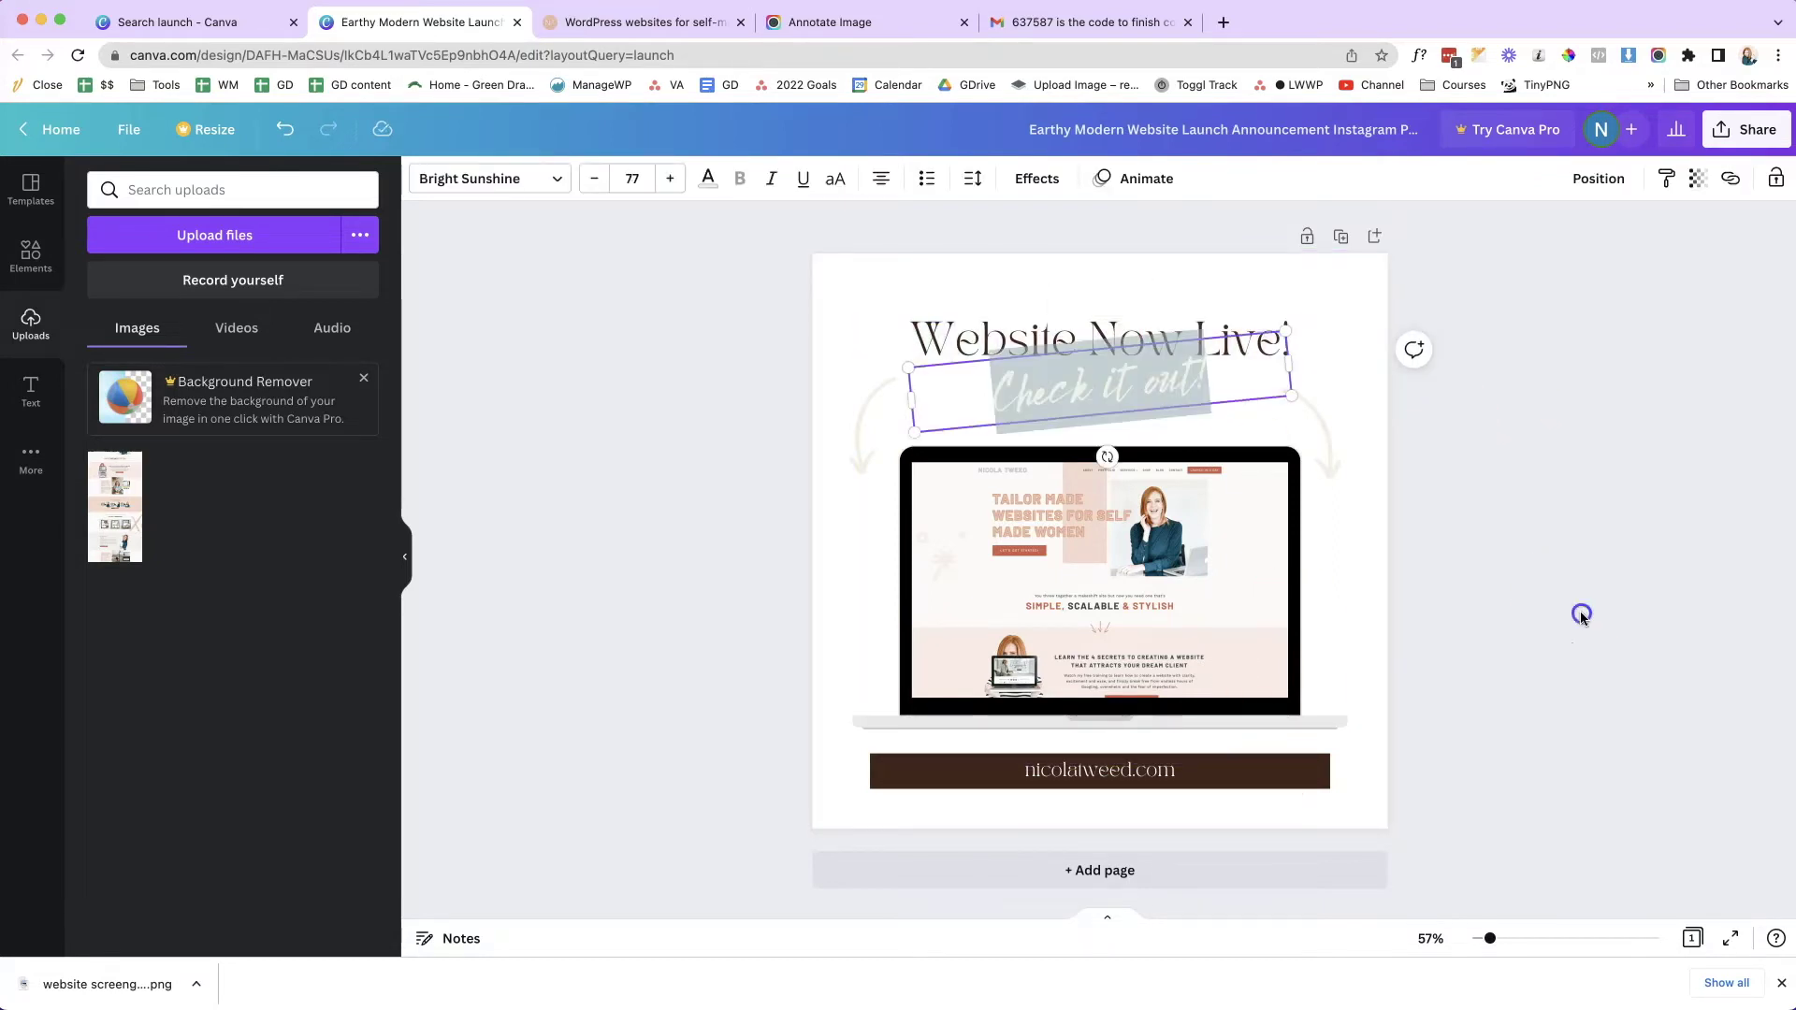
left_click(861, 440)
- Recolour the left arrow graphic brown and select the right arrow
left_click(582, 224)
left_click(424, 184)
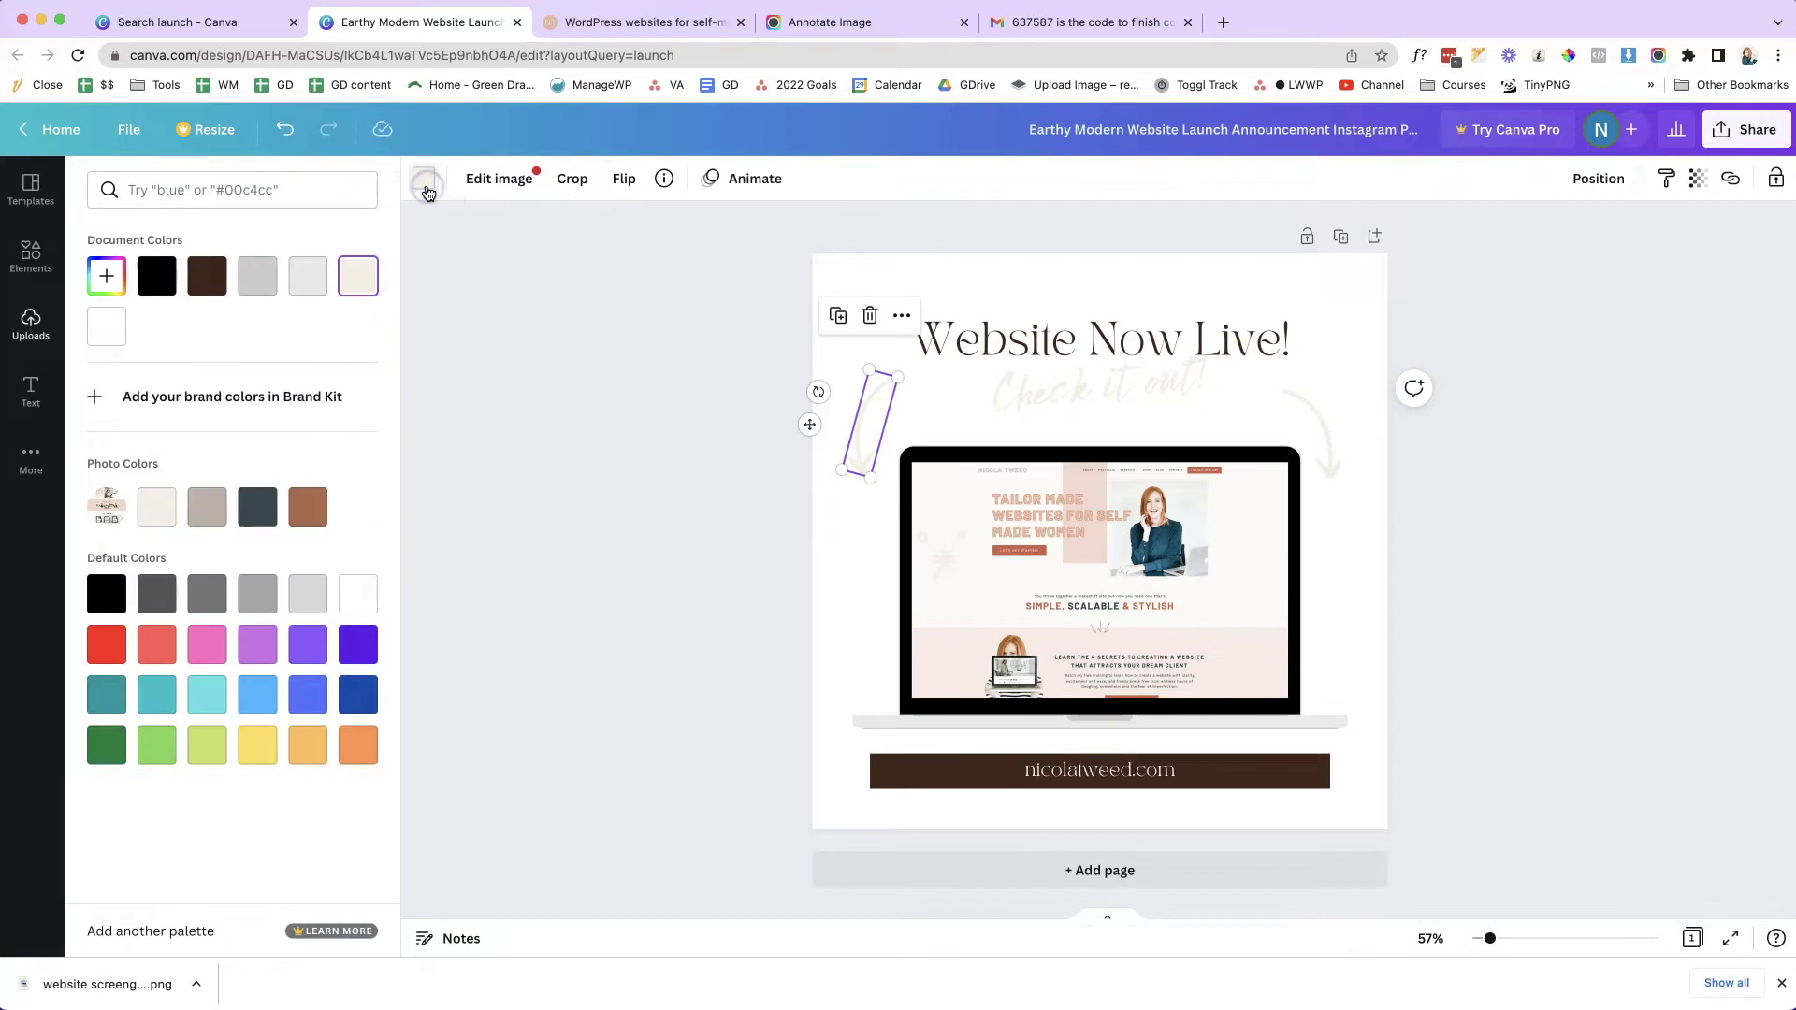
left_click(308, 506)
left_click(1307, 418)
left_click(1000, 687)
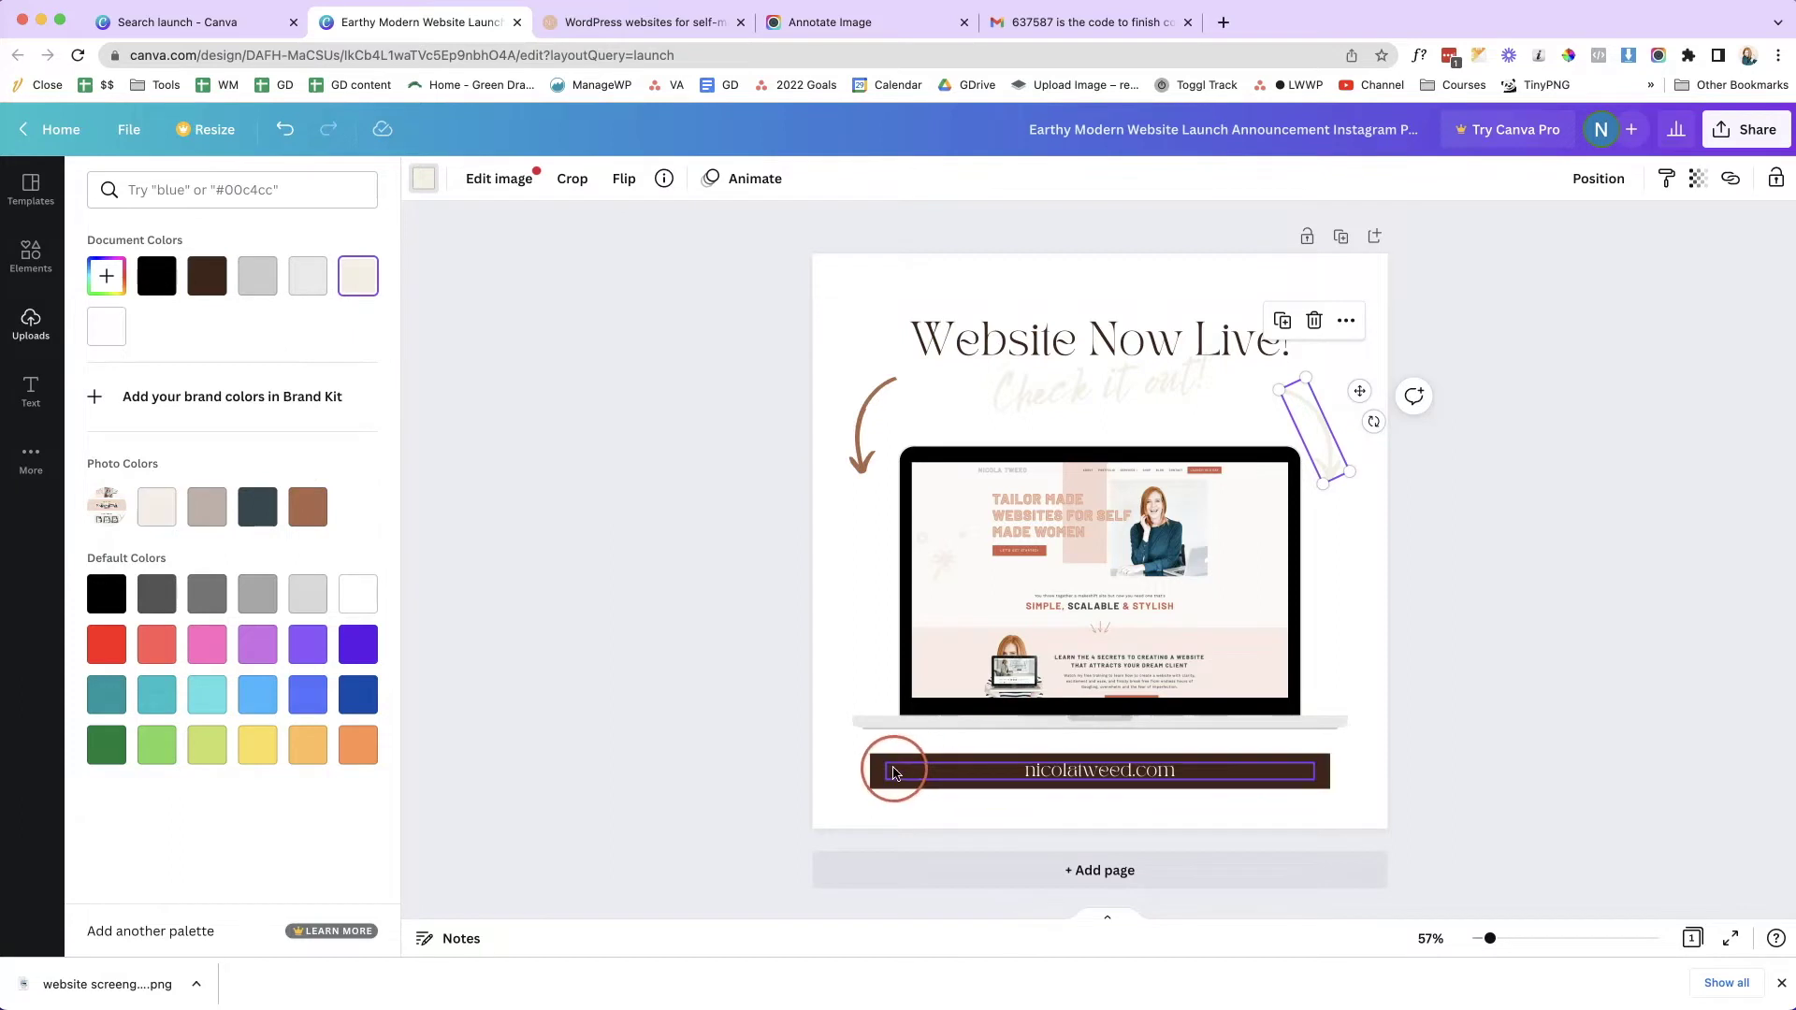
- Colour the address bar coral #CE5D4A sampled from the screenshot, then open the address text's fonts
left_click(893, 773)
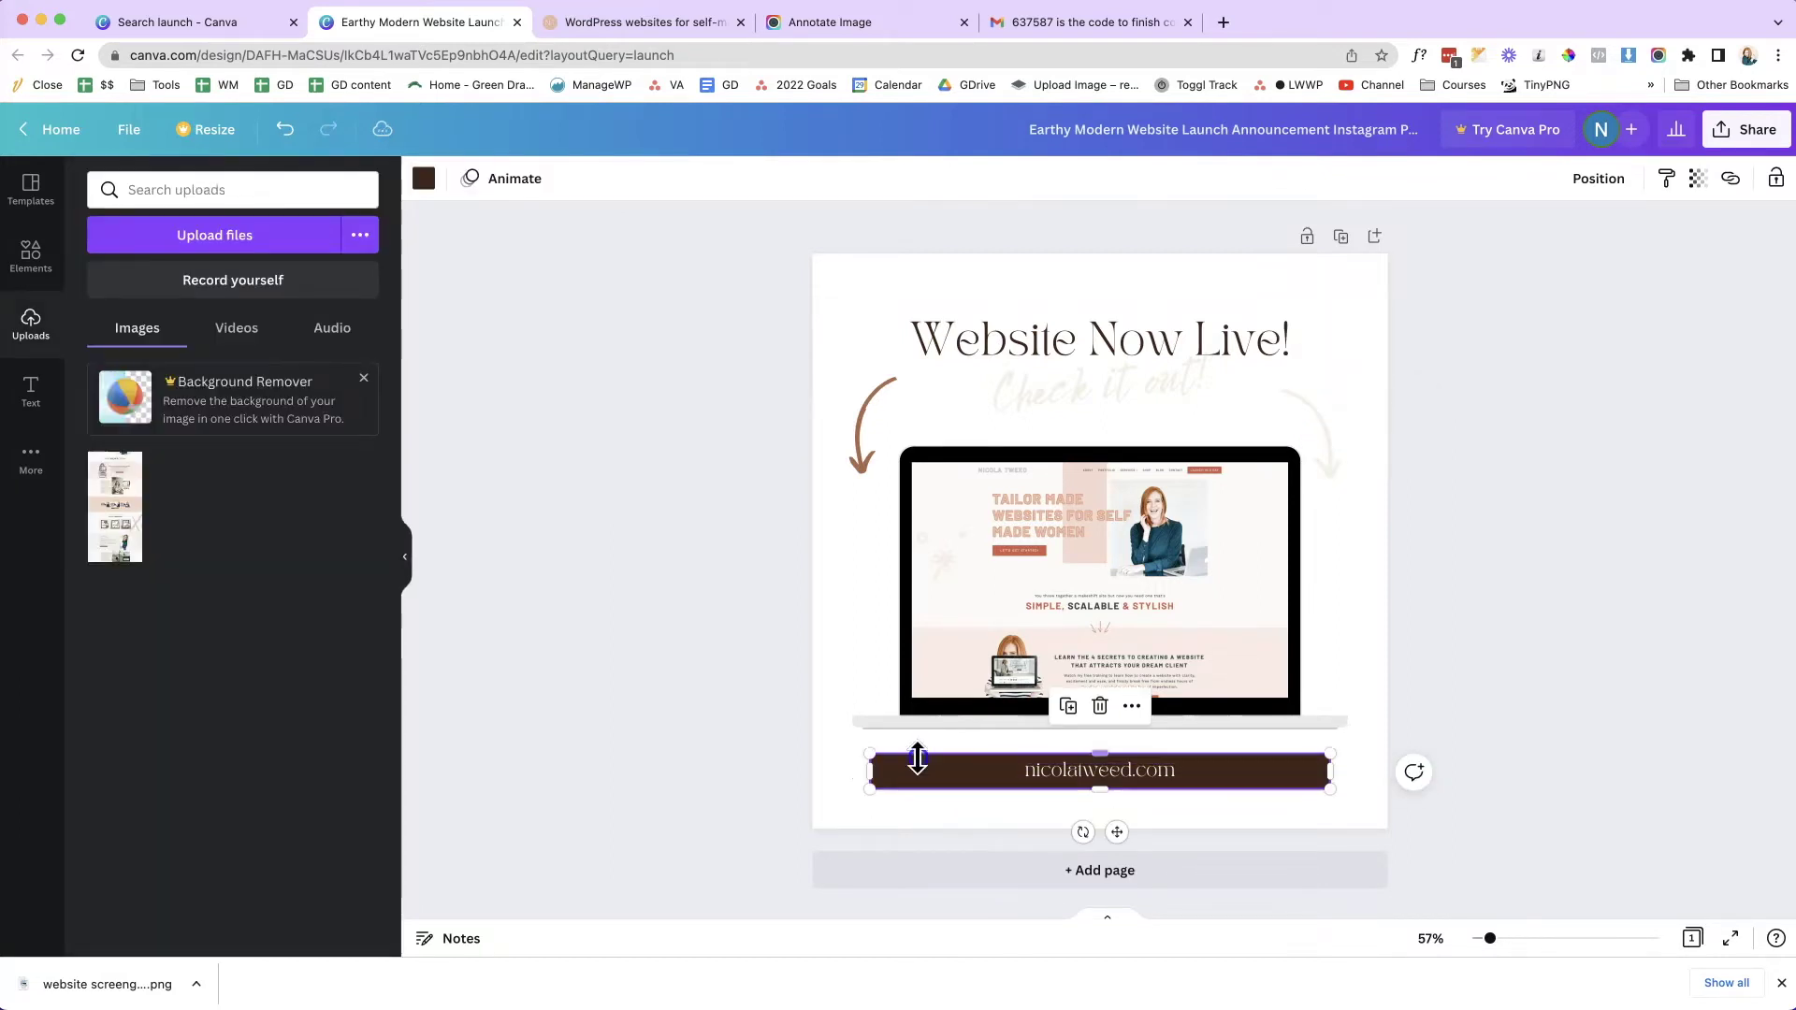
left_click(424, 177)
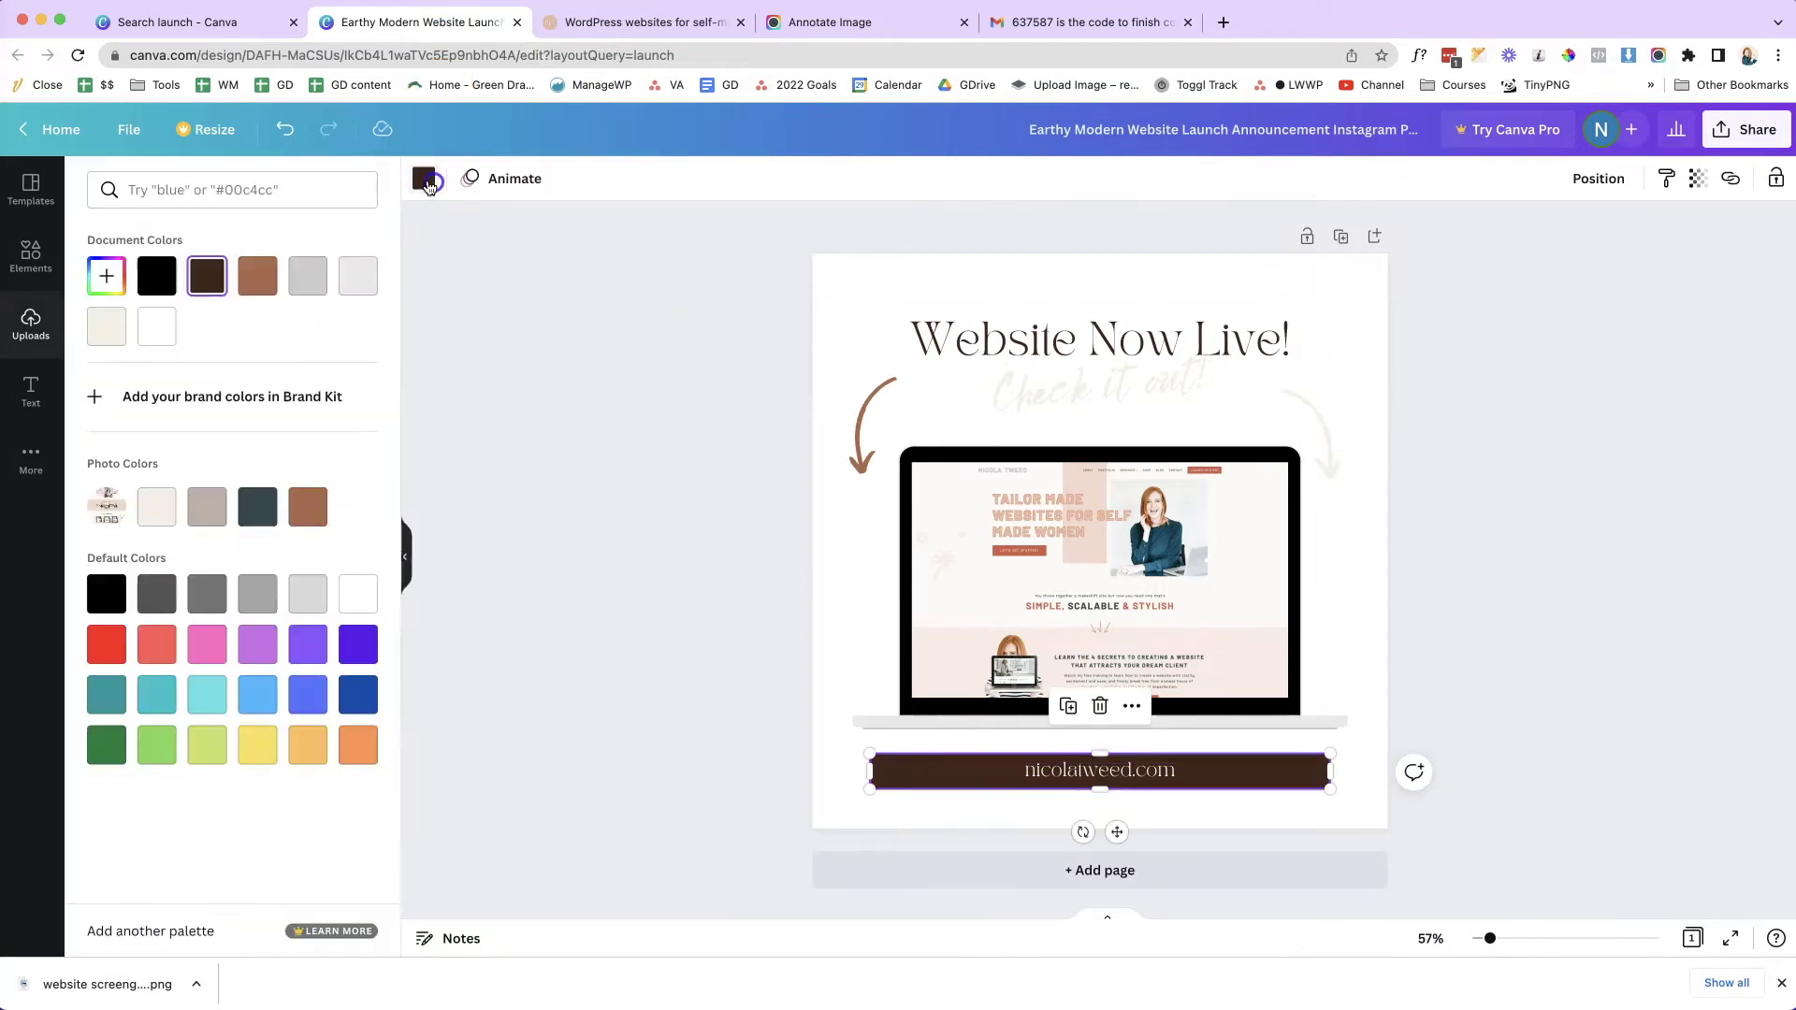
left_click(89, 269)
left_click(334, 467)
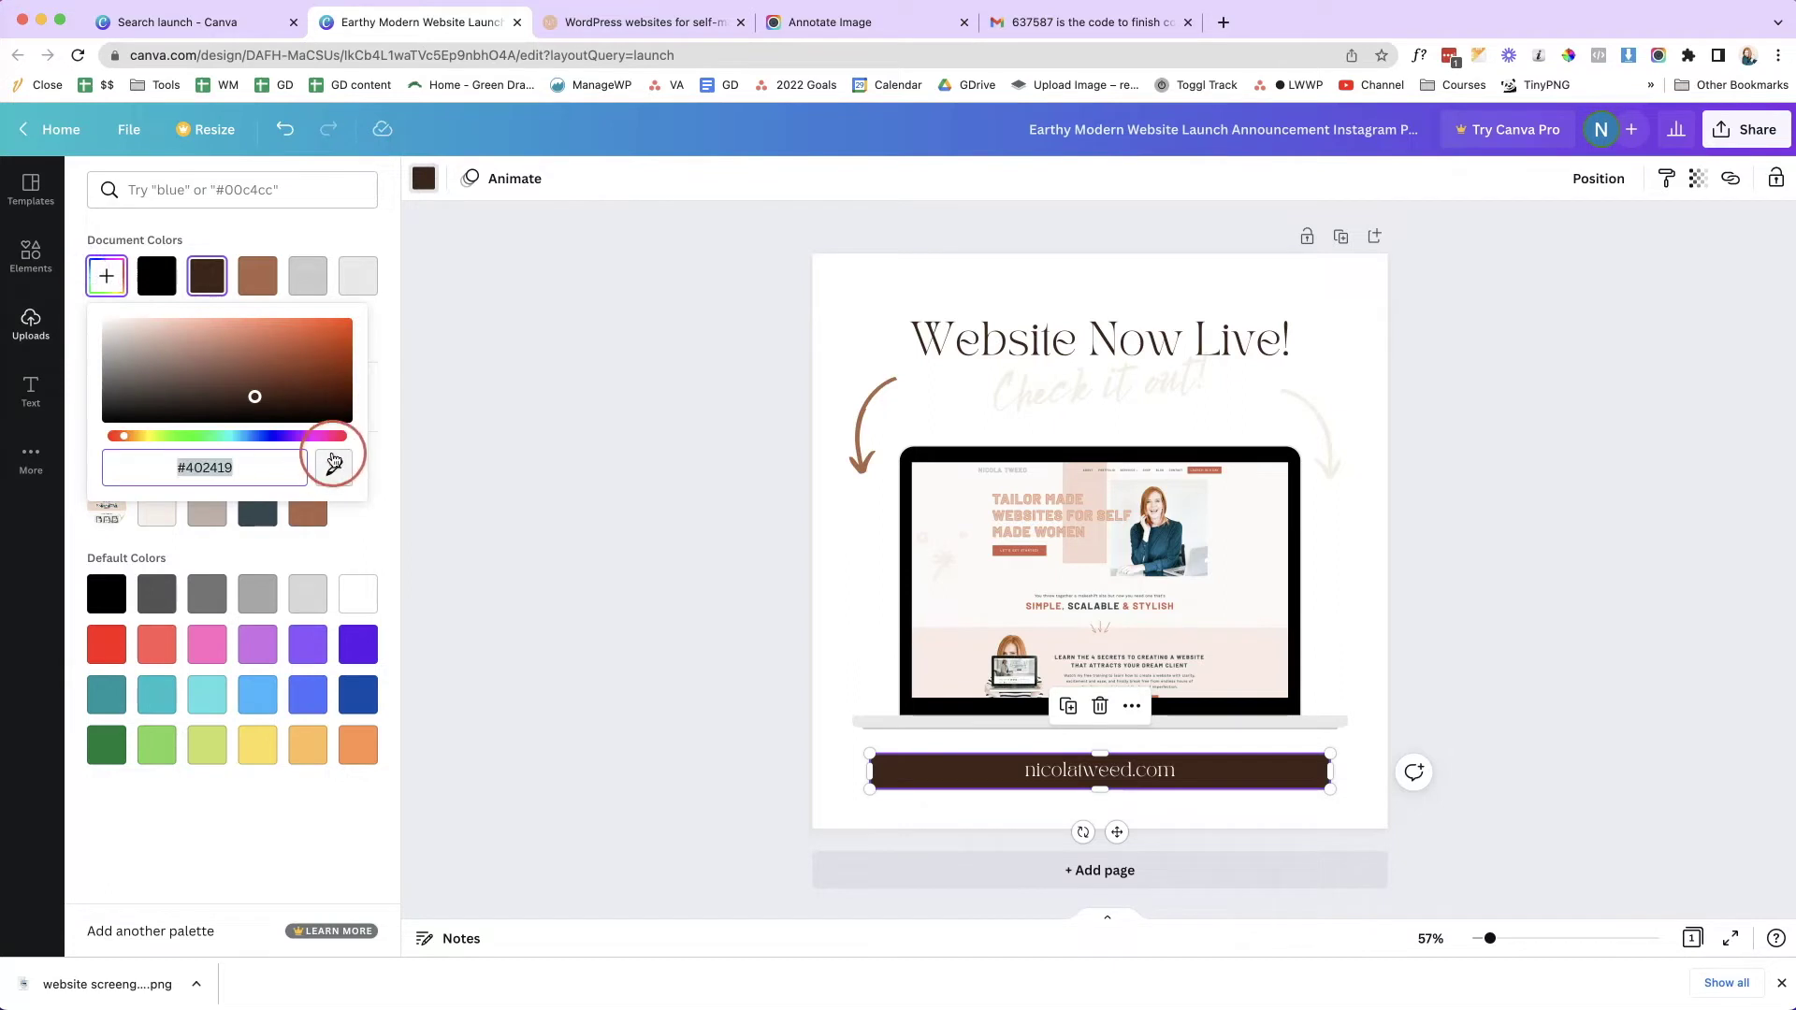
left_click(1038, 557)
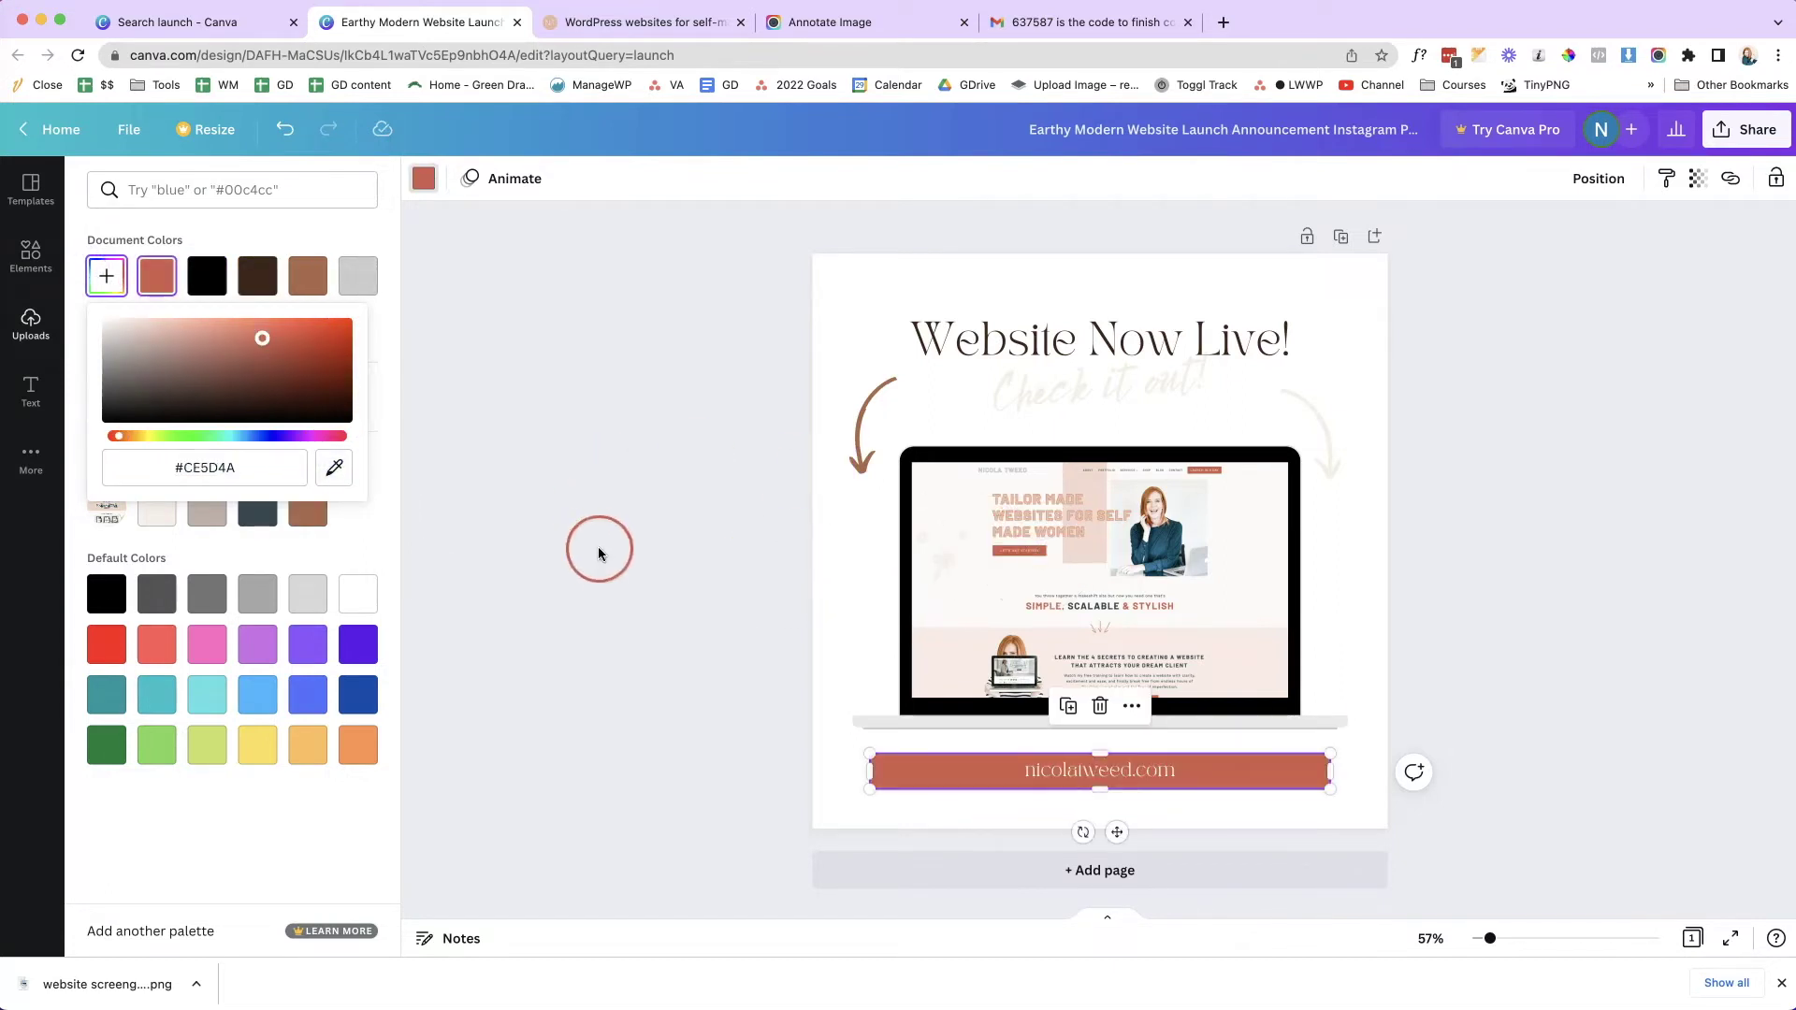
left_click(589, 542)
left_click(1177, 773)
left_click(496, 203)
left_click(291, 197)
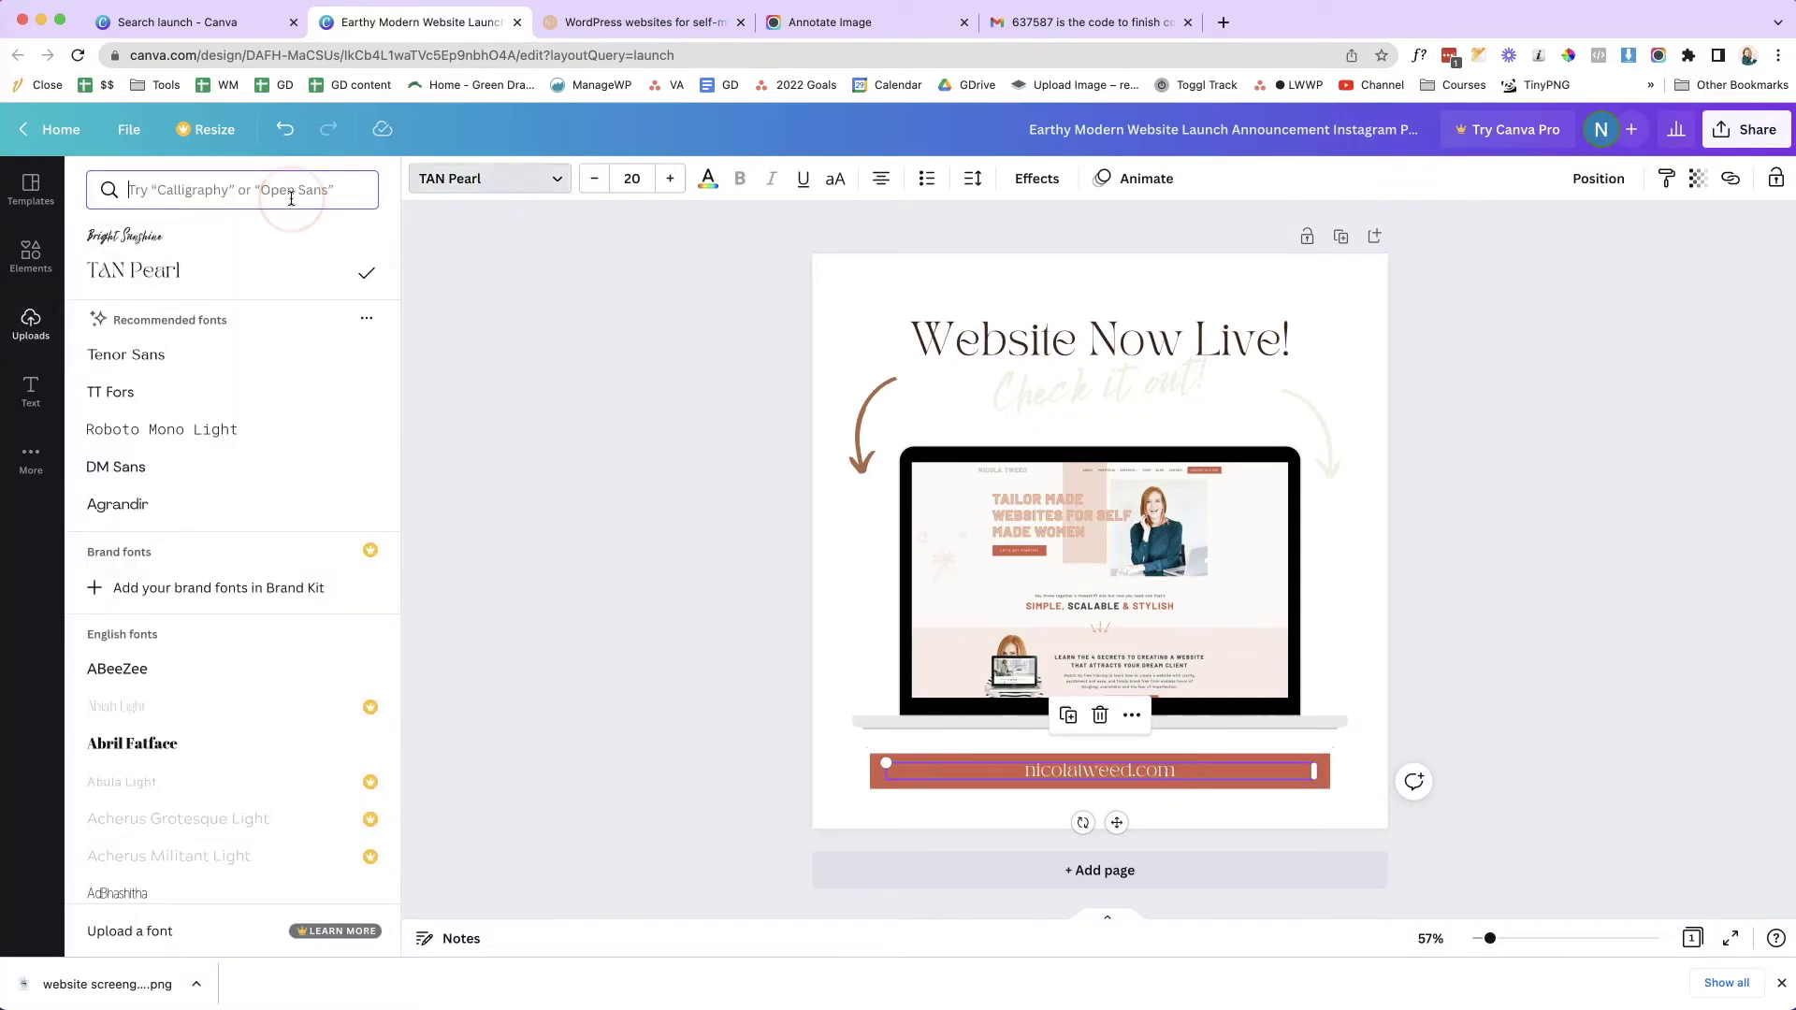
- Style the web address in Barlow Condensed Bold, found by searching 'barlow', and switch it to uppercase
type("bar")
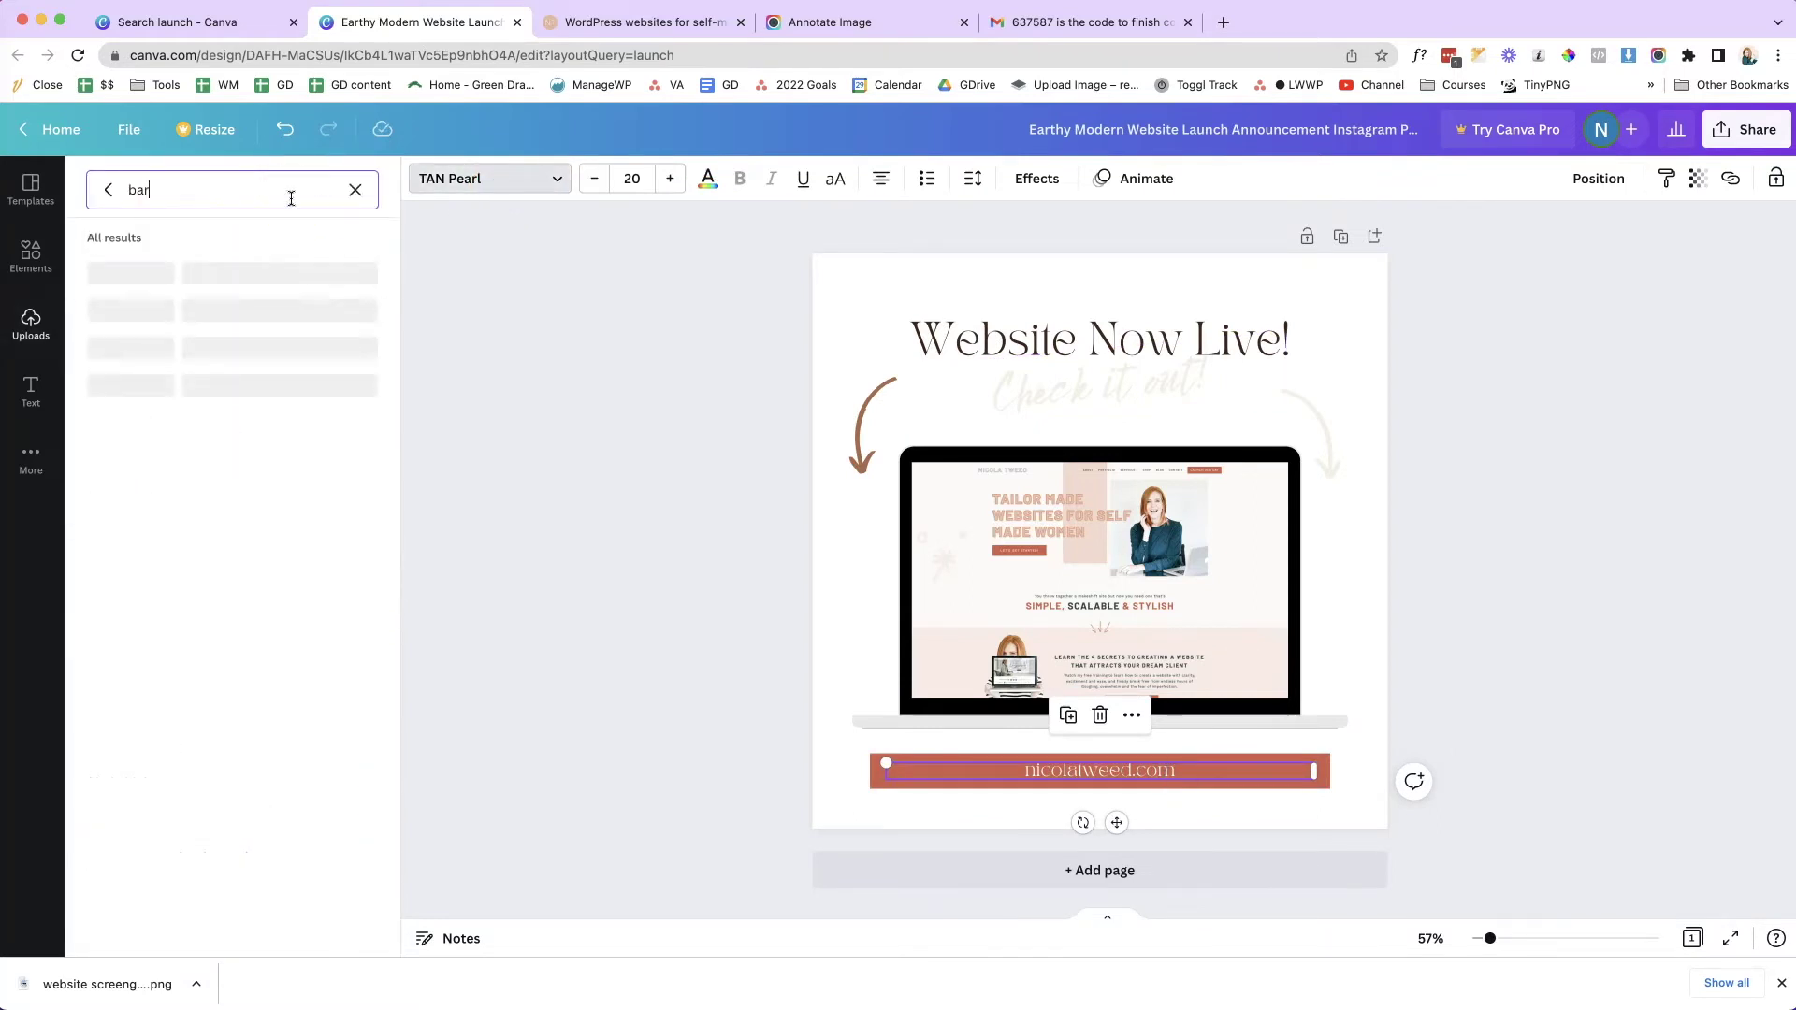
left_click(971, 393)
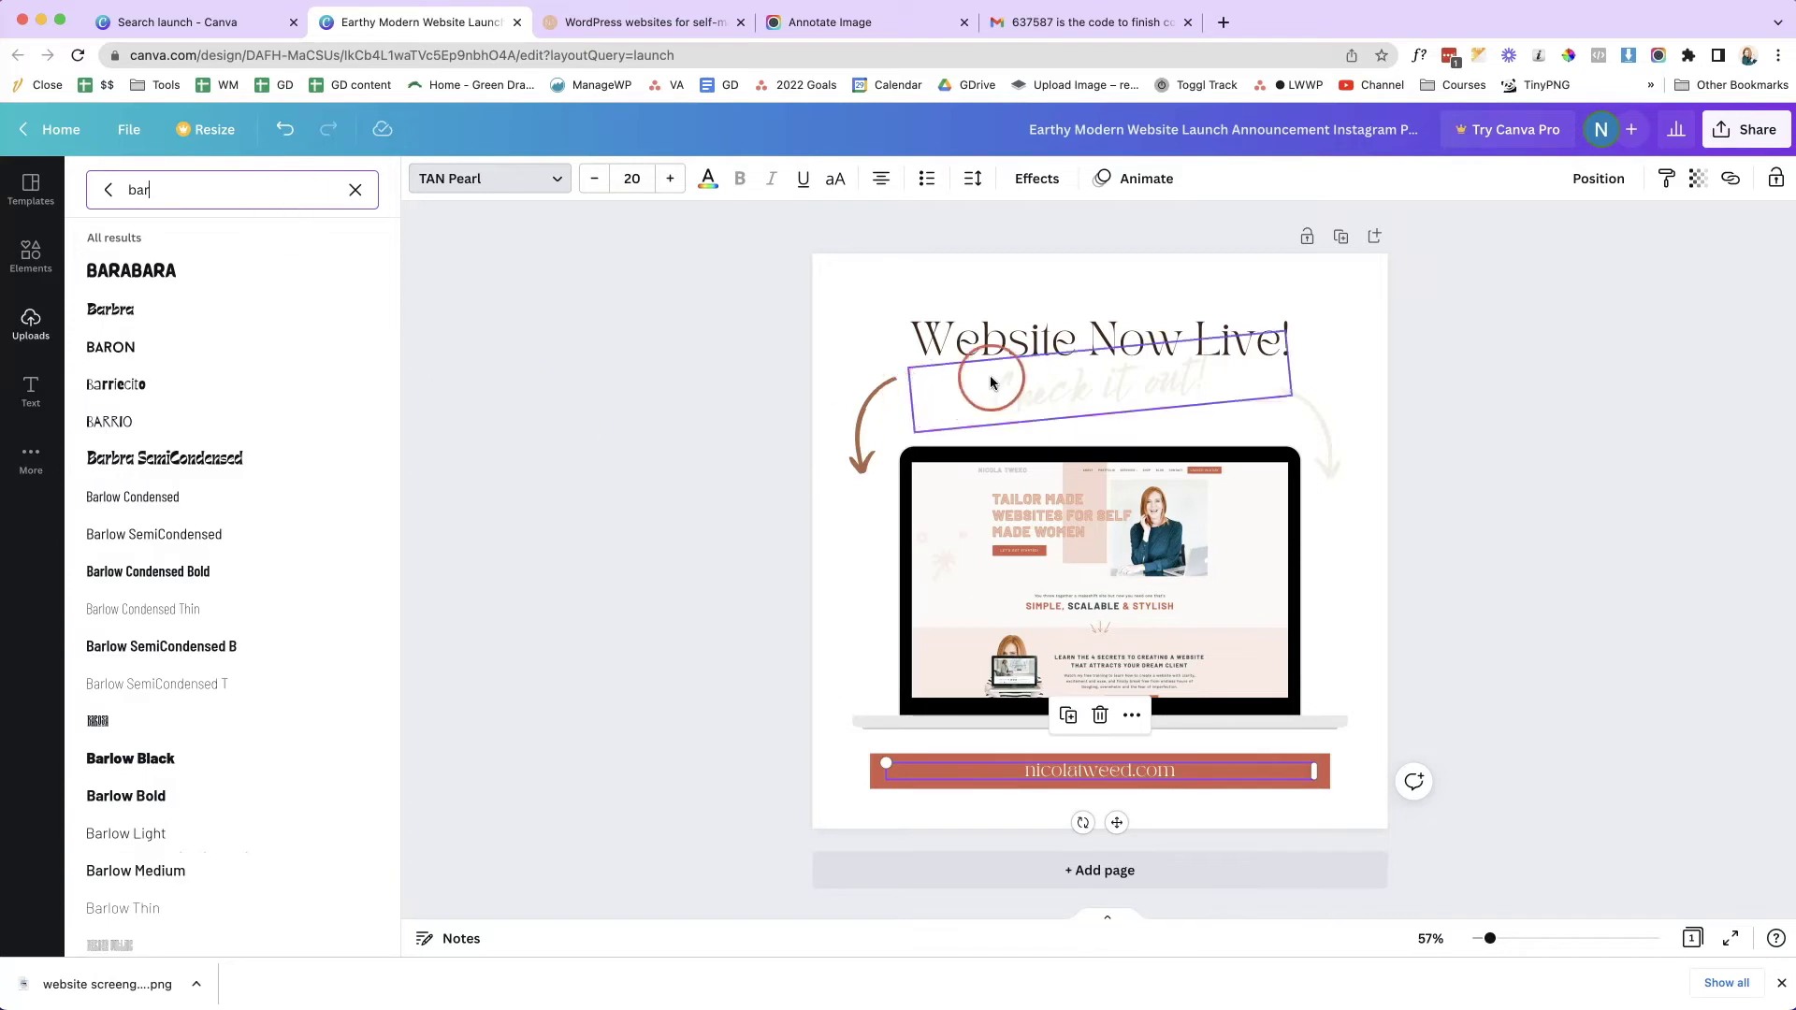
type("arlow")
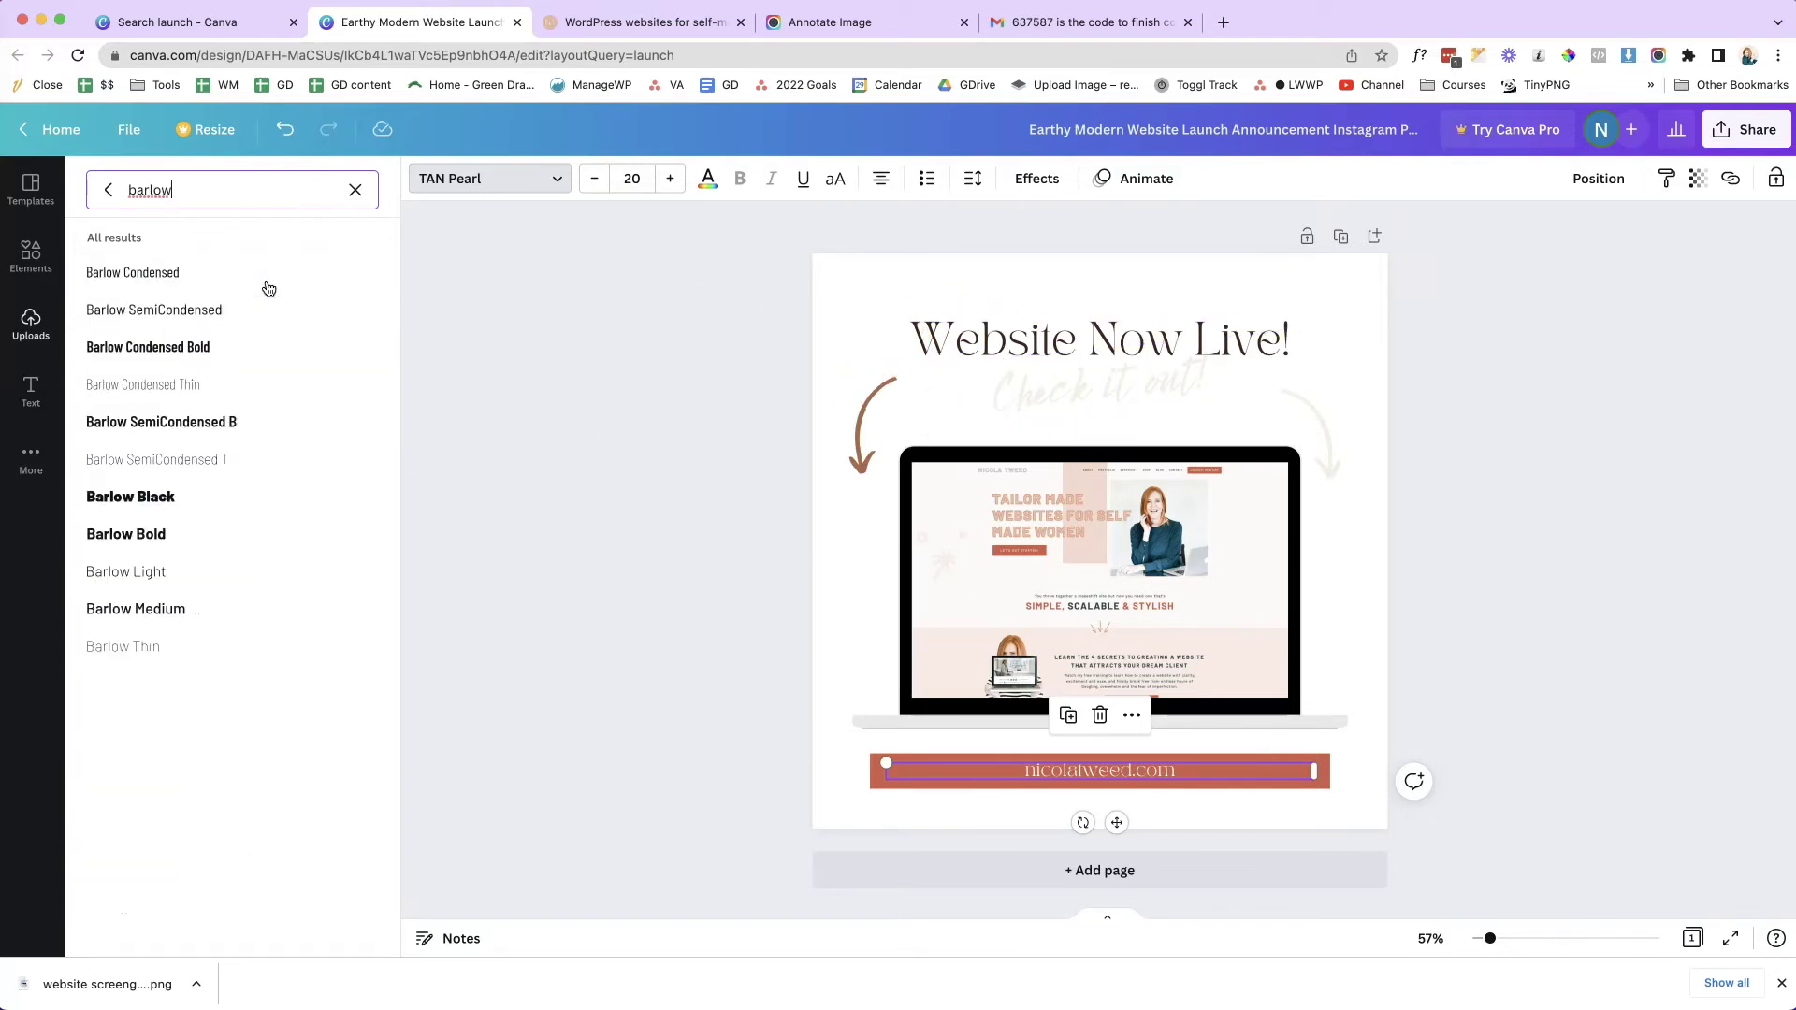
left_click(219, 271)
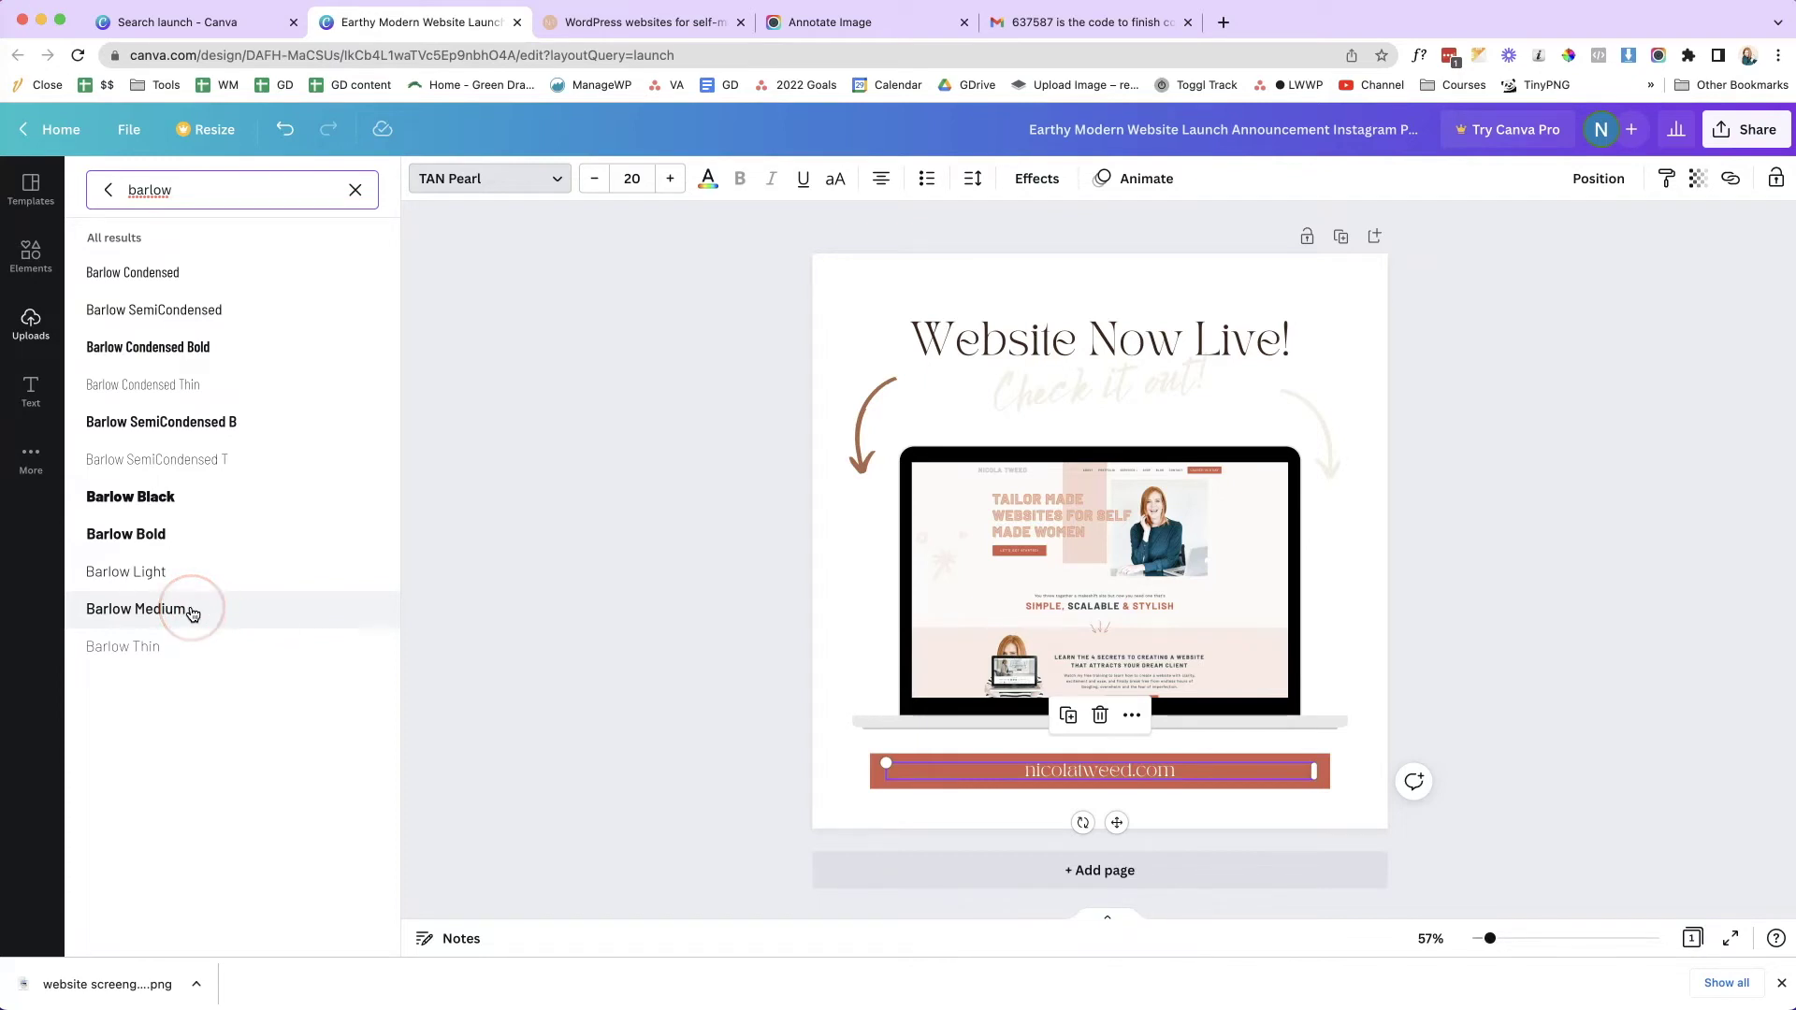
left_click(183, 347)
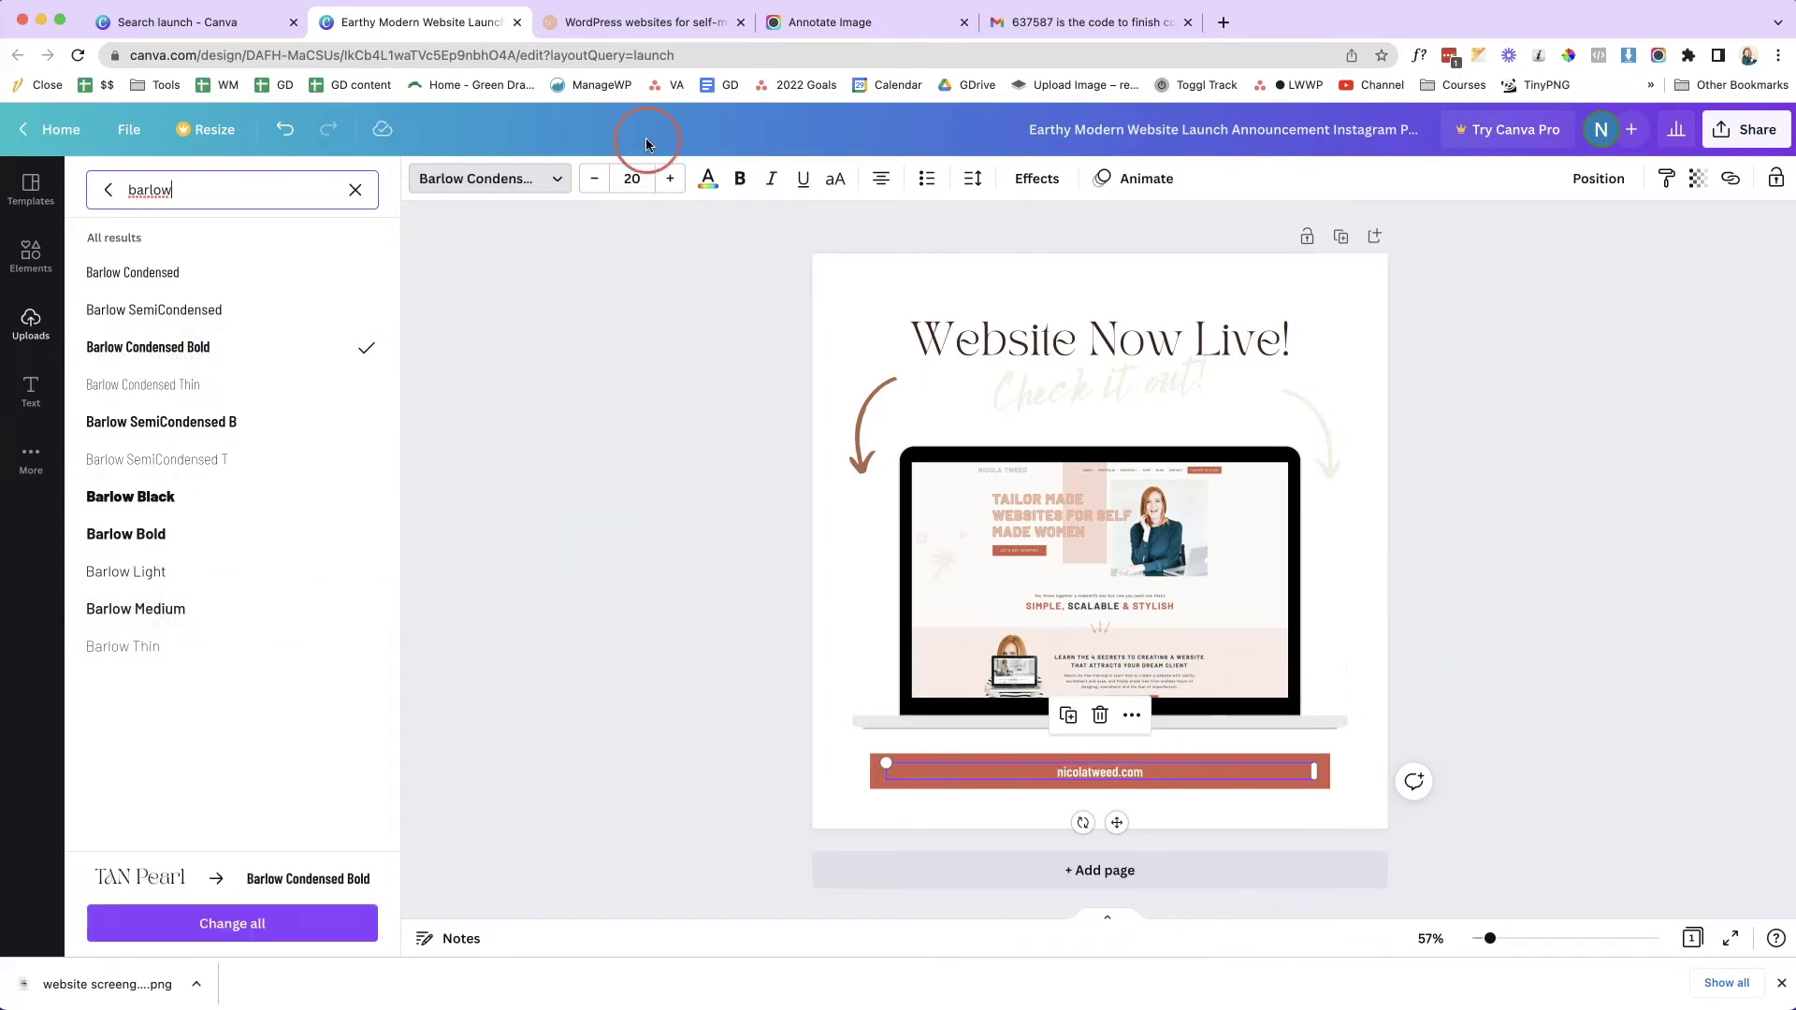
left_click(975, 179)
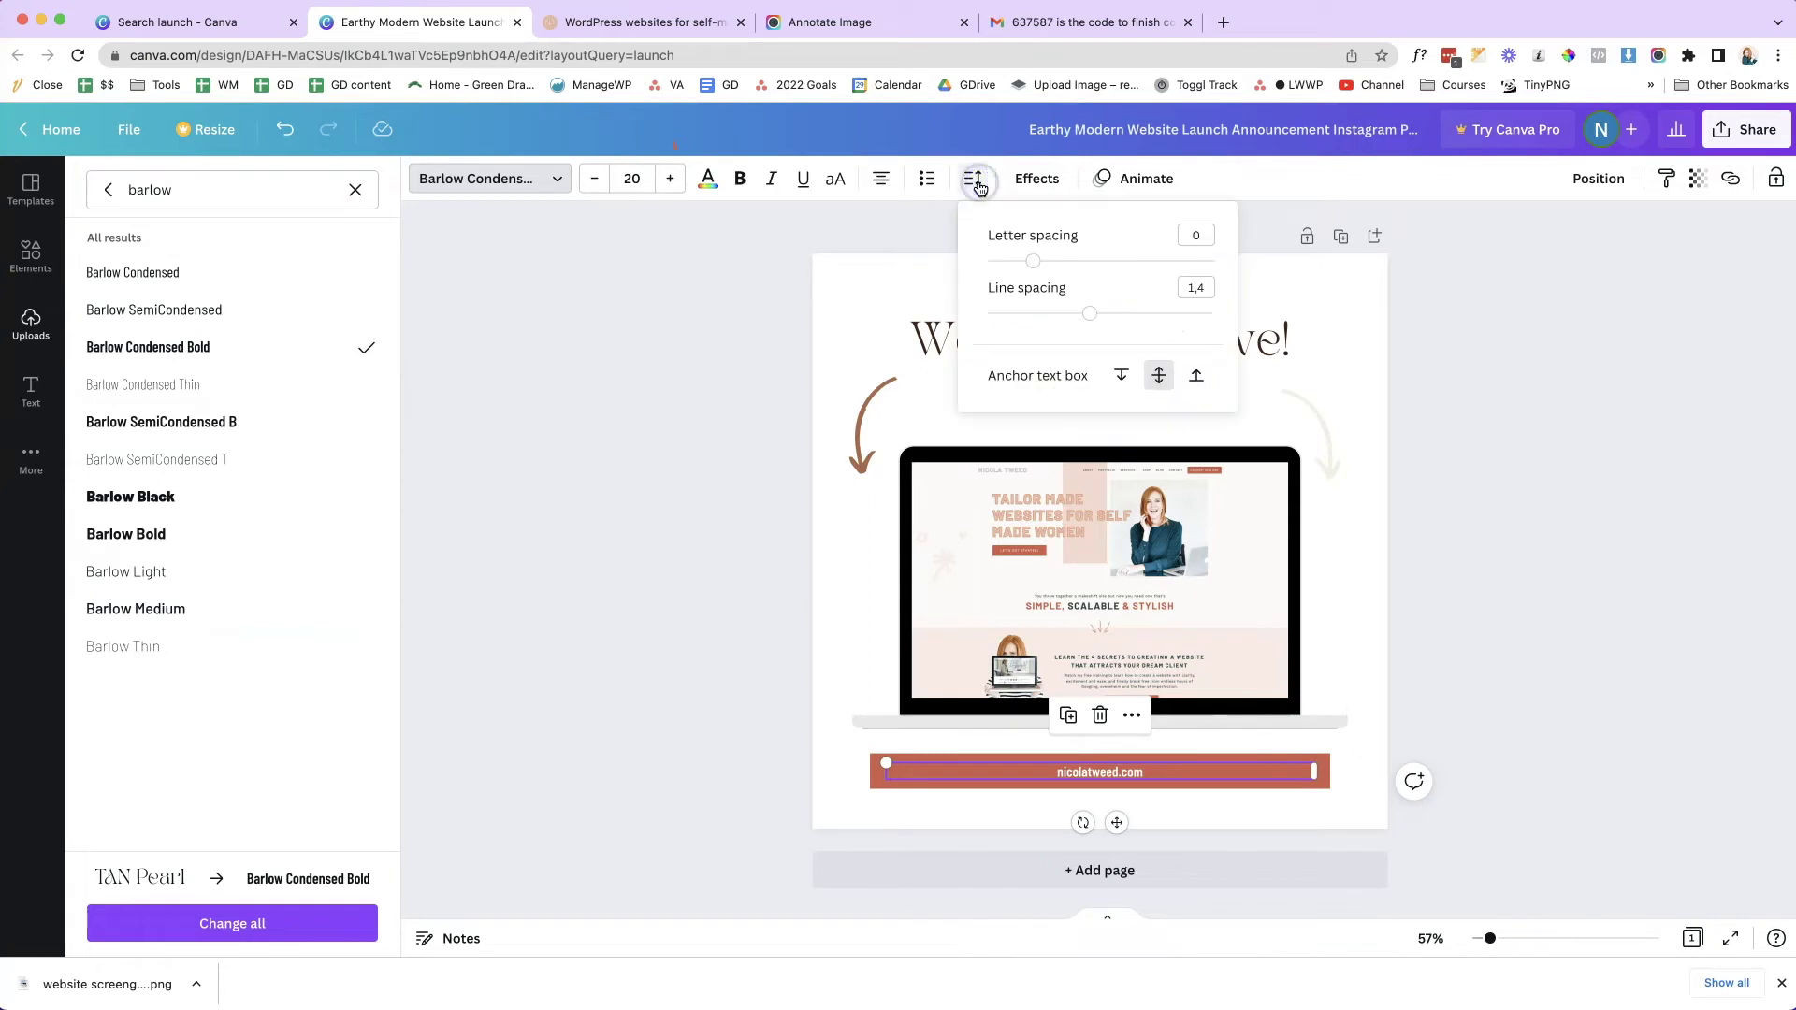
left_click(839, 181)
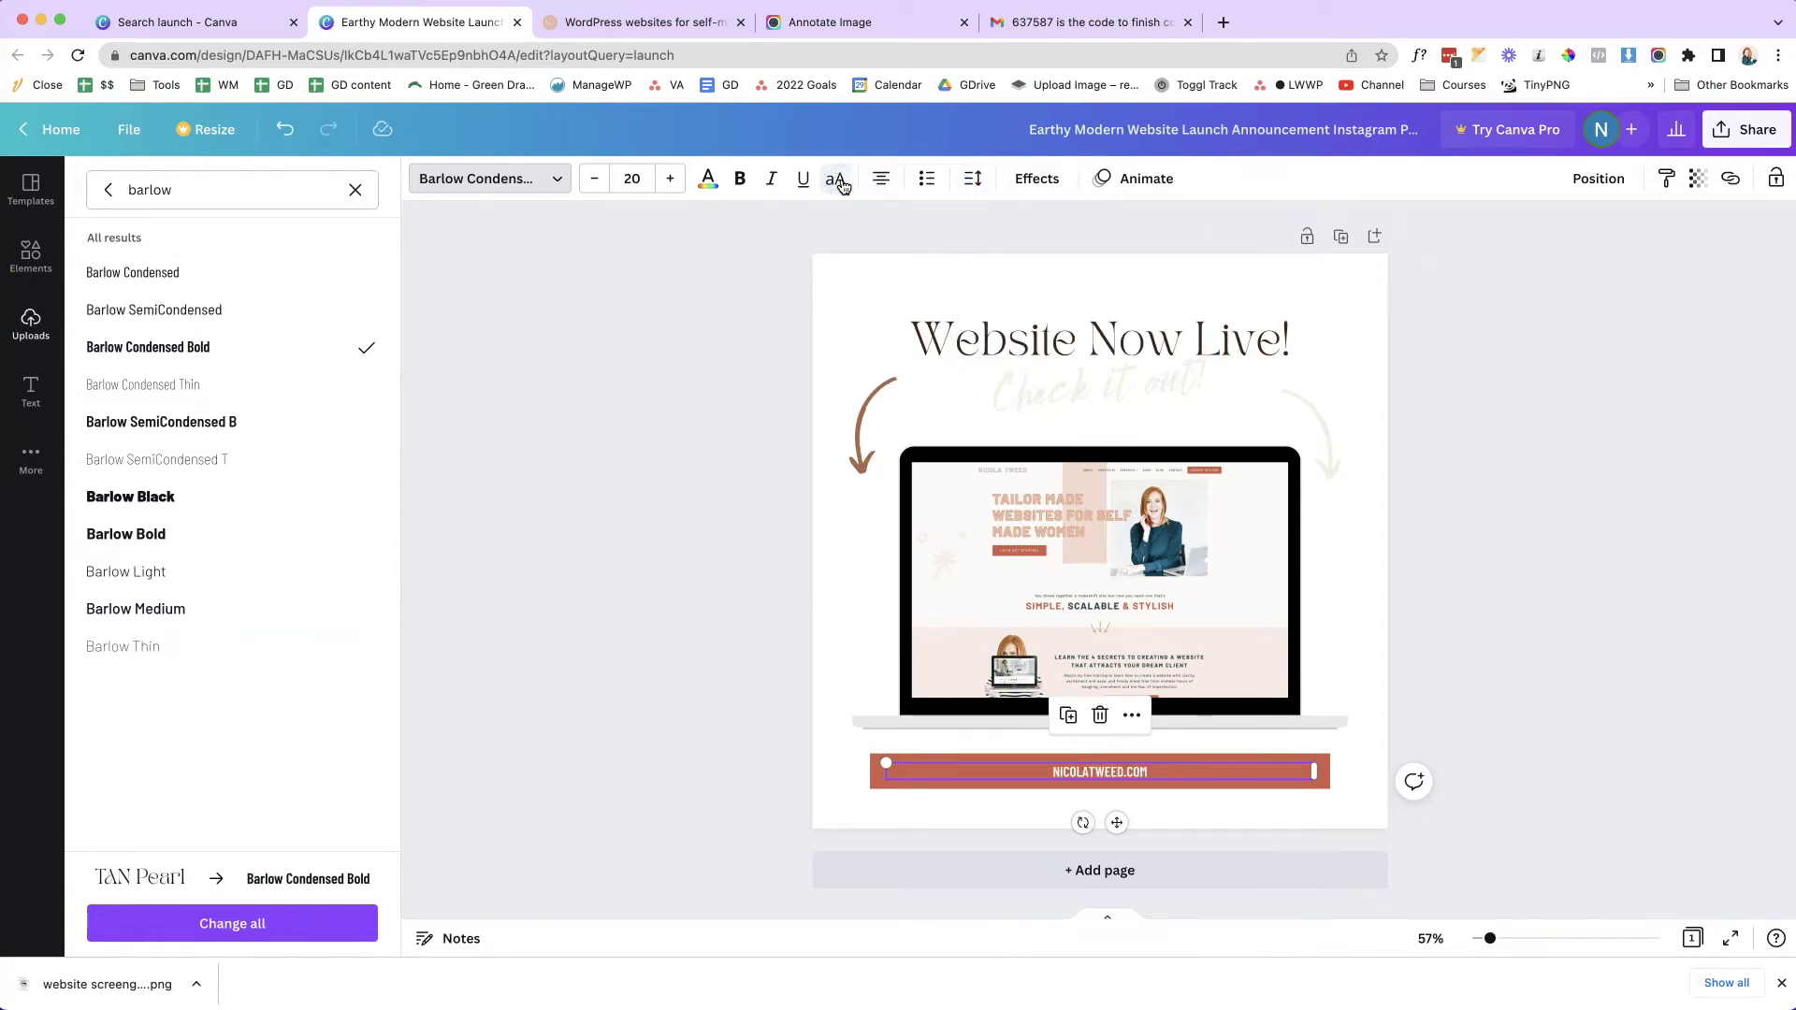
left_click(1547, 565)
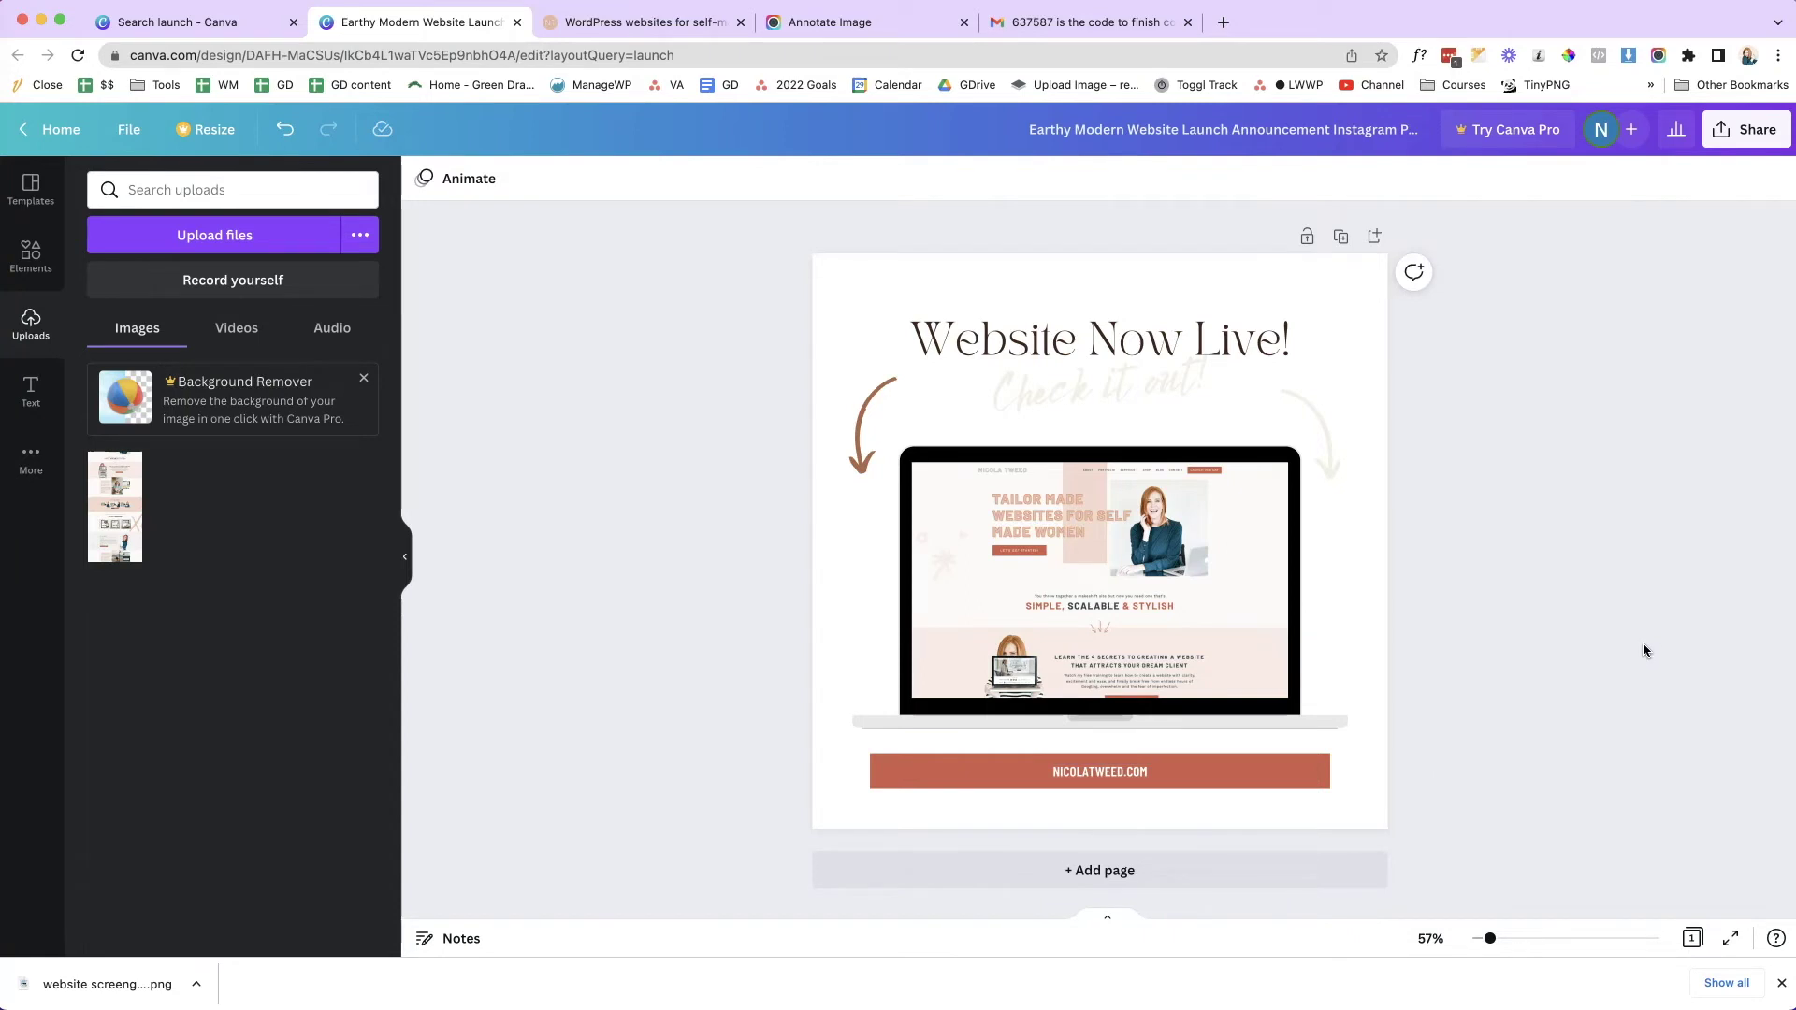
- Add a blank second page and search Elements for 'frame'
left_click(1375, 238)
left_click(1519, 361)
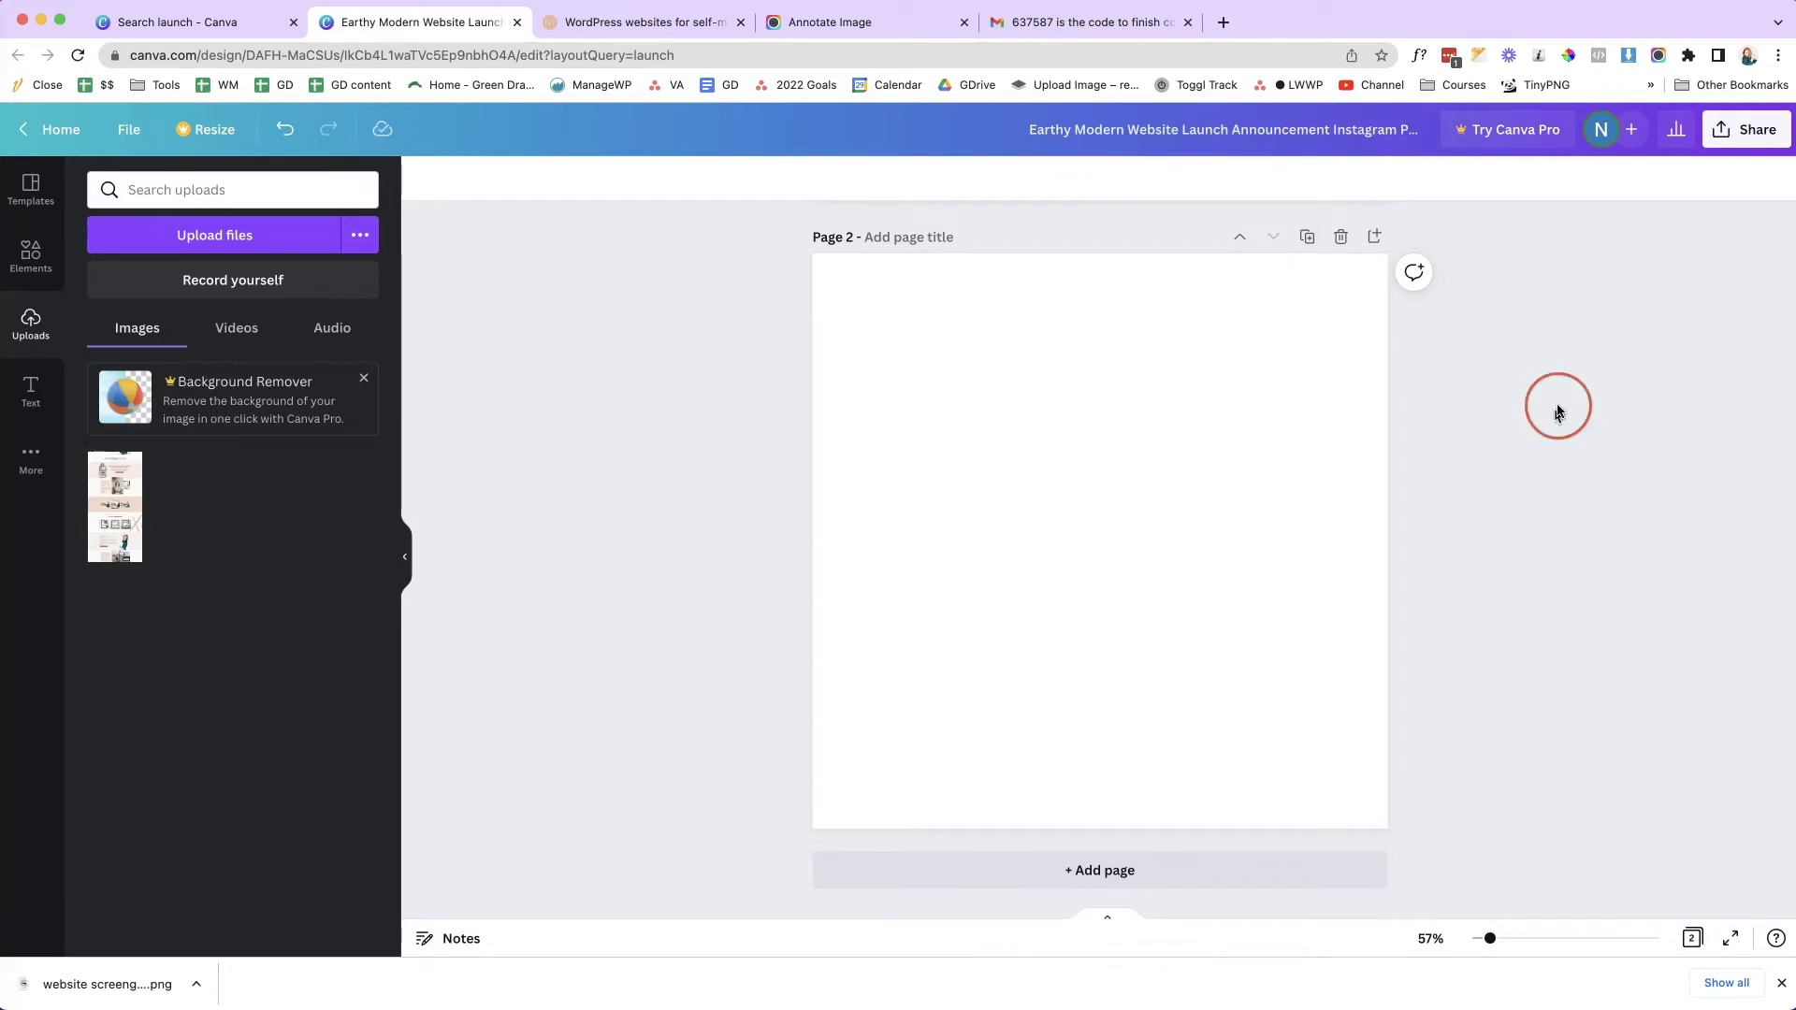
scroll(605, 428, "up", 1)
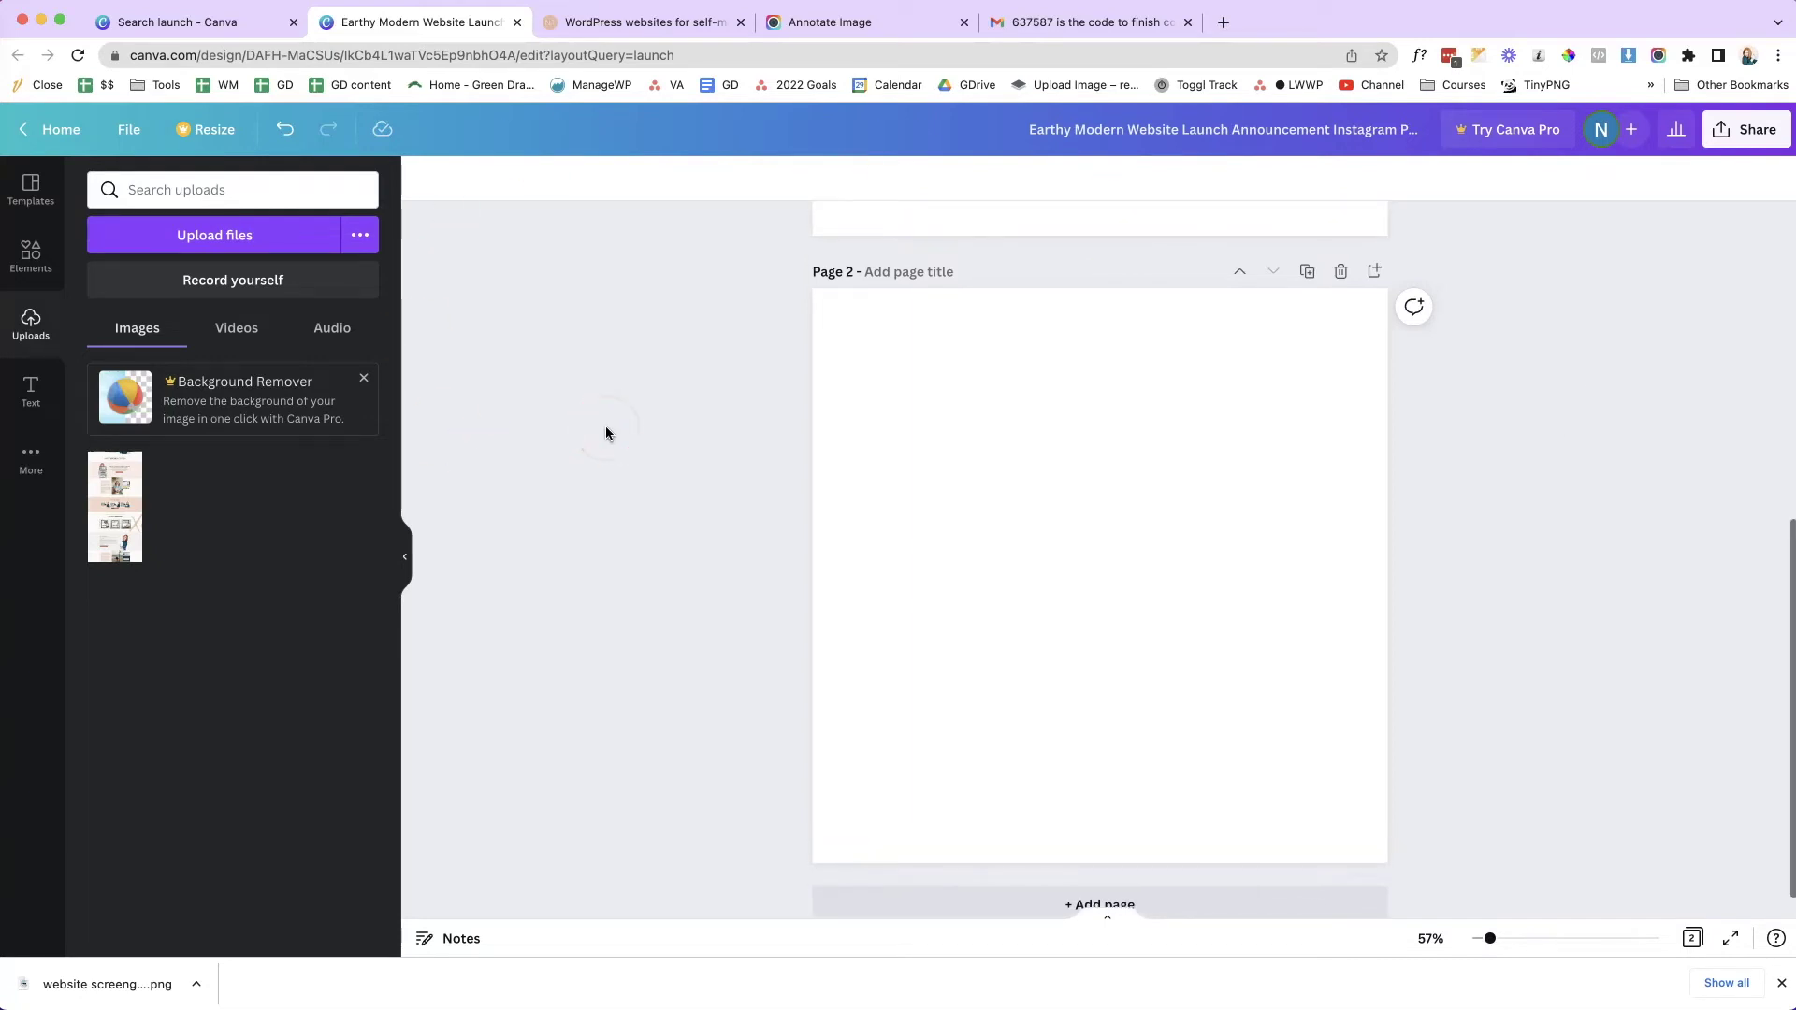
scroll(606, 428, "down", 1)
left_click(118, 314)
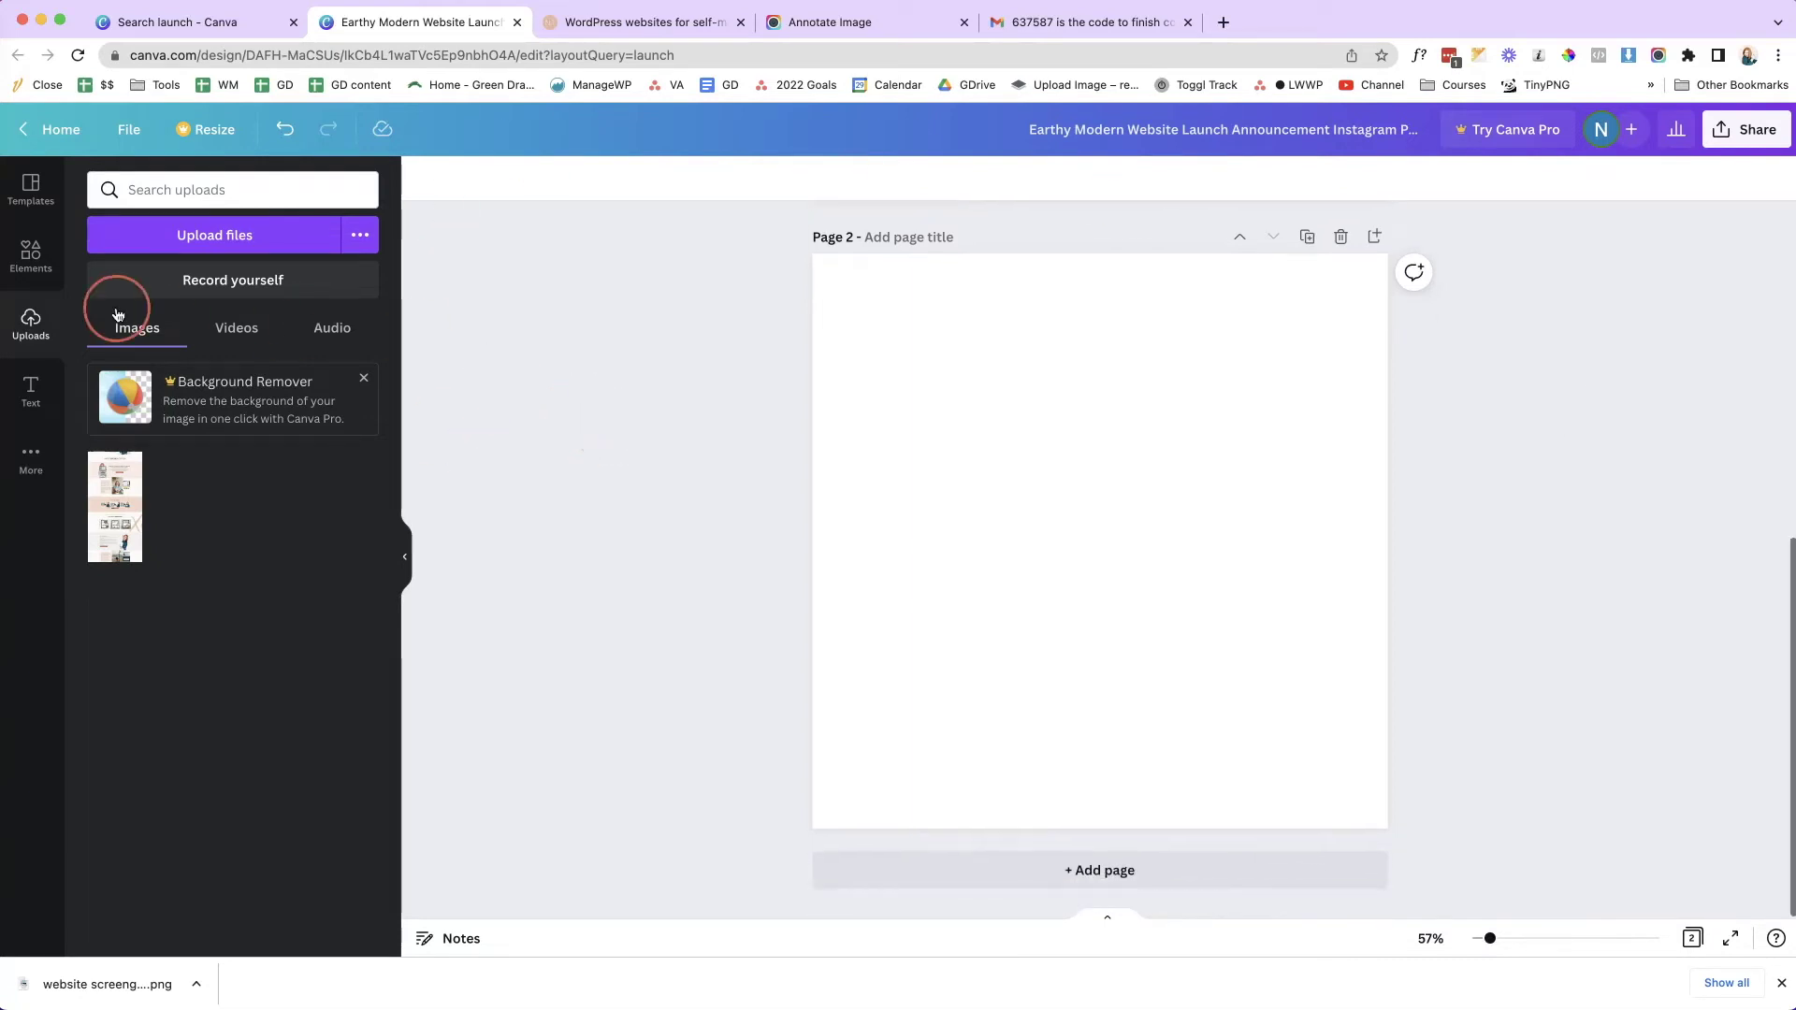
left_click(31, 259)
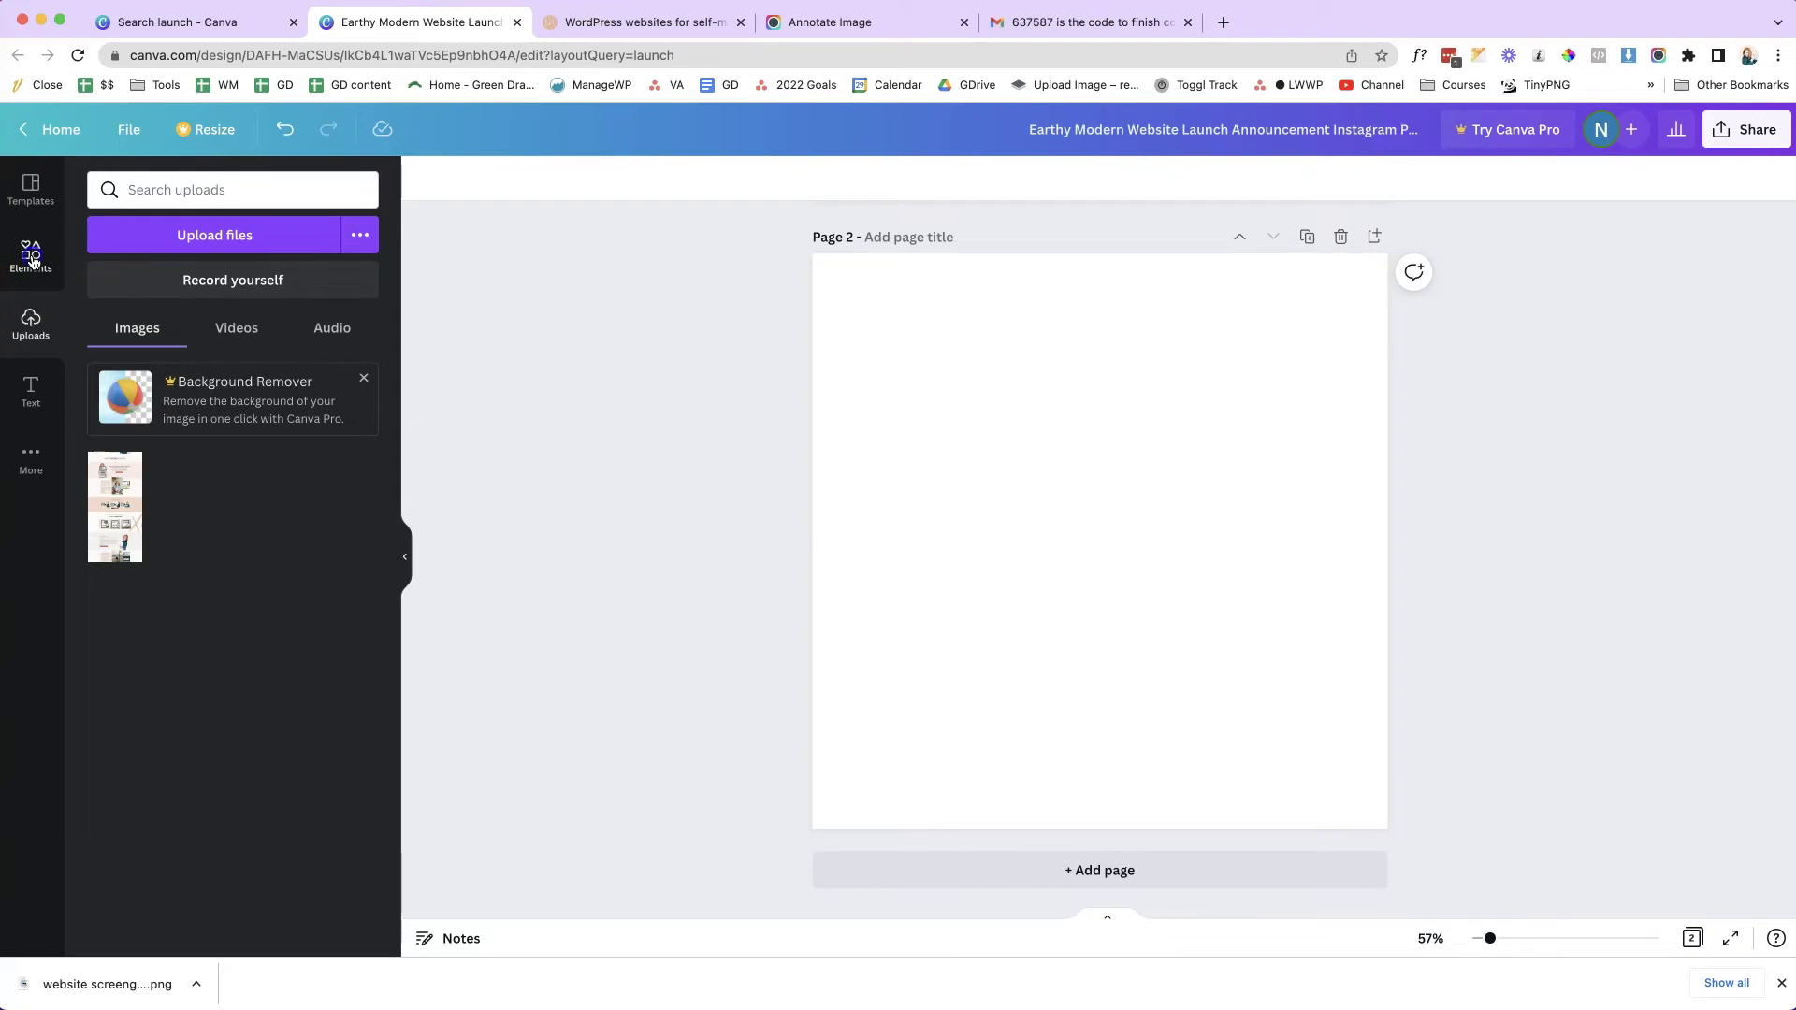
left_click(149, 189)
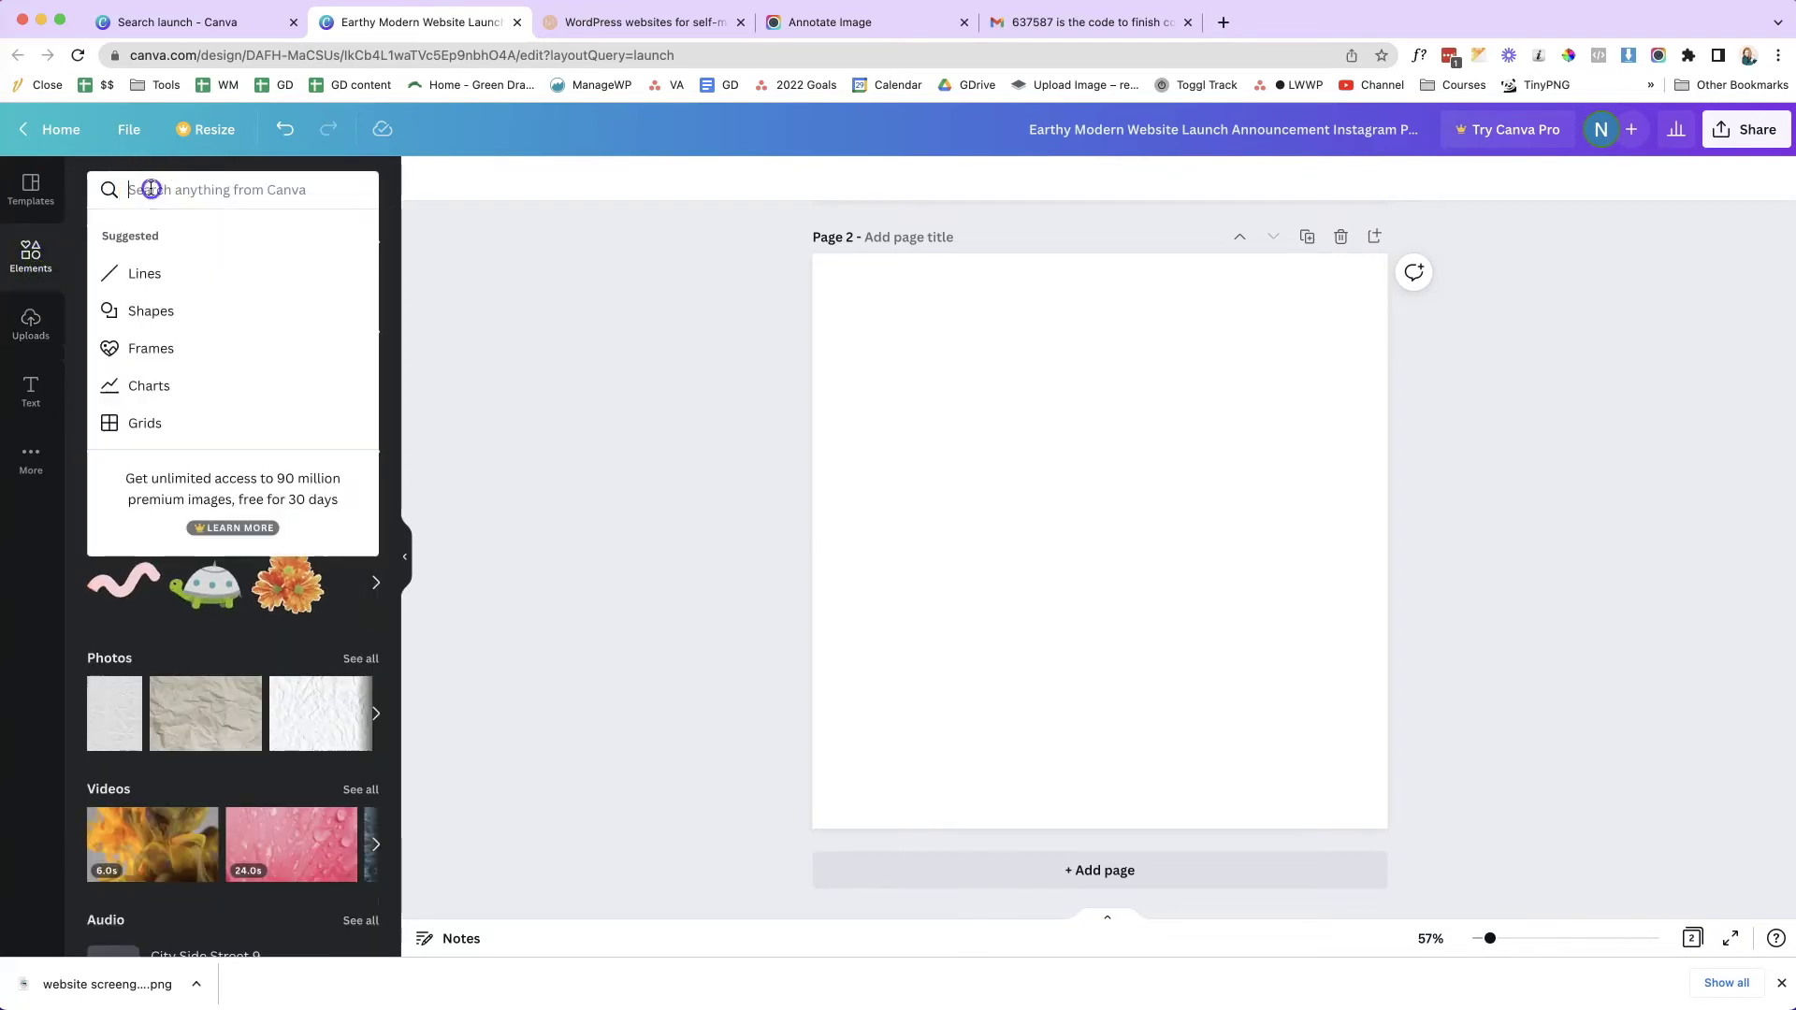
type("frame")
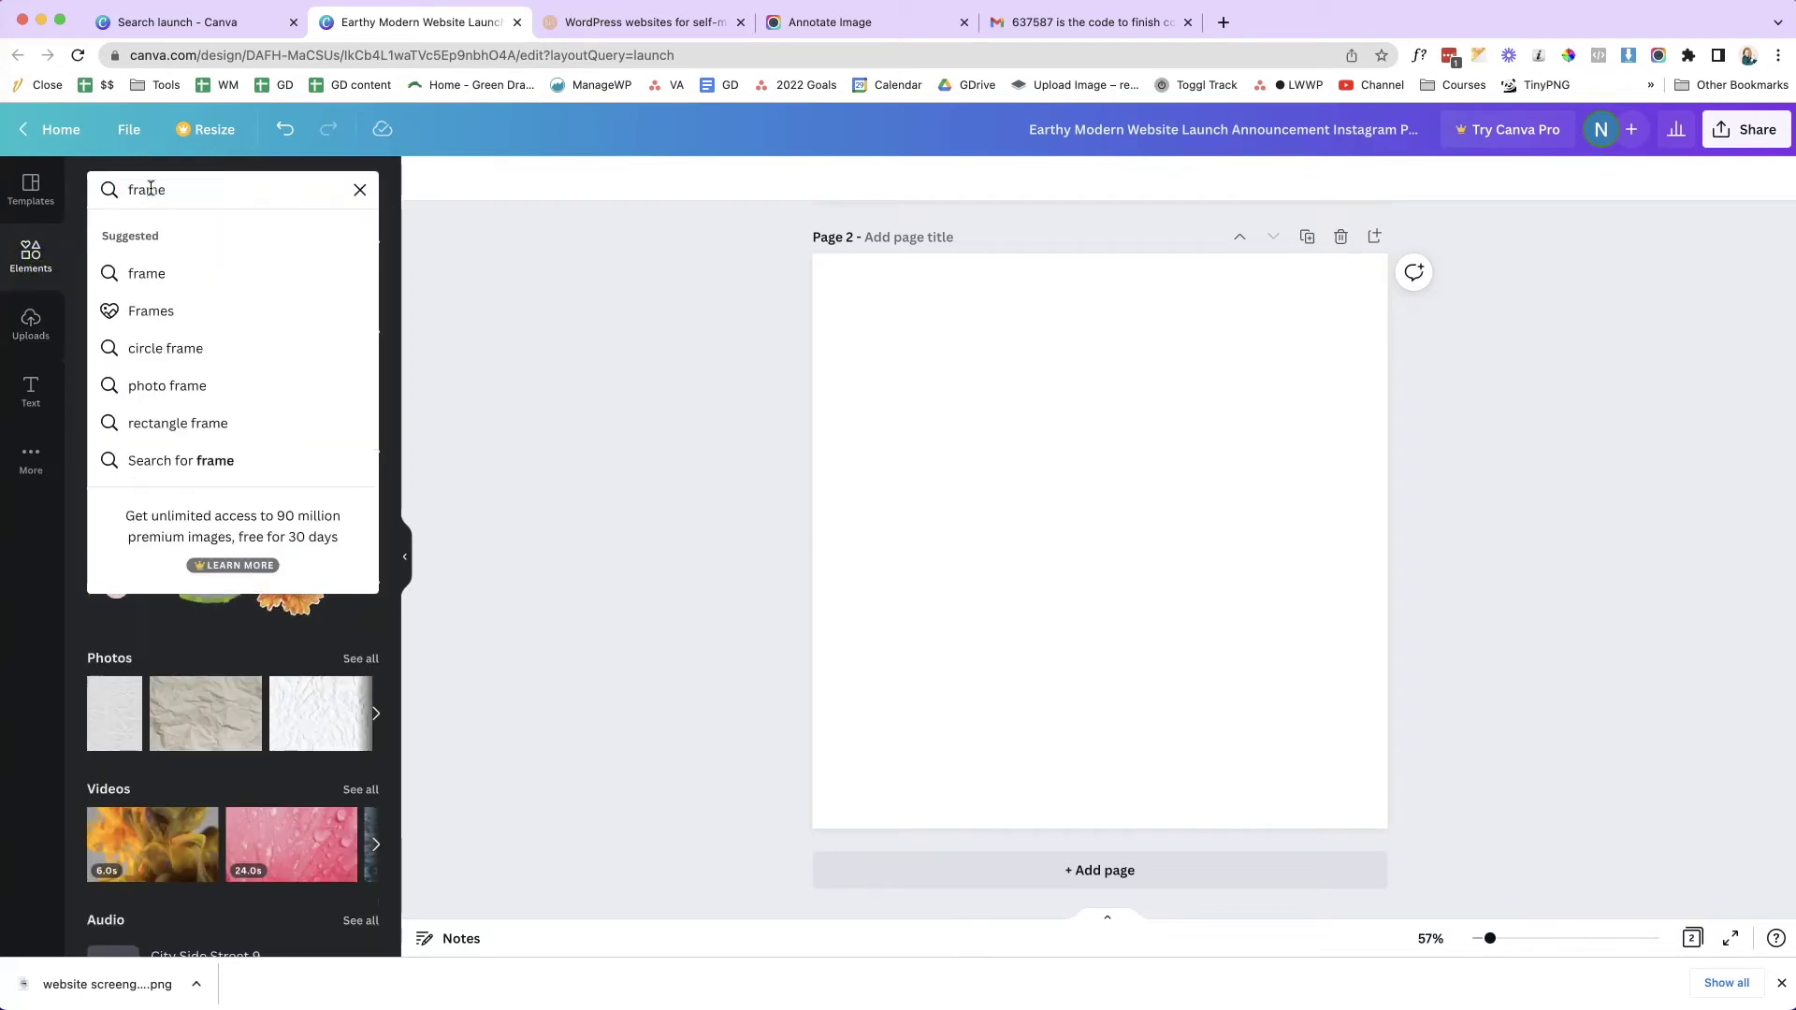
key("Return")
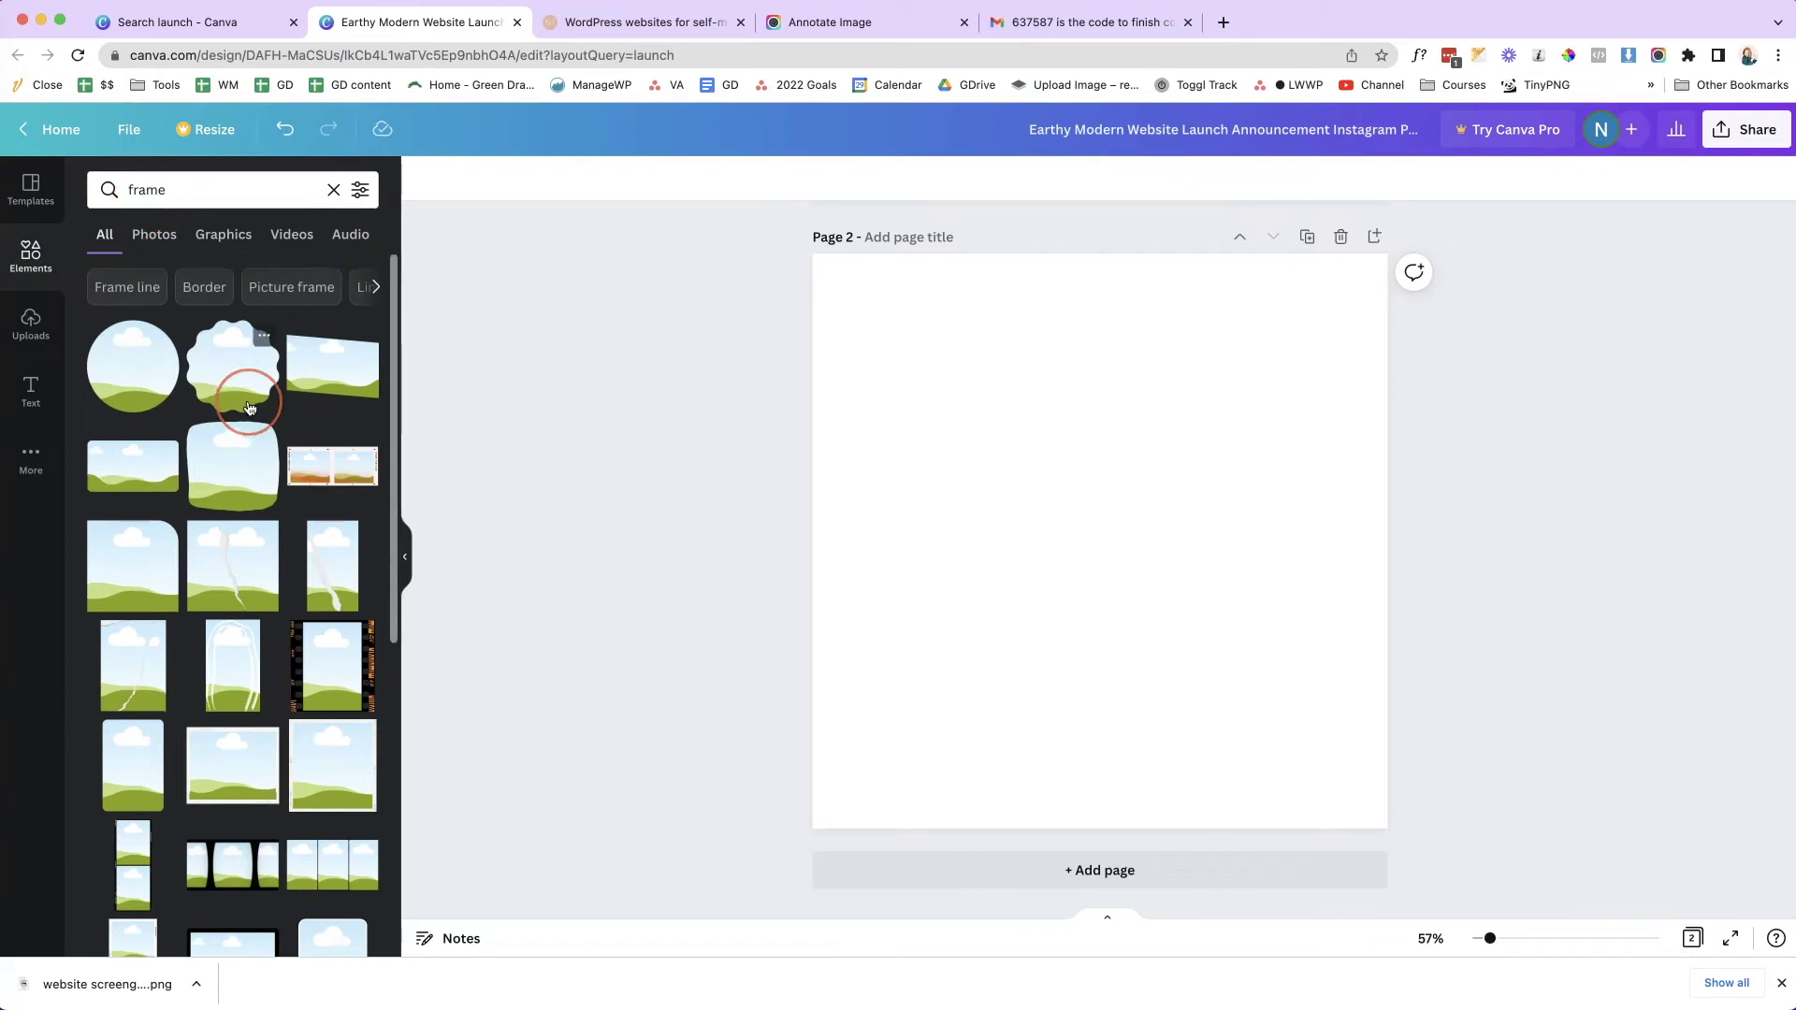
scroll(245, 397, "down", 4)
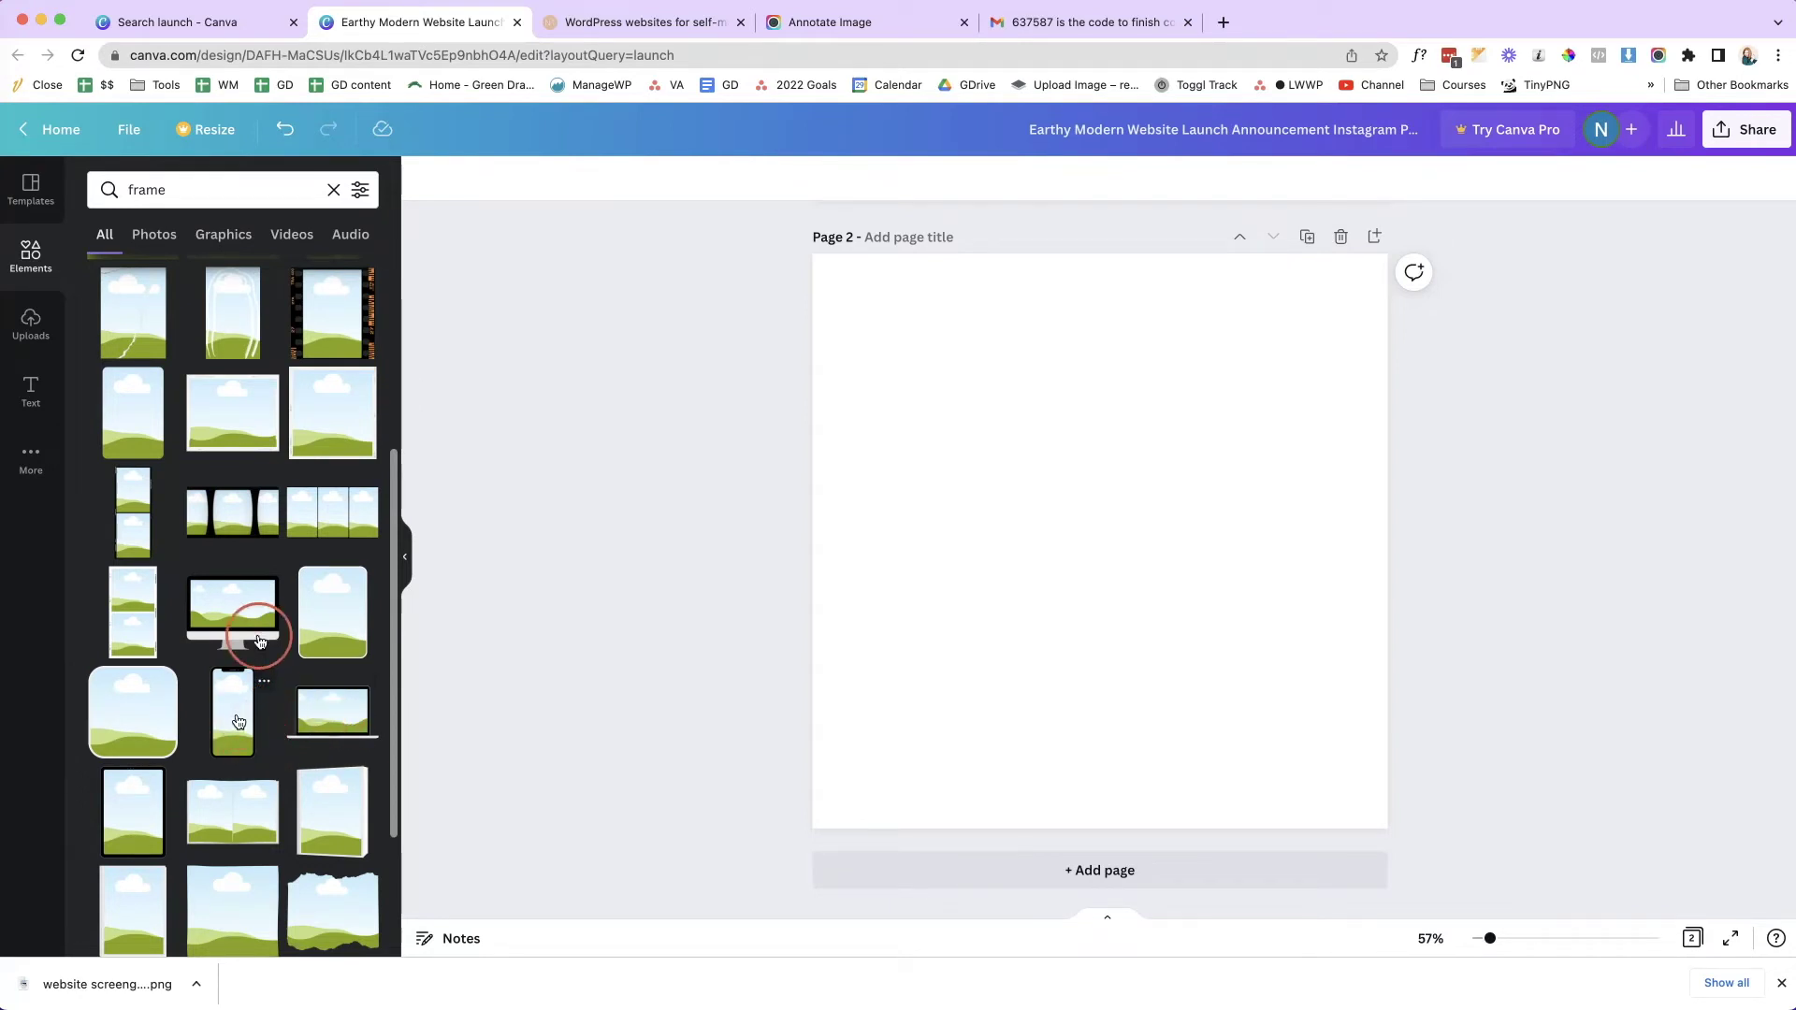
- Add the desktop monitor frame to page 2, enlarged and centred horizontally
left_click(1254, 708)
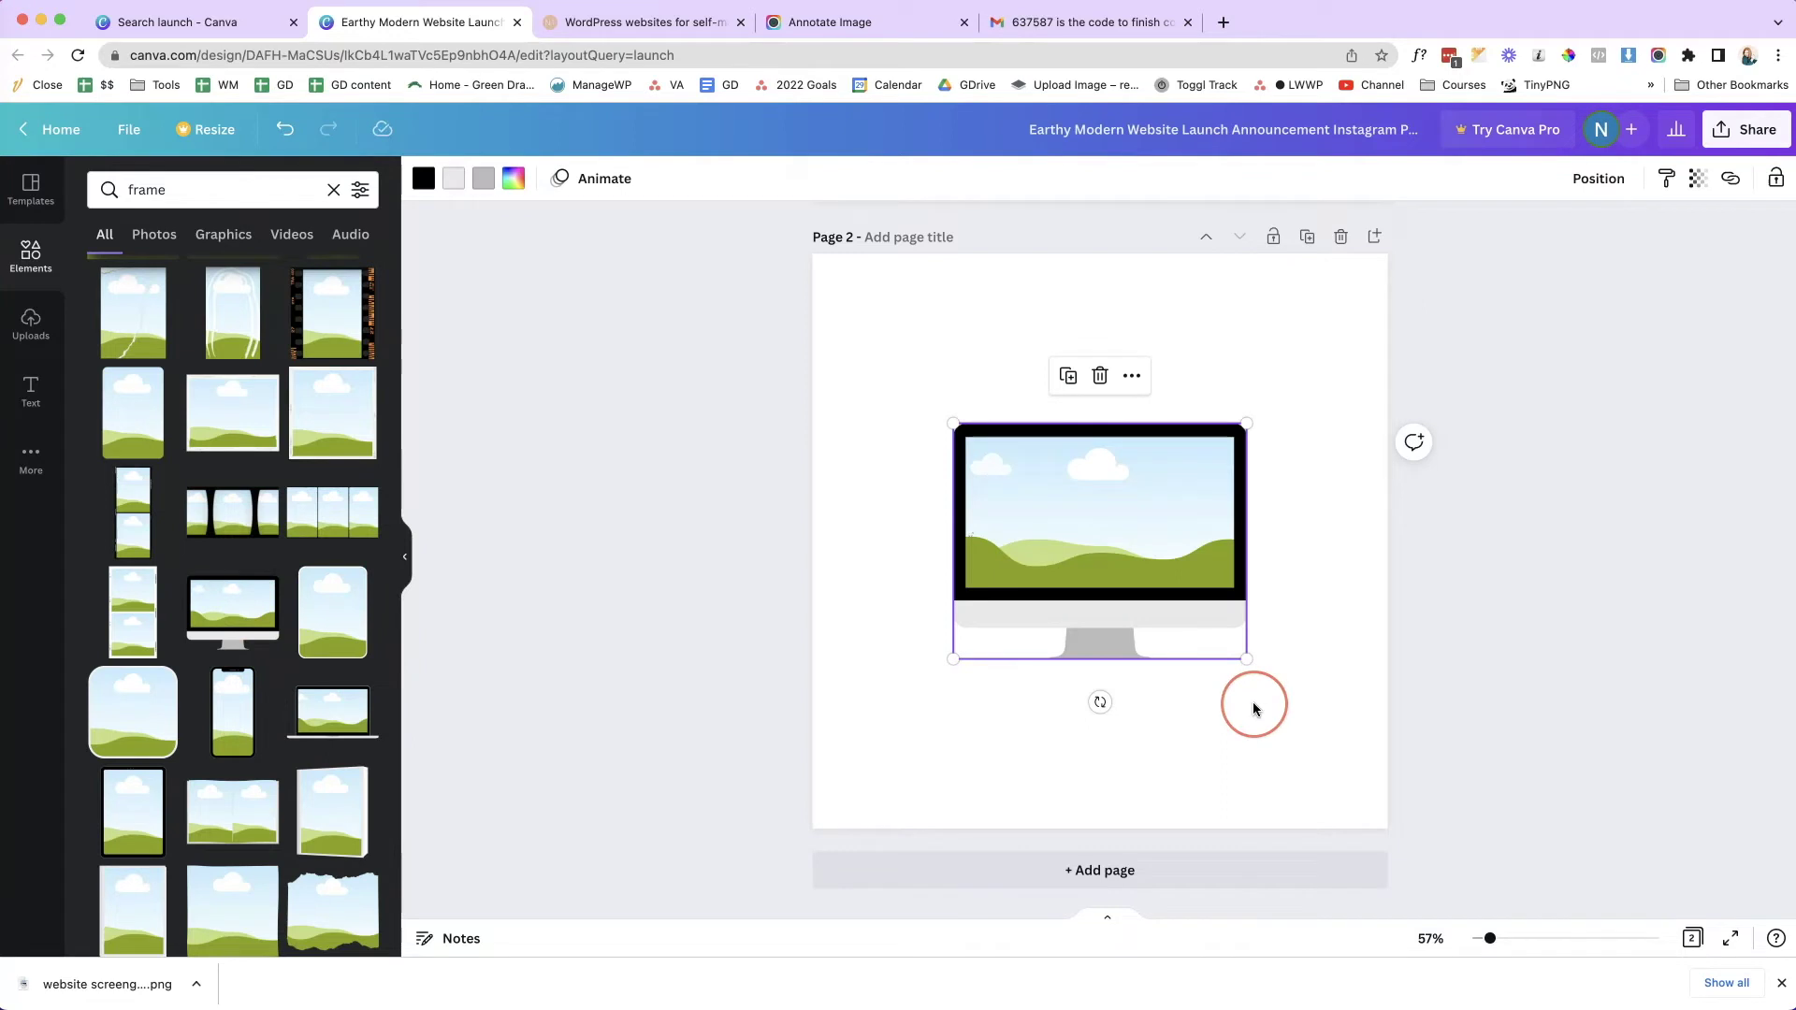
left_click_drag(1247, 425, 1369, 333)
left_click(1300, 452)
left_click_drag(1300, 452, 1246, 448)
left_click(1466, 473)
- Add the laptop frame overlapping the monitor's lower right, shifting the monitor left
left_click(335, 721)
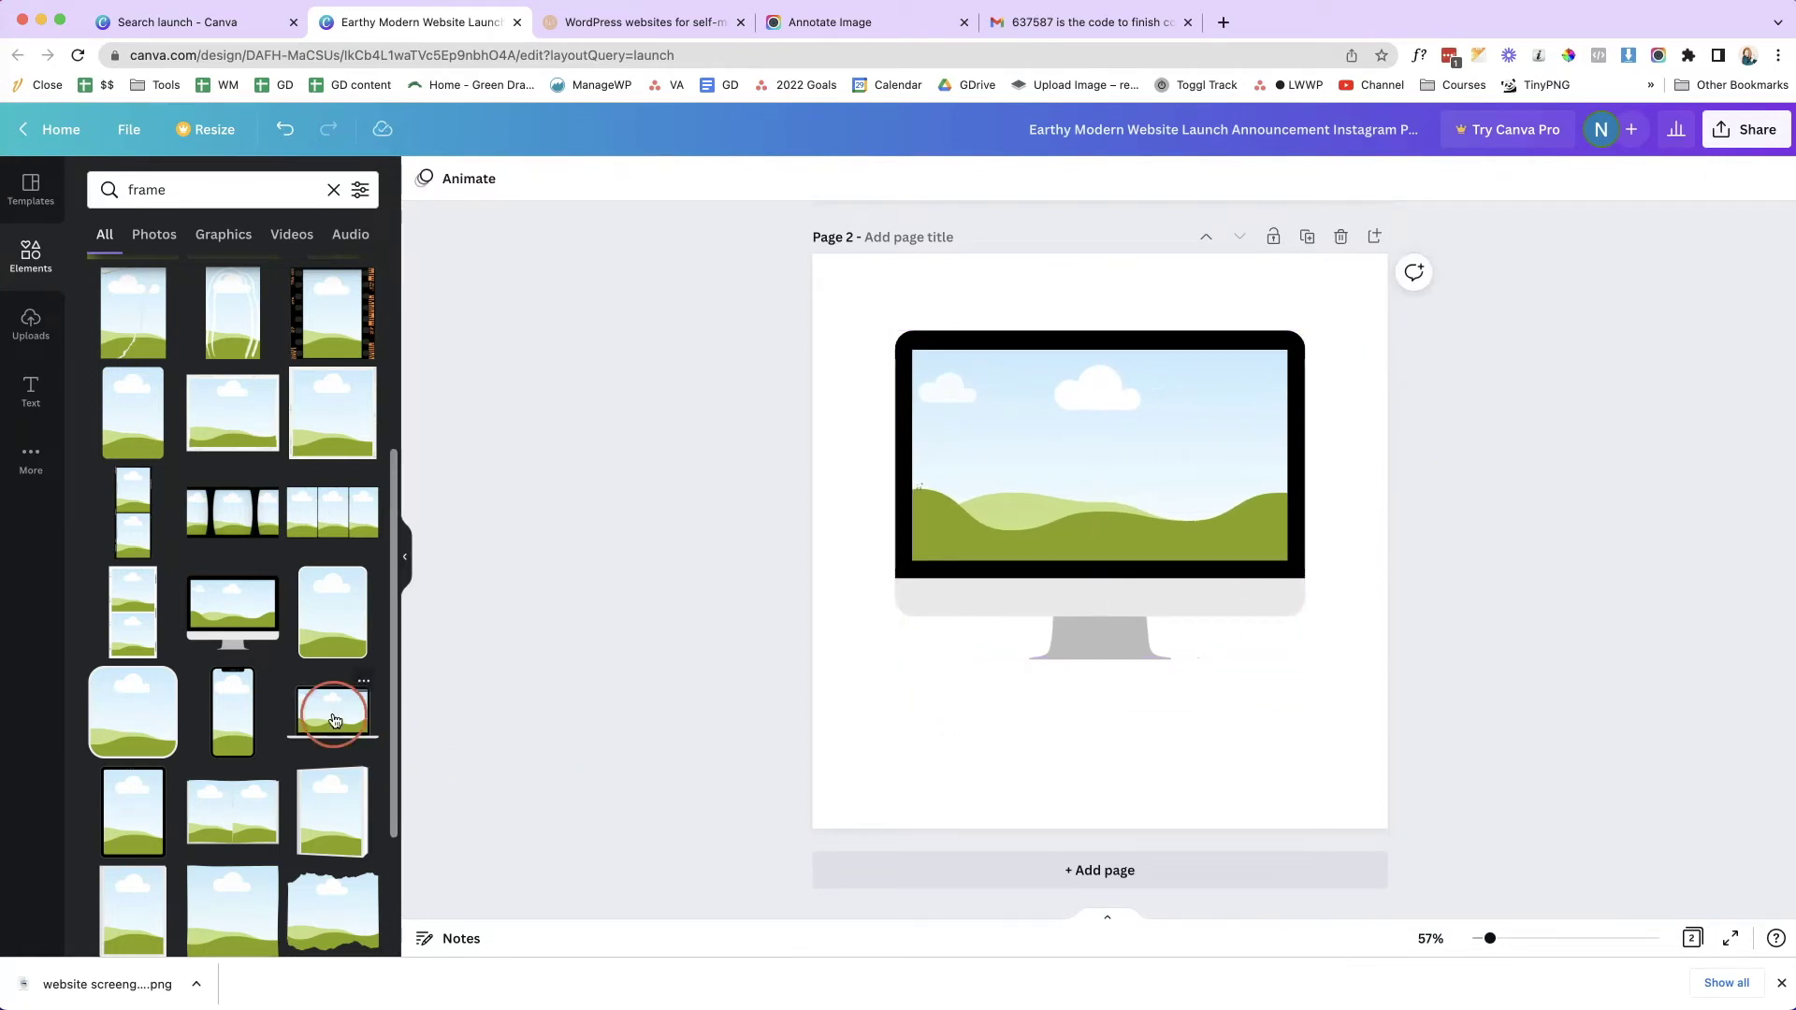
left_click_drag(383, 719, 1142, 586)
left_click_drag(1076, 674, 1010, 719)
left_click_drag(1010, 461, 951, 453)
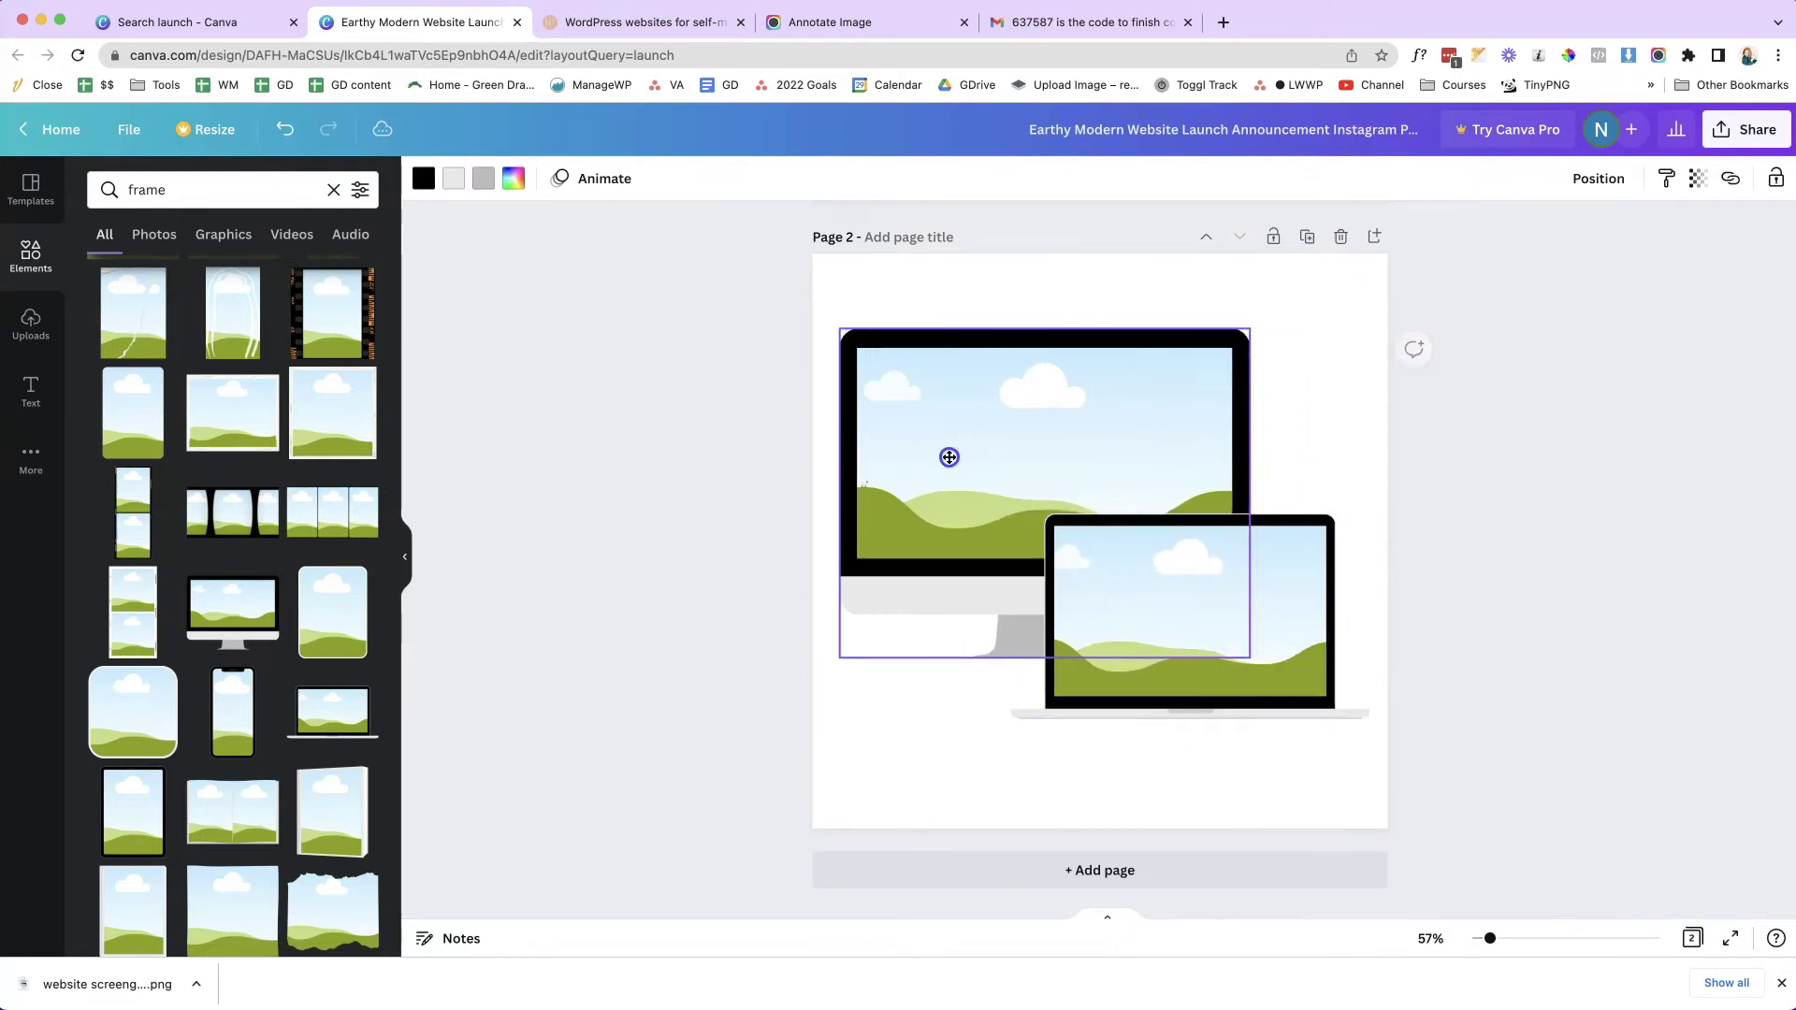
left_click_drag(1270, 608, 1303, 593)
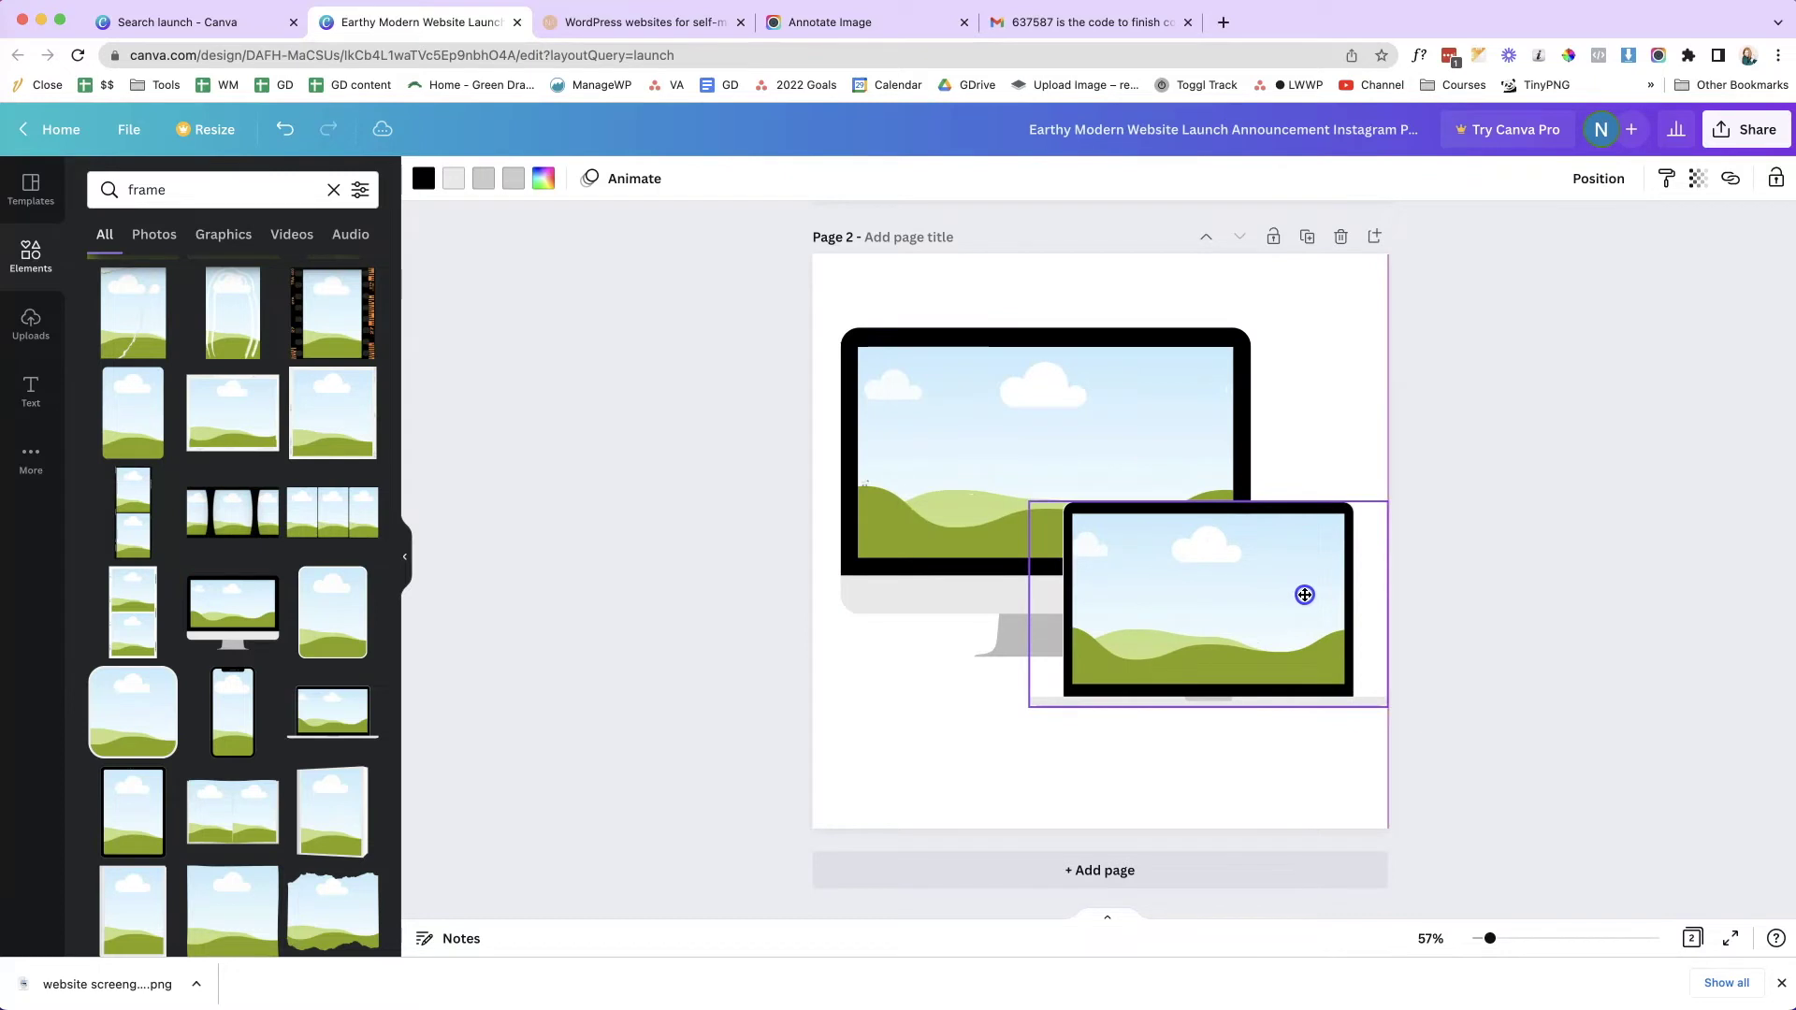
left_click_drag(1394, 704, 1372, 697)
left_click(1484, 707)
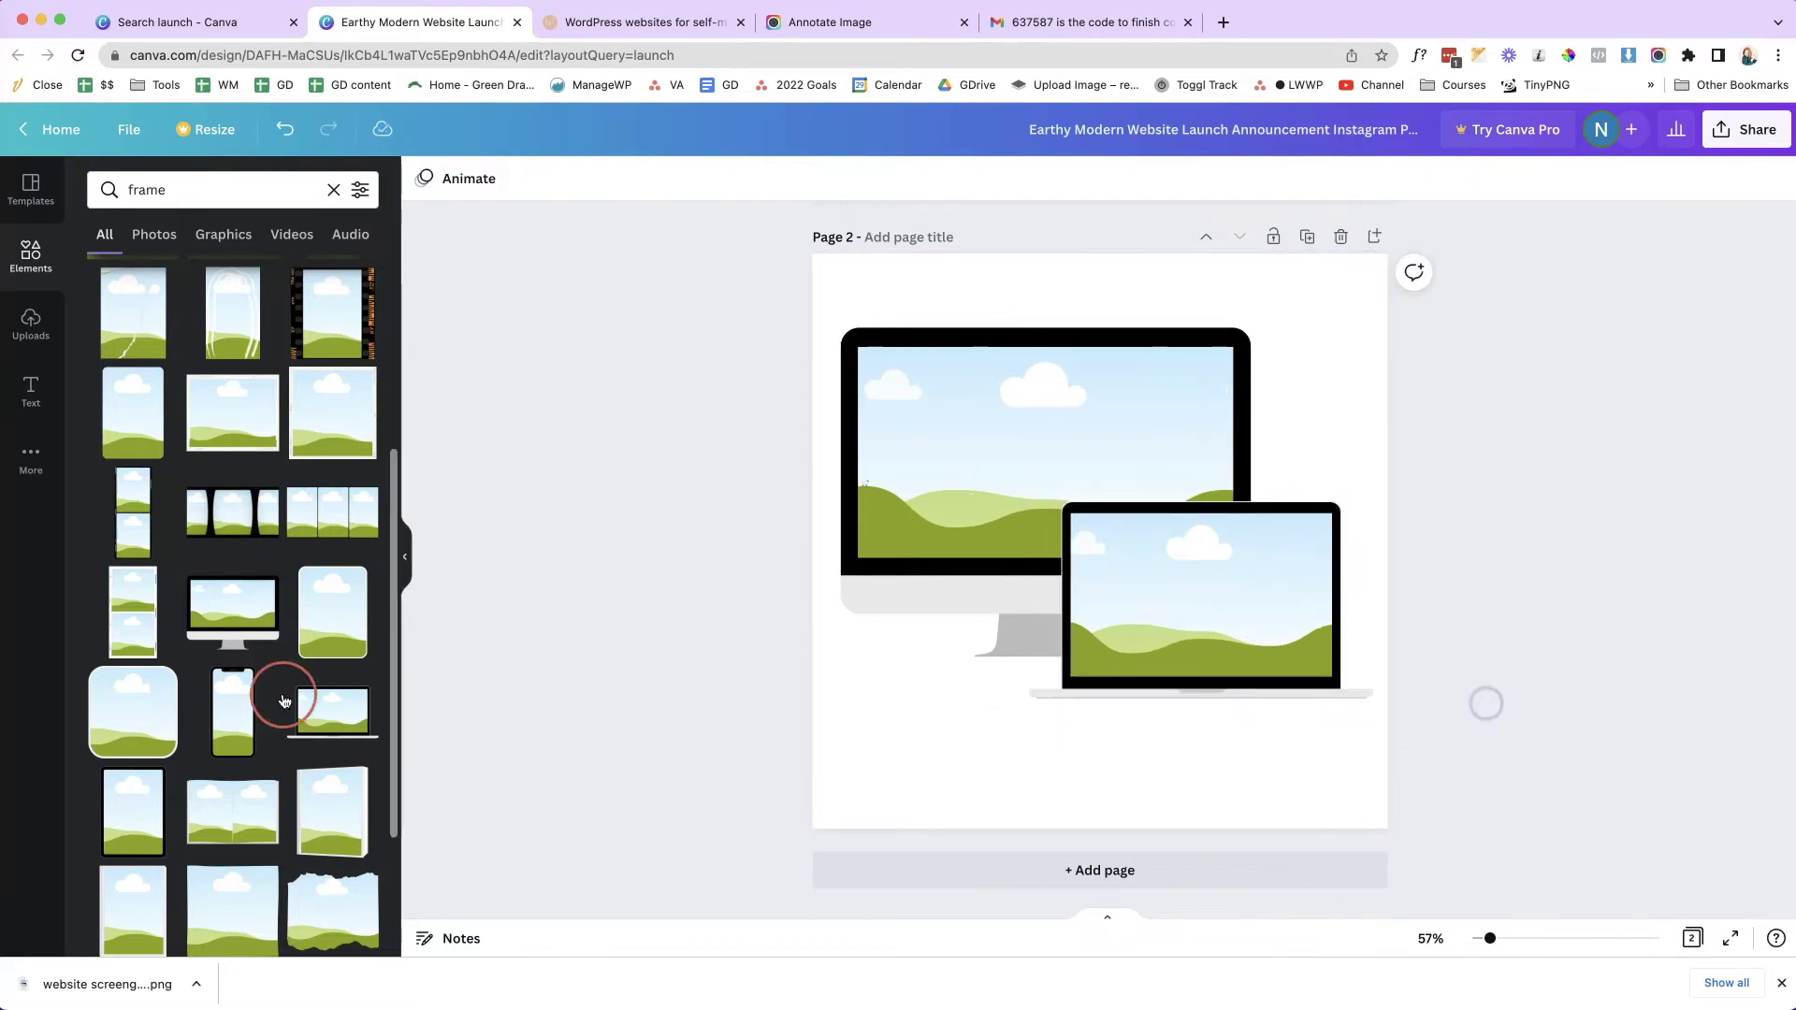
- Add a smaller phone frame placed at the laptop's lower left
left_click(225, 722)
left_click_drag(1063, 558, 890, 661)
left_click_drag(996, 802, 950, 738)
left_click_drag(925, 667, 1034, 712)
left_click_drag(1075, 769, 1038, 694)
left_click(1375, 734)
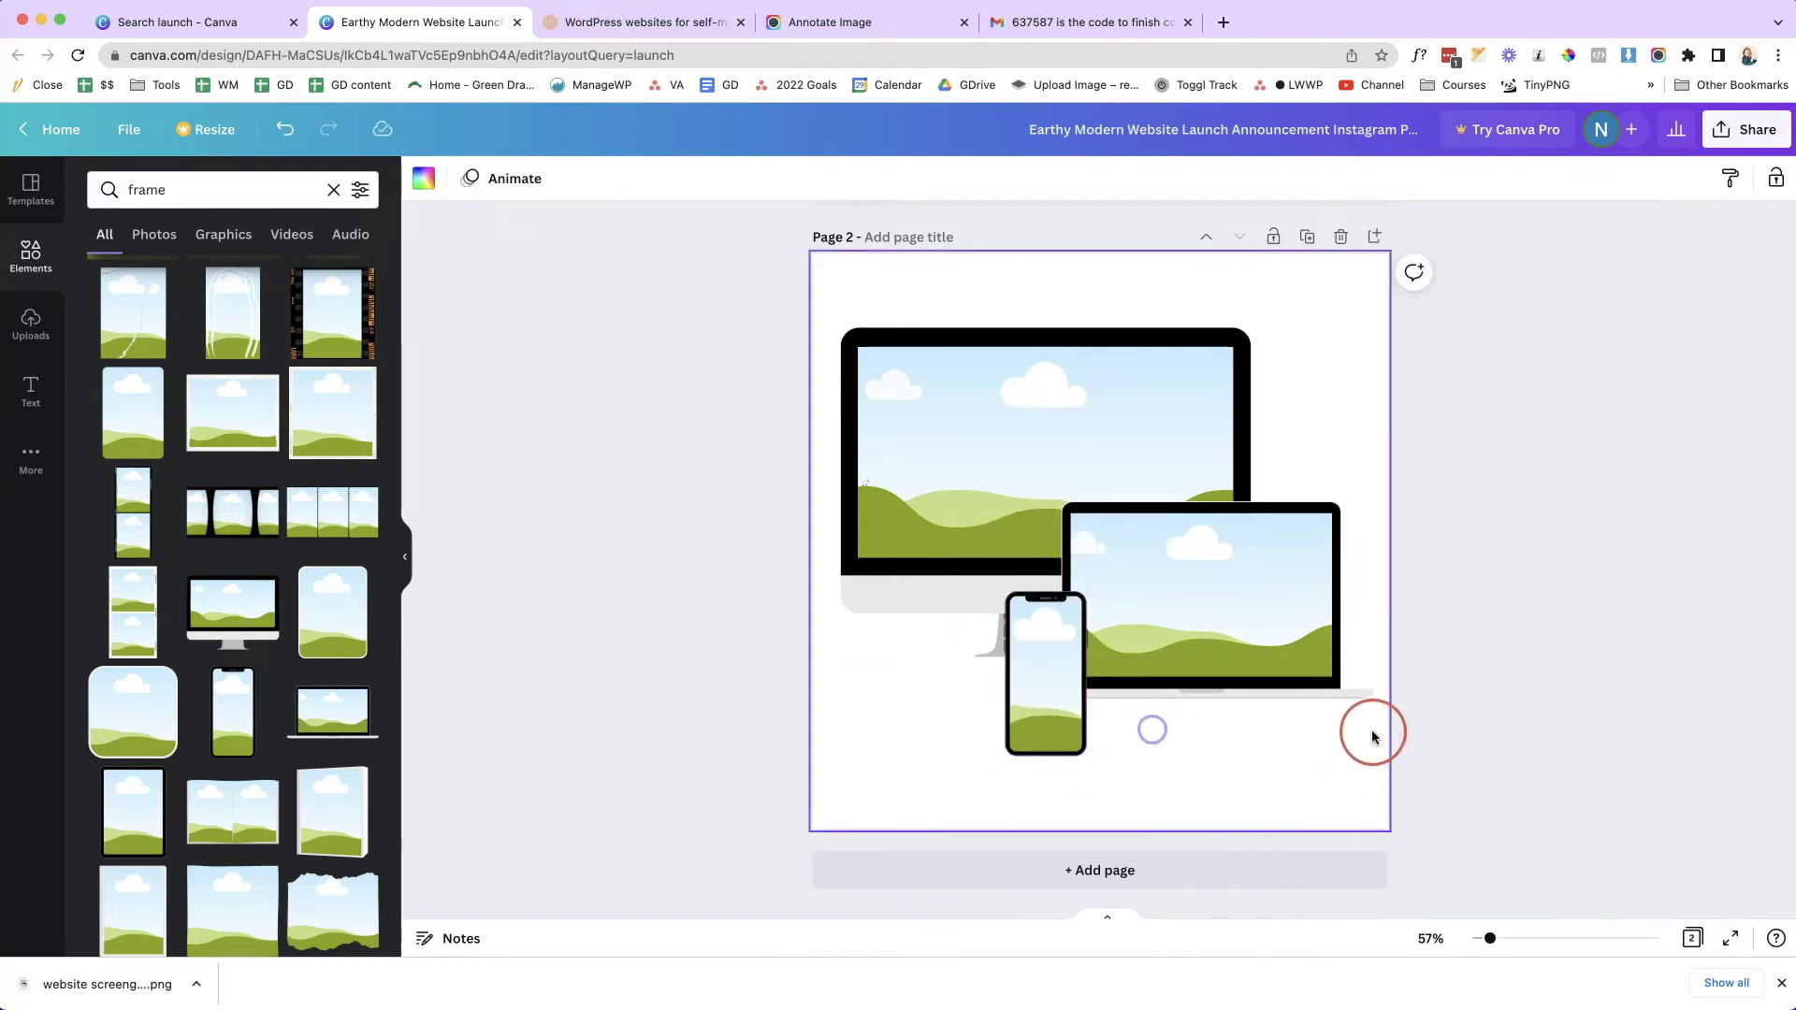
left_click(1614, 648)
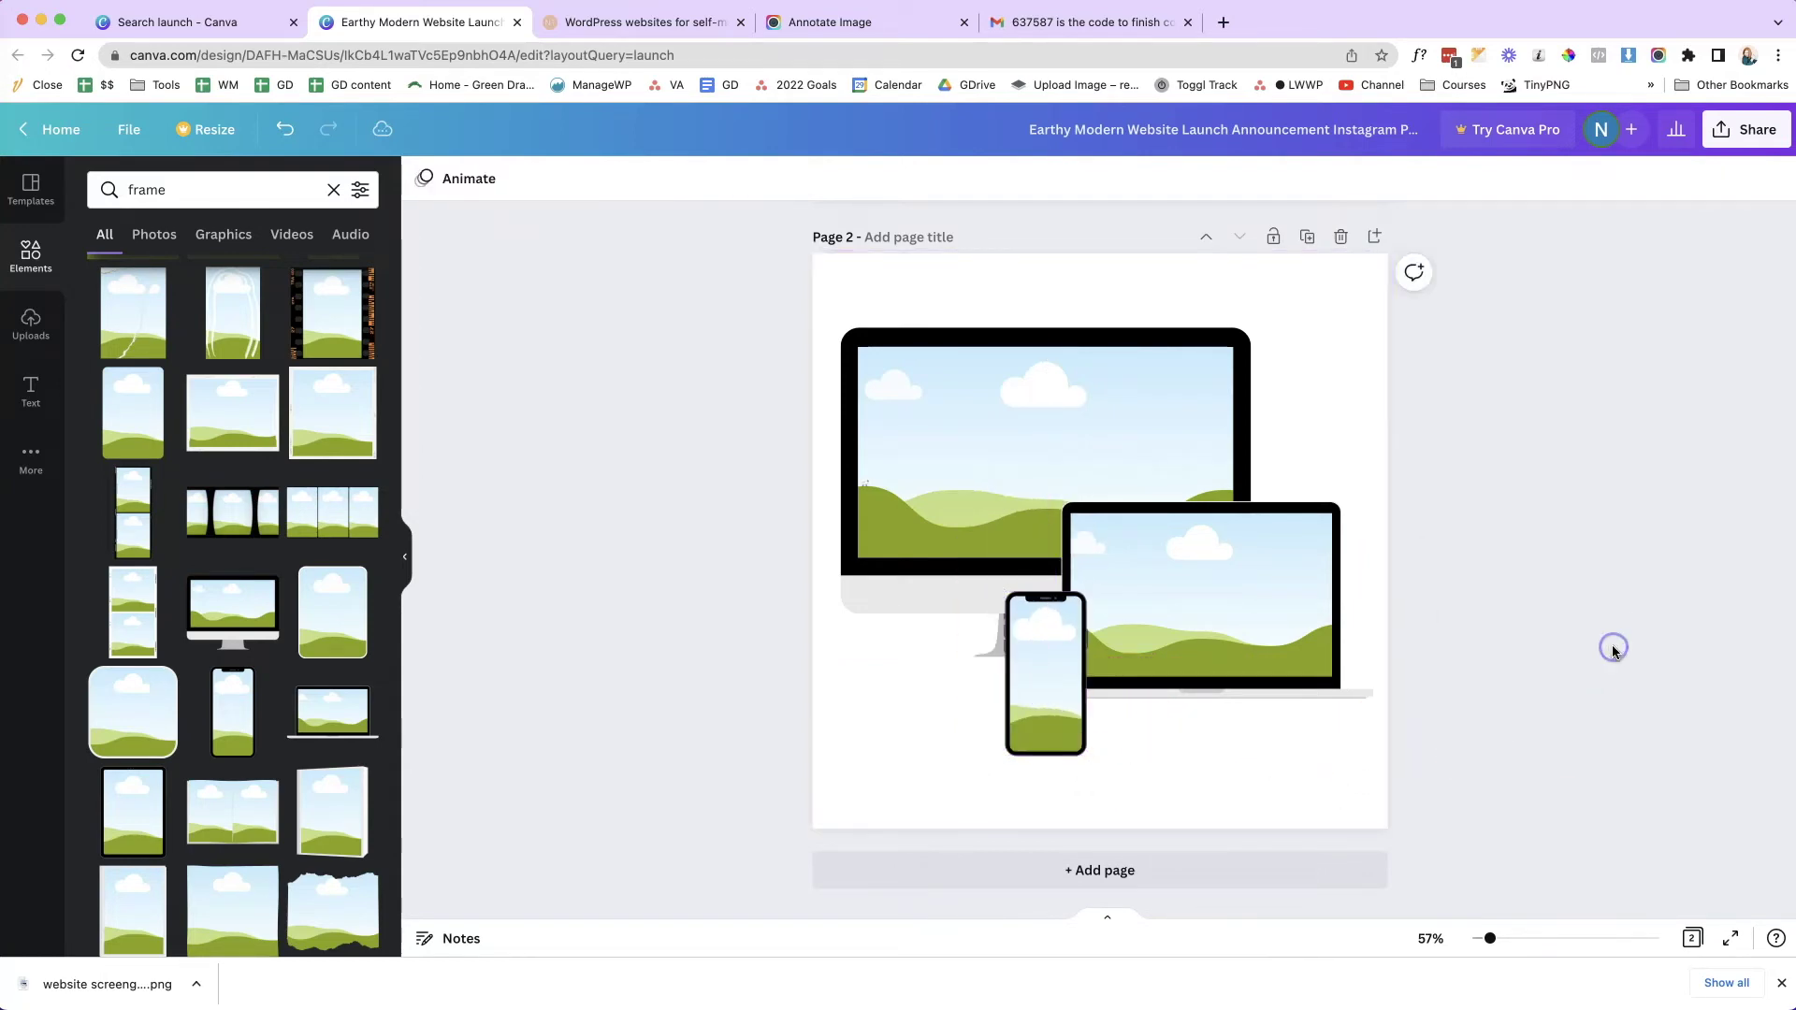
left_click(31, 323)
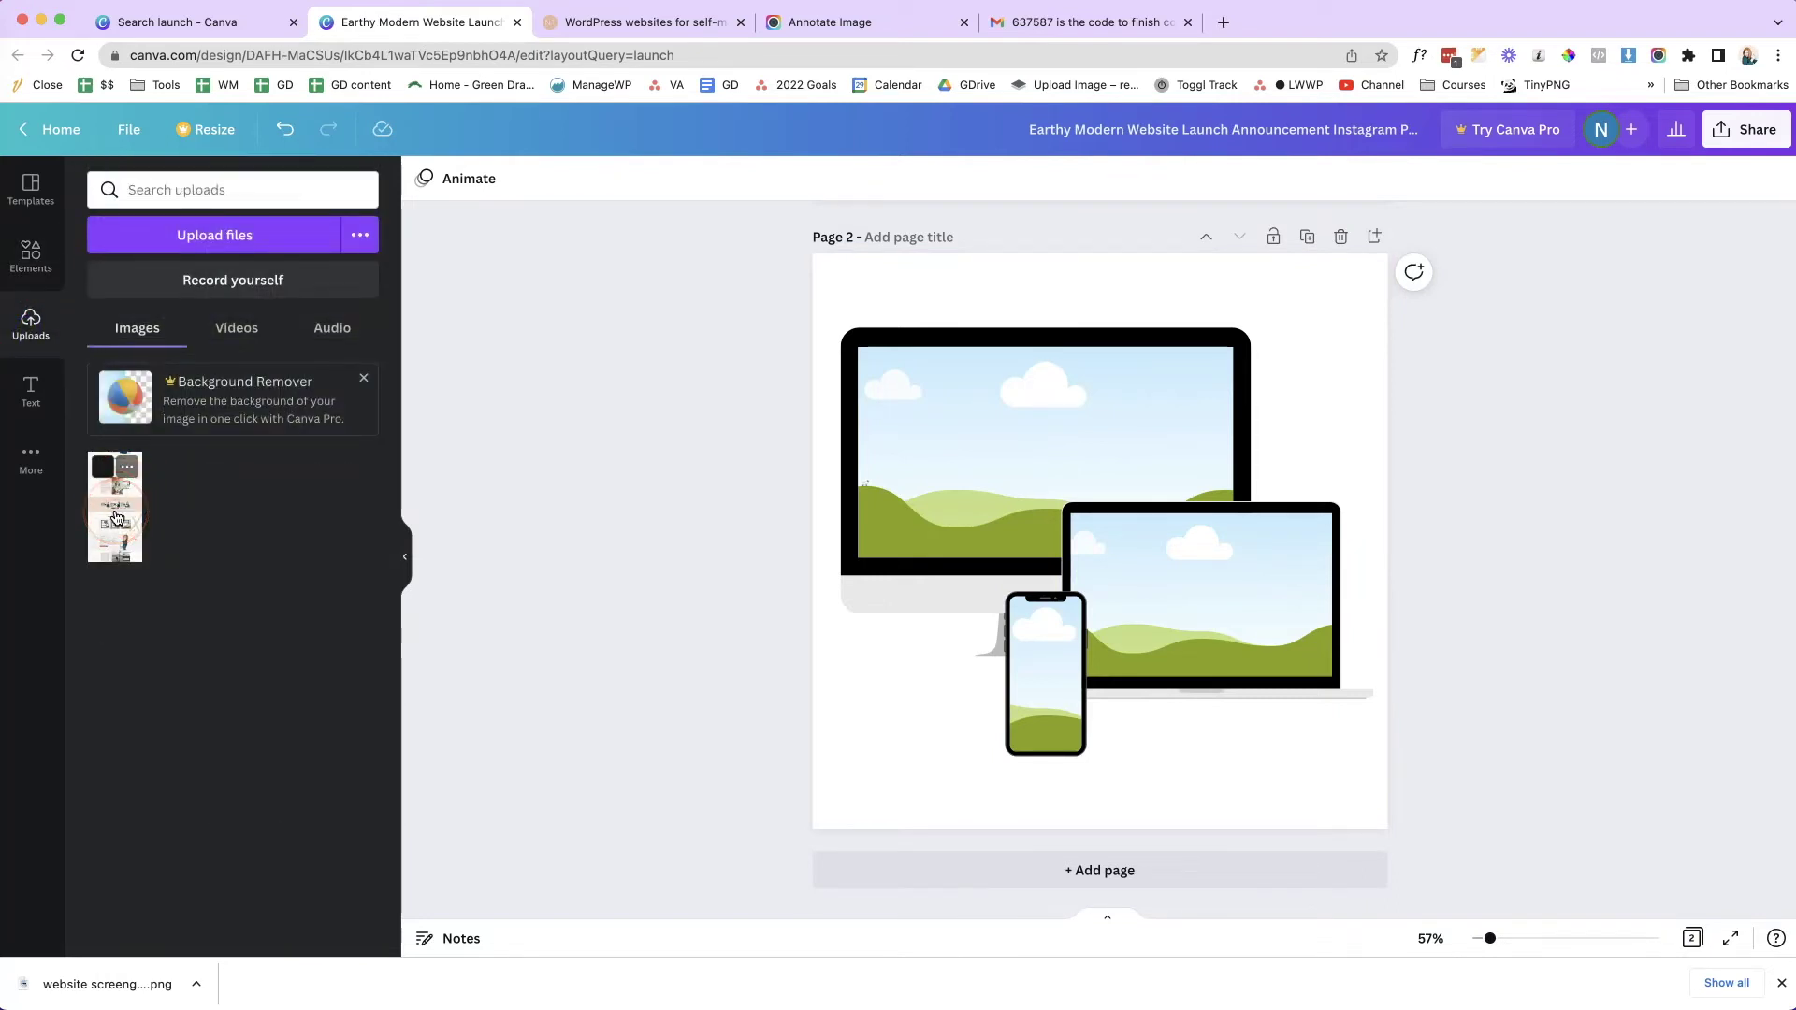
- Fill the monitor frame with the website screenshot, showing the site's header
left_click_drag(116, 518, 1018, 456)
double_click(1018, 460)
left_click_drag(1027, 364, 1037, 457)
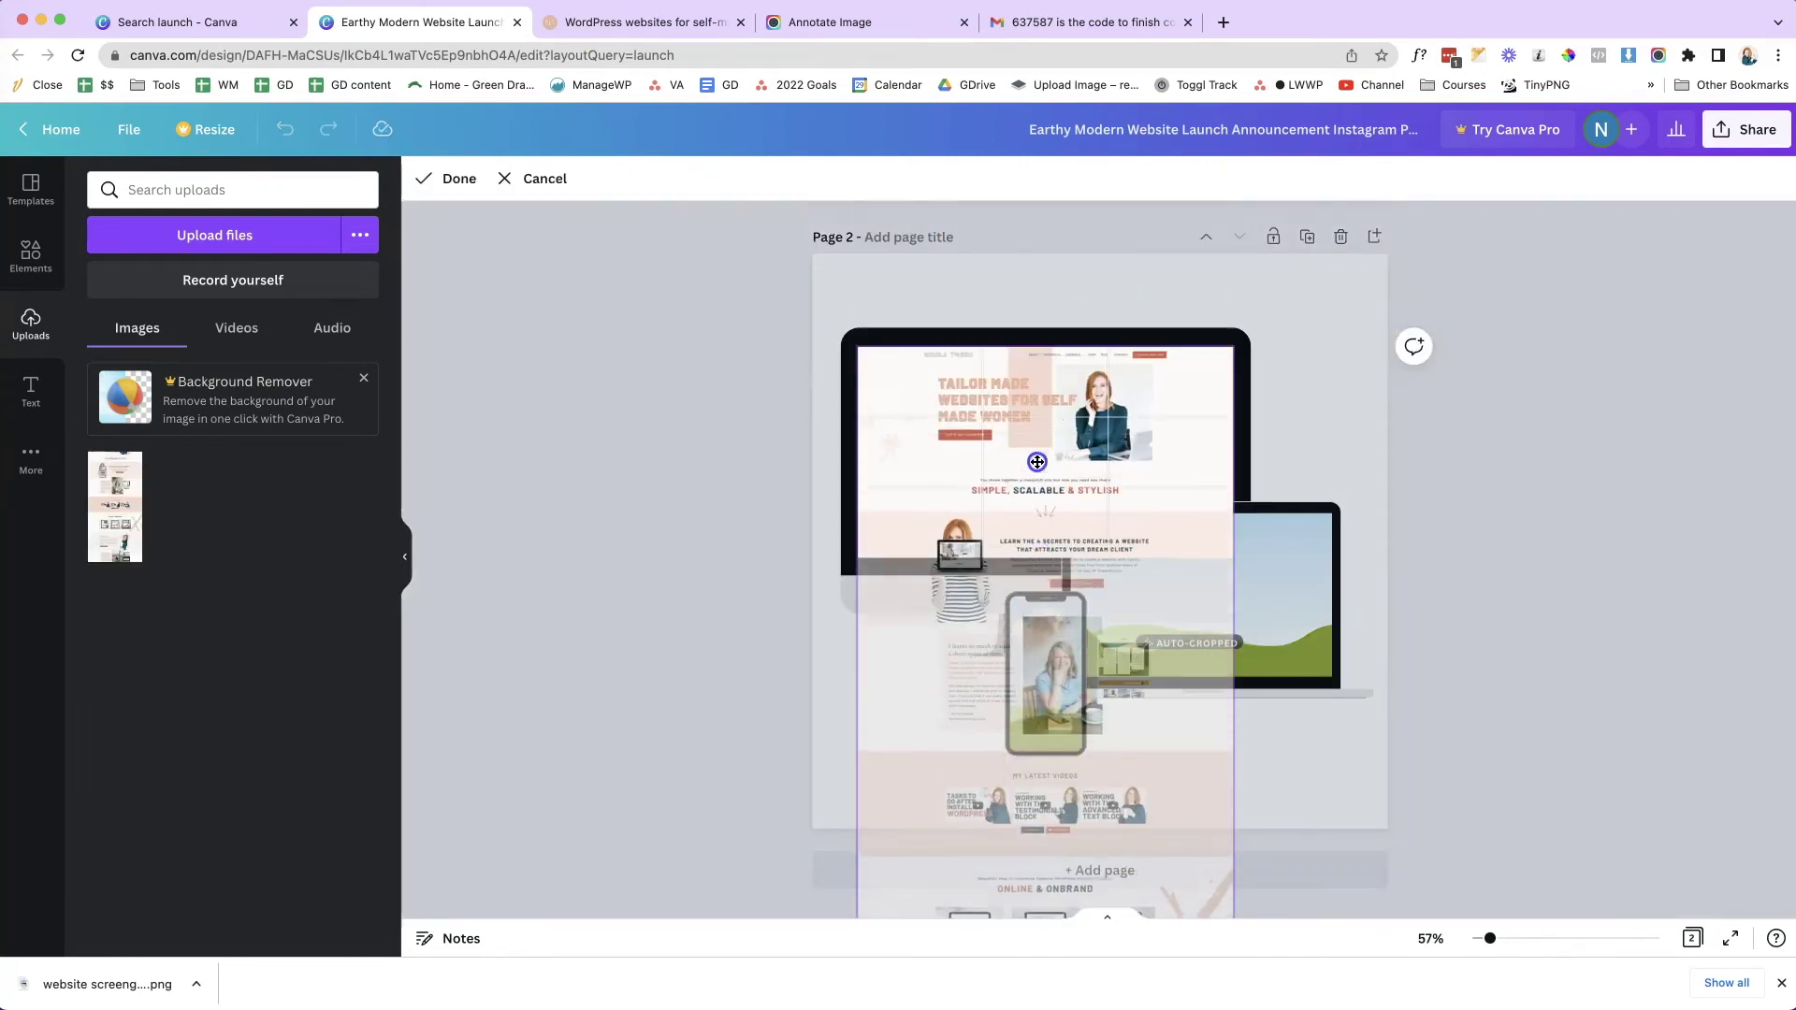
left_click(1714, 520)
left_click(1451, 650)
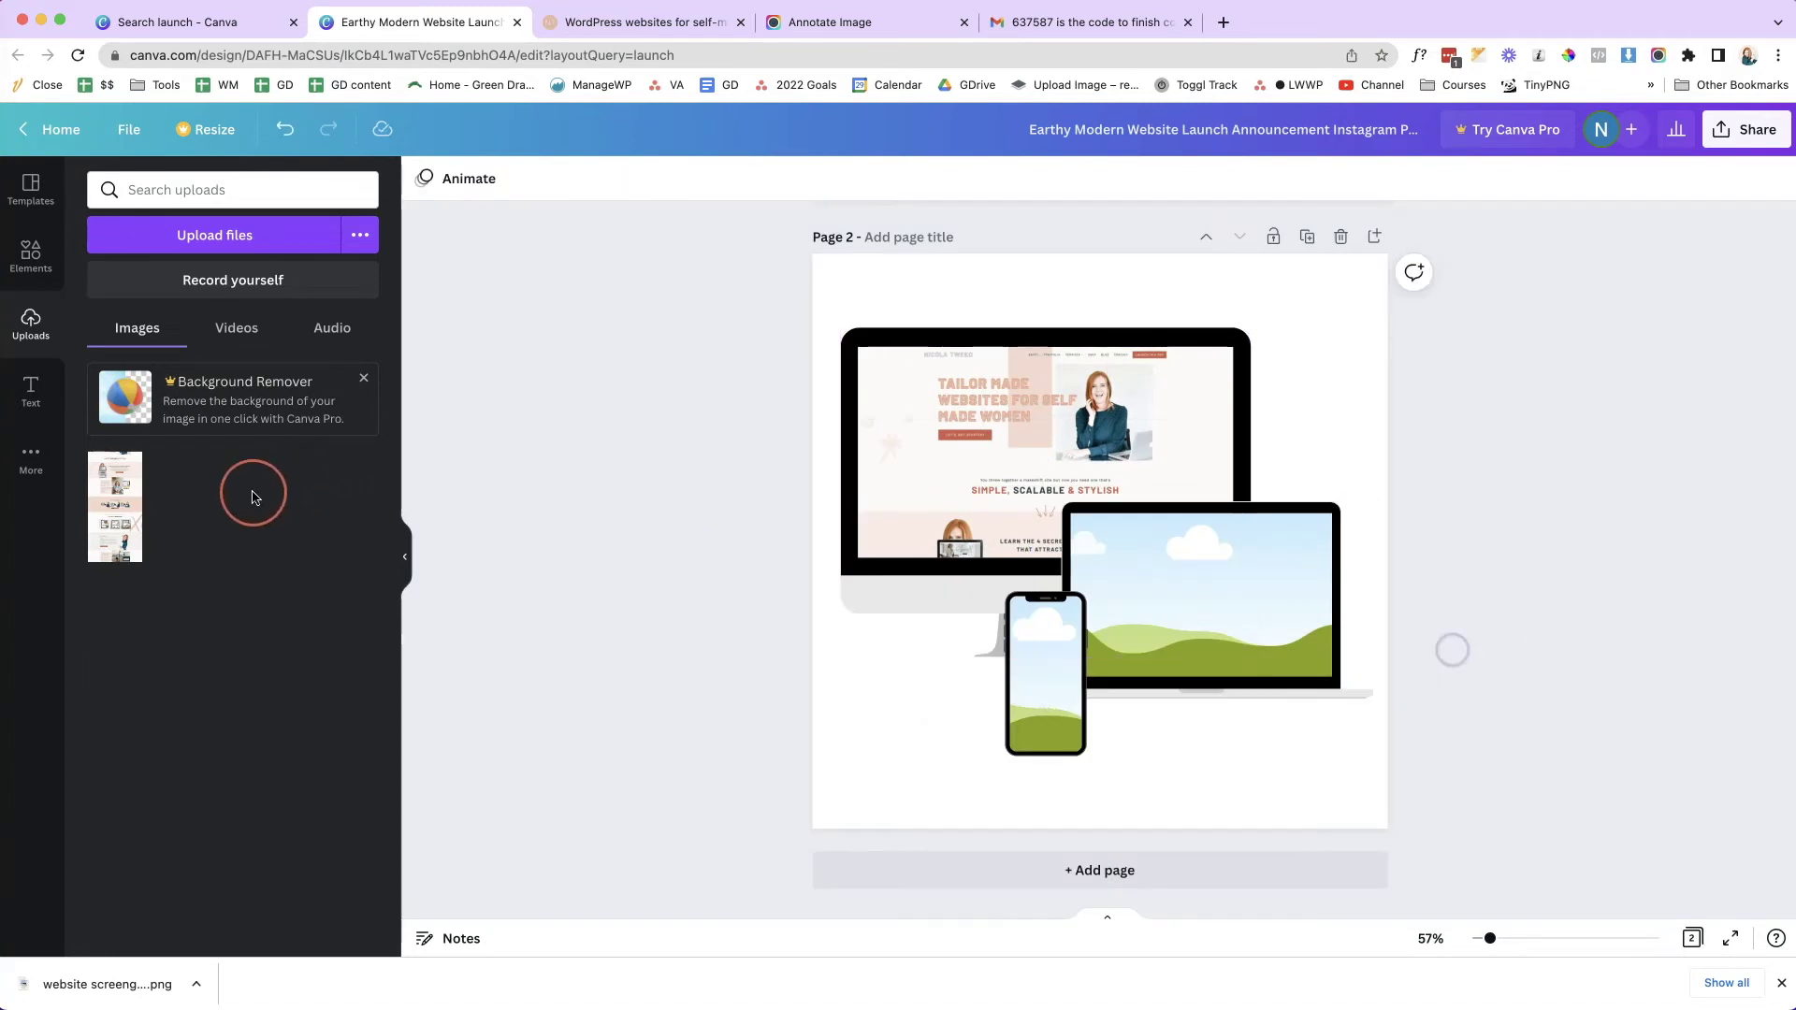
- Fill the laptop frame with the same website screenshot, cropped to a lower section
left_click_drag(132, 515, 1231, 605)
double_click(1207, 568)
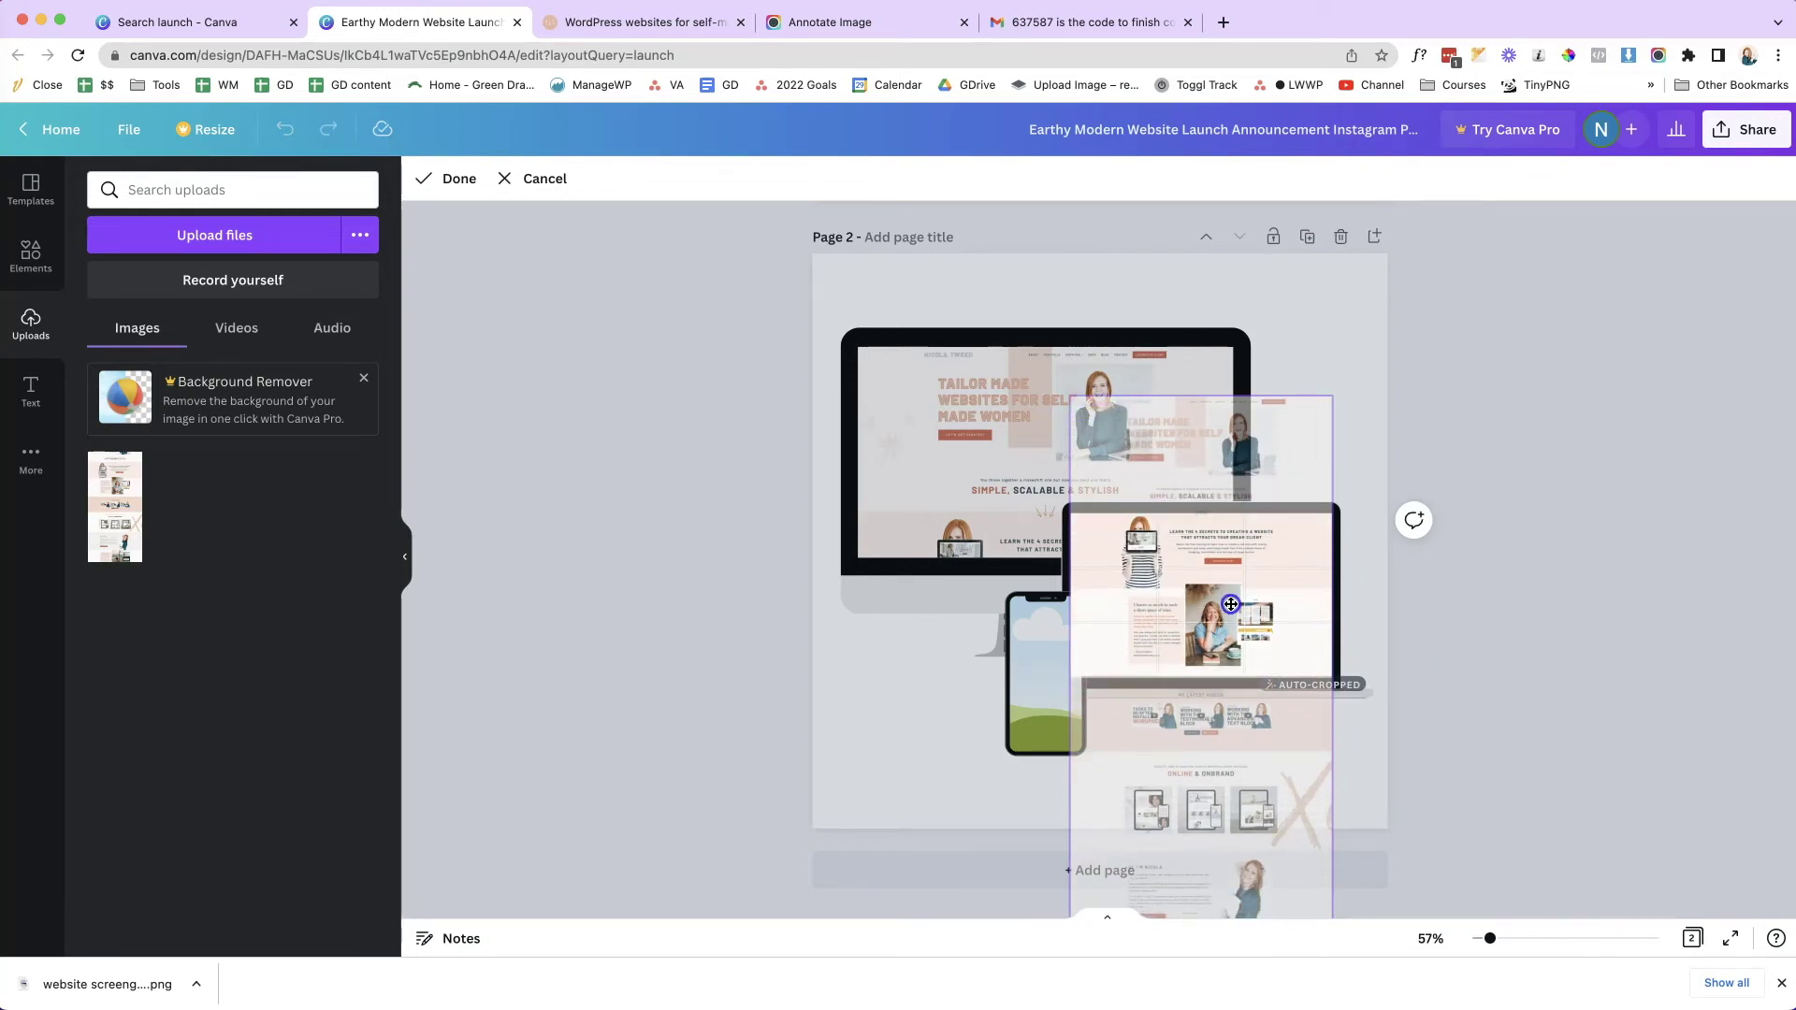
left_click(1576, 613)
left_click(1590, 618)
left_click(1038, 719)
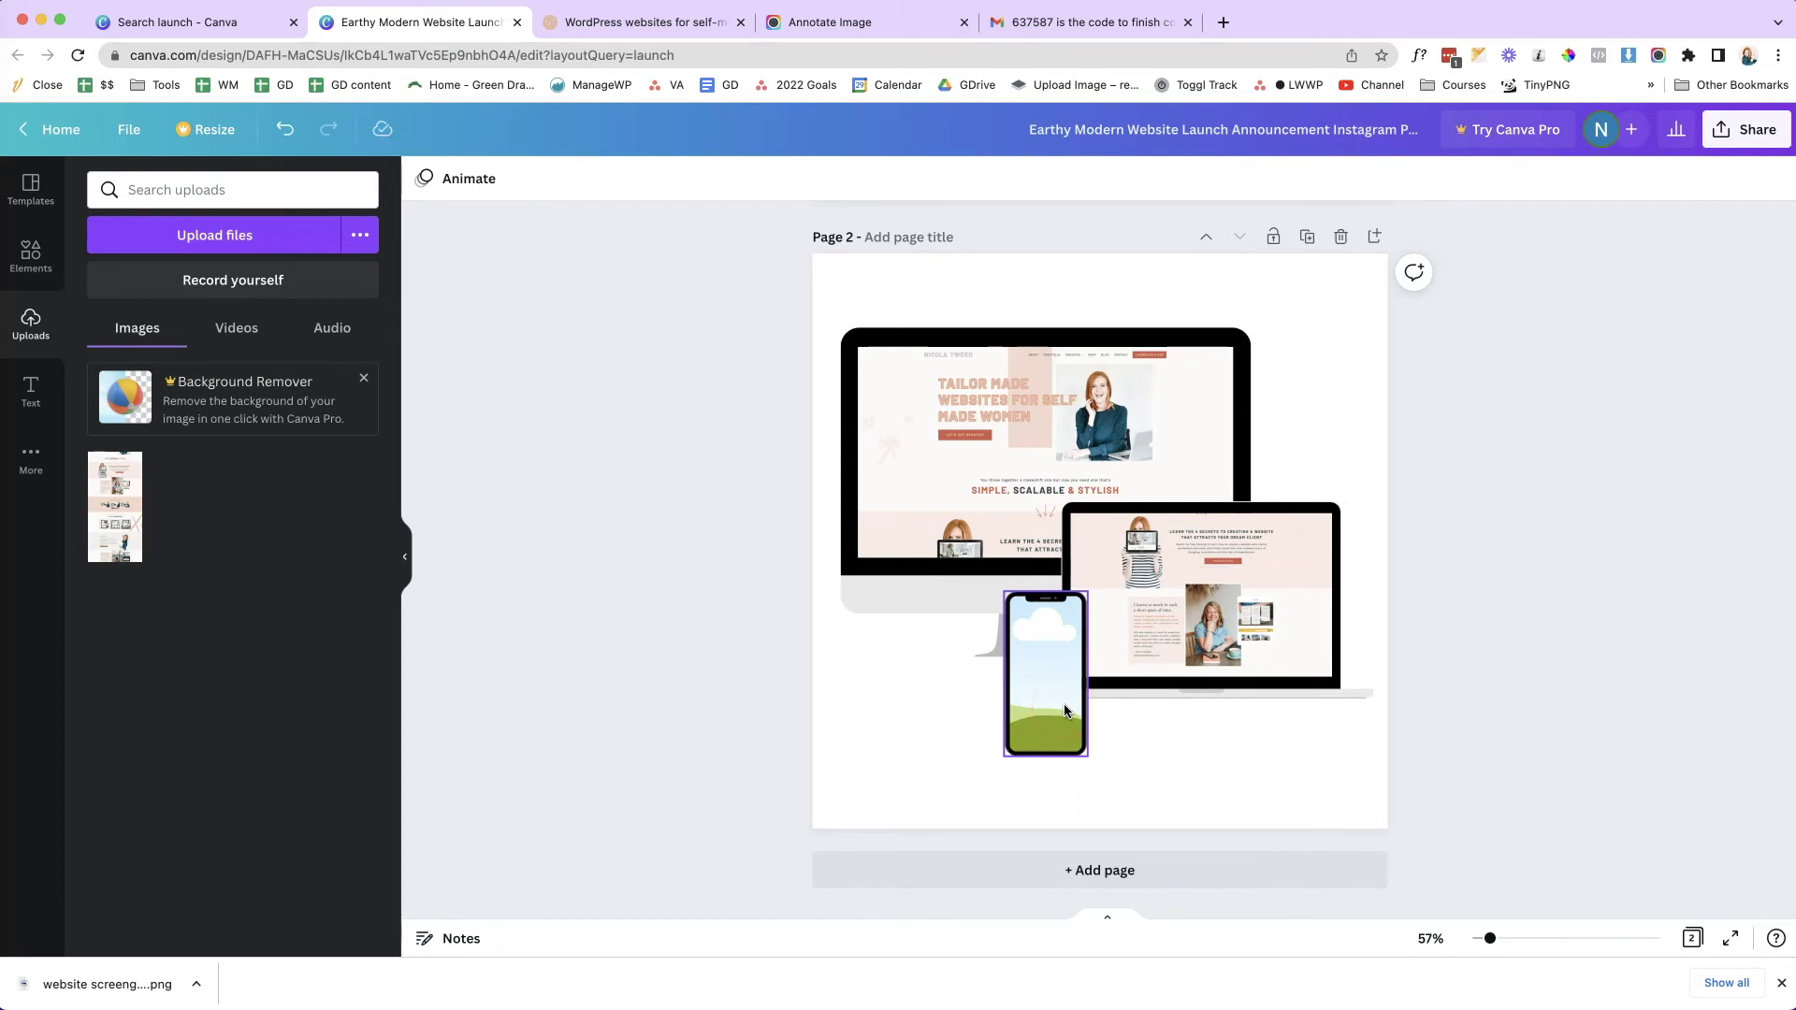
left_click(1045, 612)
left_click(983, 732)
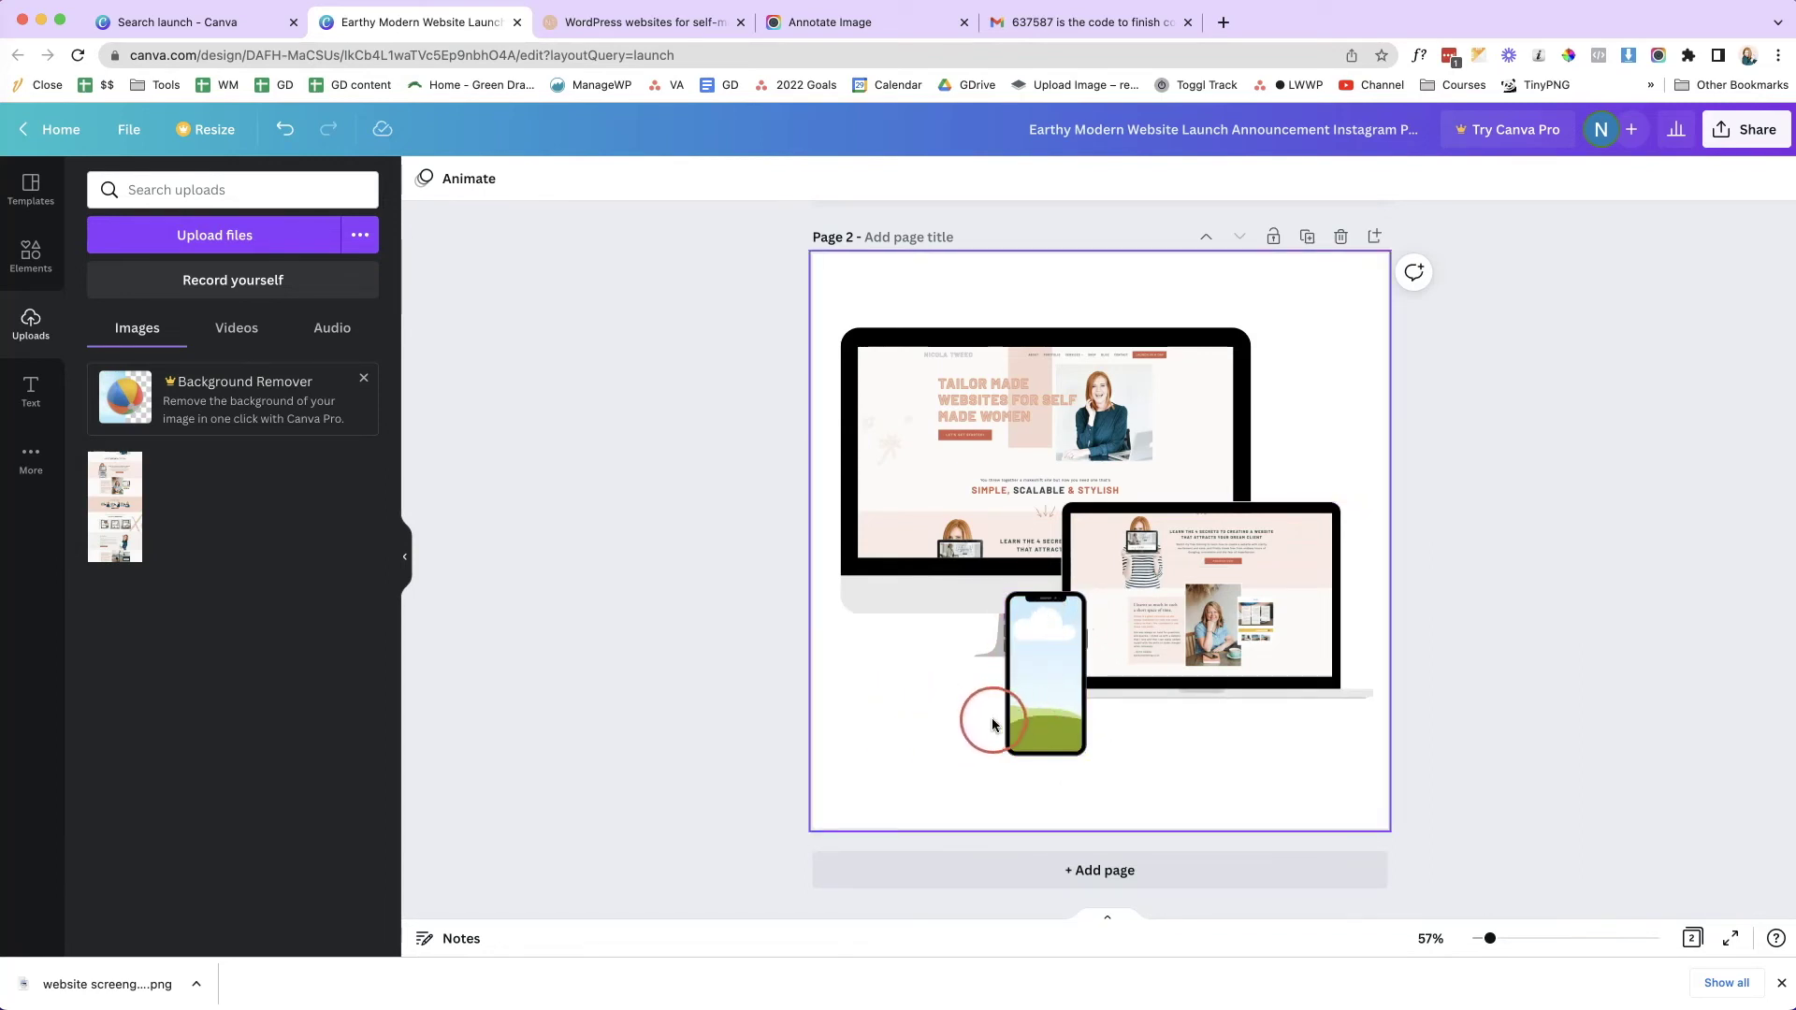
left_click(575, 31)
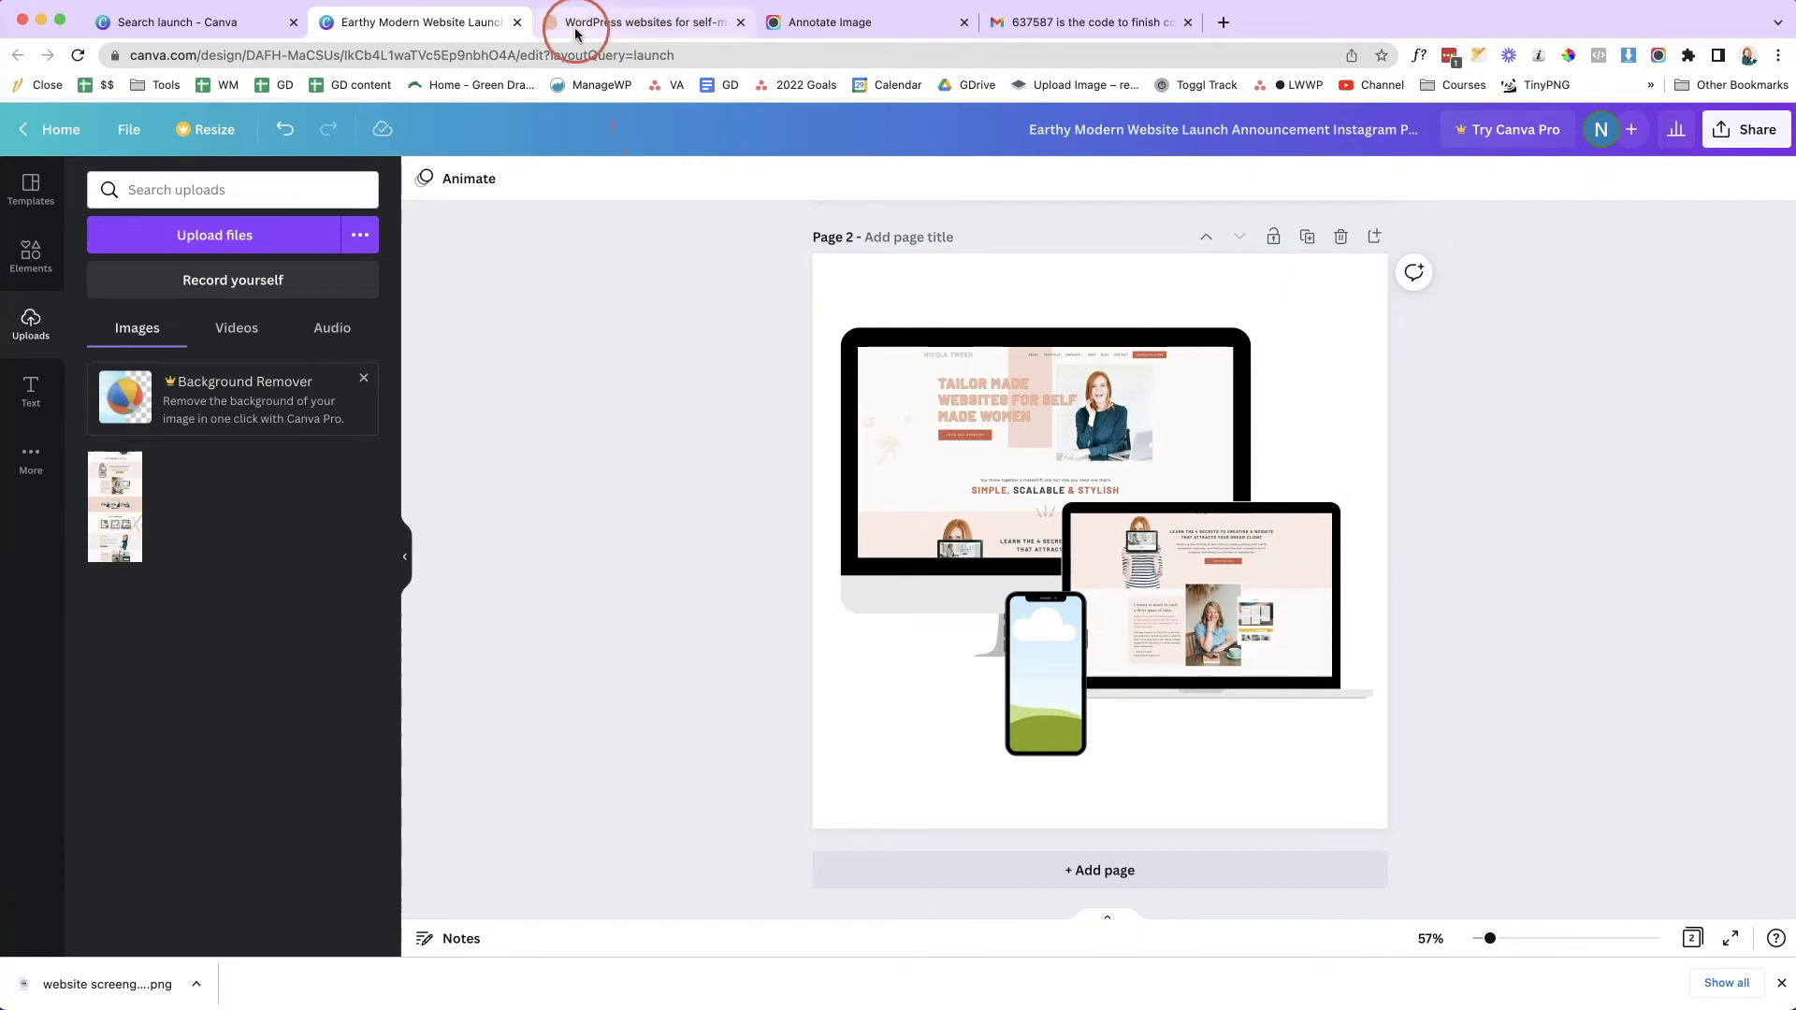
- Open Chrome DevTools on the live website and turn on mobile device emulation
left_click(573, 29)
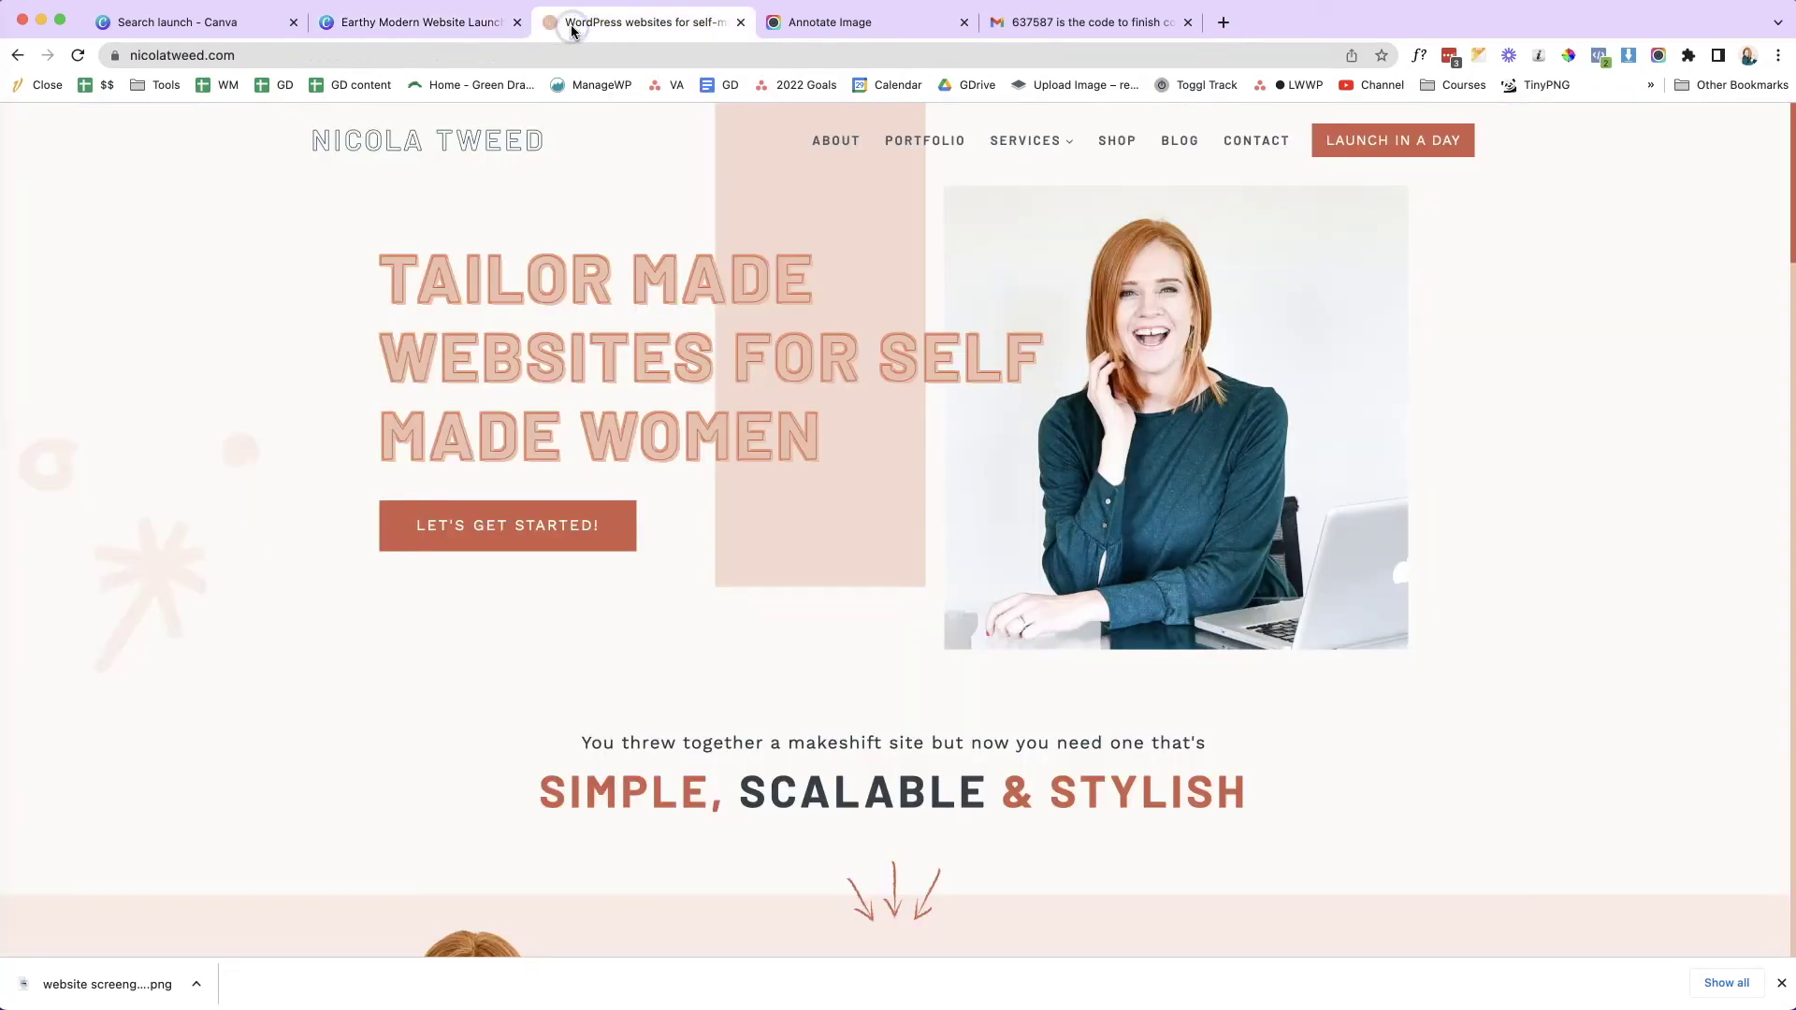
right_click(699, 191)
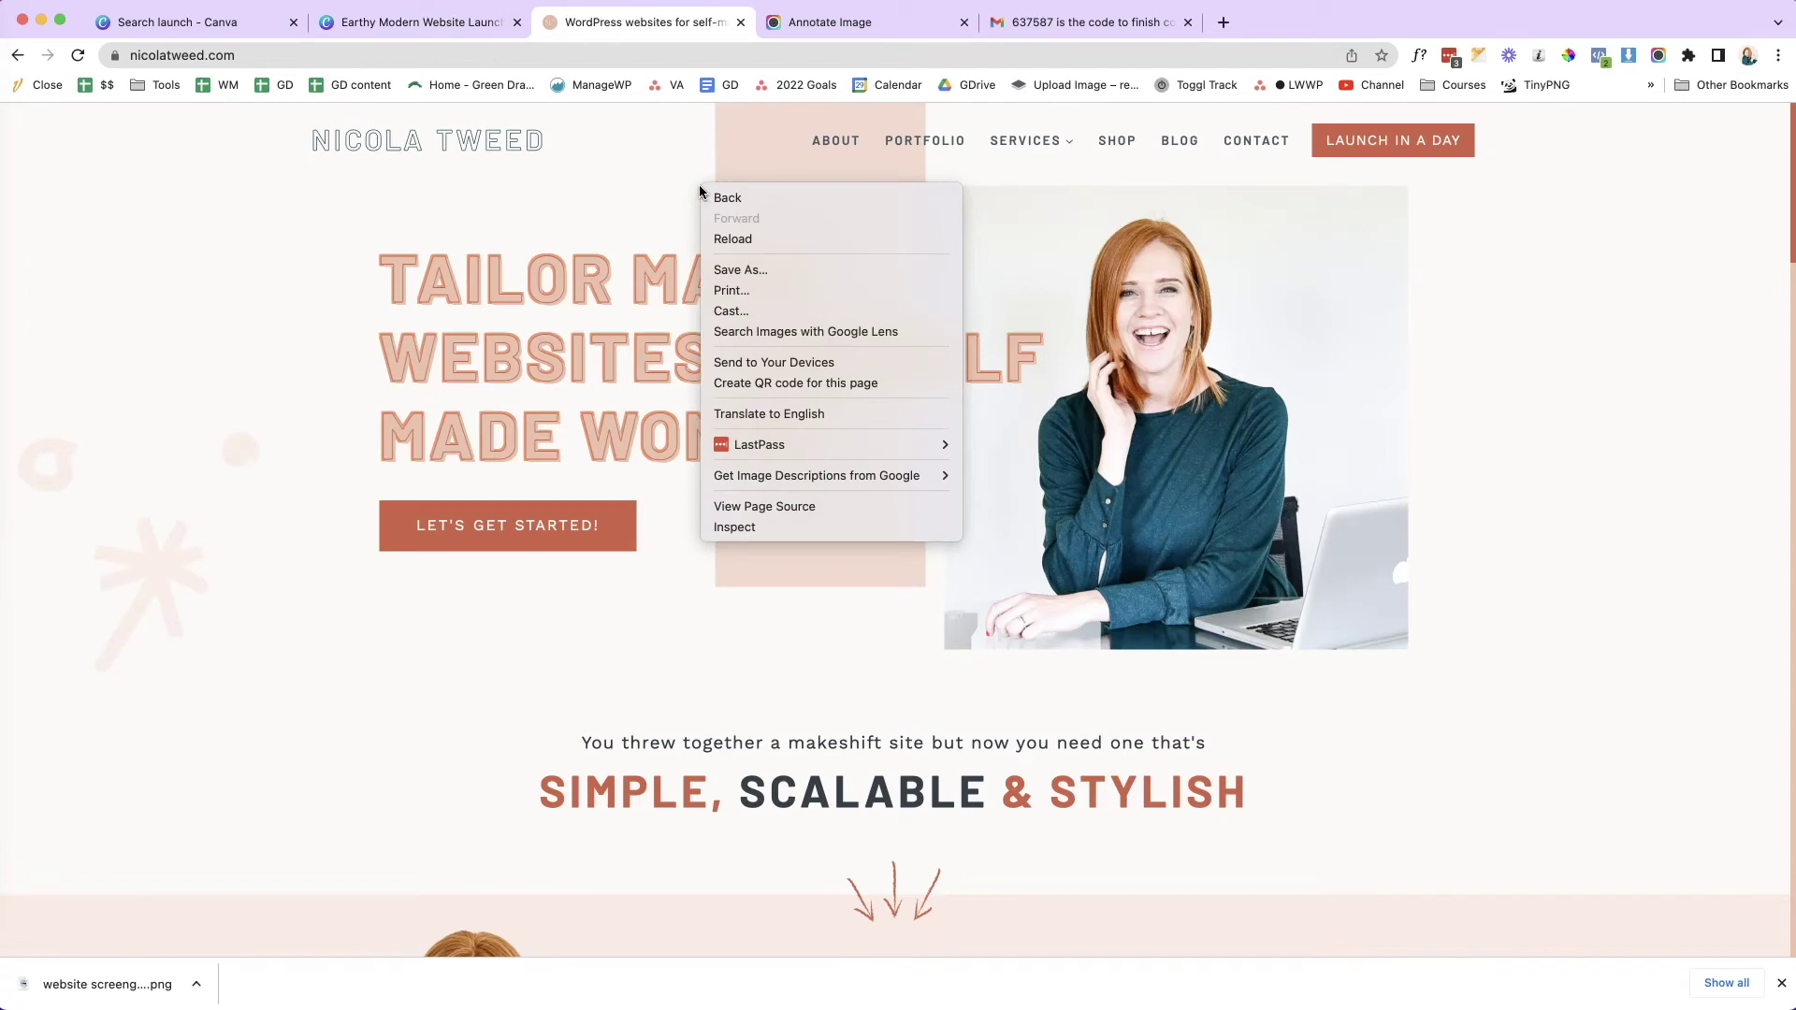
left_click(870, 523)
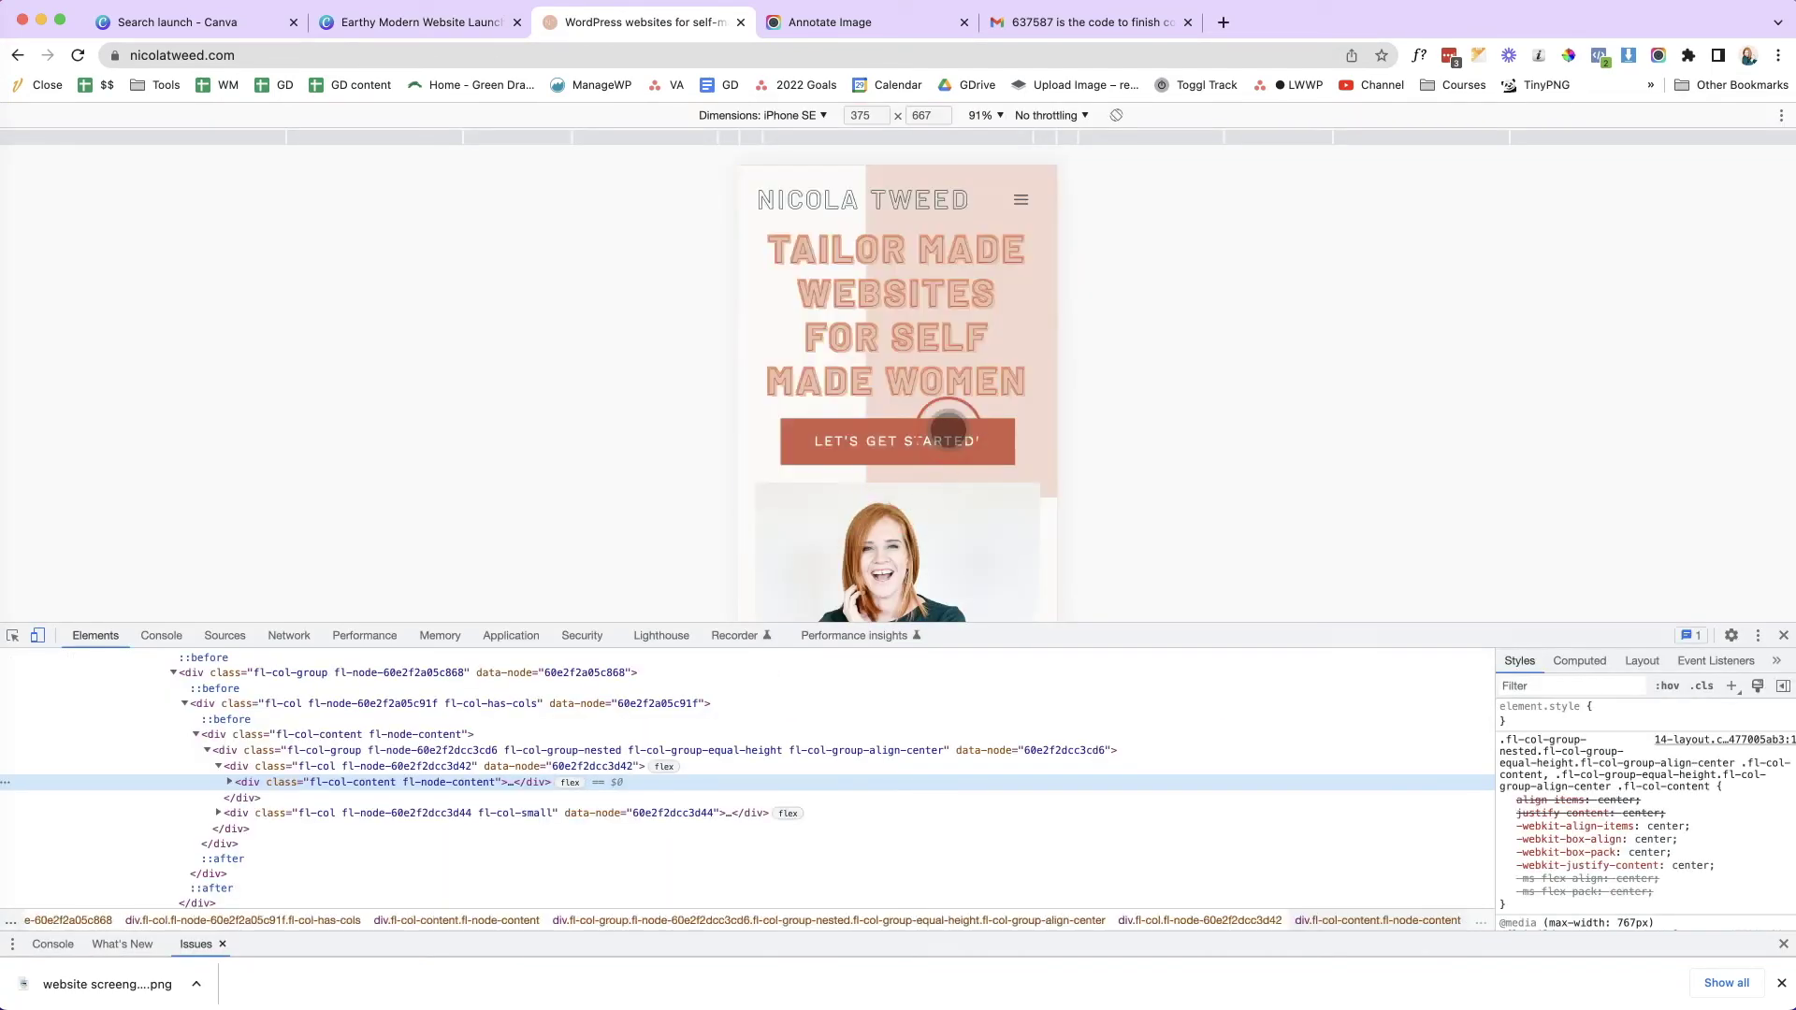
left_click(38, 635)
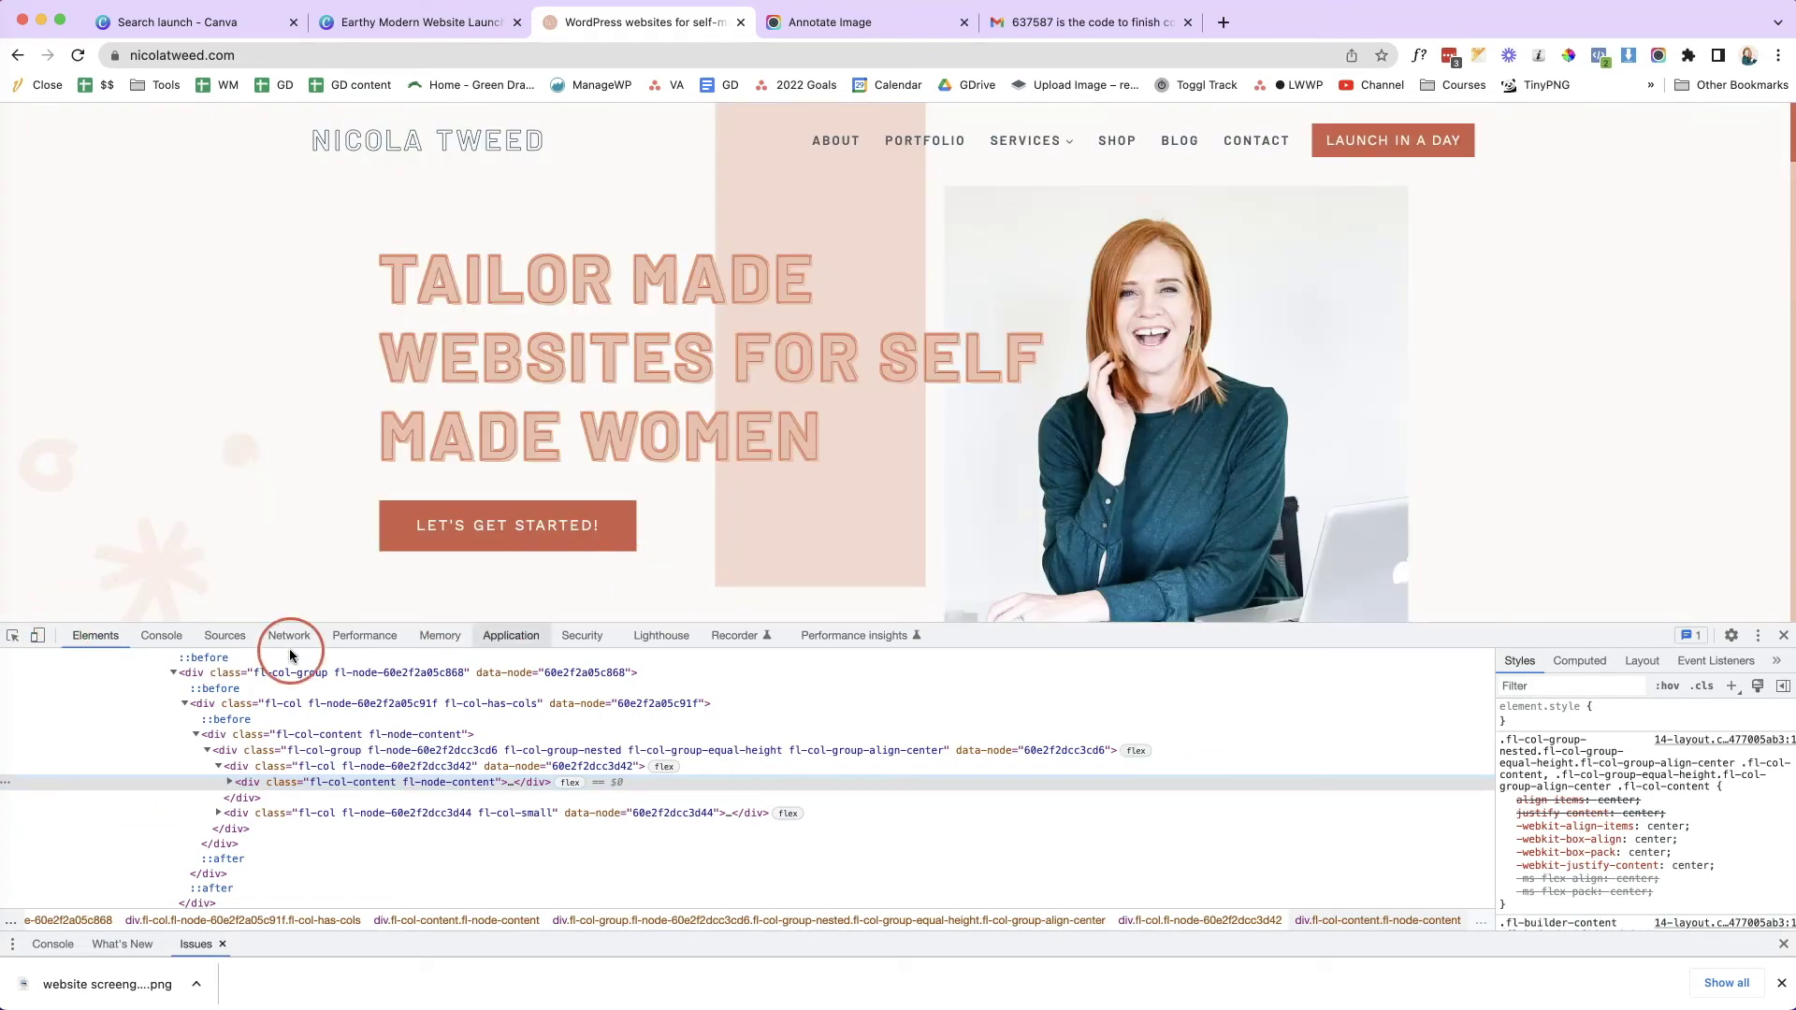
left_click(34, 636)
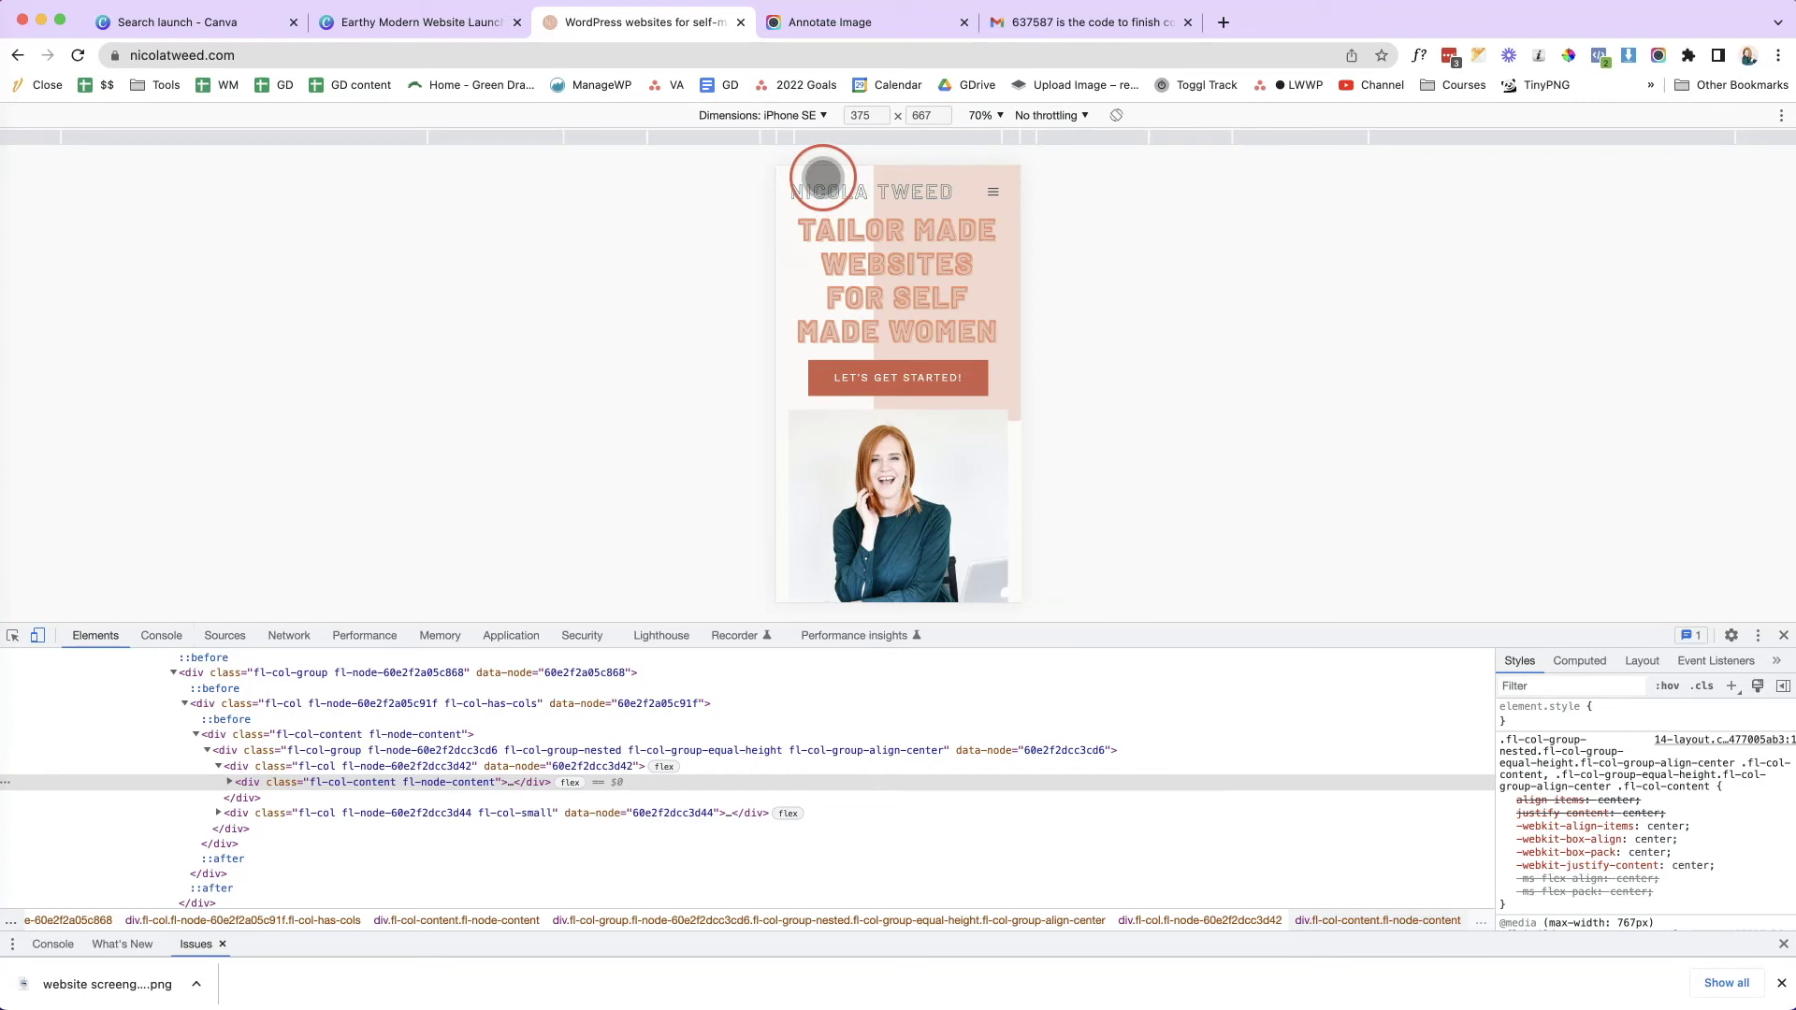
- Set the emulated device to iPhone SE and start a full-page screenshot capture
left_click(822, 116)
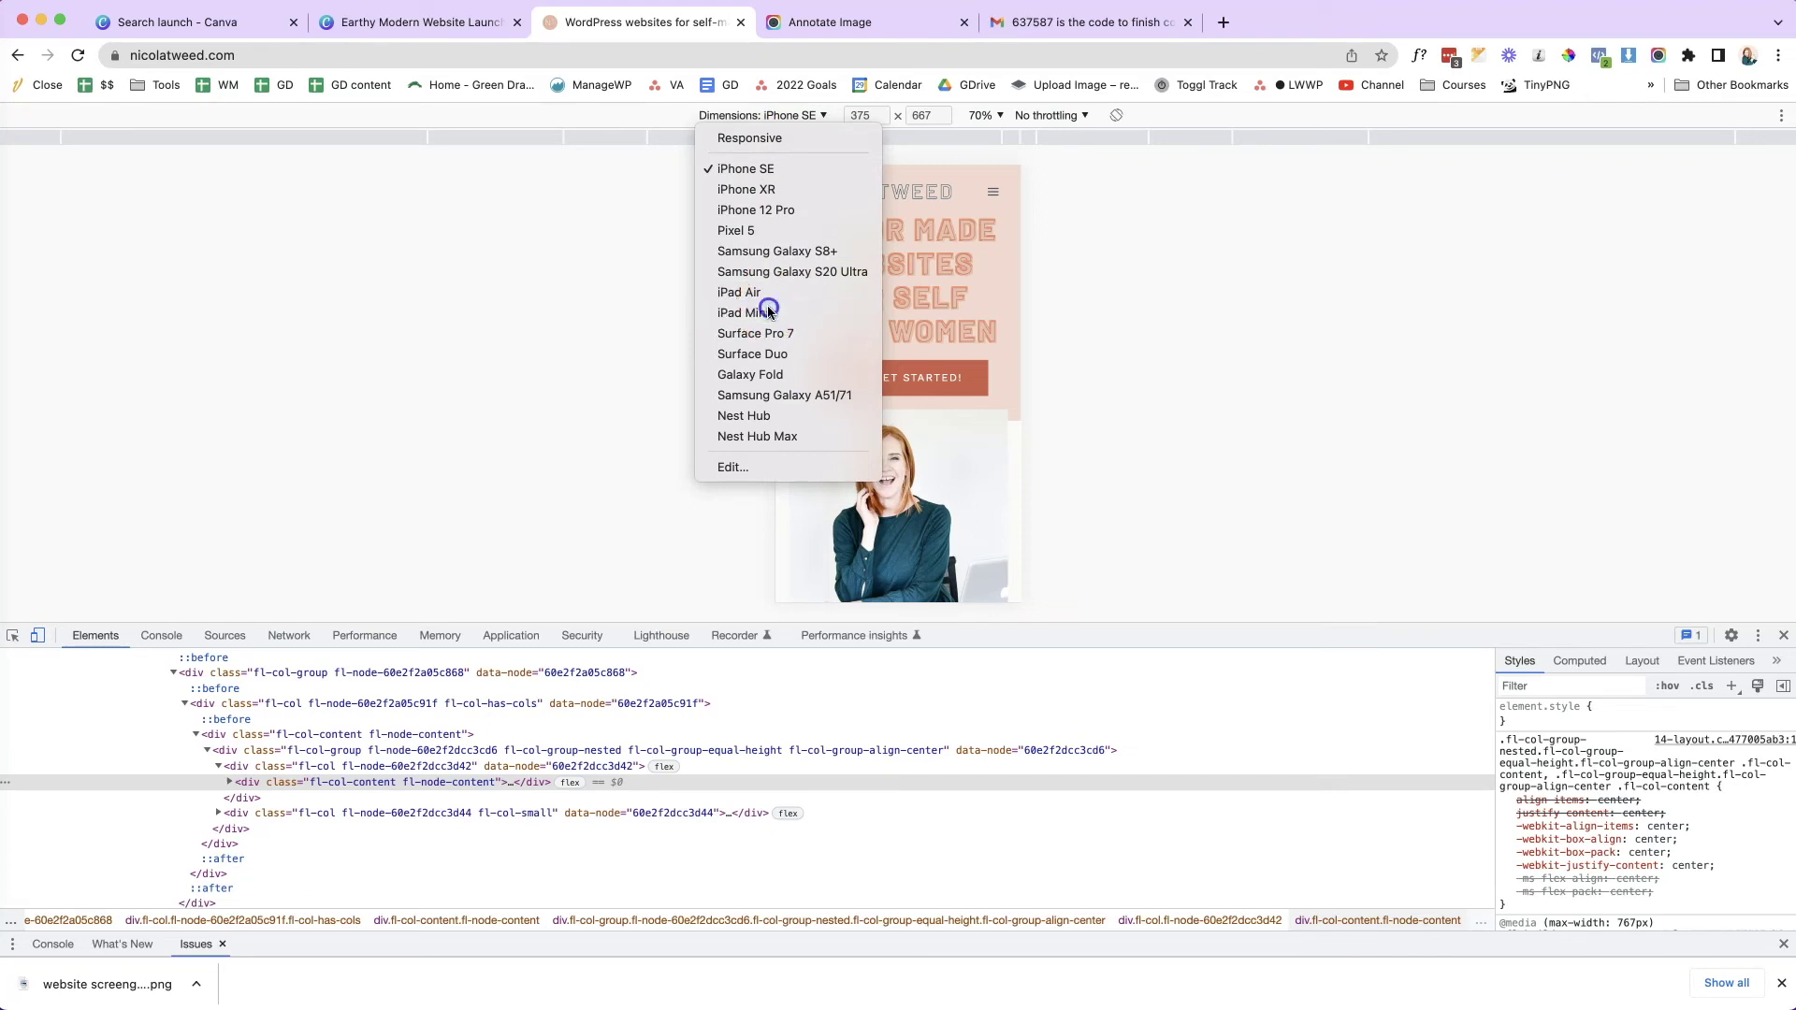
left_click(769, 313)
left_click(800, 116)
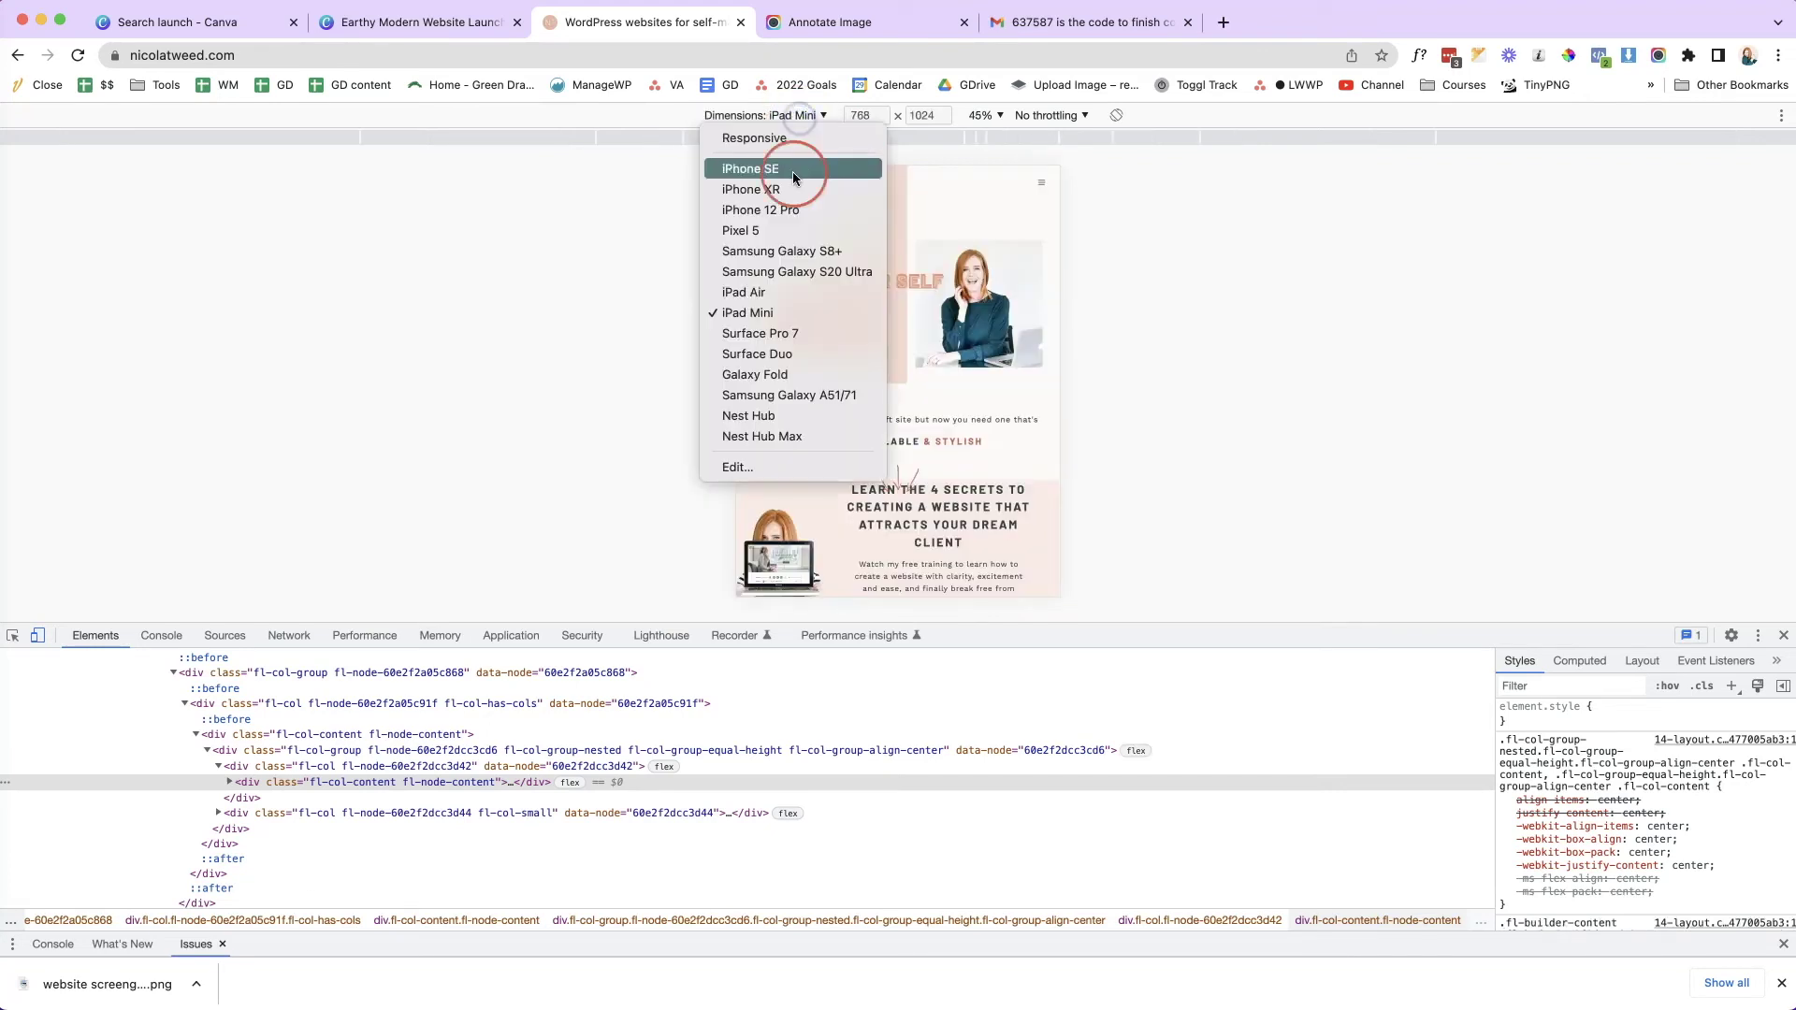
left_click(754, 170)
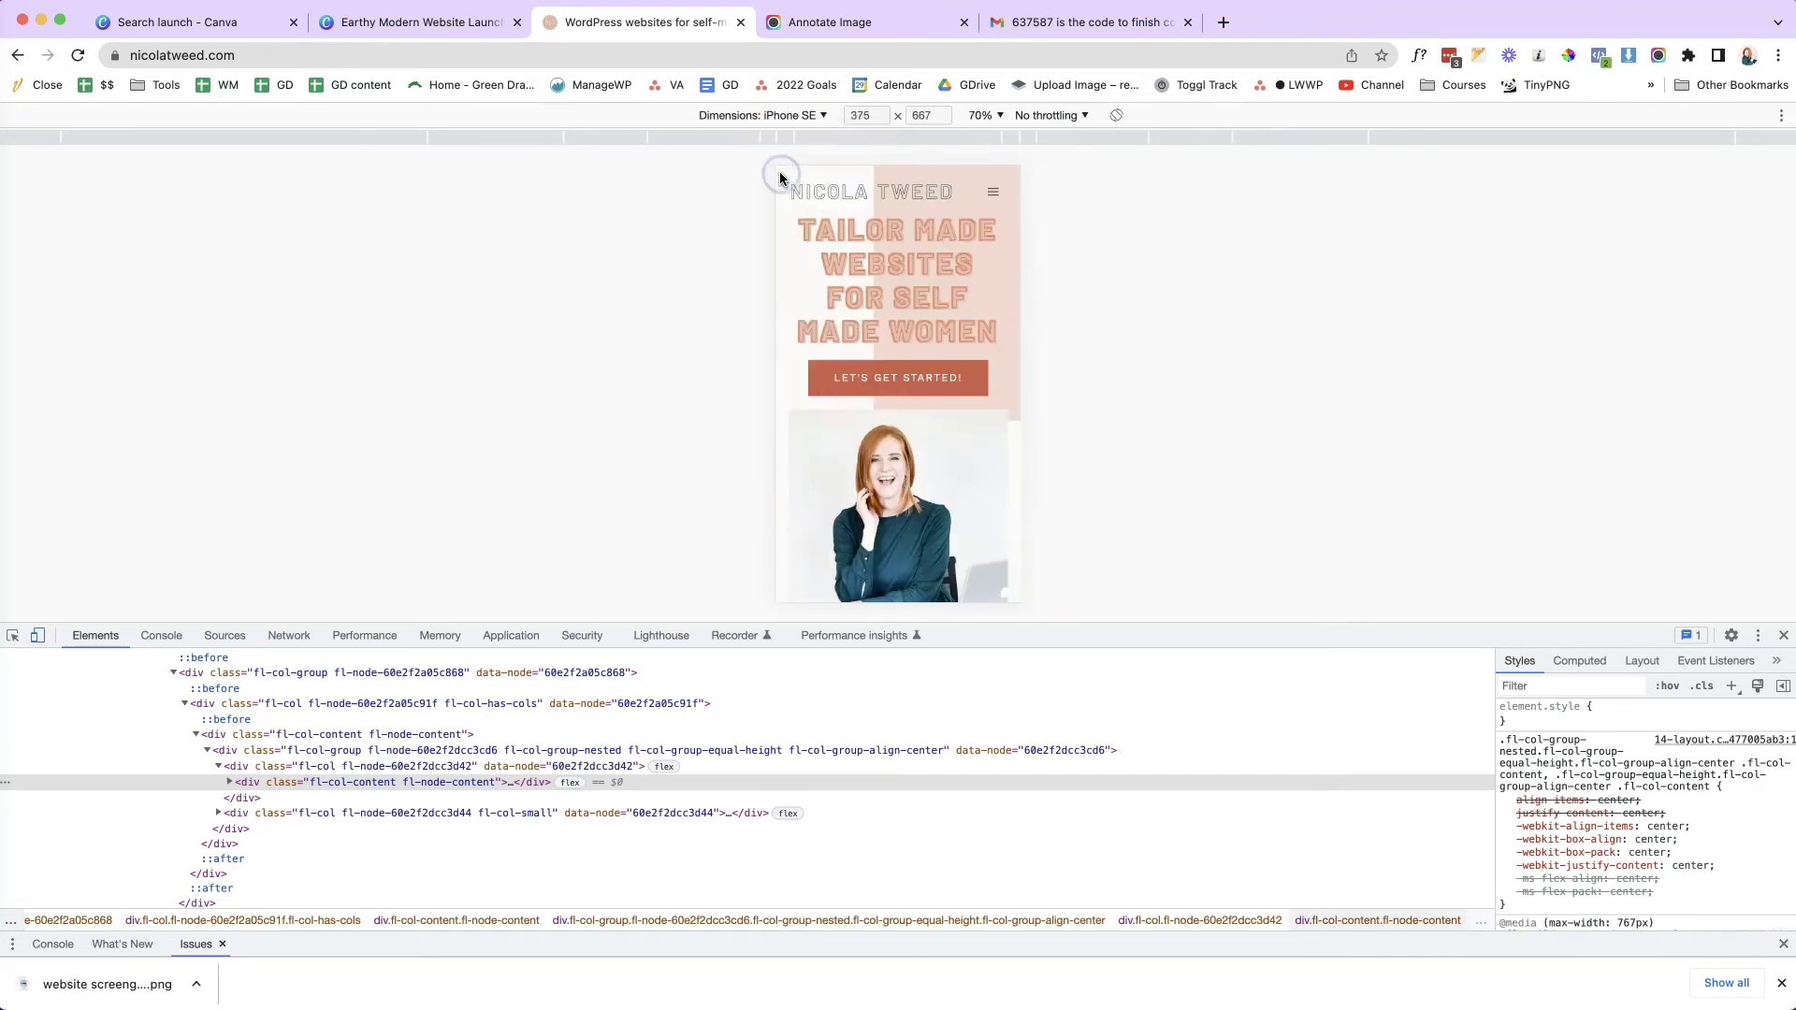
left_click(1658, 58)
left_click(1529, 167)
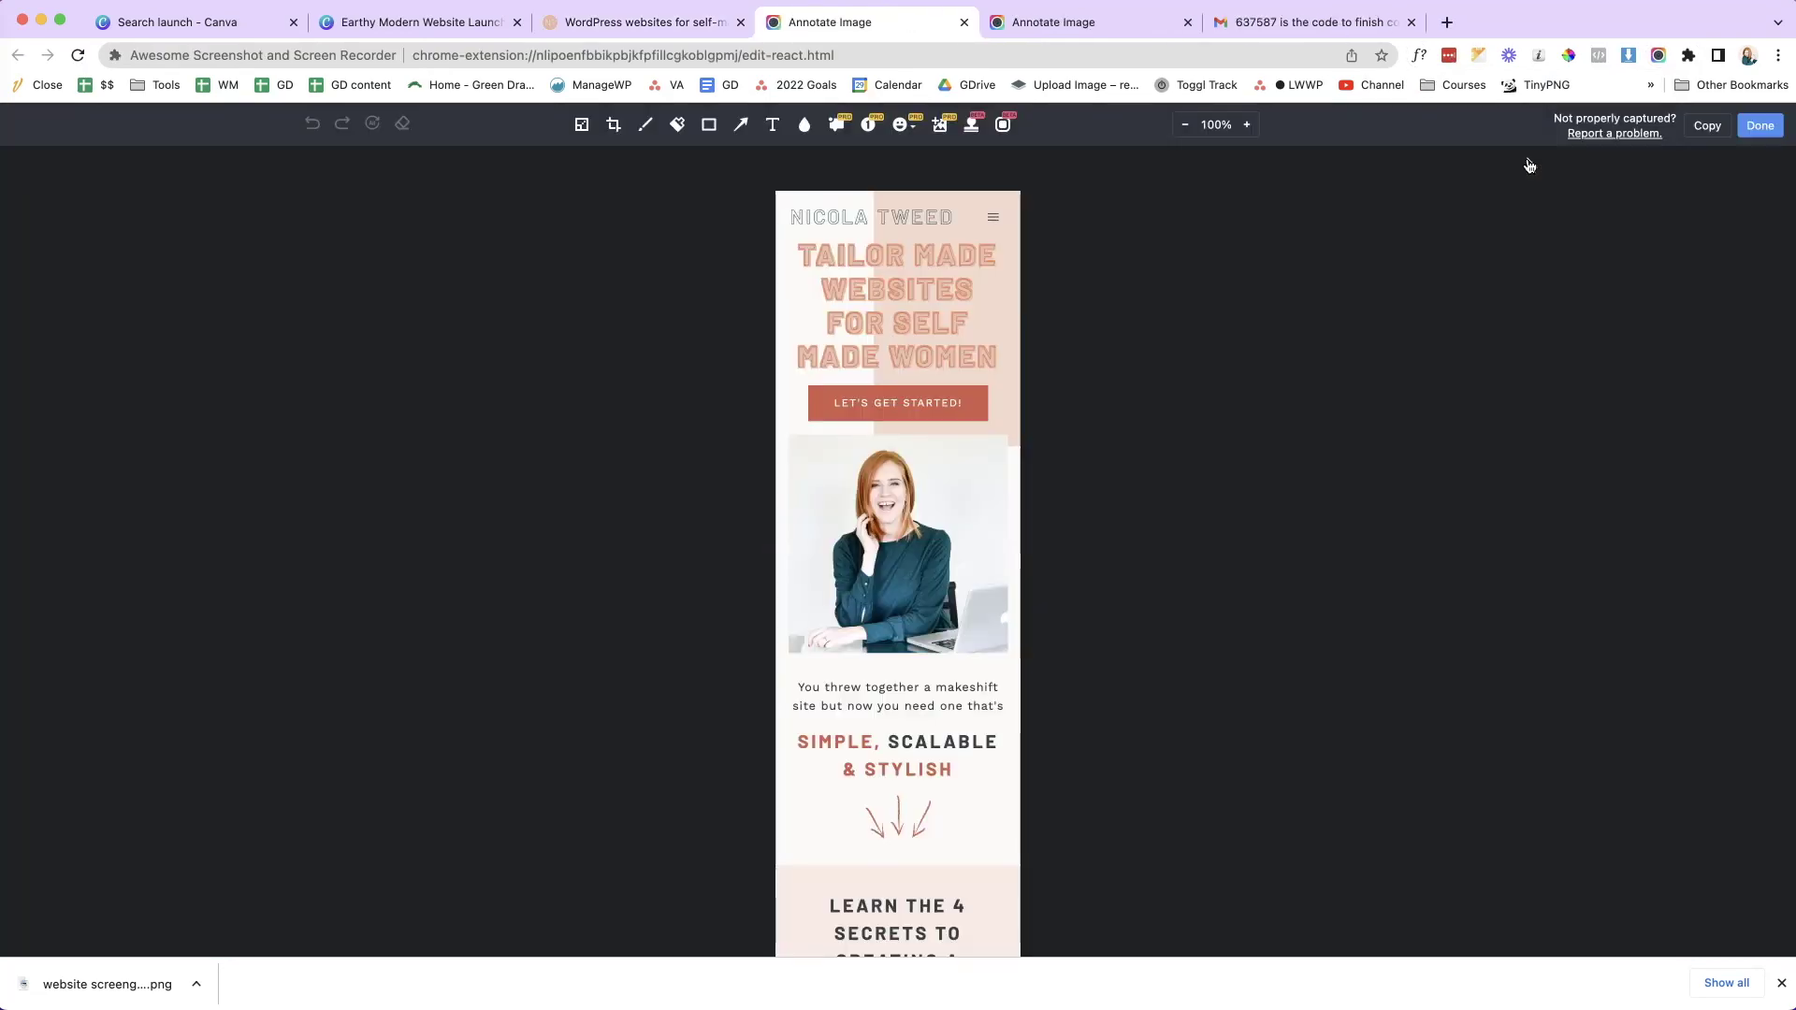
- Download the iPhone SE full-page capture as mobile.png and return to Canva
left_click(1761, 125)
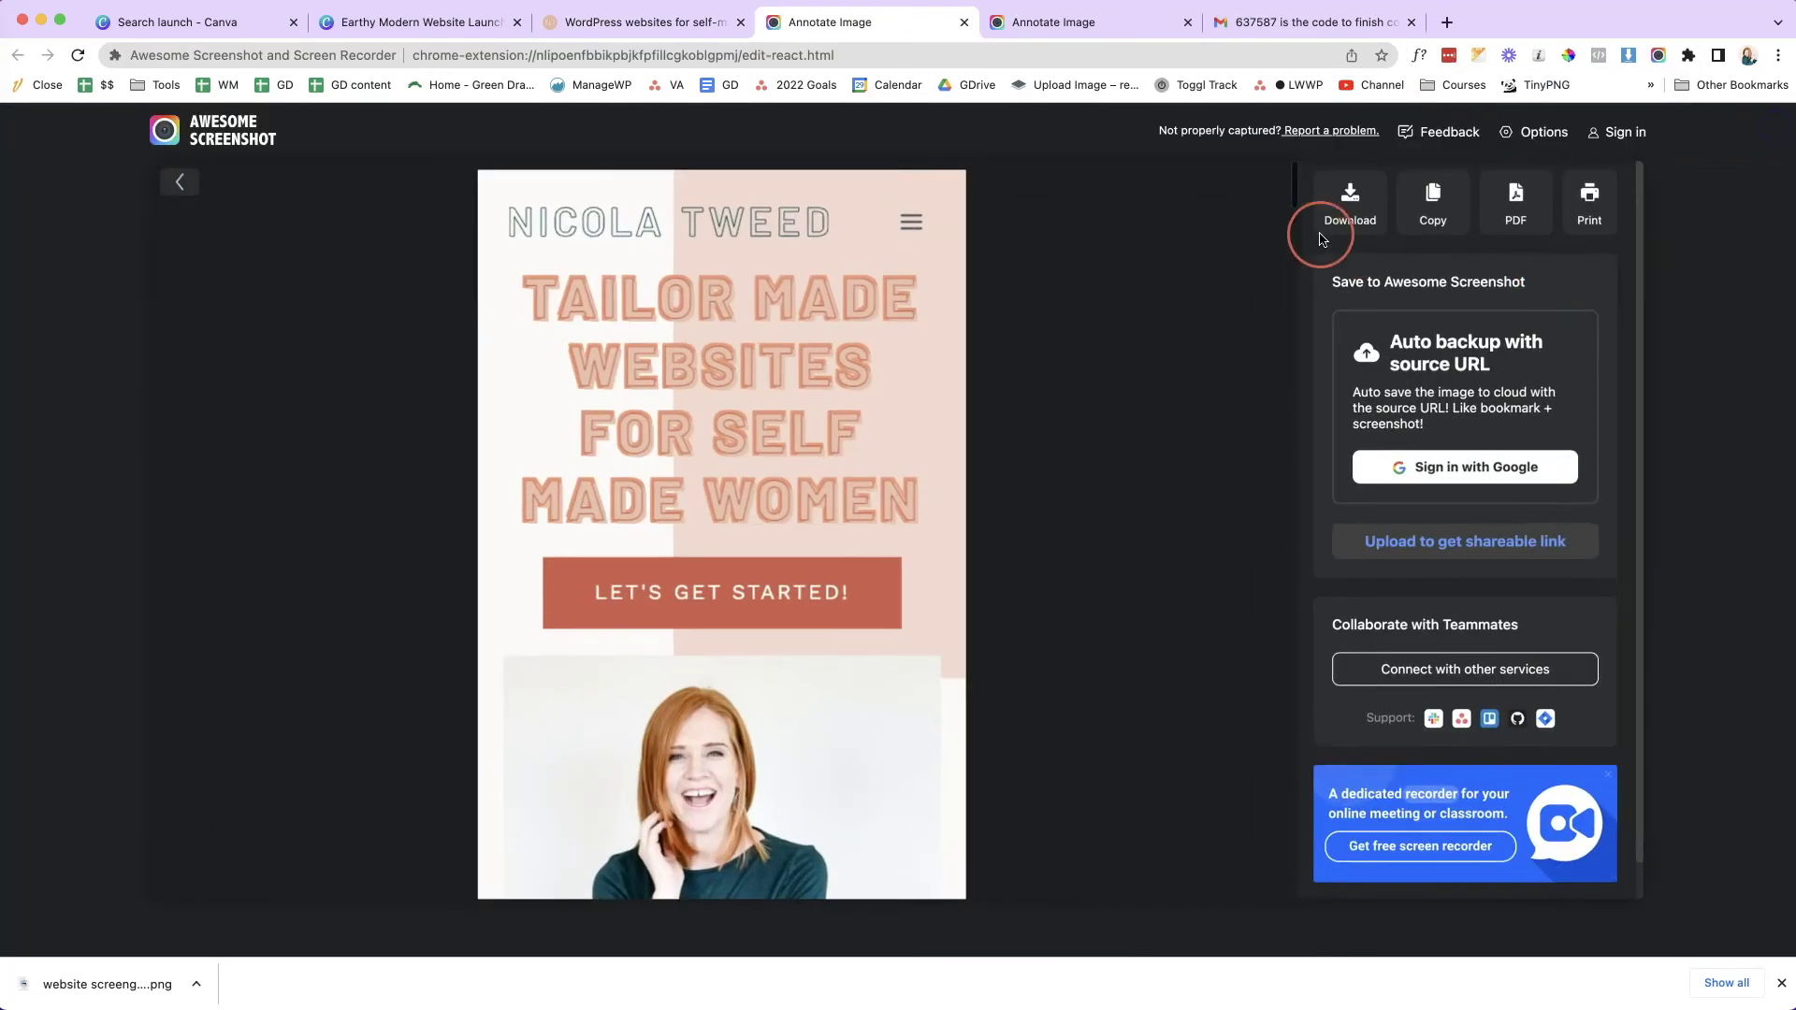
left_click(1350, 202)
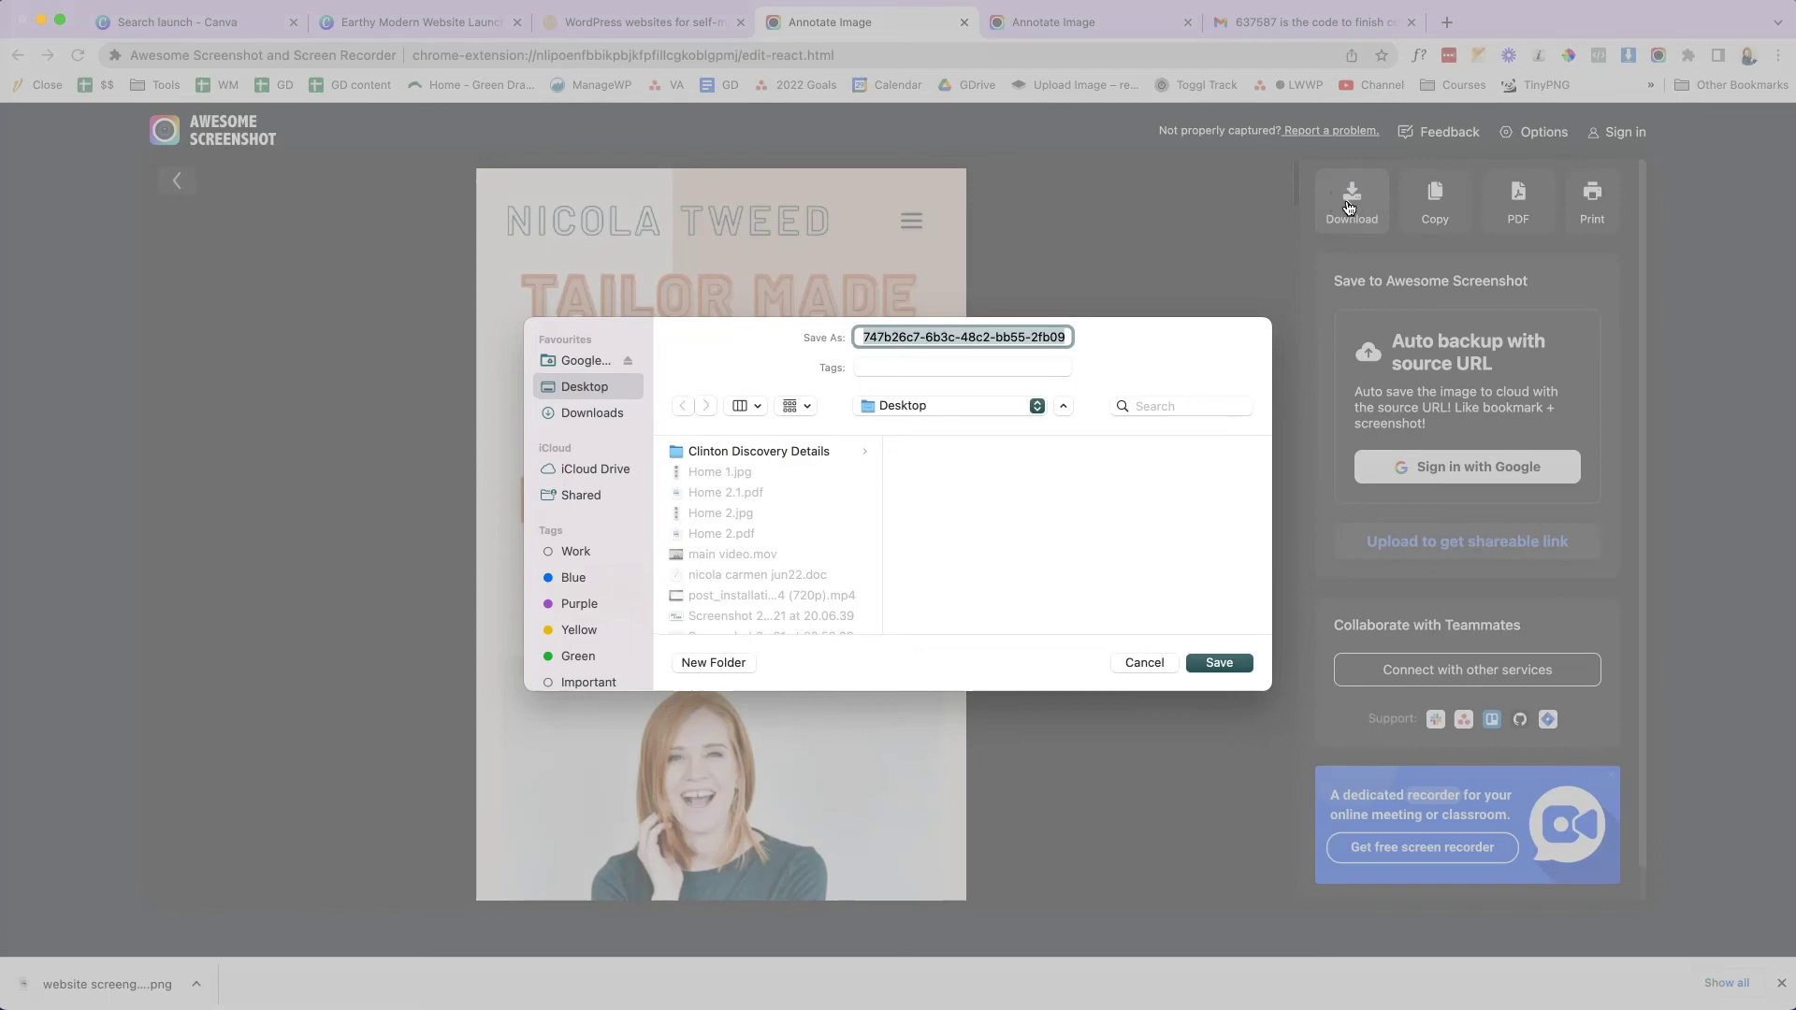
type("mobile")
key("Return")
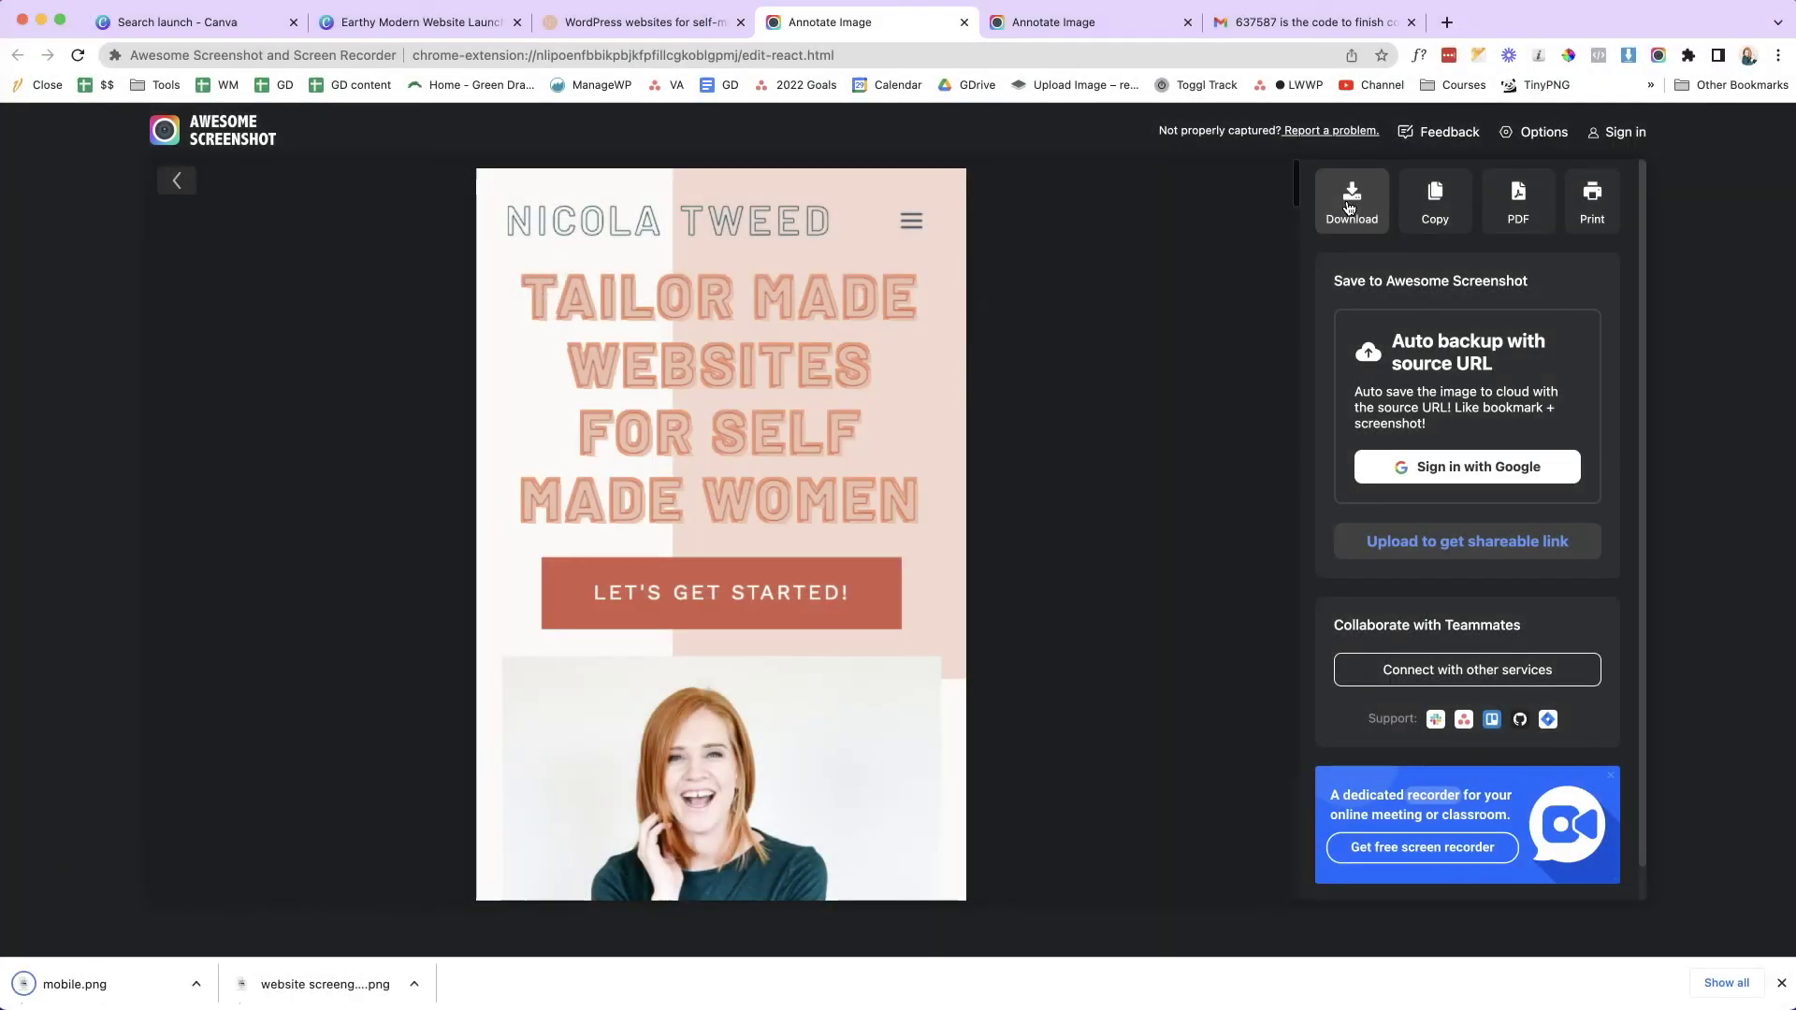
left_click(445, 23)
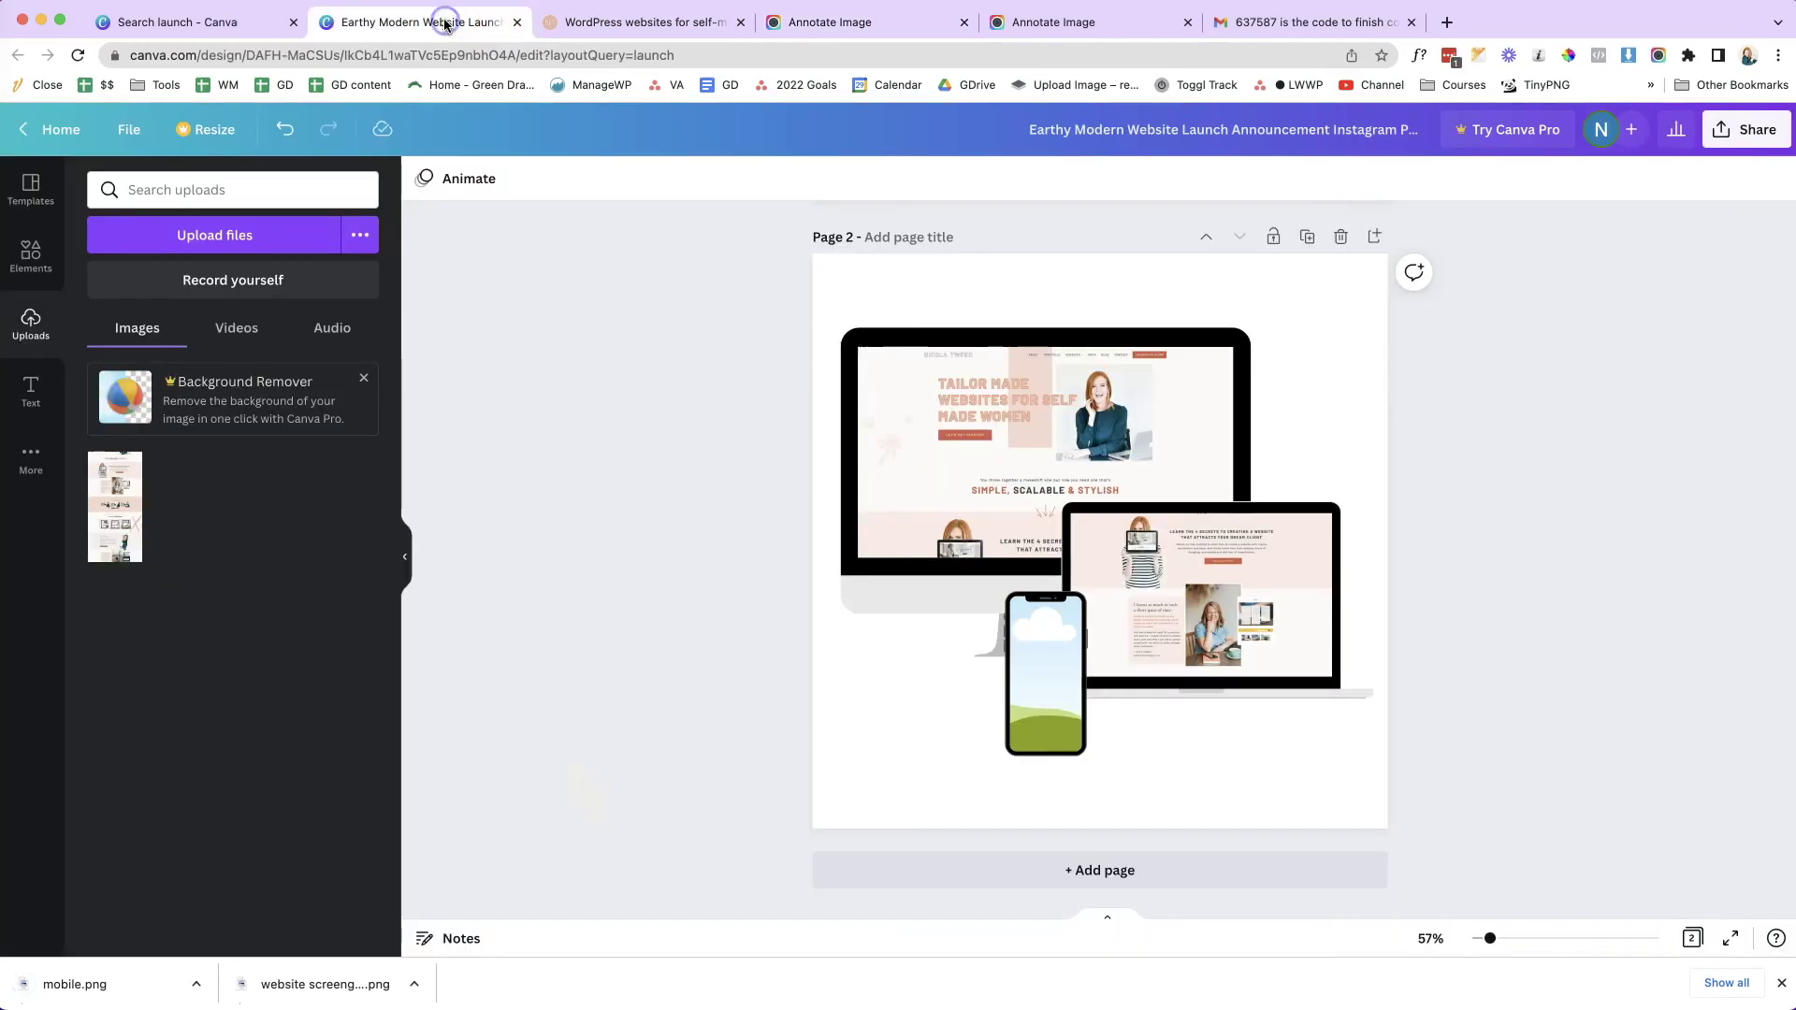
- Upload mobile.png and place it in the phone frame, aligning its top with the screen
left_click(112, 979)
left_click_drag(111, 980, 166, 876)
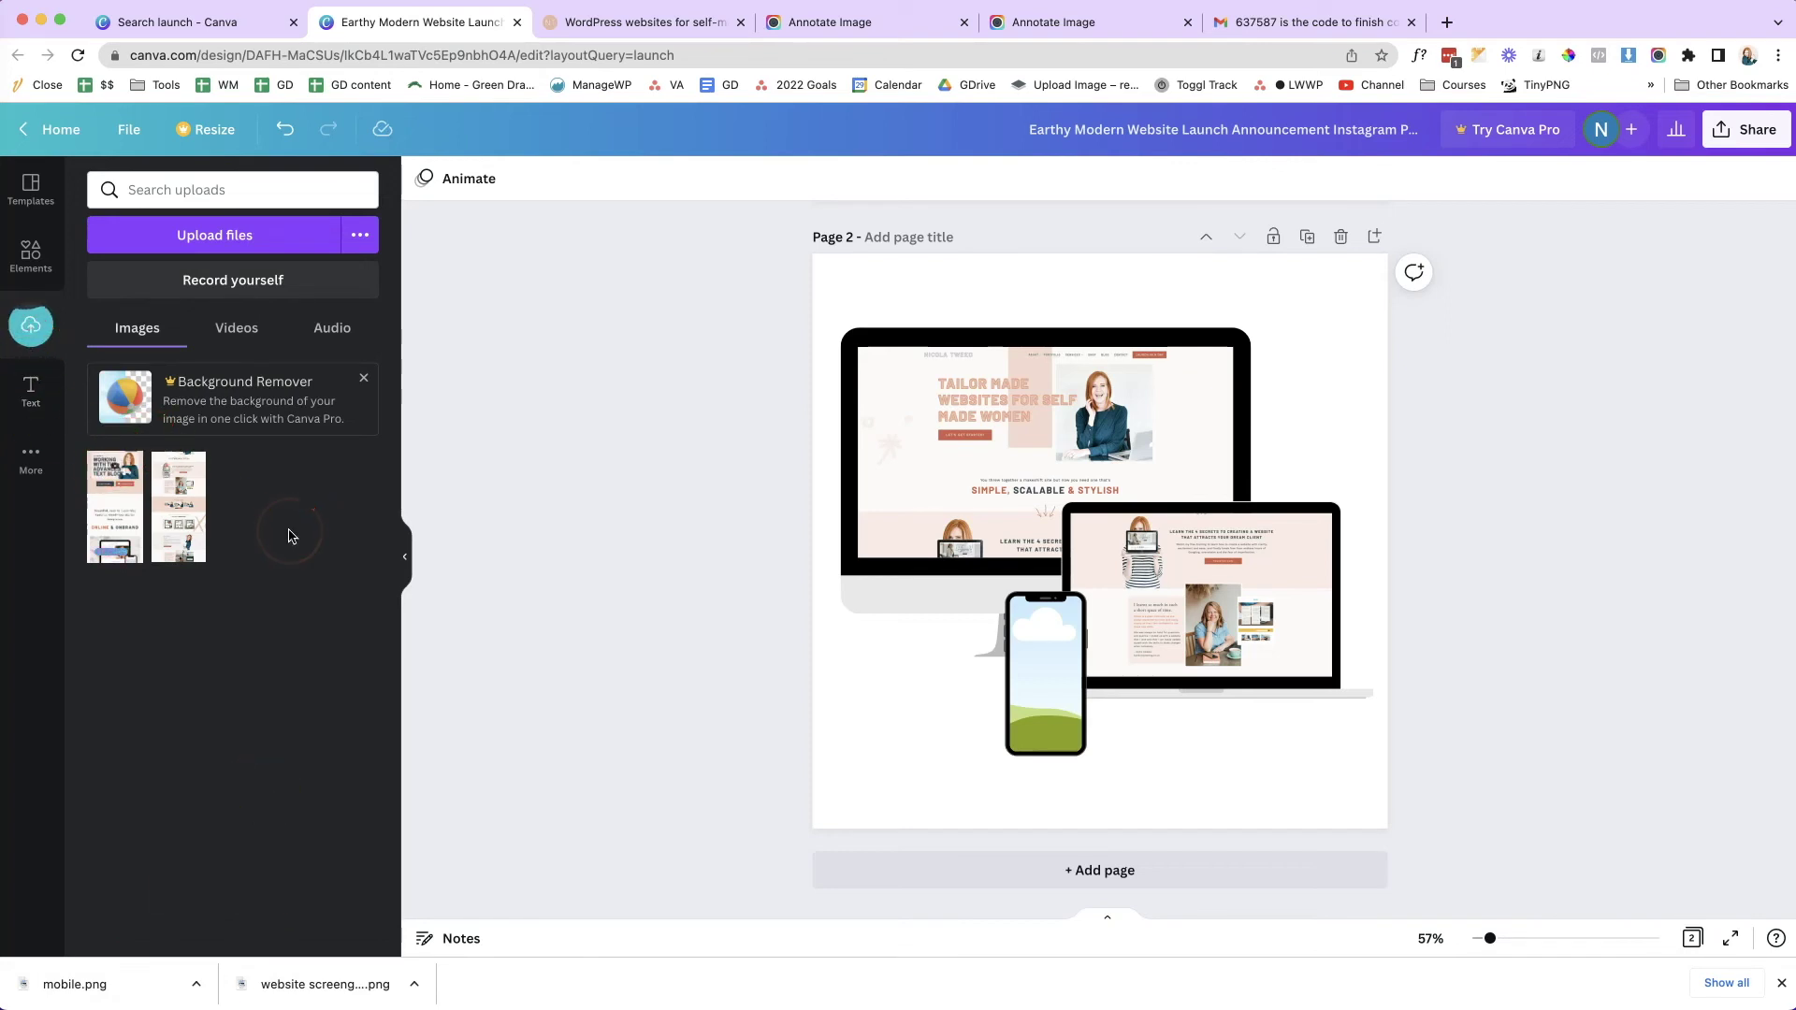
left_click_drag(114, 506, 1045, 696)
double_click(1053, 660)
left_click_drag(1053, 614, 1059, 656)
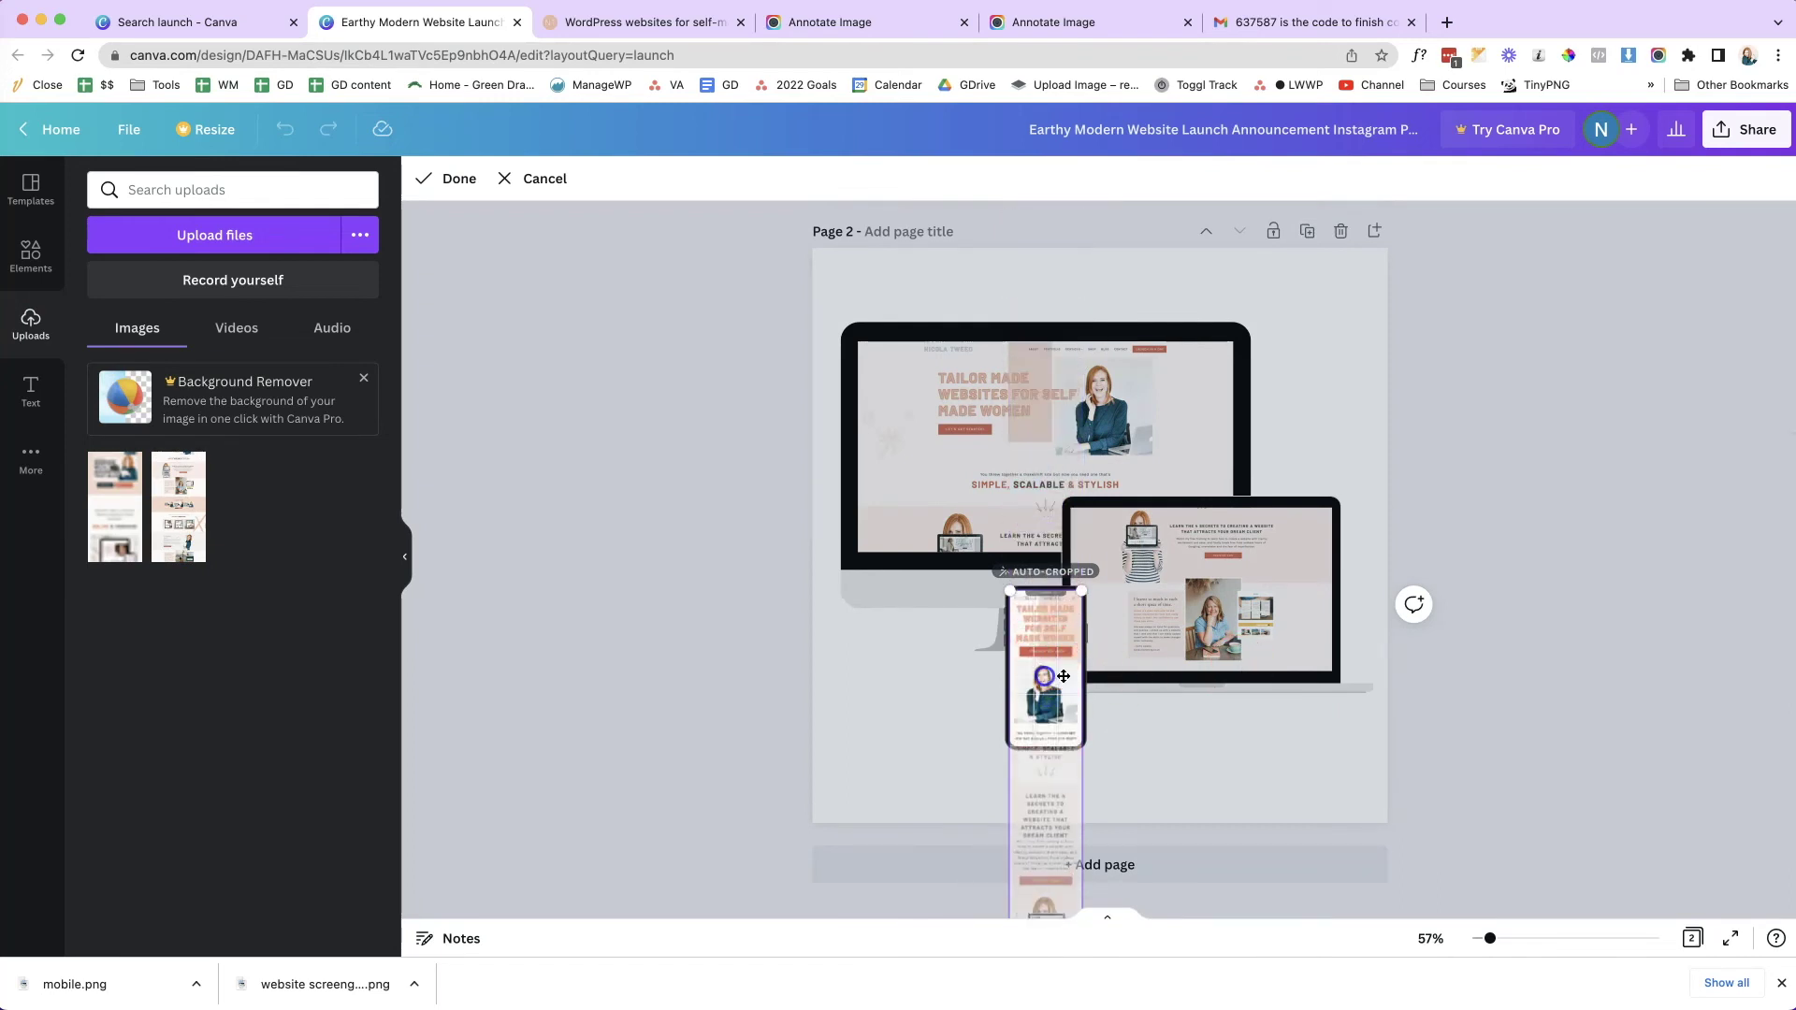
left_click(1675, 632)
left_click(1658, 252)
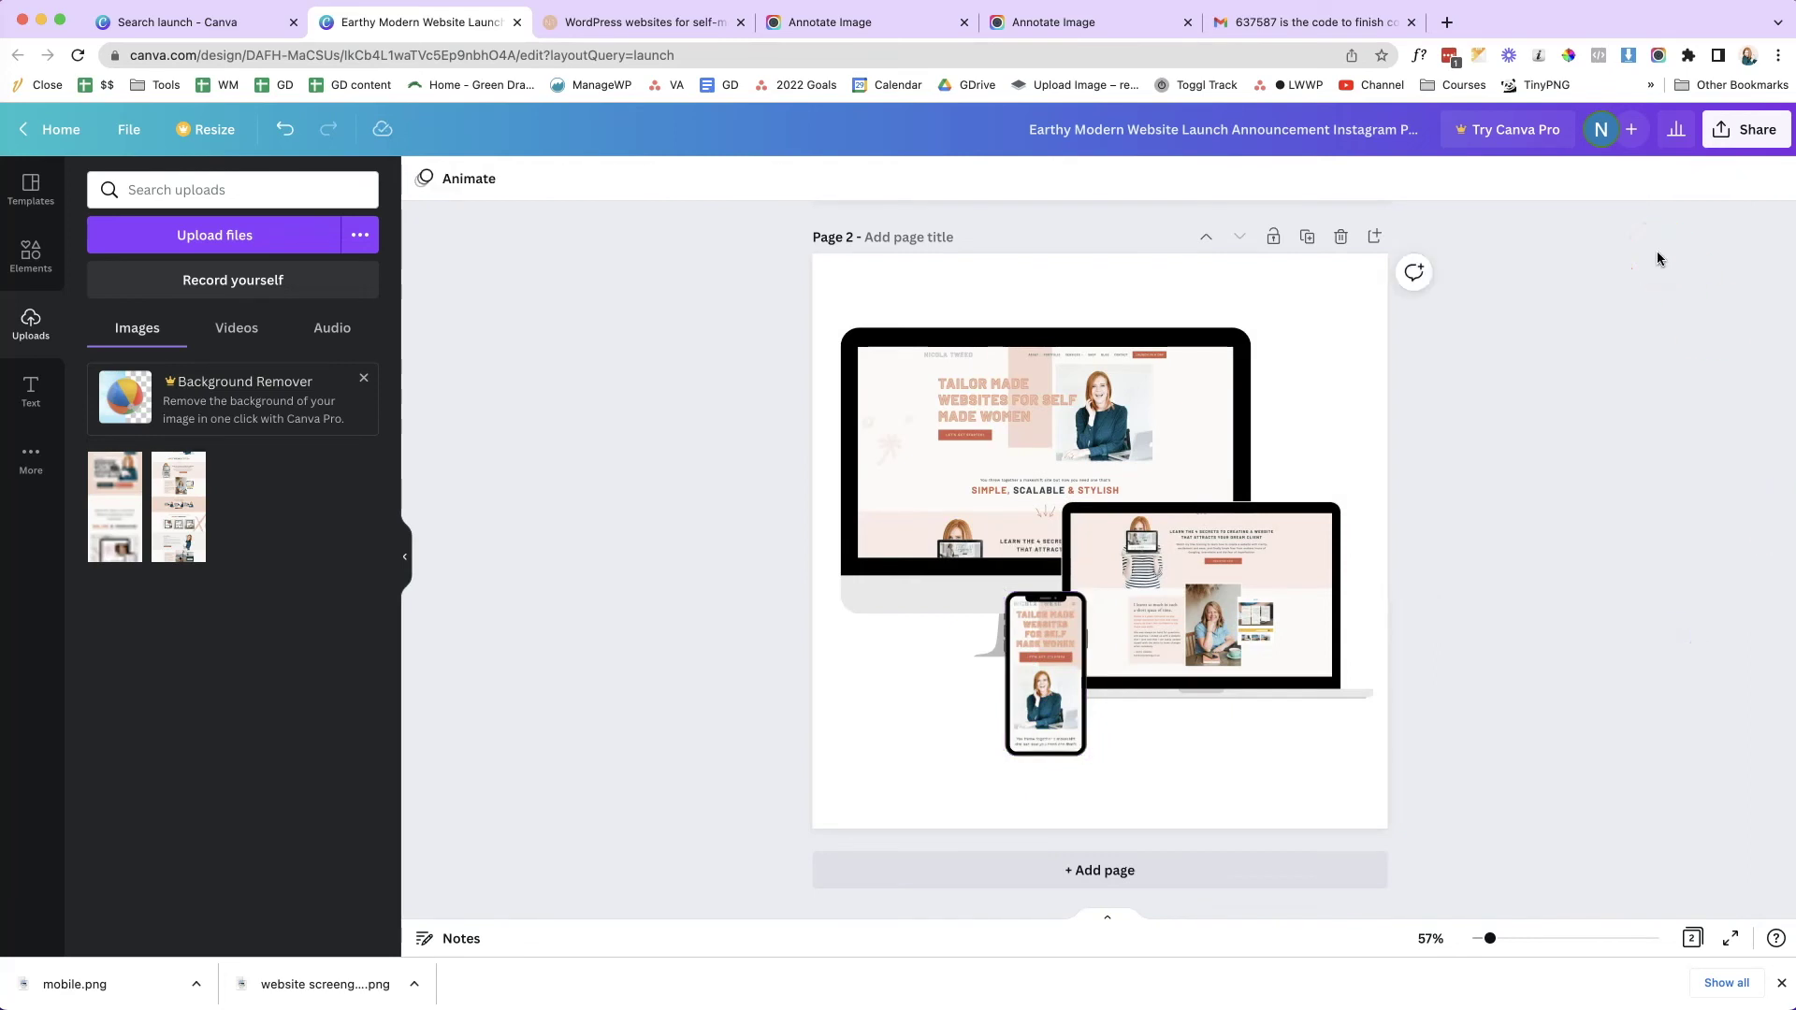
- Move the phone to the lower right and shift the enlarged laptop left and lower
left_click_drag(1038, 700, 1314, 688)
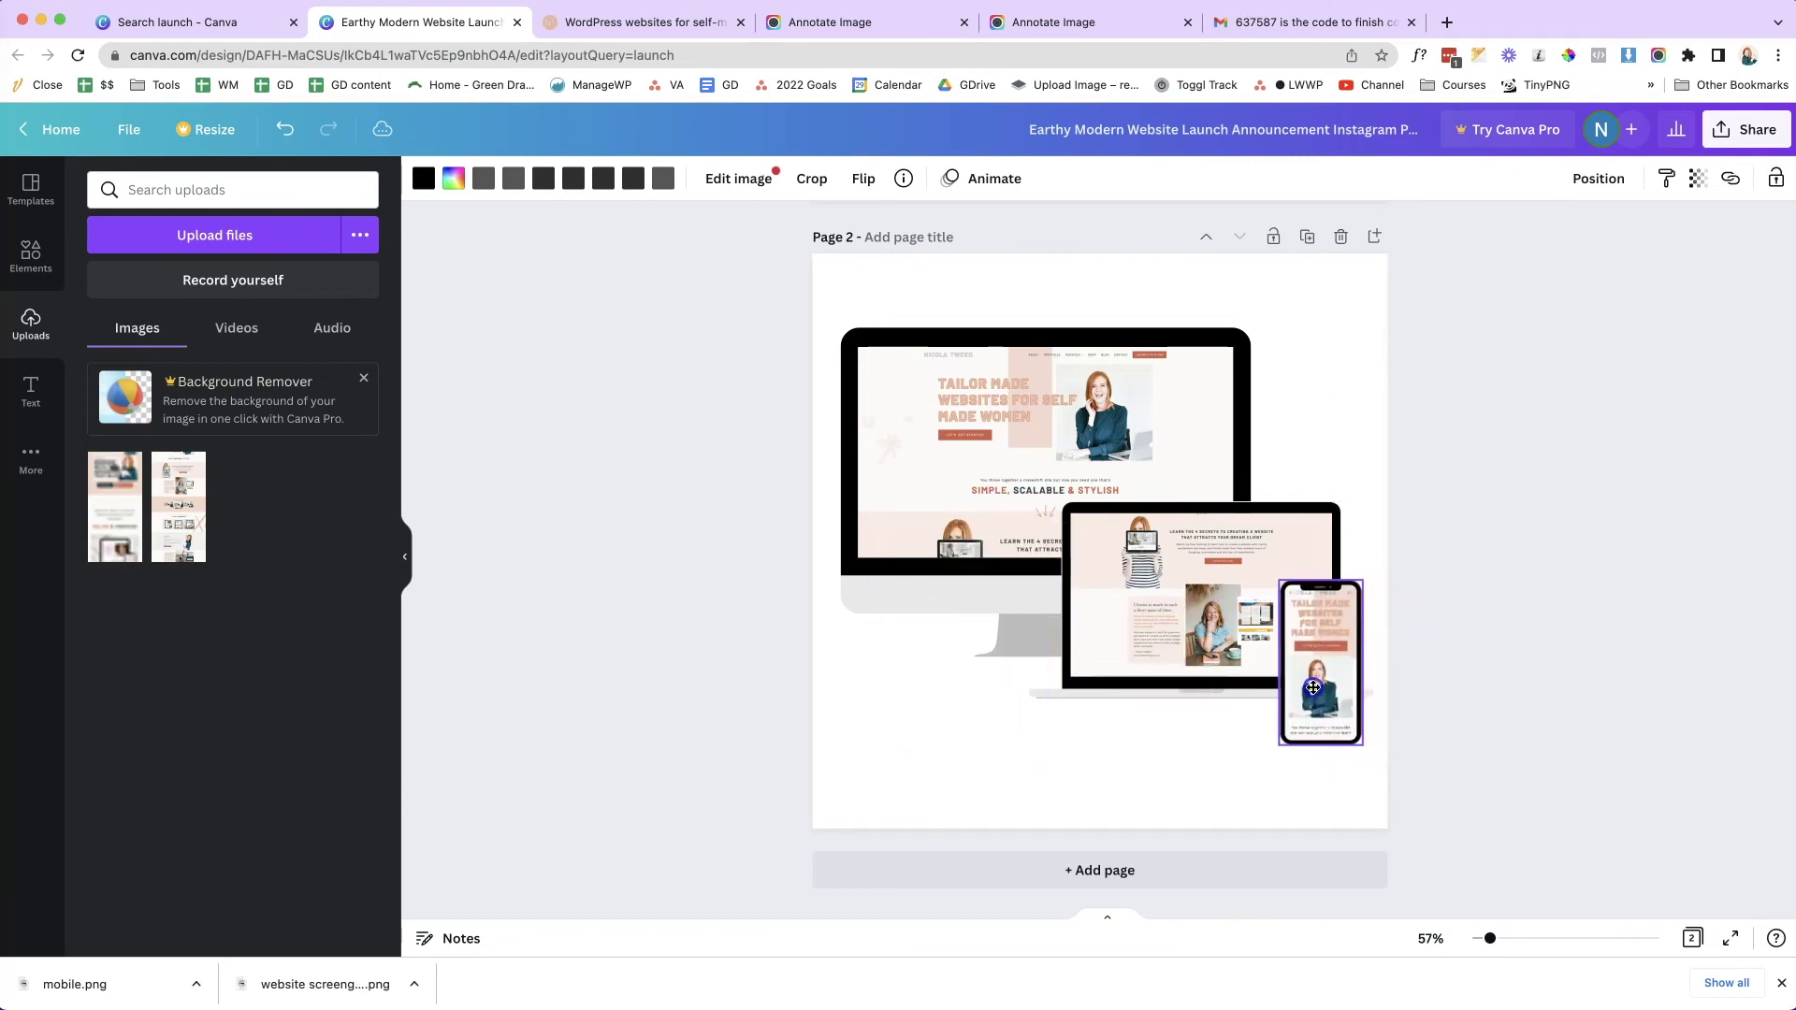
left_click_drag(1177, 621, 1105, 640)
left_click_drag(1303, 518, 1363, 498)
mouse_move(1251, 574)
left_mouse_down()
mouse_move(1098, 633)
mouse_move(1202, 608)
mouse_move(1245, 573)
left_mouse_up()
left_click(1295, 356)
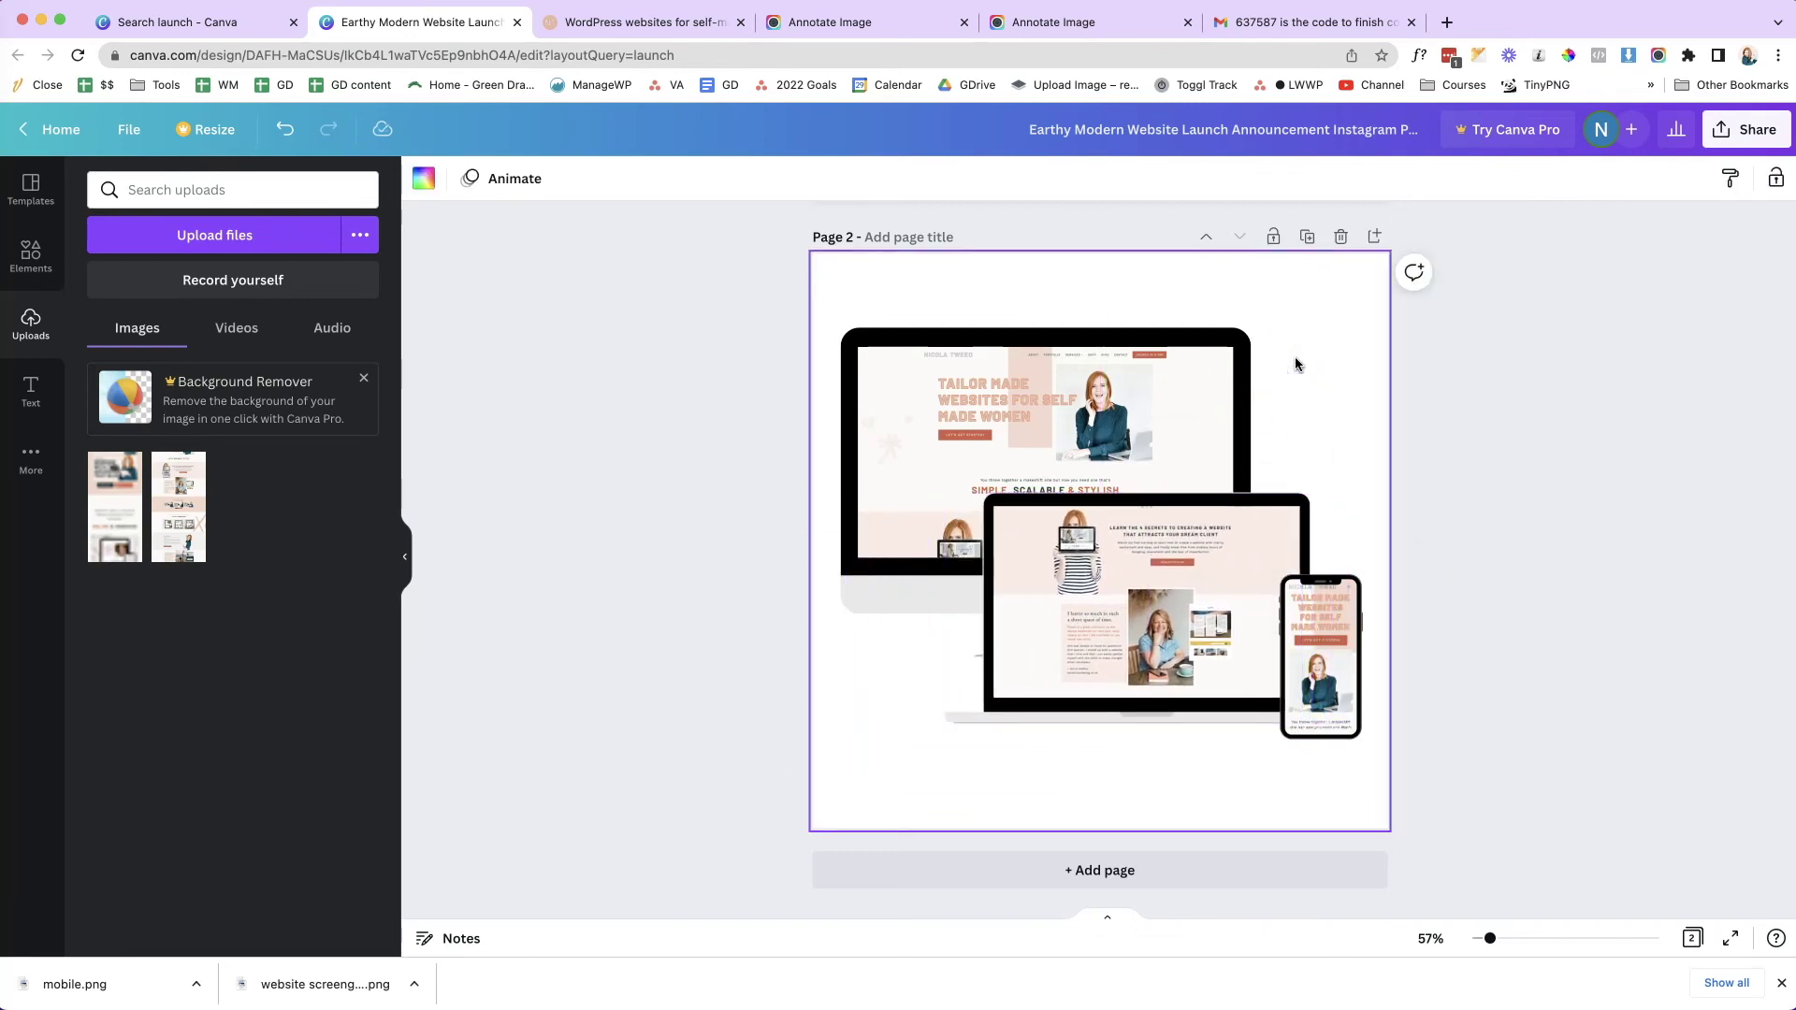
left_click(1536, 439)
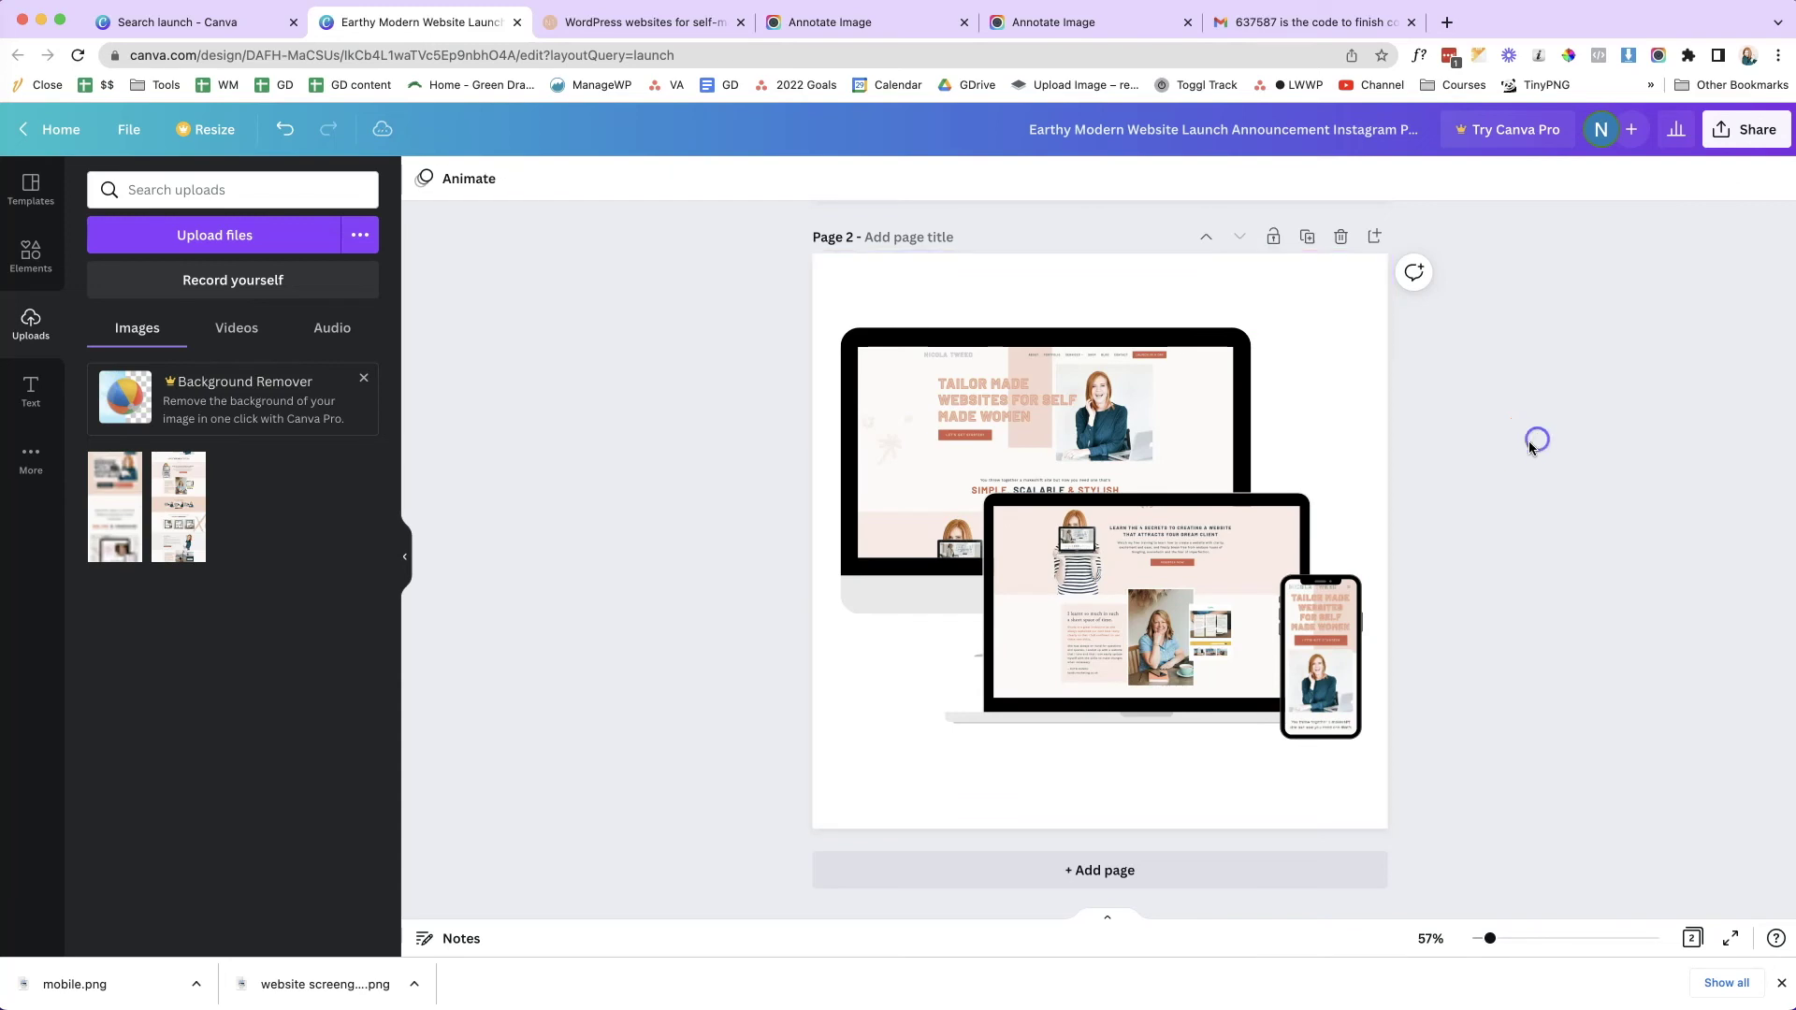
- Download only Page 2 of the design as a PNG
left_click(1724, 147)
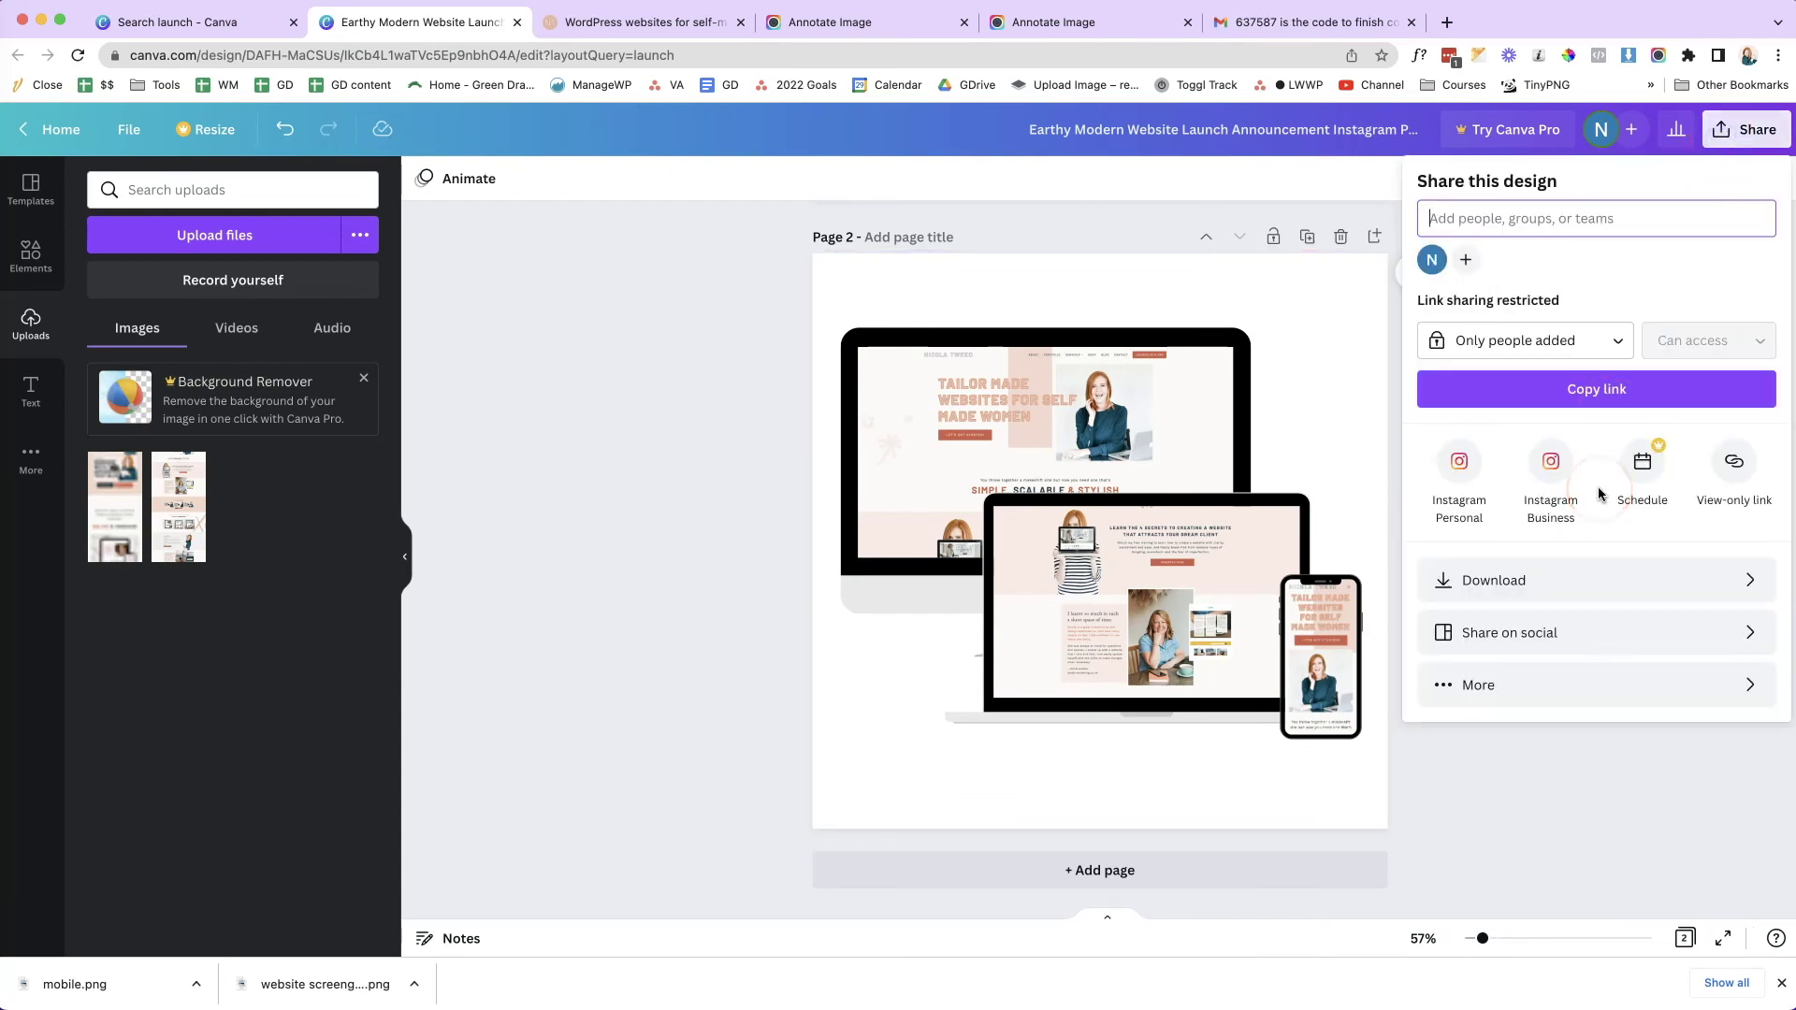
left_click(1746, 588)
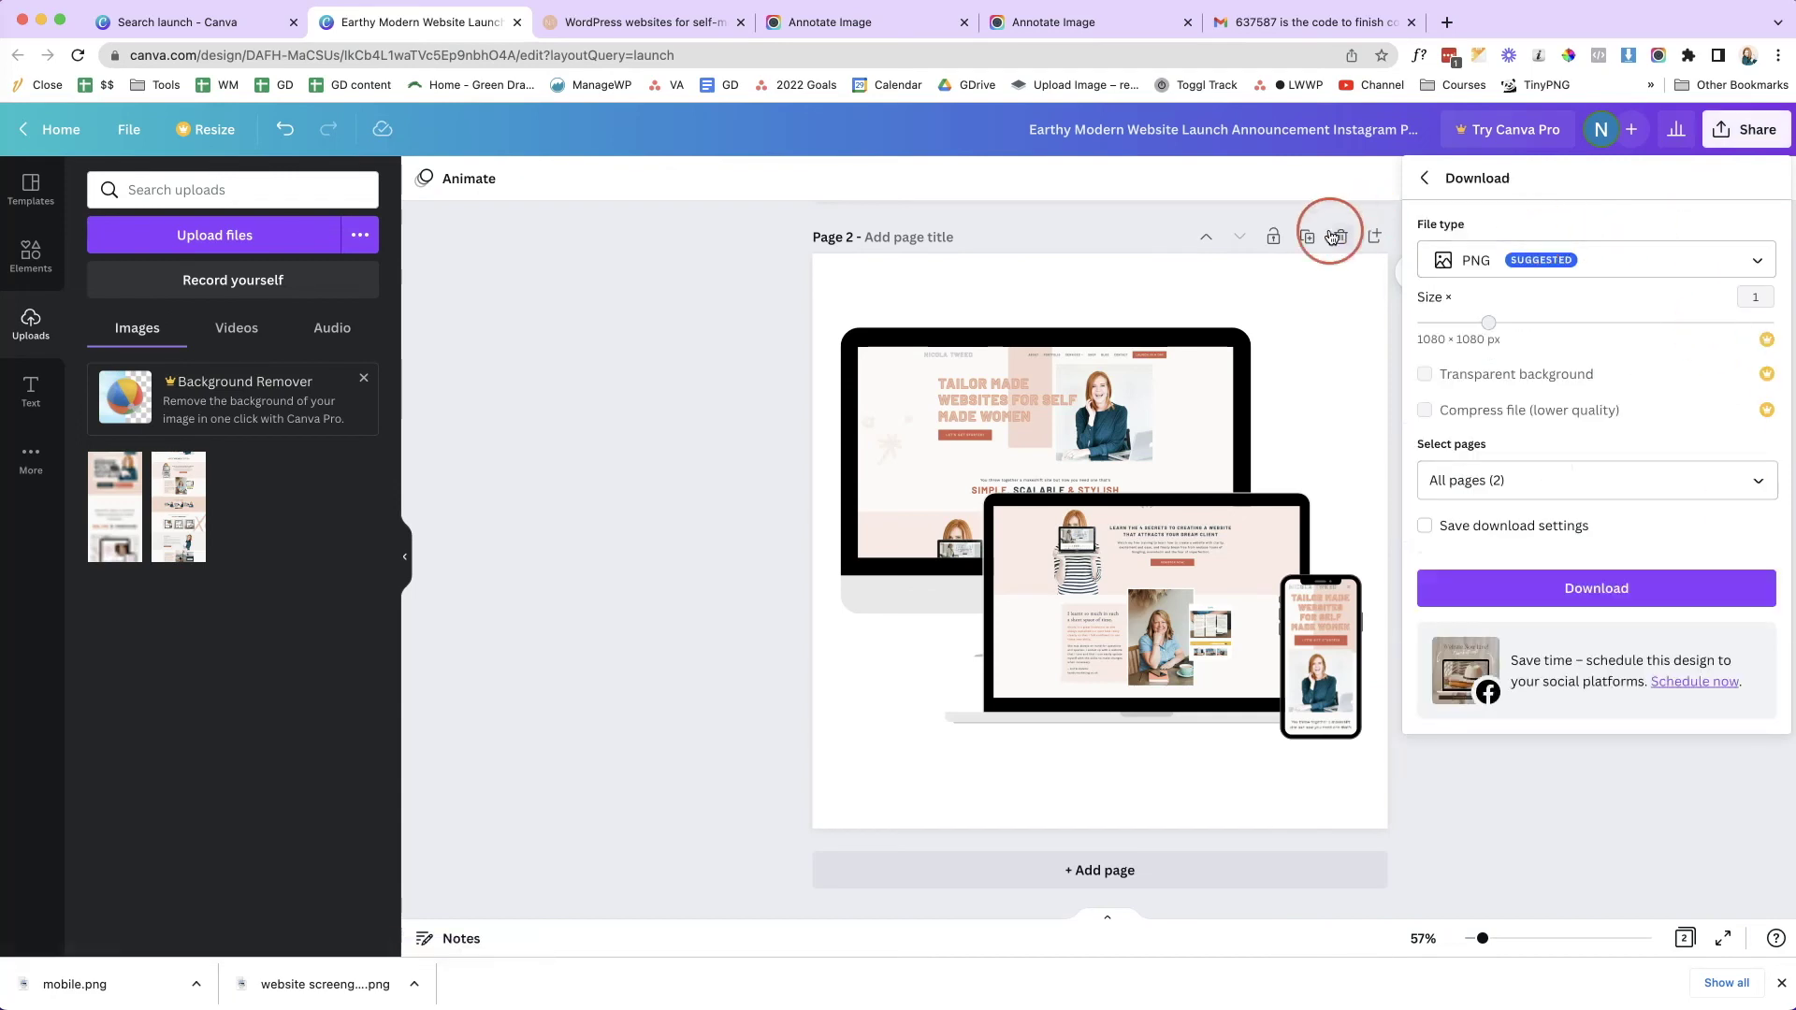
left_click(1752, 270)
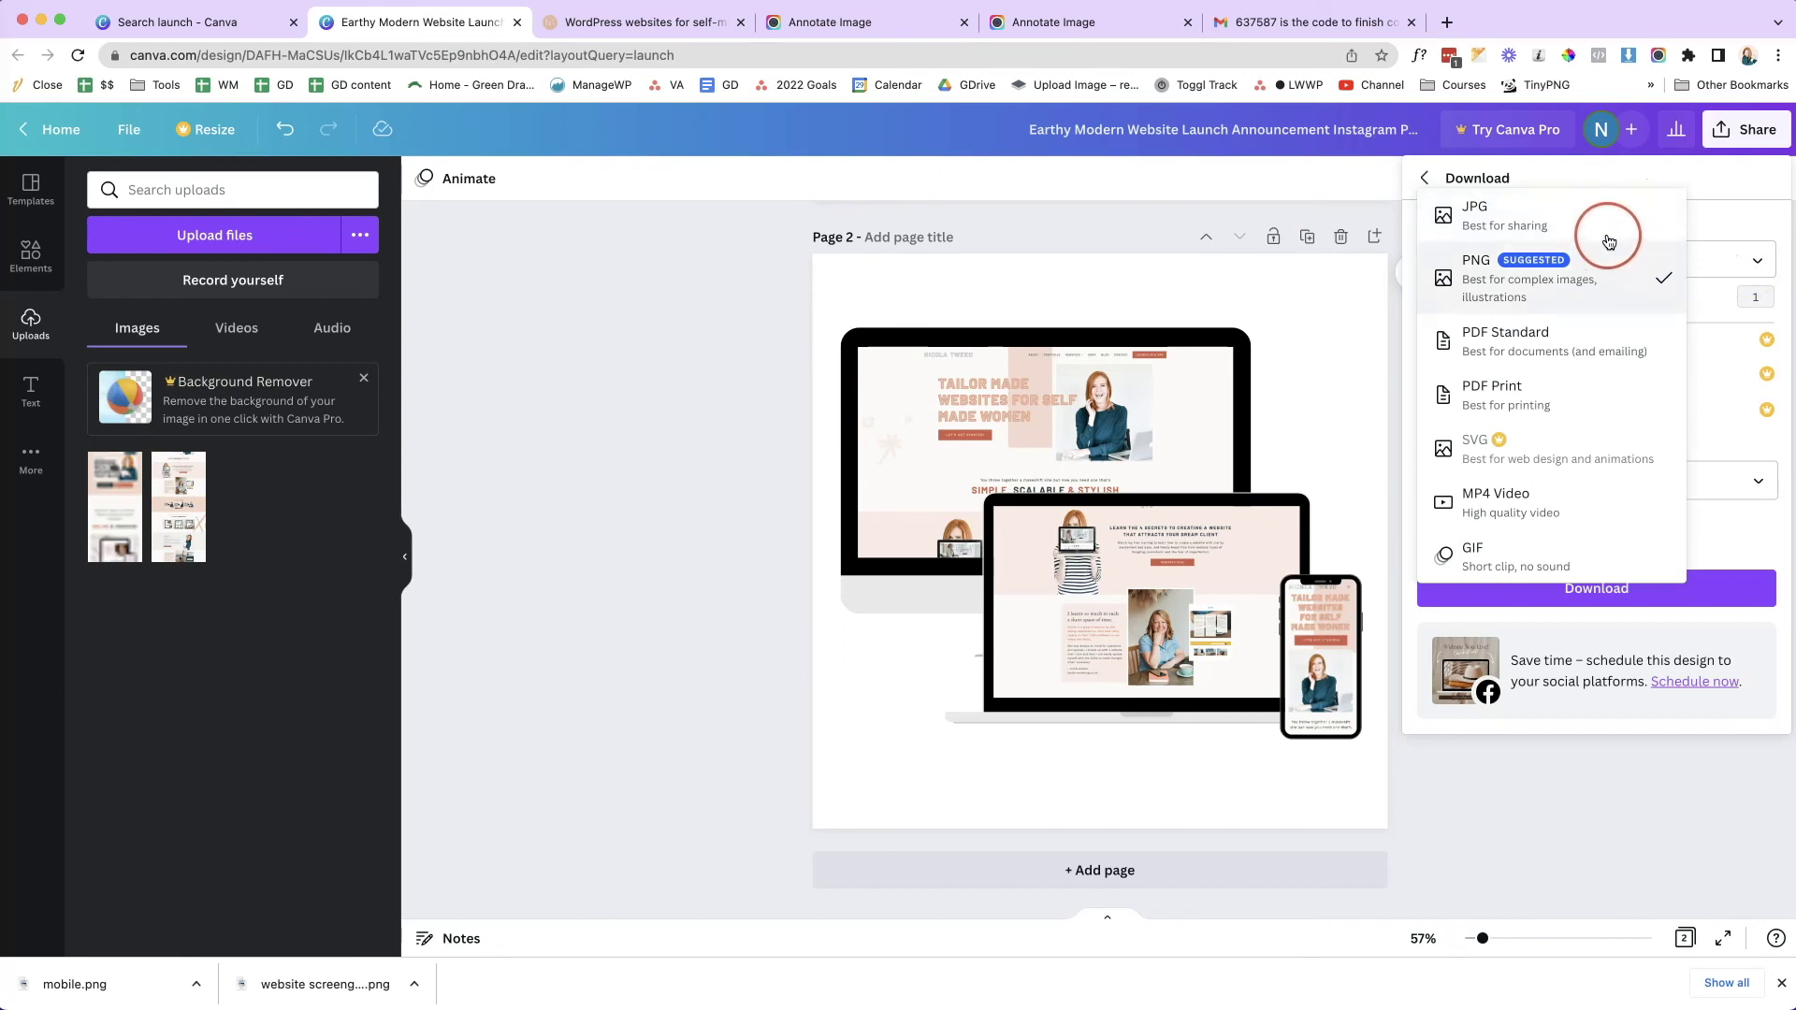
left_click(1720, 262)
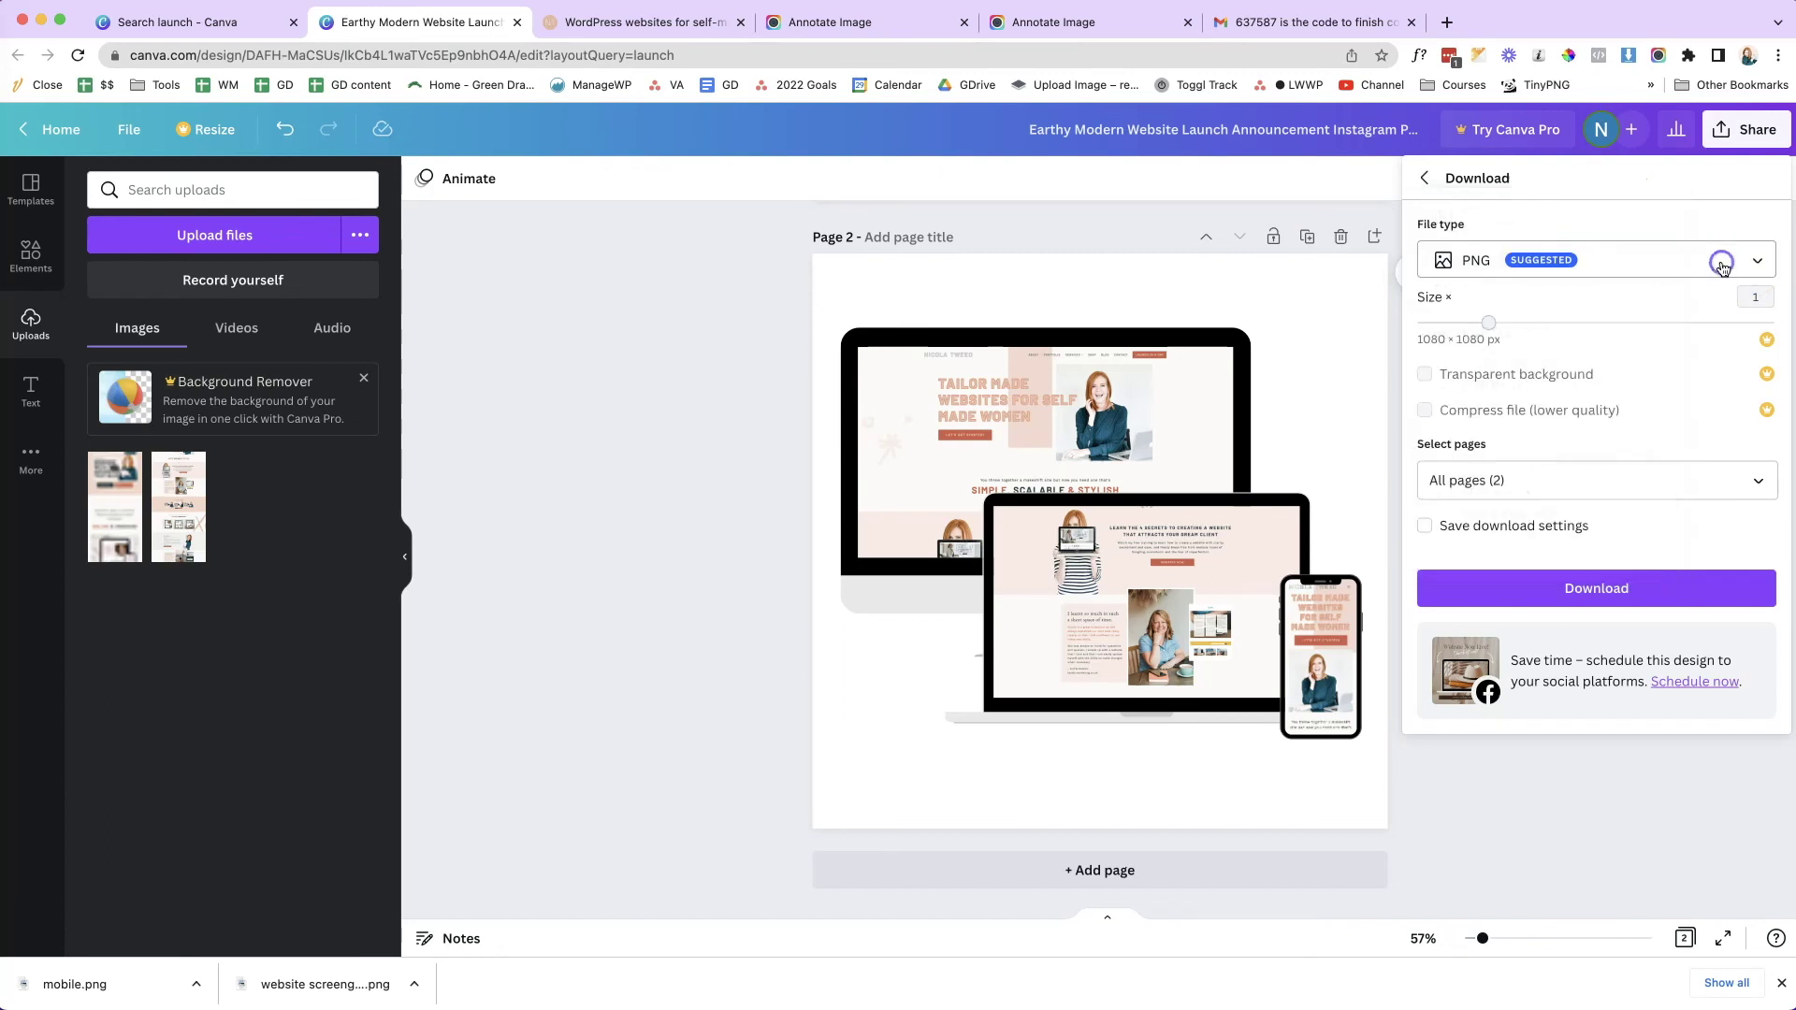
left_click(1757, 481)
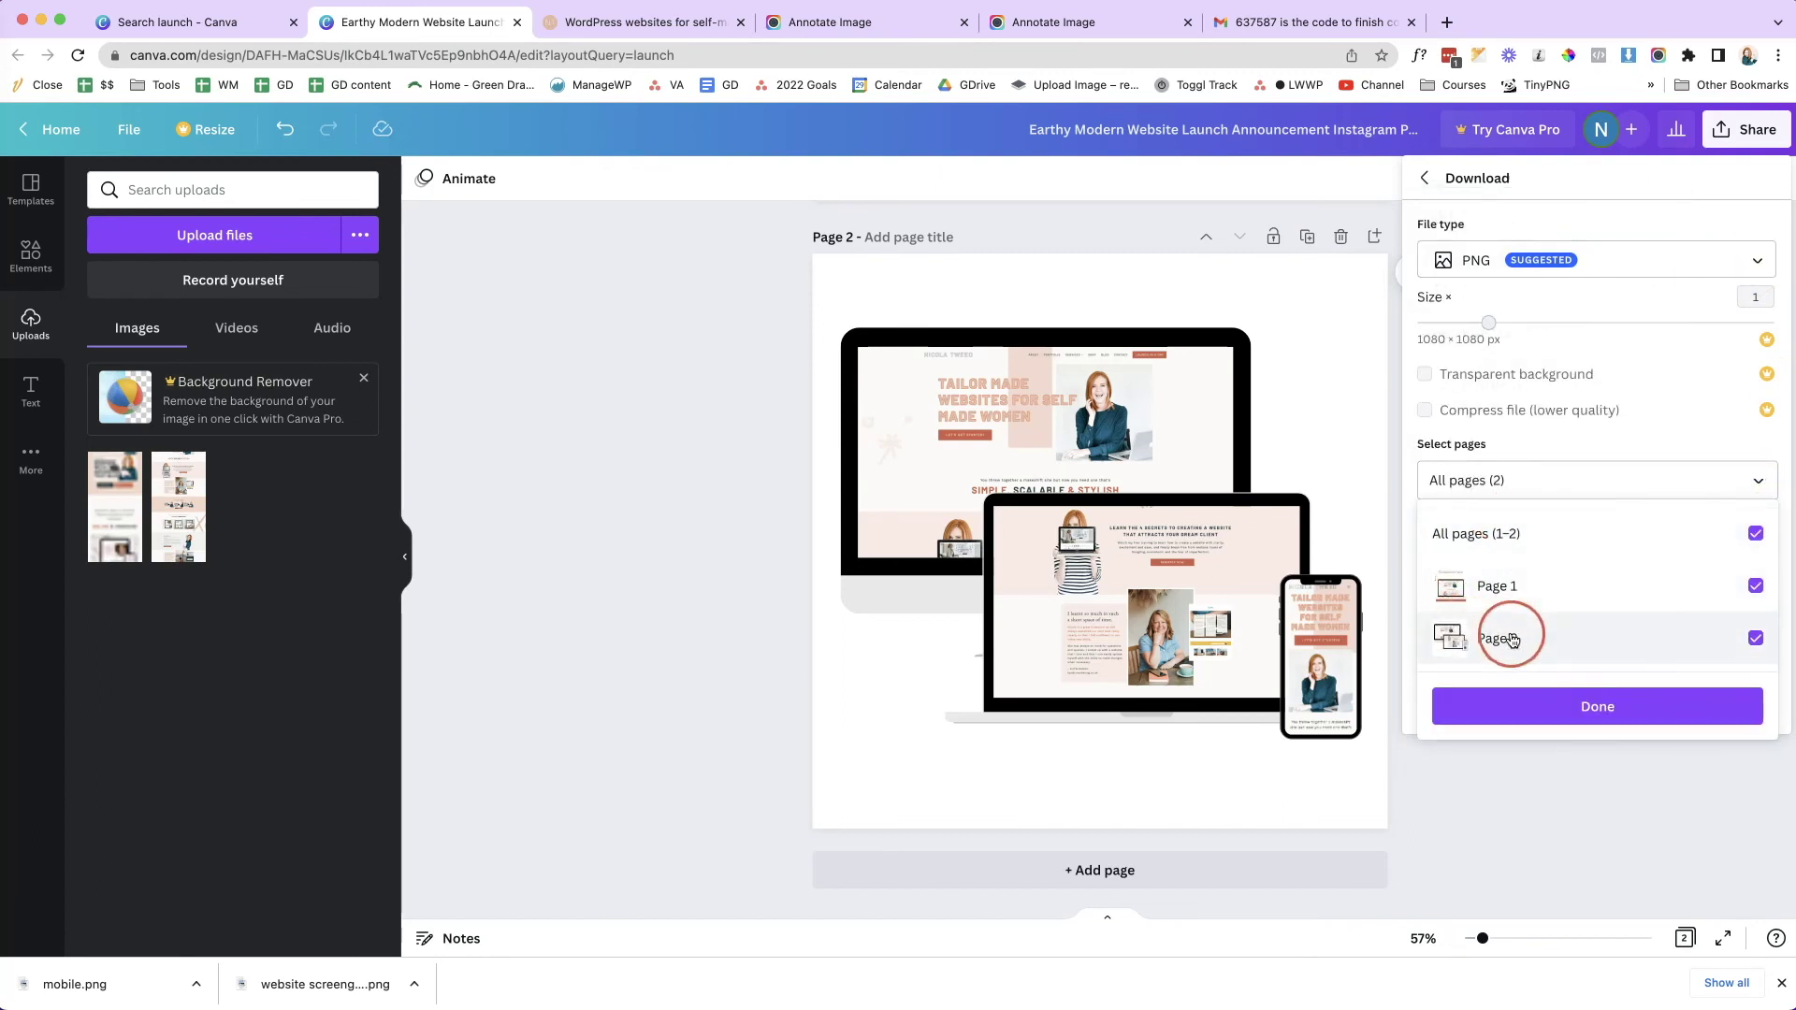
left_click(1756, 532)
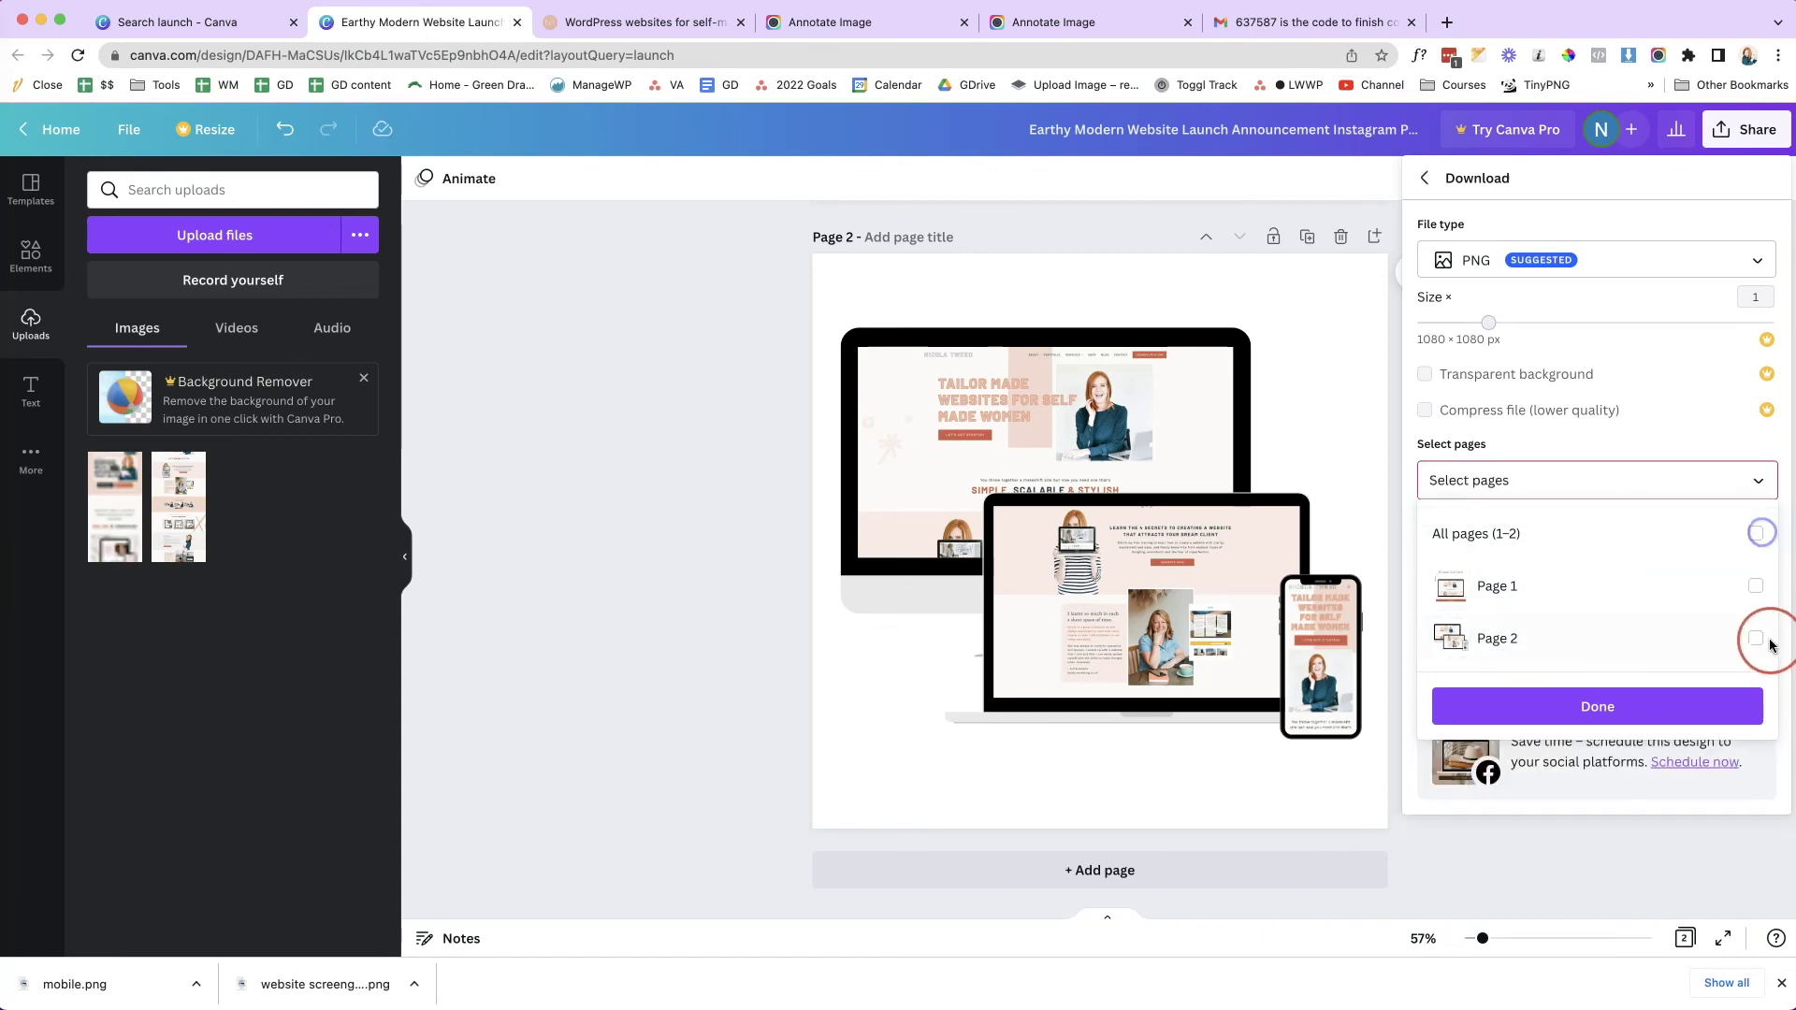
left_click(1759, 640)
left_click(1602, 707)
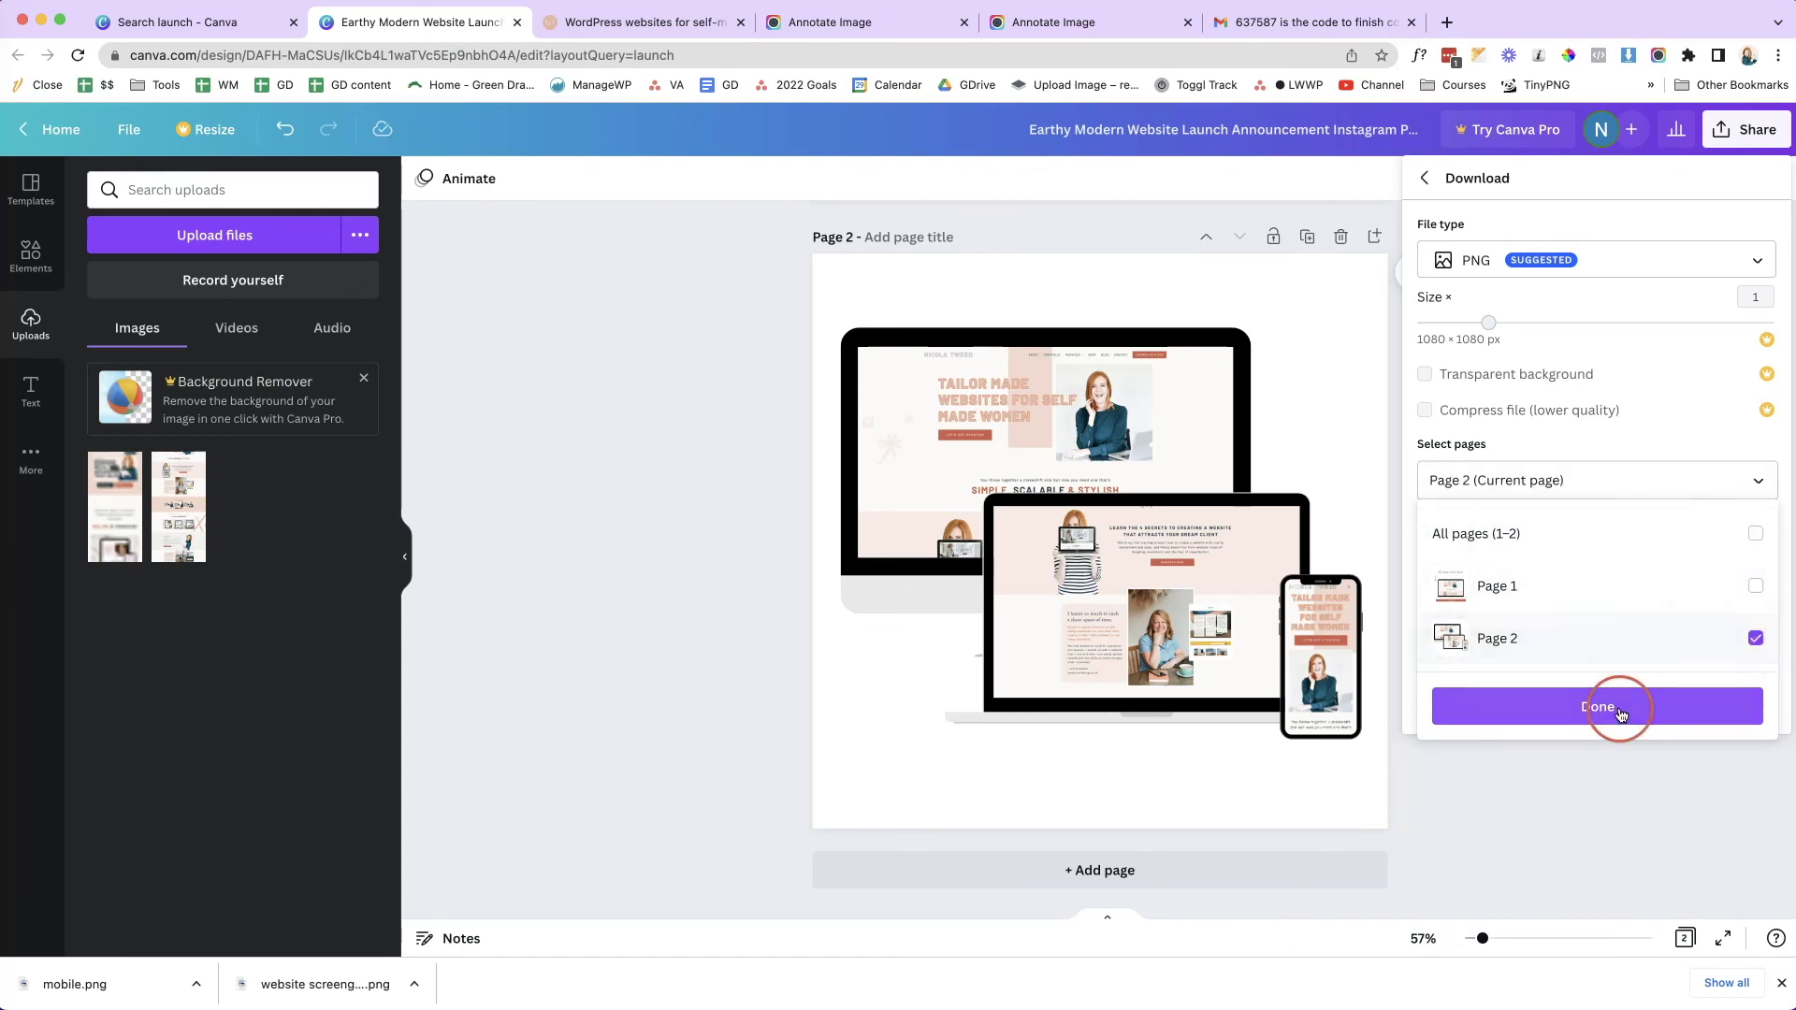
left_click(1572, 597)
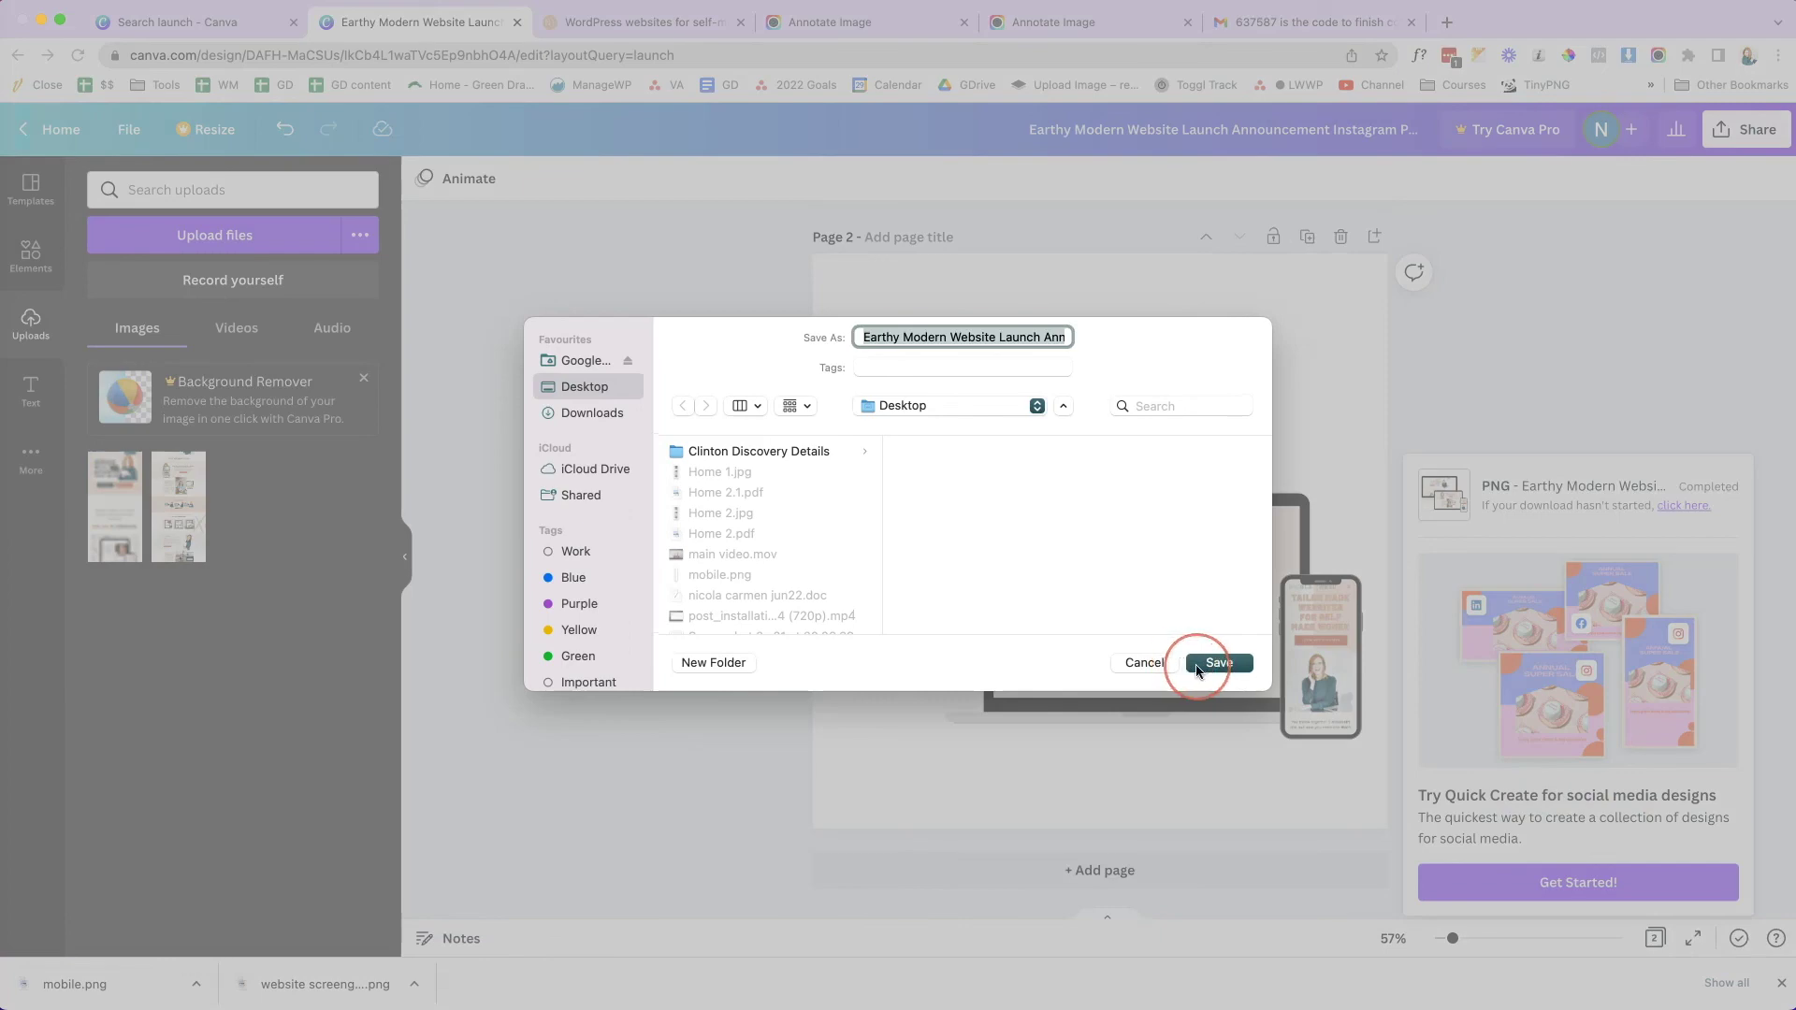
- Save the file as 'launch graphic.png' and open it in a browser tab
type("launch graphic")
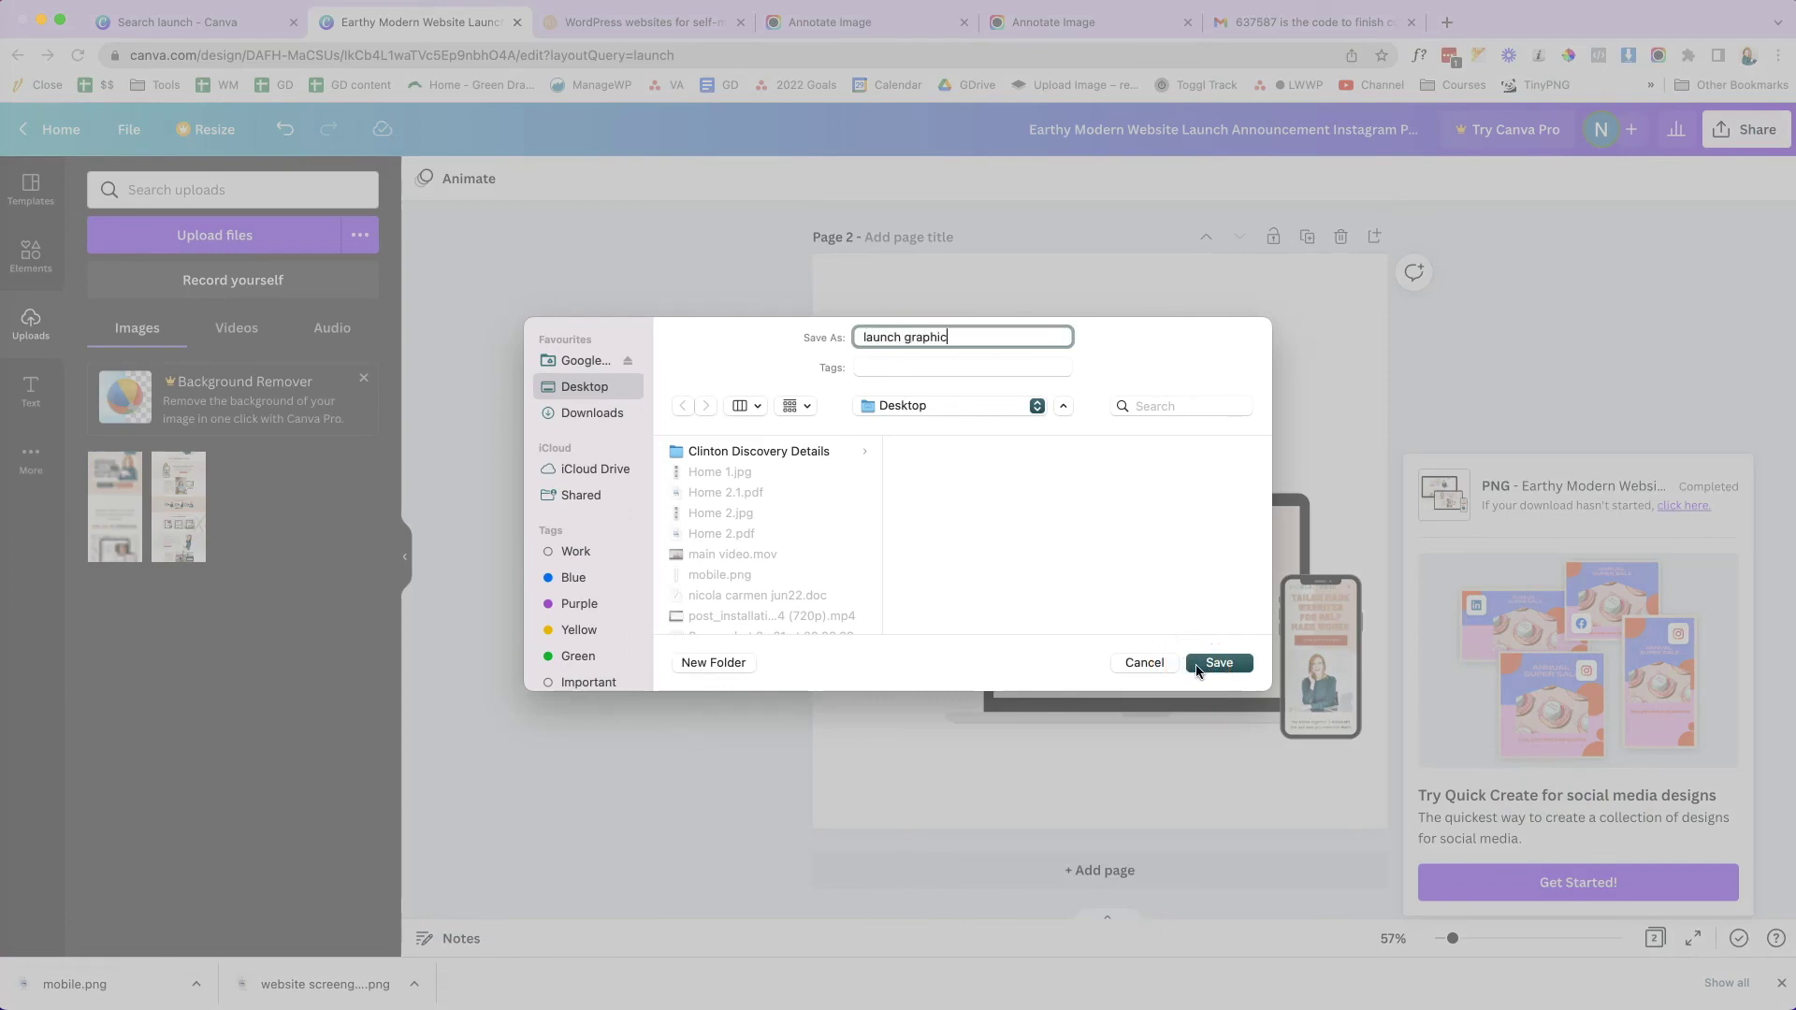
left_click(1197, 666)
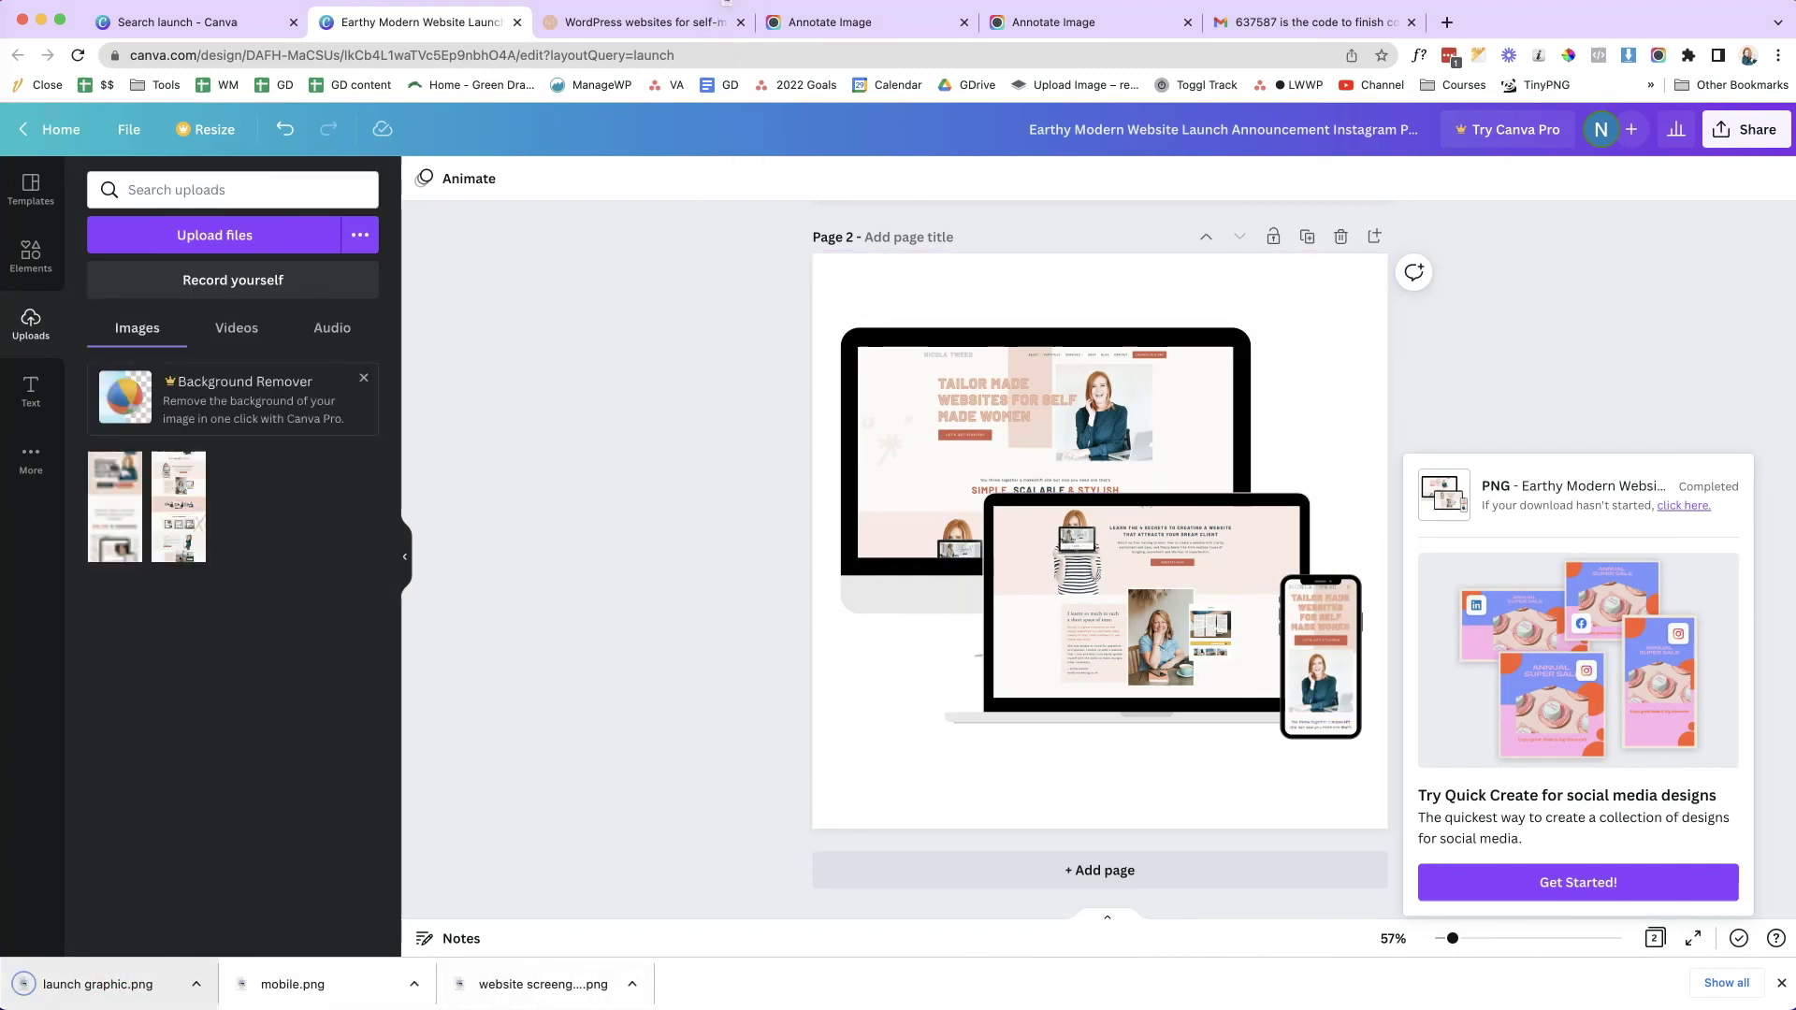
left_click_drag(767, 28, 767, 28)
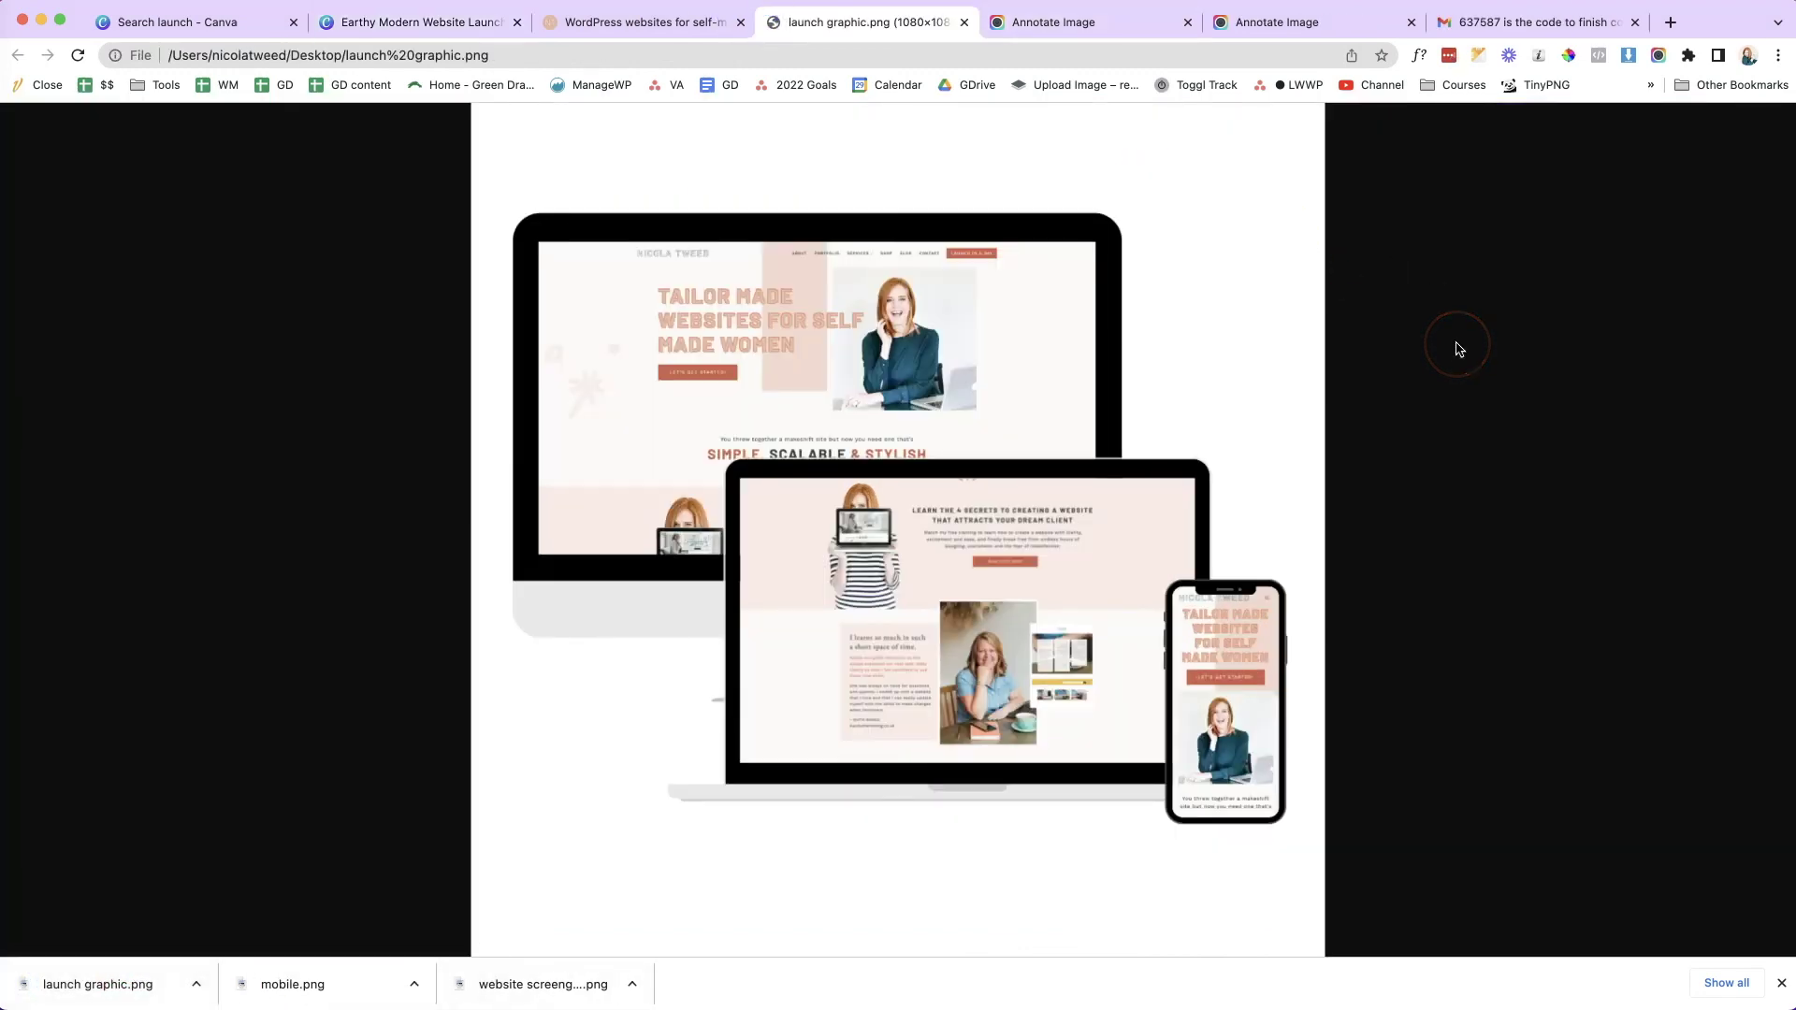